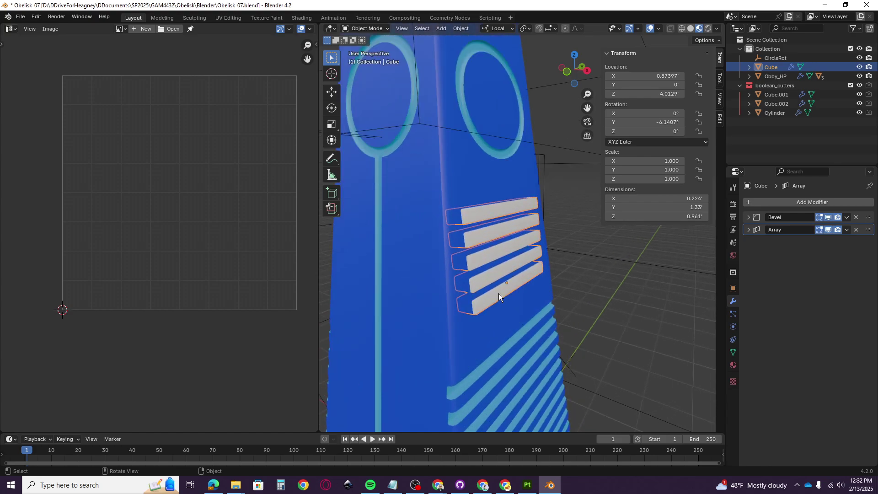
Hide the Array and Bevel modifiers in the viewport, re-enable the Bevel display, and examine the single slat's rounded edges
shift+middle_drag(498, 292, 519, 290)
middle_drag(554, 323, 515, 302)
scroll(514, 276, up, 6)
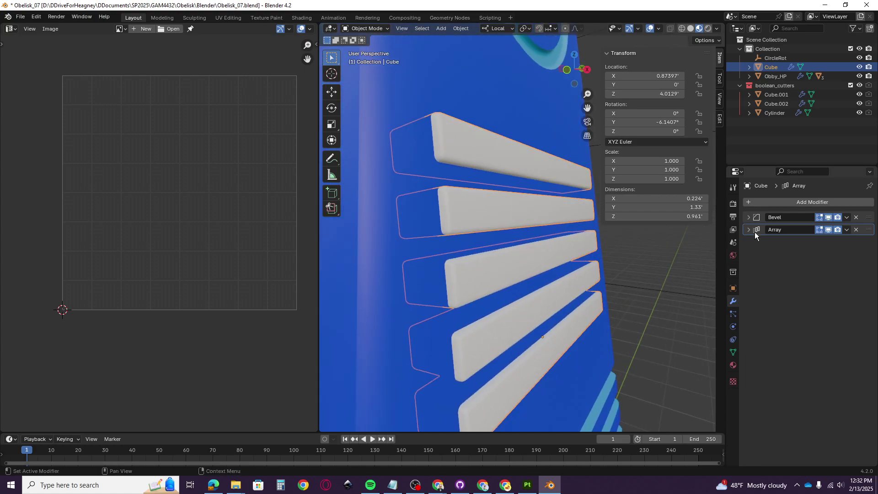
click(829, 230)
click(828, 220)
middle_drag(549, 361, 552, 331)
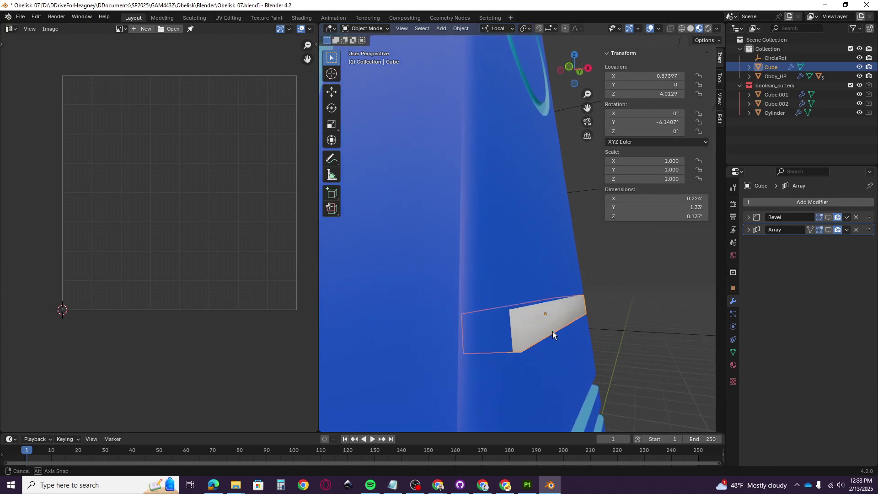
click(829, 217)
scroll(543, 375, up, 3)
middle_drag(542, 372, 509, 194)
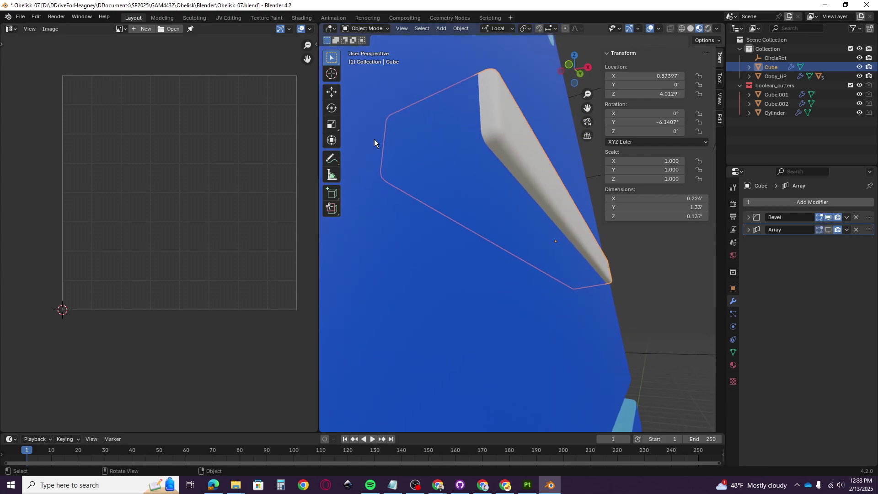
Widen the 3D viewport and turn the slats' Array modifier display back on
drag(319, 160, 235, 157)
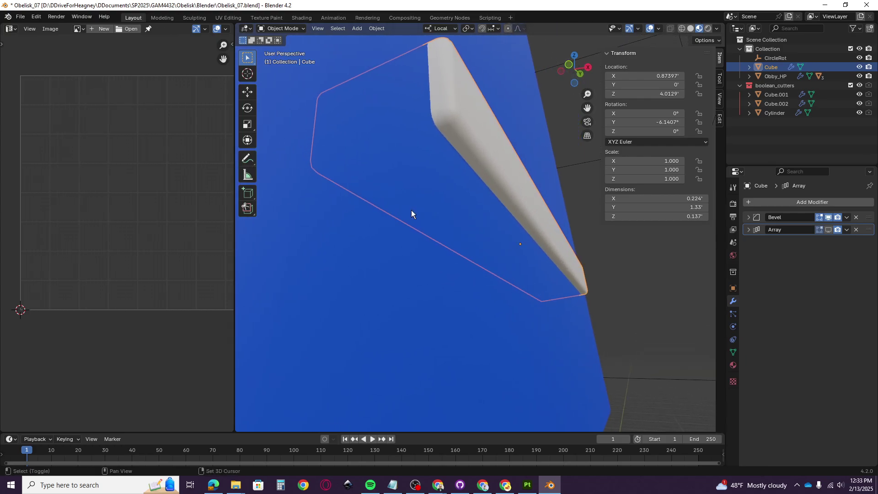
middle_drag(410, 210, 419, 254)
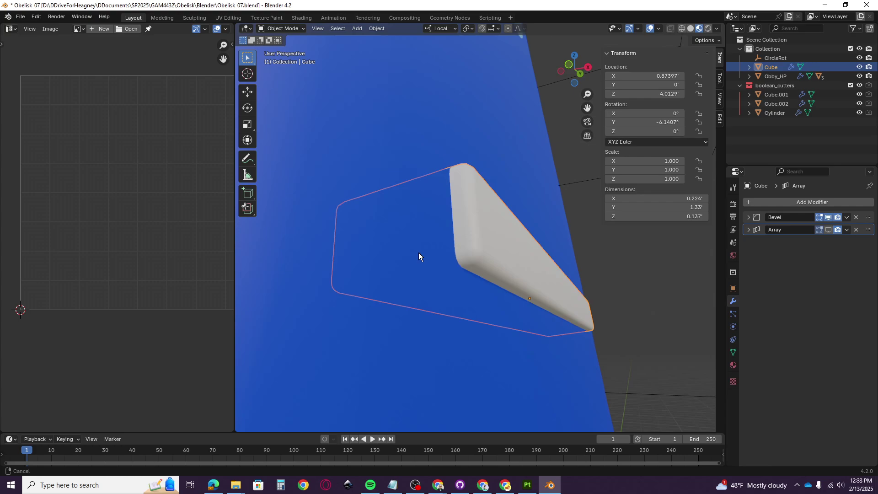
click(829, 230)
middle_drag(492, 264, 531, 275)
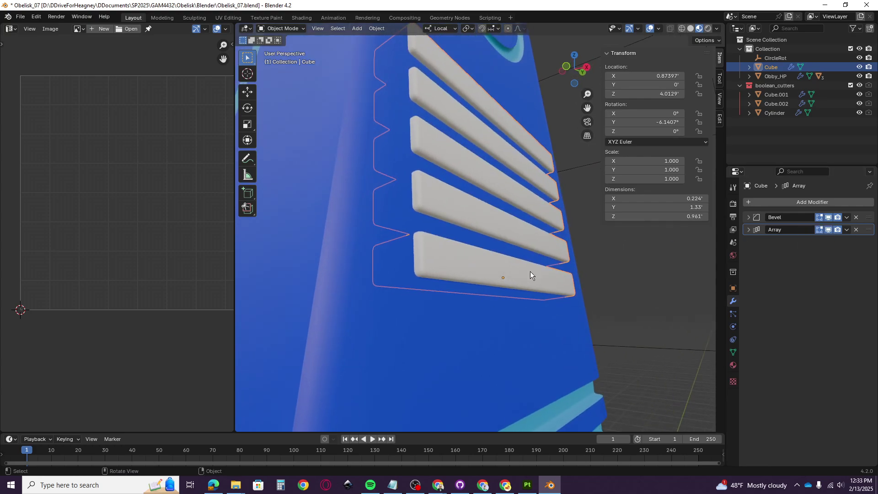
Expand the Array modifier's settings and examine the slats' spacing and alignment from the front view
click(748, 230)
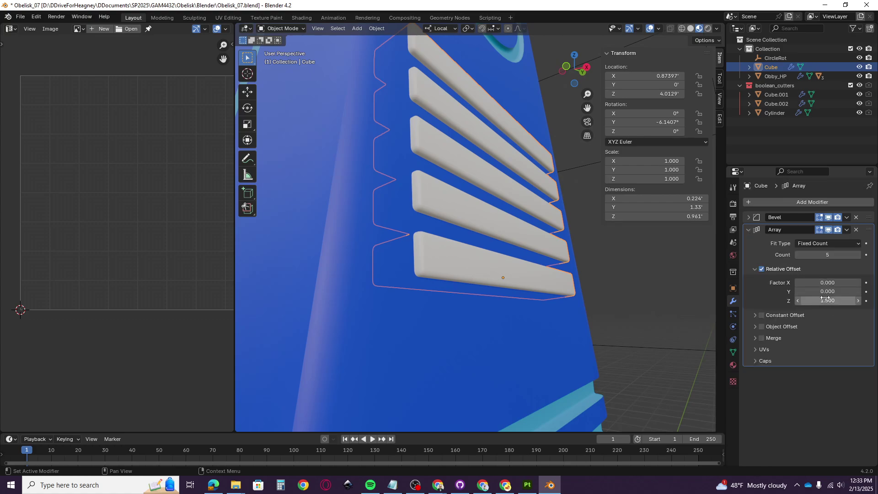
middle_drag(466, 260, 559, 287)
scroll(487, 298, down, 3)
scroll(503, 275, up, 3)
key(KP_1)
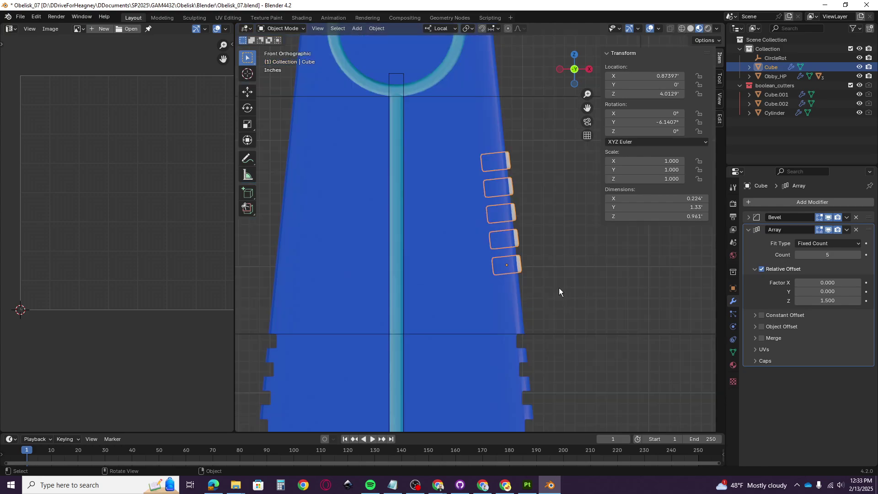
scroll(532, 263, up, 4)
shift+middle_drag(509, 269, 462, 289)
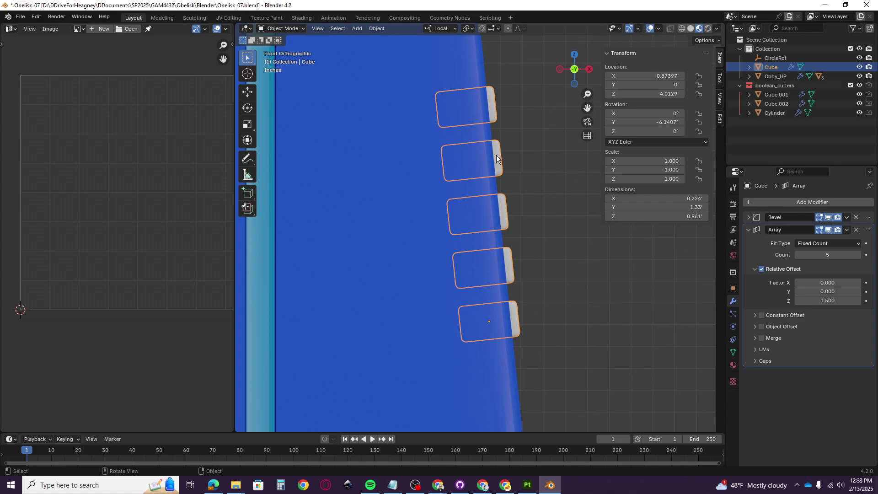
Set the transform orientation to Global and try to move the slats along the global Z axis
click(450, 28)
click(424, 56)
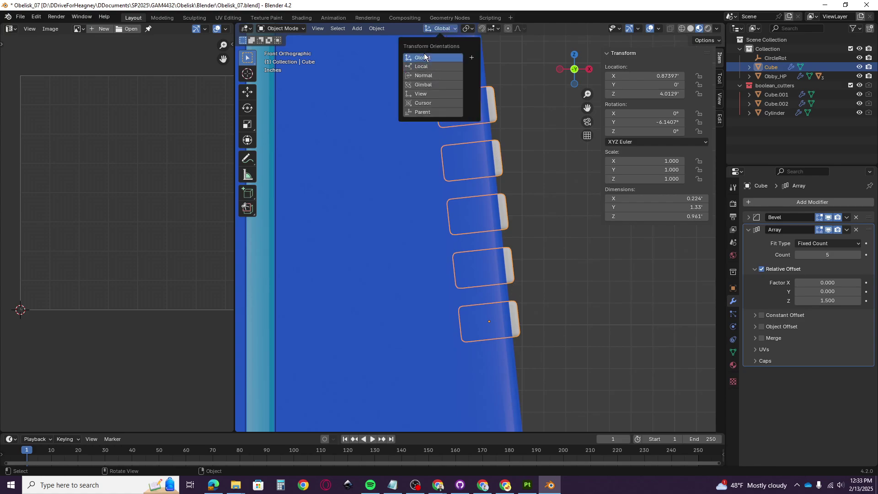
click(443, 29)
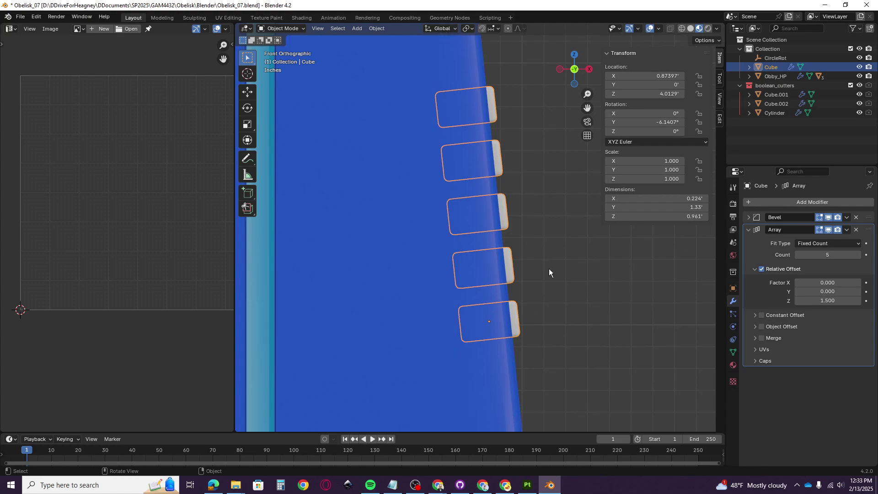
key(g)
key(z)
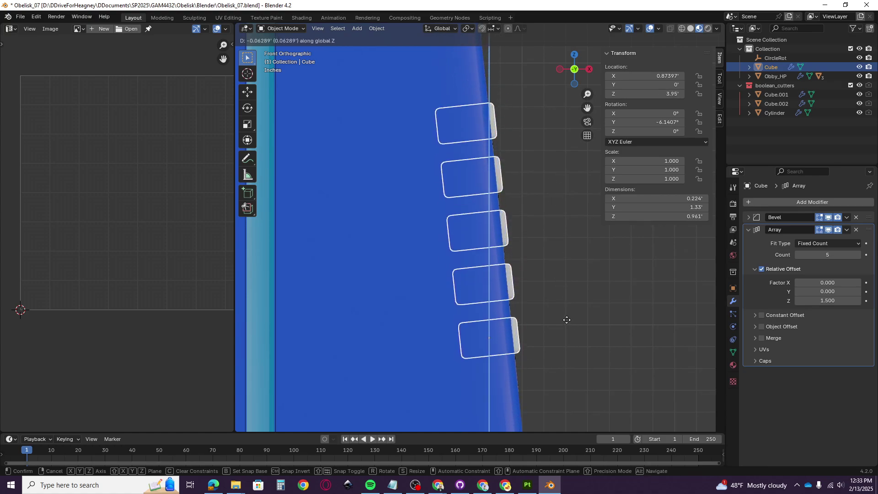
click(564, 278)
scroll(563, 278, down, 4)
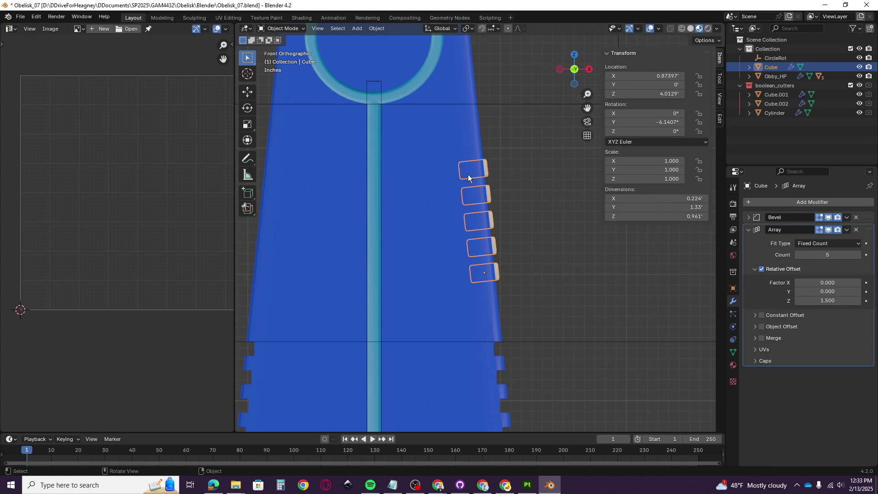
Set the transform orientation to Local and move the slats up the obelisk's slope about 0.385' along local Z
click(443, 29)
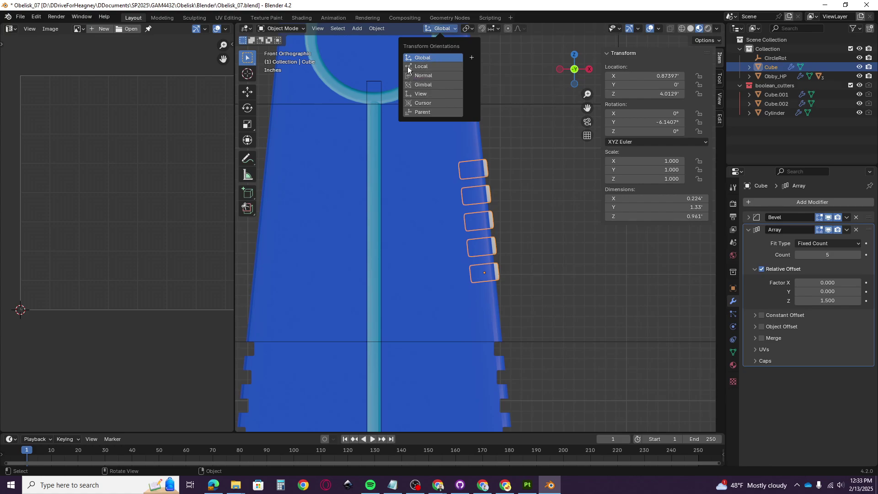
click(426, 67)
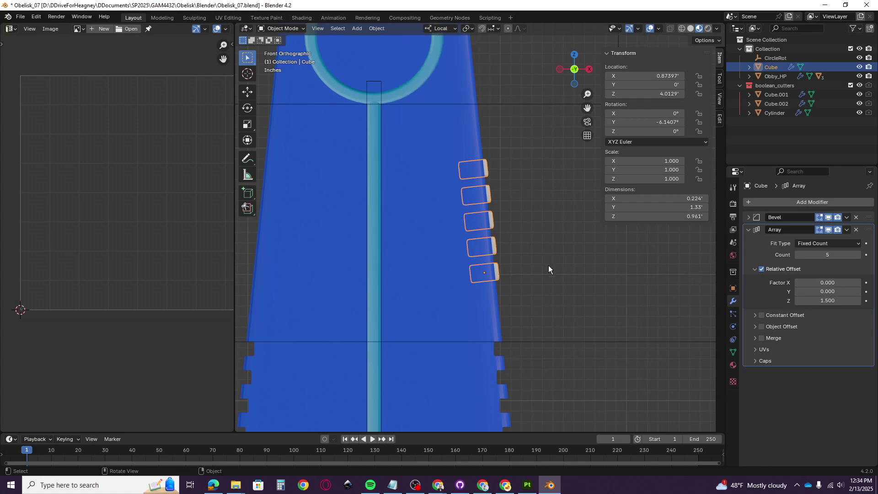
key(g)
key(z)
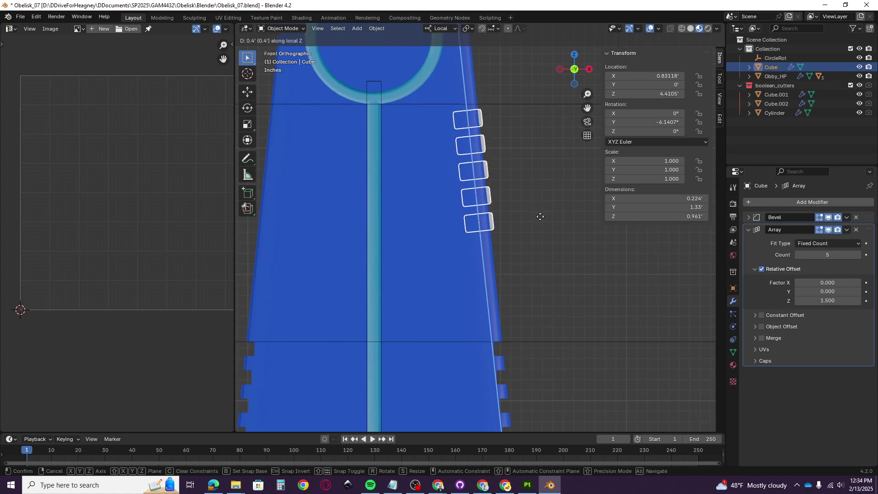
click(526, 213)
middle_drag(526, 213, 562, 276)
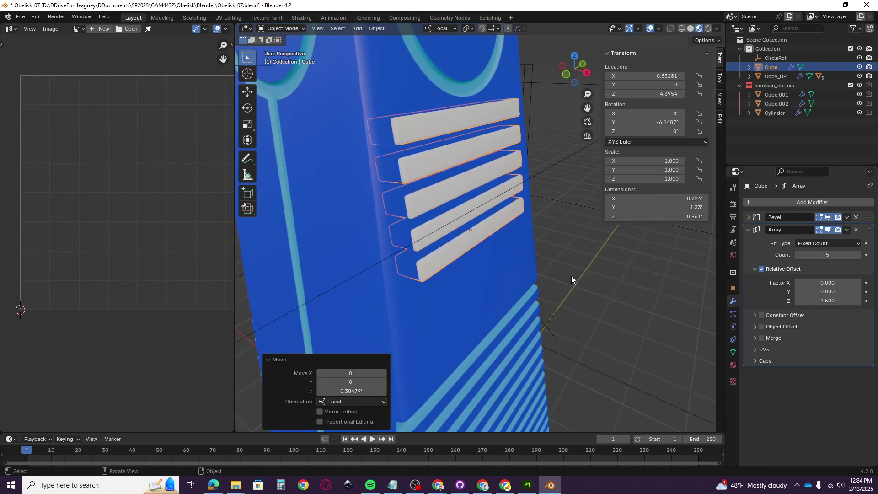
Move the slats back down the slope about 0.344' along local Z
key(g)
key(z)
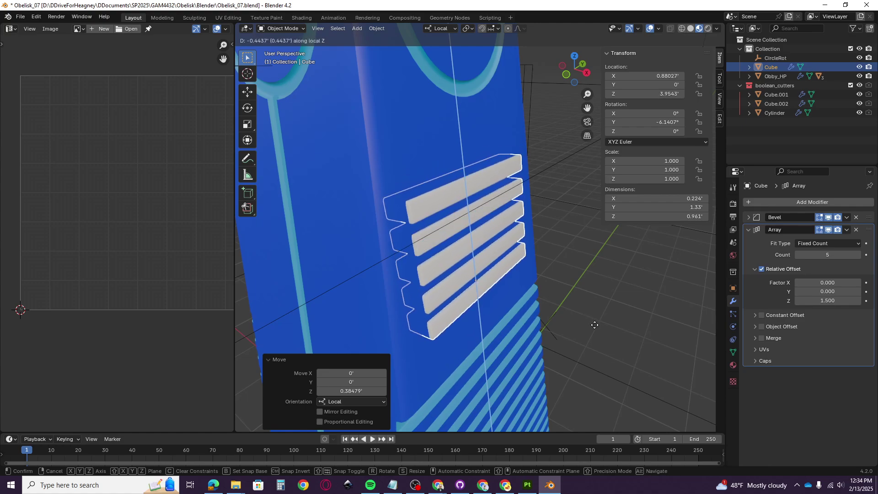
click(584, 315)
Set the slat object's origin to the 3D cursor at the base of the obelisk
middle_drag(584, 315, 483, 237)
scroll(461, 287, down, 4)
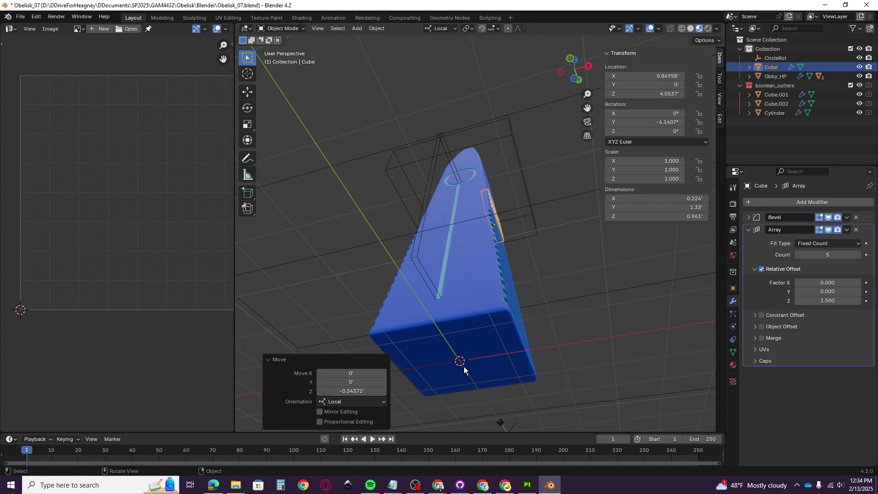
mouse_move(458, 357)
middle_down()
mouse_move(463, 316)
mouse_move(455, 355)
middle_up()
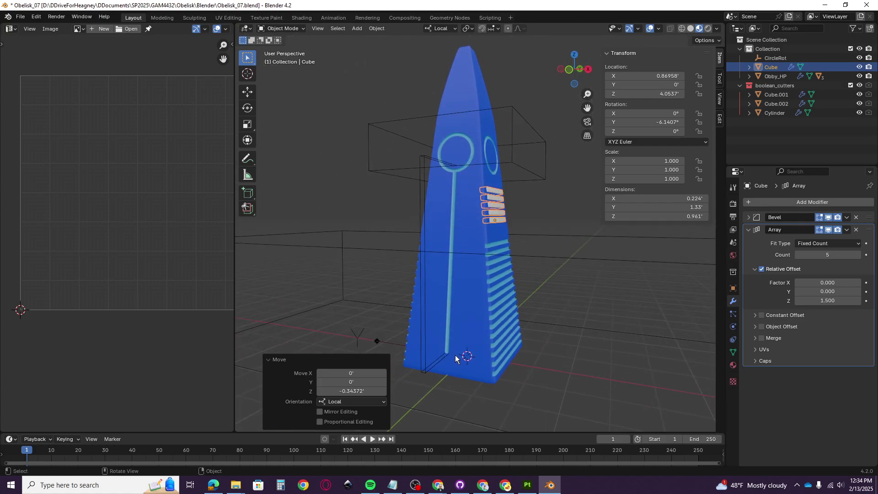
right_click(500, 215)
mouse_move(502, 254)
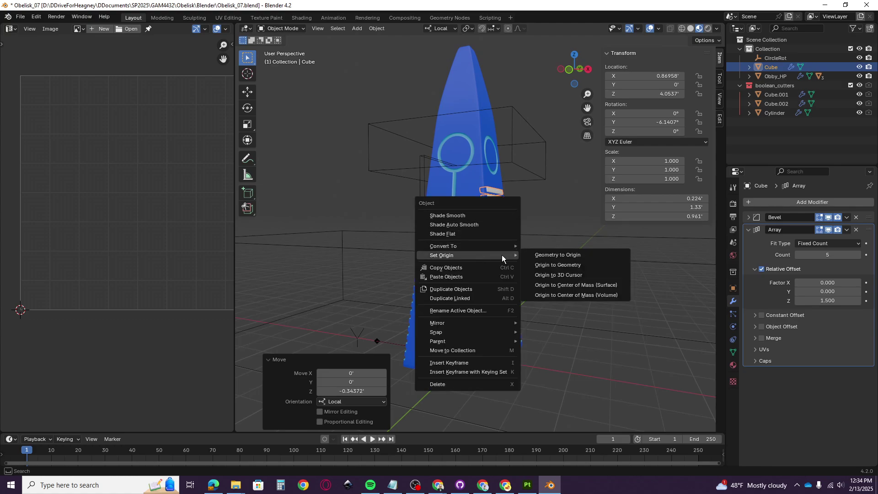
click(558, 275)
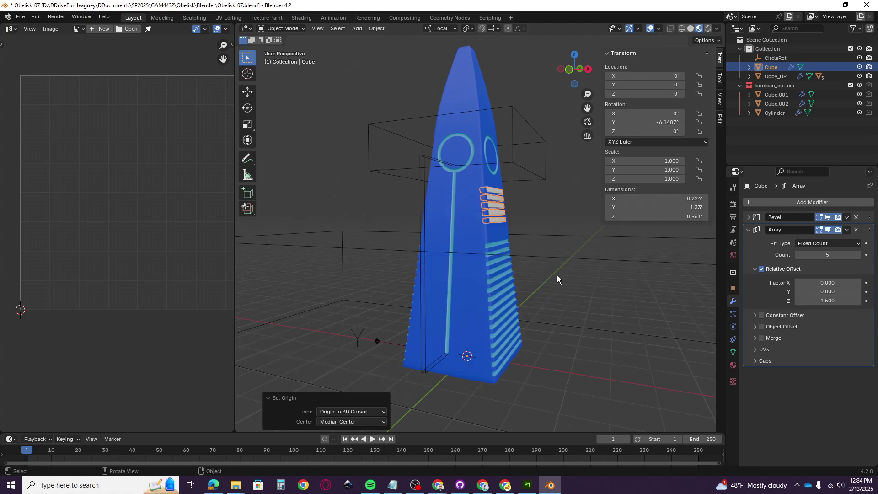
Collapse the Array modifier's settings and add a Mirror modifier to the slats
click(749, 230)
click(770, 204)
mouse_move(749, 198)
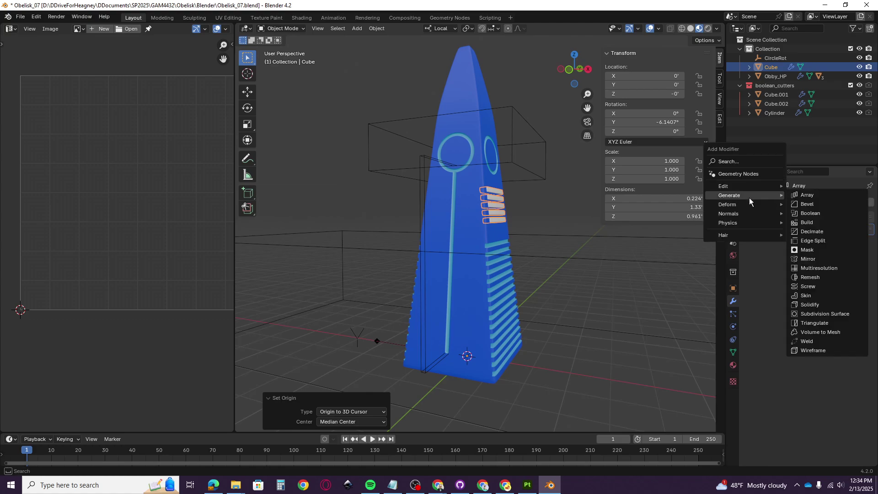
click(806, 261)
middle_drag(518, 302, 553, 303)
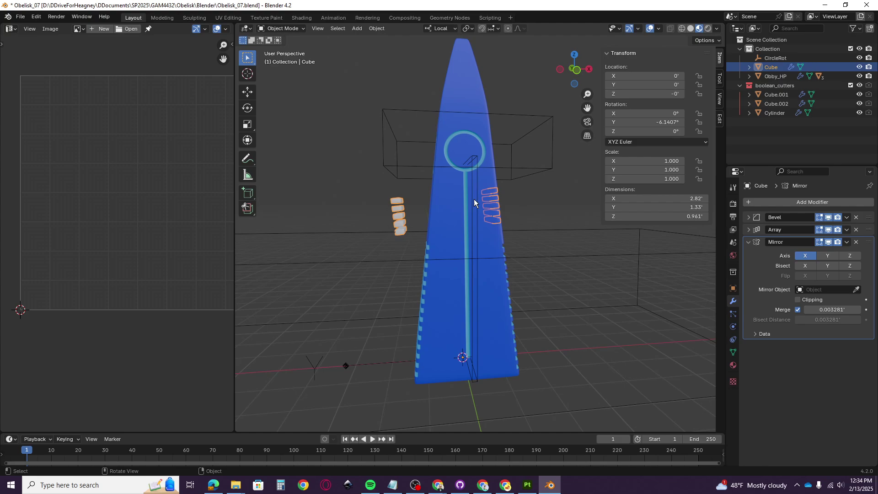
Try applying the slat object's rotation to correct the mirror direction, and undo it
scroll(491, 207, up, 2)
mouse_move(490, 207)
middle_down()
mouse_move(472, 226)
mouse_move(493, 215)
middle_up()
key(ctrl+a)
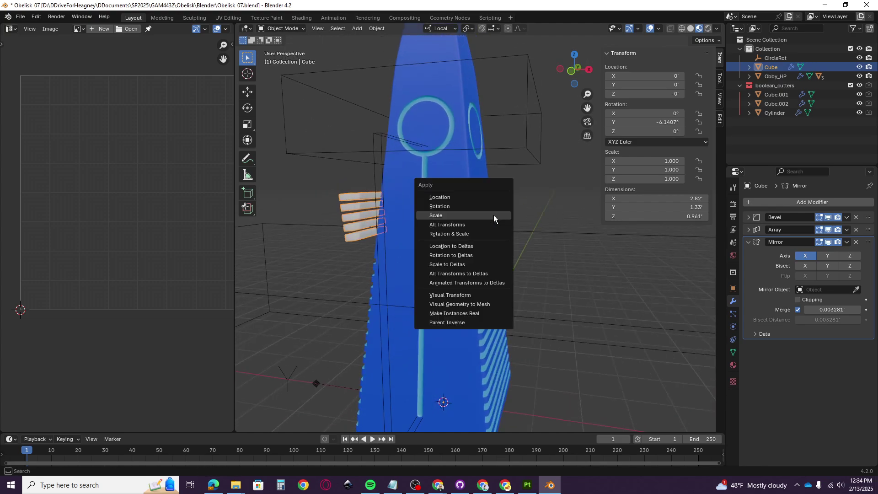
click(466, 211)
middle_drag(447, 253, 497, 247)
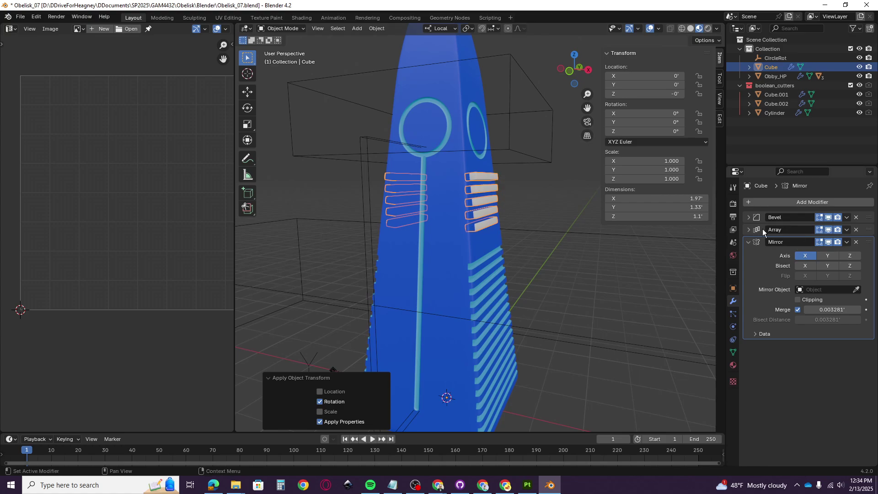
key(ctrl+z)
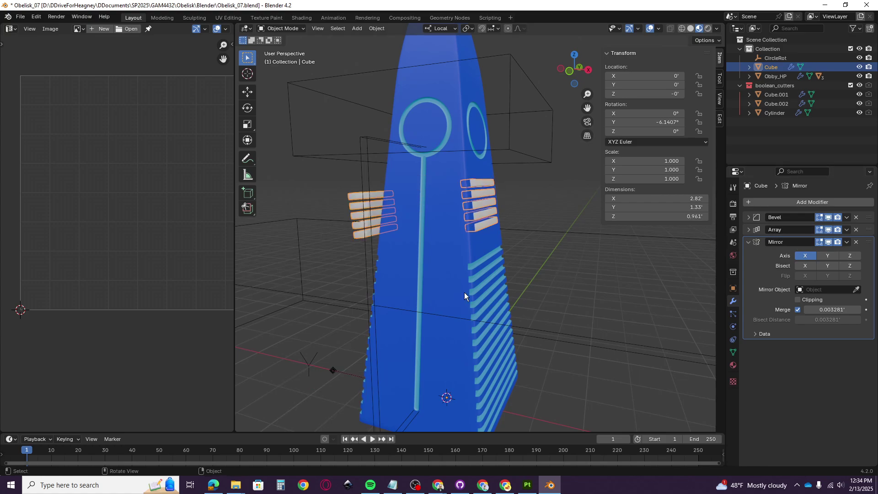
Set Obby_HP as the Mirror modifier's mirror object and inspect the slats on both sides of the obelisk
middle_drag(443, 293, 495, 224)
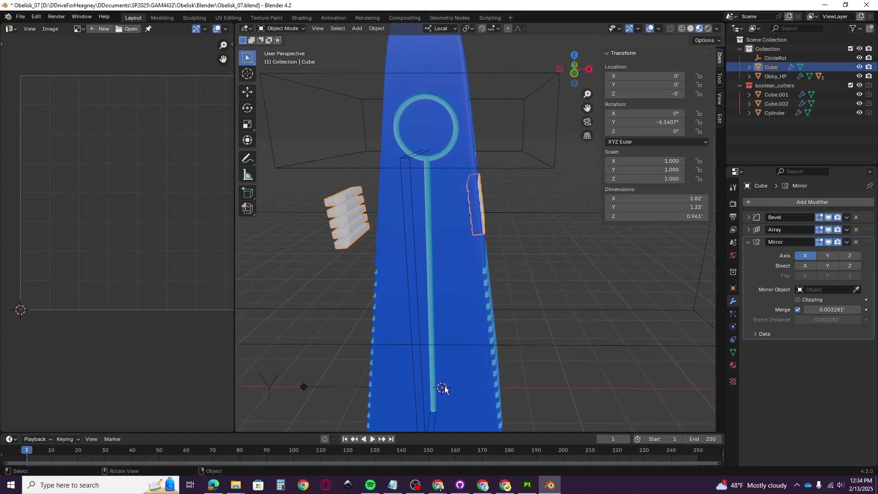
mouse_move(458, 224)
middle_down()
mouse_move(443, 214)
mouse_move(461, 220)
middle_up()
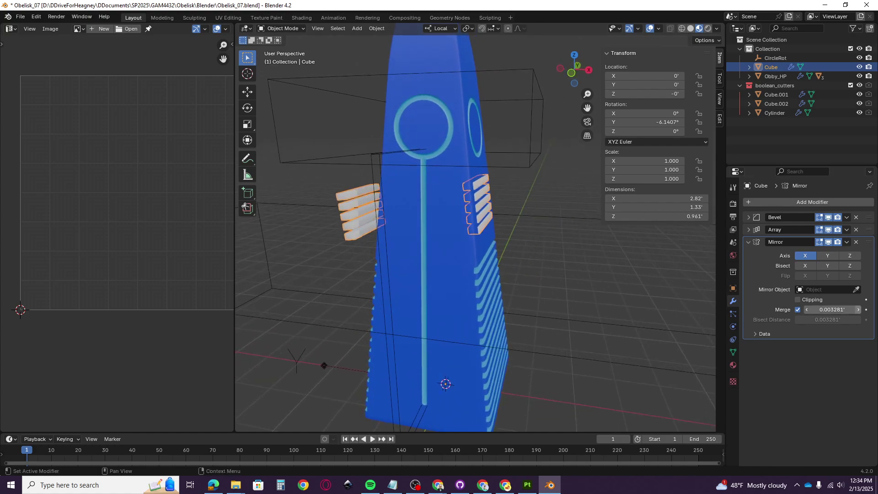
click(856, 289)
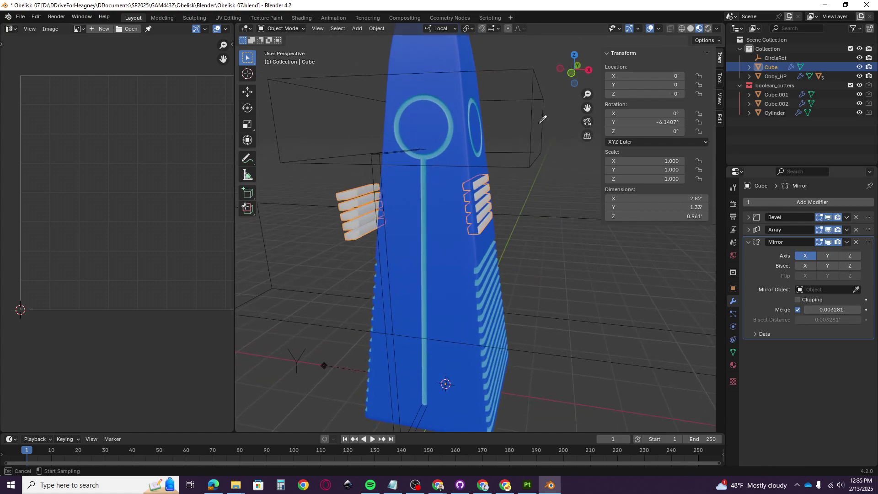
click(443, 59)
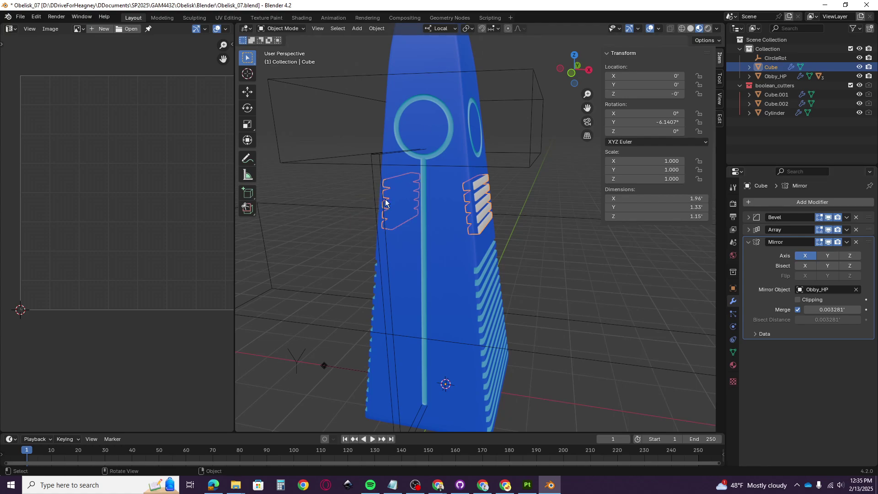
middle_drag(480, 215, 514, 221)
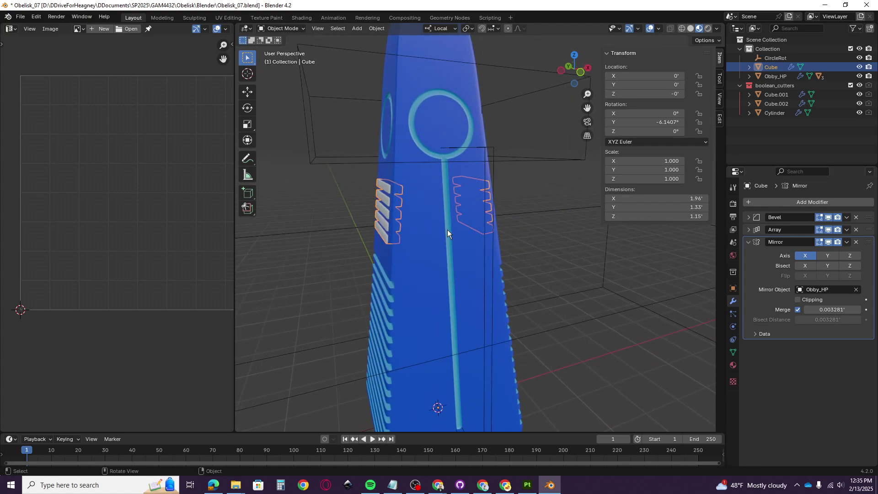
scroll(458, 247, down, 4)
middle_drag(476, 268, 477, 272)
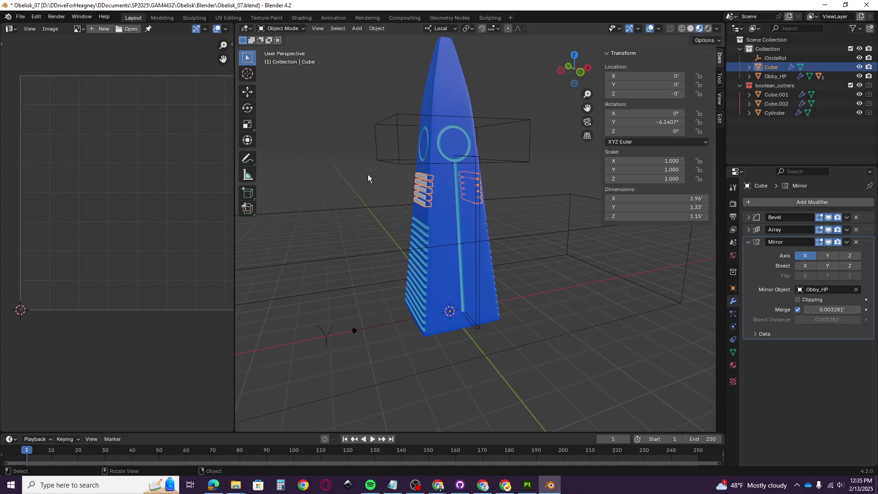
scroll(482, 196, up, 8)
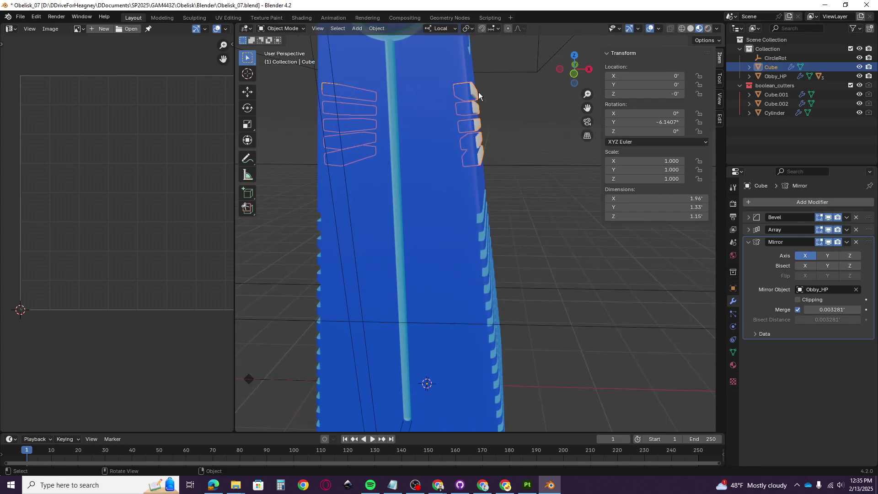
scroll(407, 197, down, 8)
middle_drag(407, 196, 350, 194)
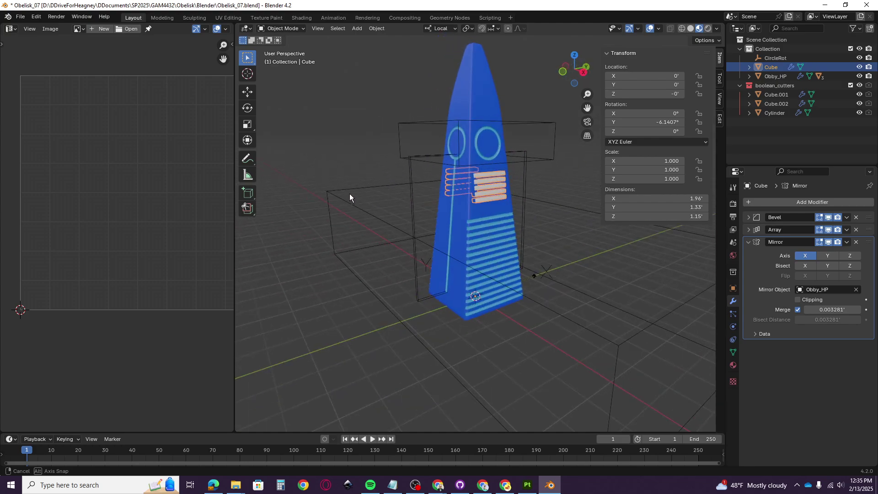
Move the slats about 0.098' down the obelisk's face along their local Z axis
scroll(492, 206, up, 4)
mouse_move(491, 205)
middle_down()
mouse_move(461, 212)
mouse_move(480, 210)
middle_up()
click(340, 146)
middle_drag(471, 172, 481, 143)
scroll(490, 191, down, 2)
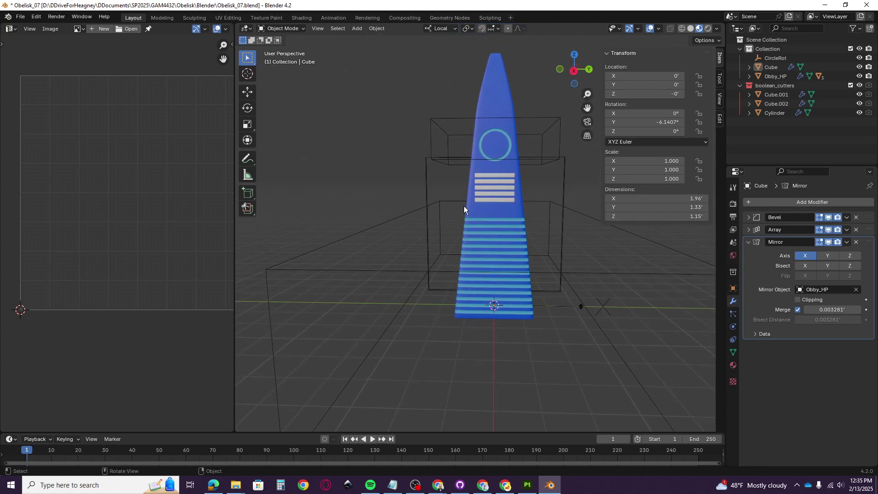
scroll(464, 206, up, 3)
click(522, 168)
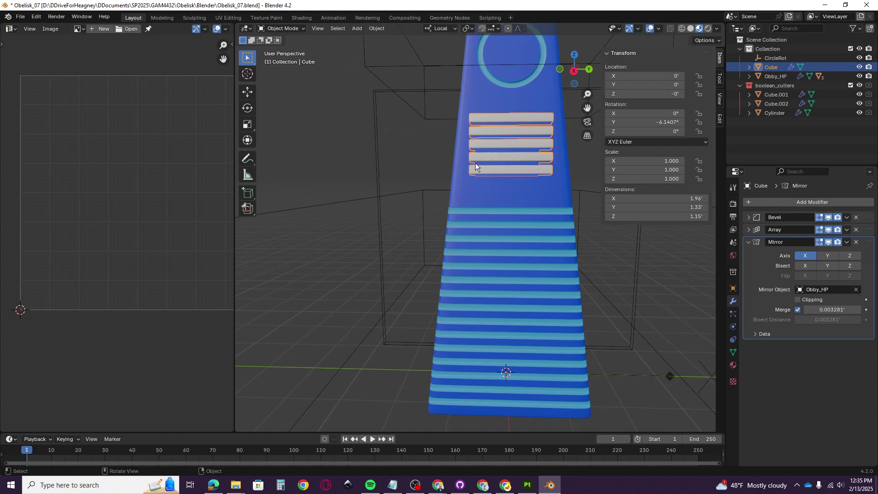
middle_drag(476, 163, 483, 179)
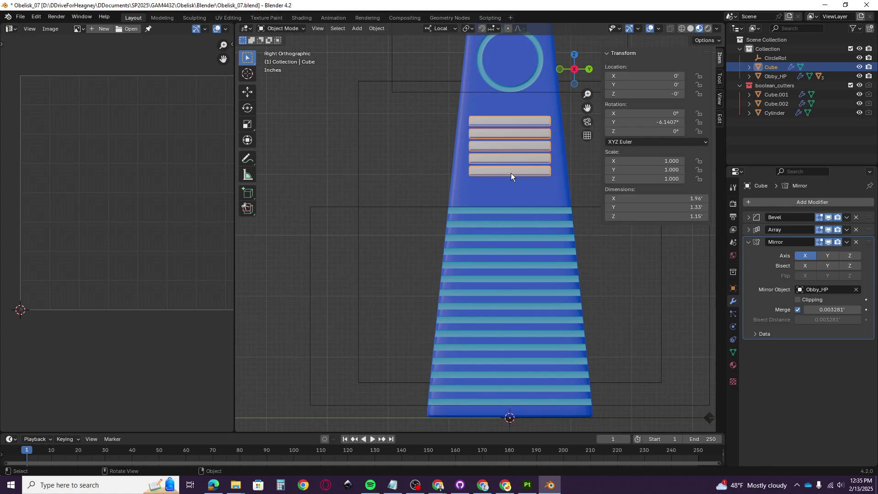
key(g)
key(z)
key(z)
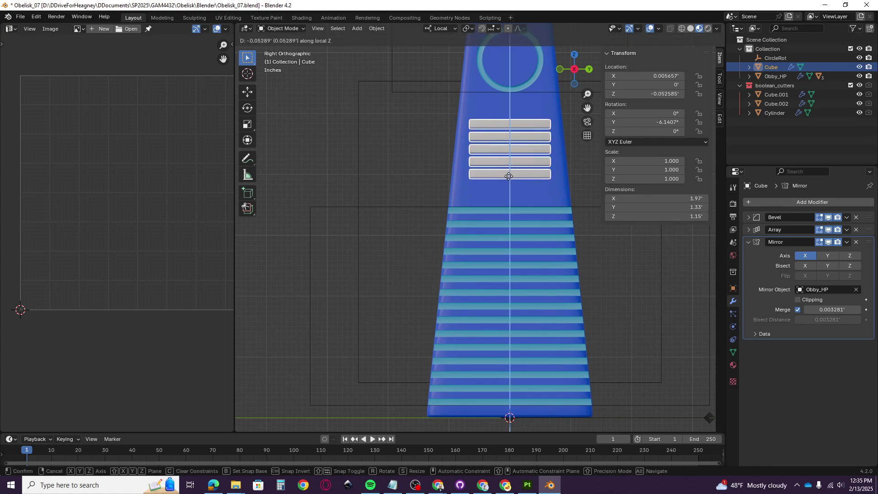
click(507, 181)
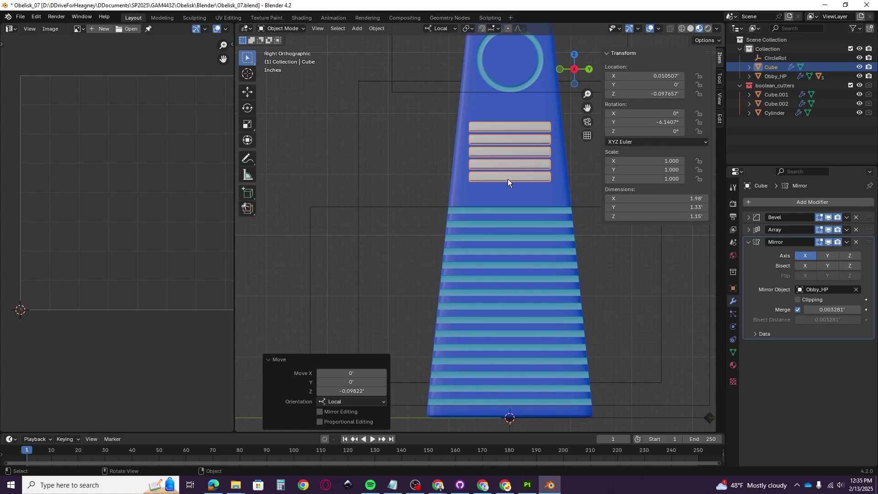
click(532, 155)
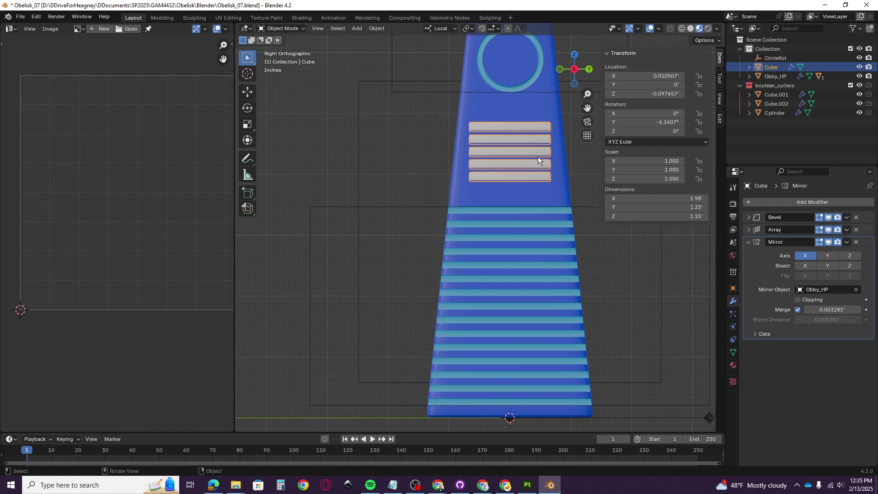
Collapse the Mirror modifier's settings and add a SimpleDeform modifier in Taper mode to the slats
click(749, 242)
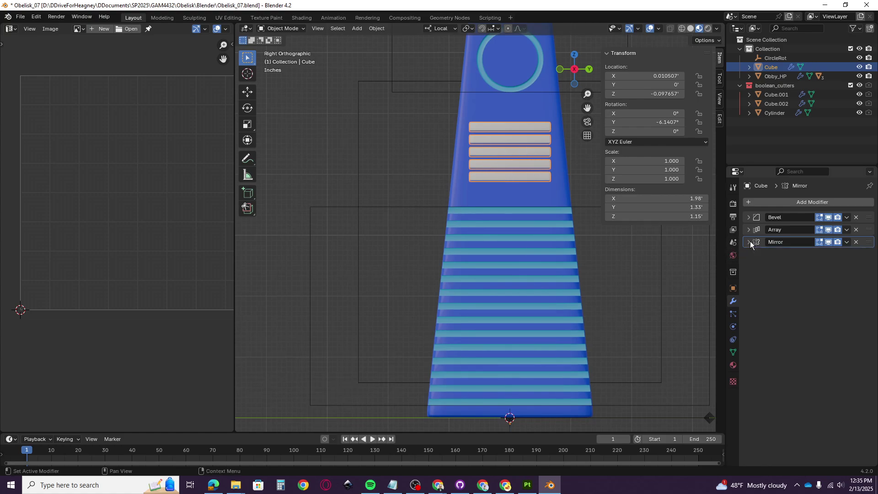
click(807, 202)
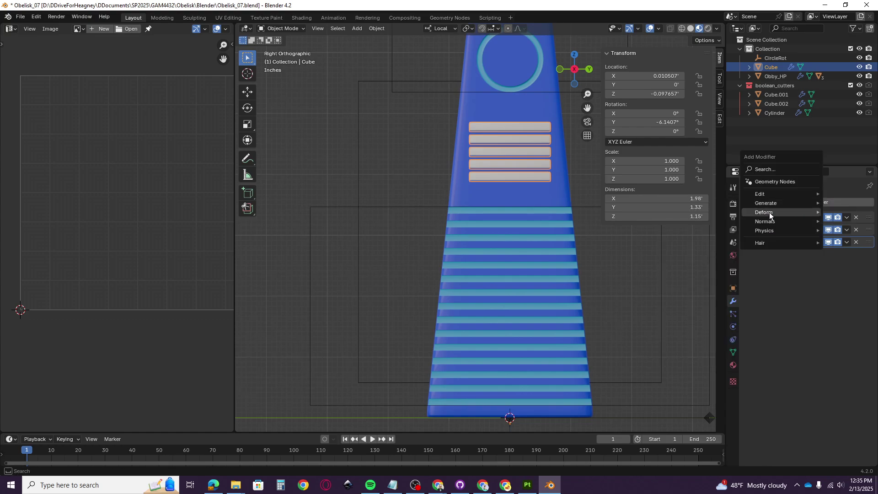
mouse_move(765, 212)
click(688, 293)
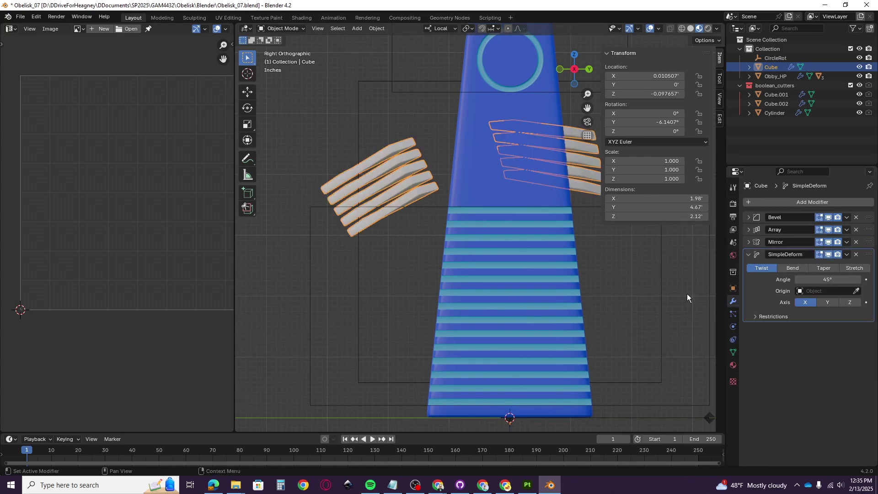
click(793, 268)
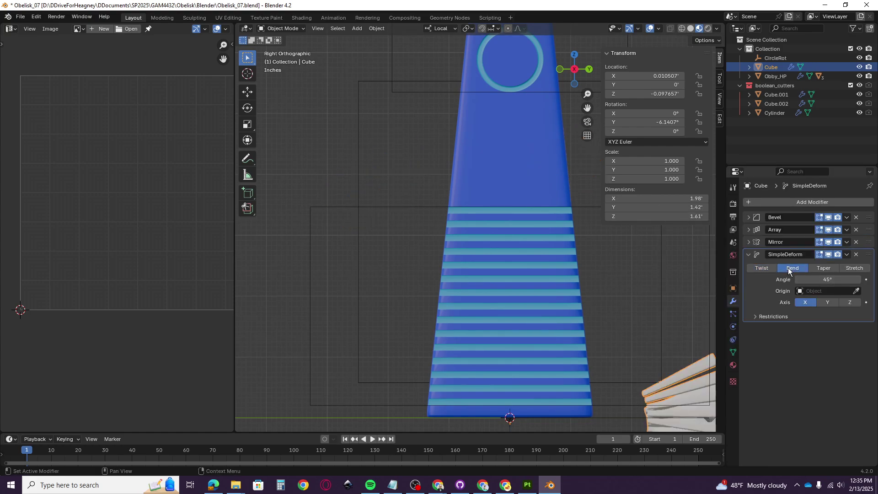
click(822, 269)
Set the taper axis to Z and place the SimpleDeform modifier above the Mirror modifier
mouse_move(596, 286)
middle_down()
mouse_move(518, 252)
mouse_move(638, 275)
mouse_move(536, 279)
mouse_move(580, 284)
middle_up()
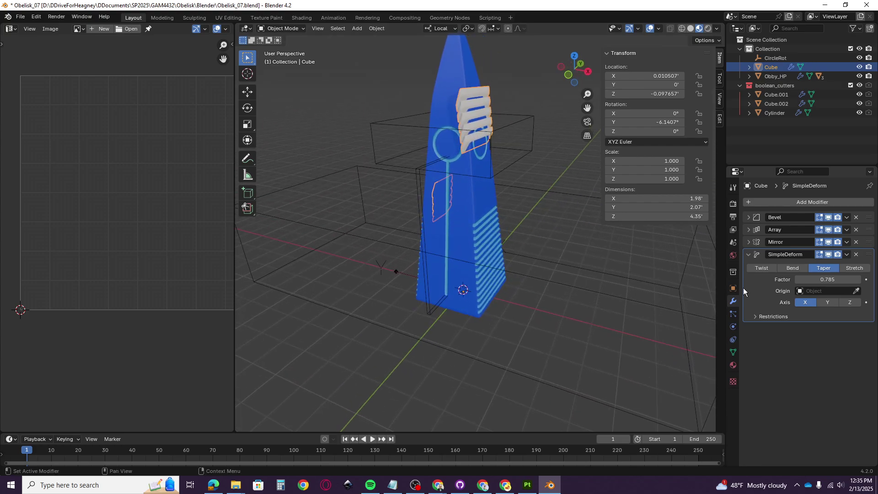
click(826, 302)
click(849, 303)
middle_drag(646, 284, 562, 284)
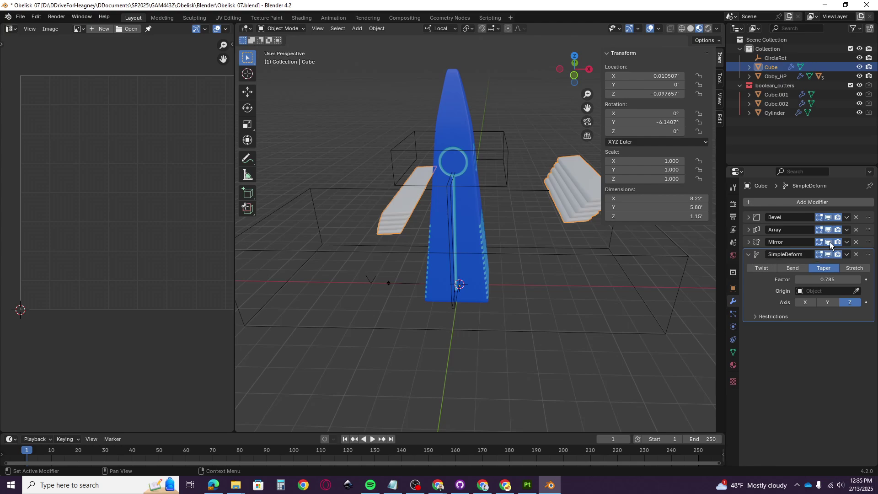
drag(868, 255, 866, 241)
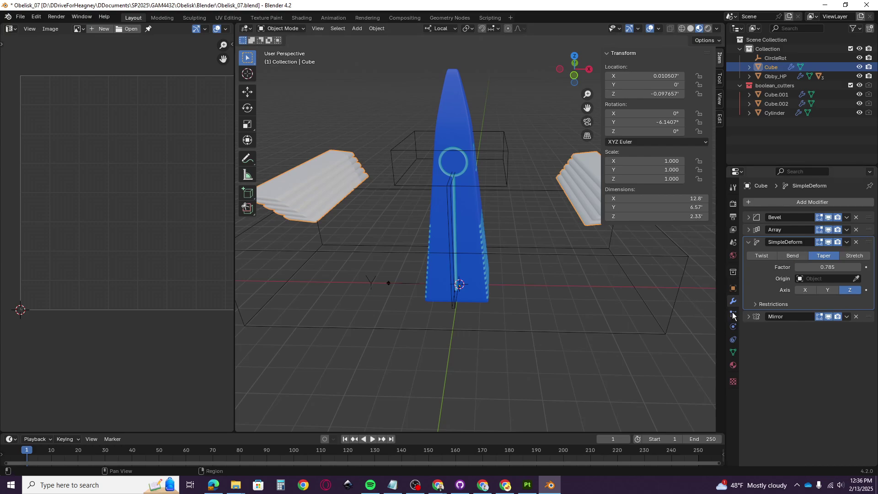
Set the slats' taper factor to 0.015
mouse_move(827, 267)
mouse_down()
mouse_move(770, 268)
mouse_move(830, 271)
mouse_up()
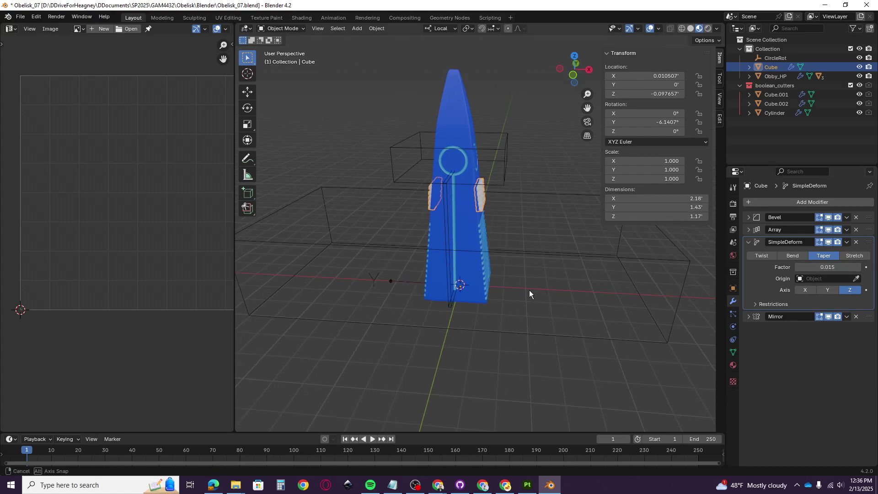
middle_drag(529, 290, 479, 246)
scroll(498, 231, up, 5)
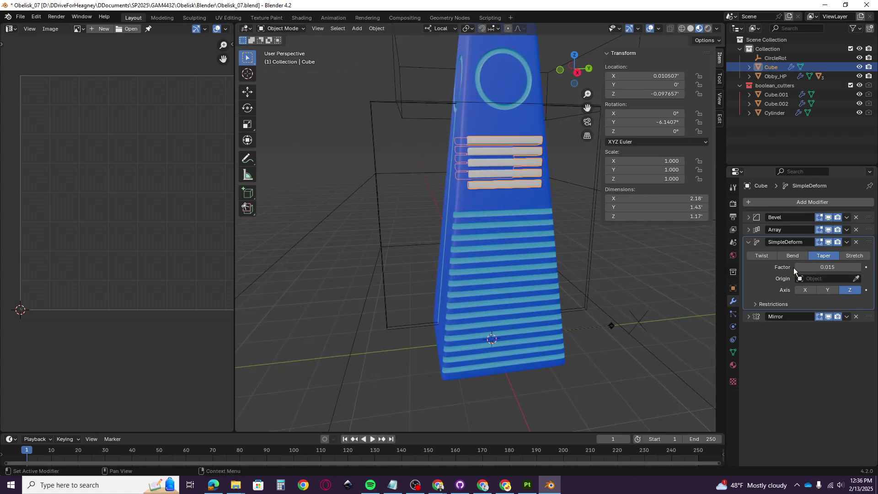
Turn off the Mirror modifier's viewport display and set the SimpleDeform taper factor to 0.035
click(749, 242)
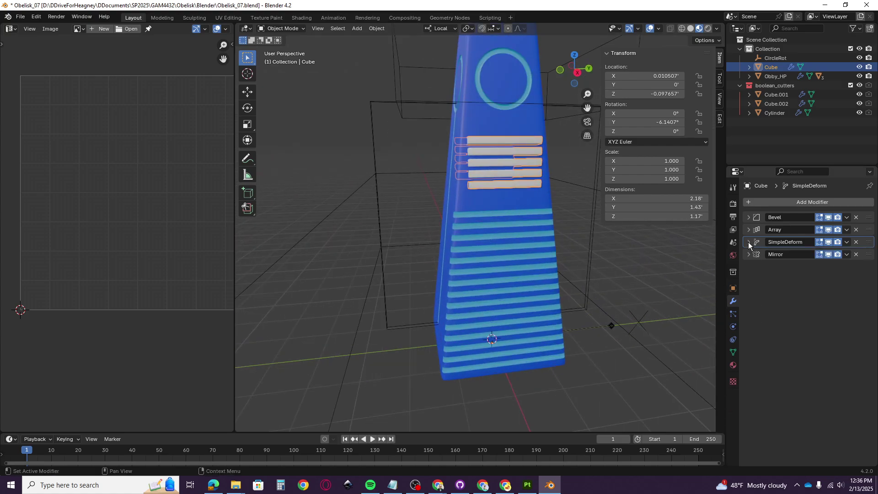
click(828, 254)
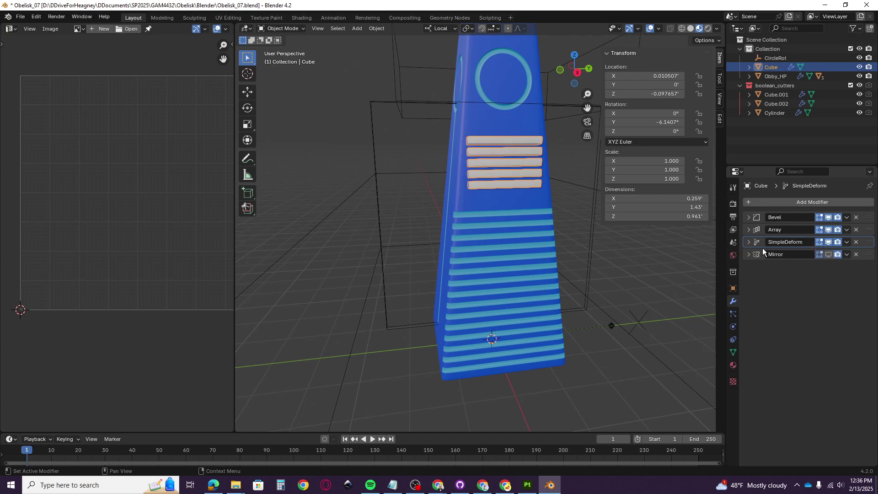
click(749, 243)
drag(828, 268, 825, 267)
middle_drag(539, 315, 604, 317)
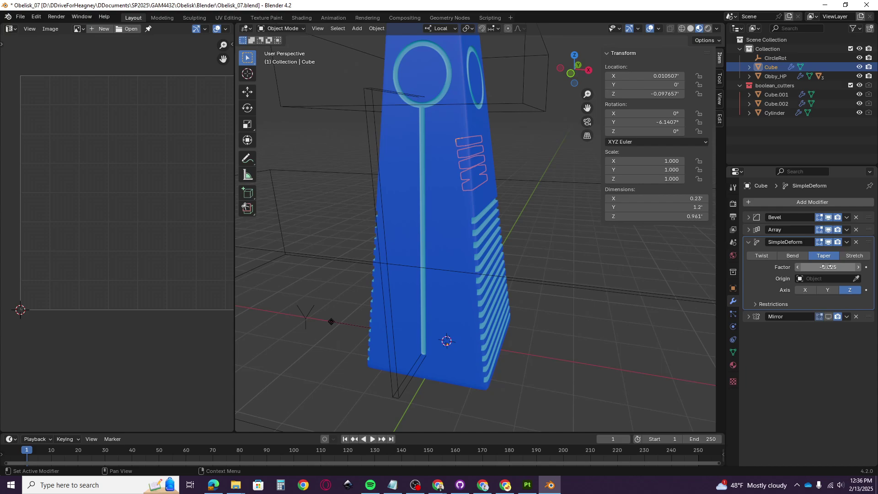
drag(821, 267, 833, 267)
Try moving the slats' geometry to their origin, and undo it
right_click(501, 163)
mouse_move(501, 162)
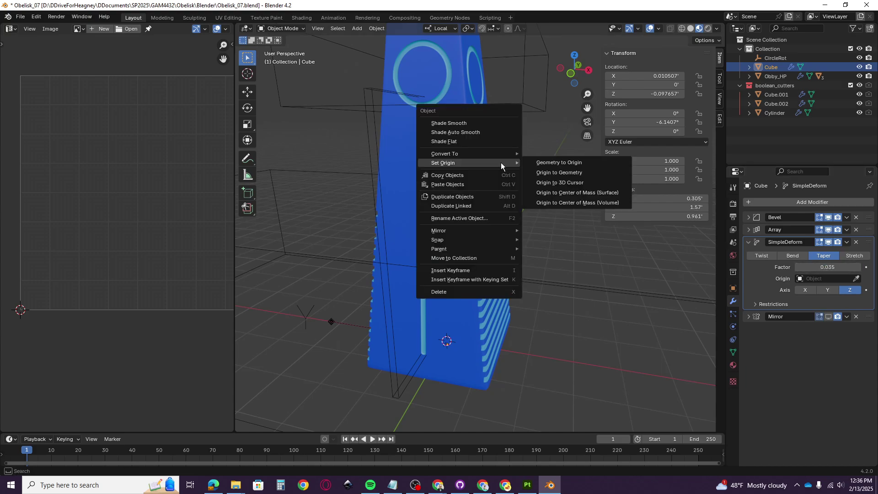
click(550, 164)
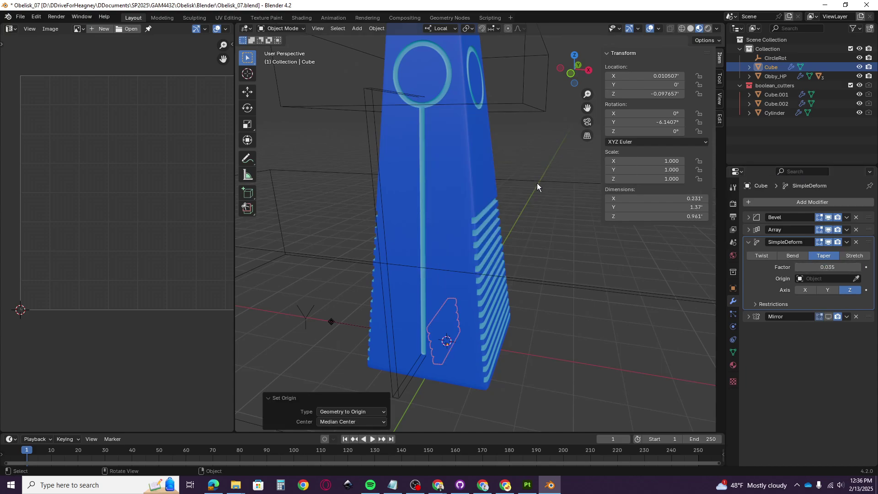
key(ctrl+z)
Set the slat object's origin to its geometry
right_click(493, 169)
mouse_move(492, 169)
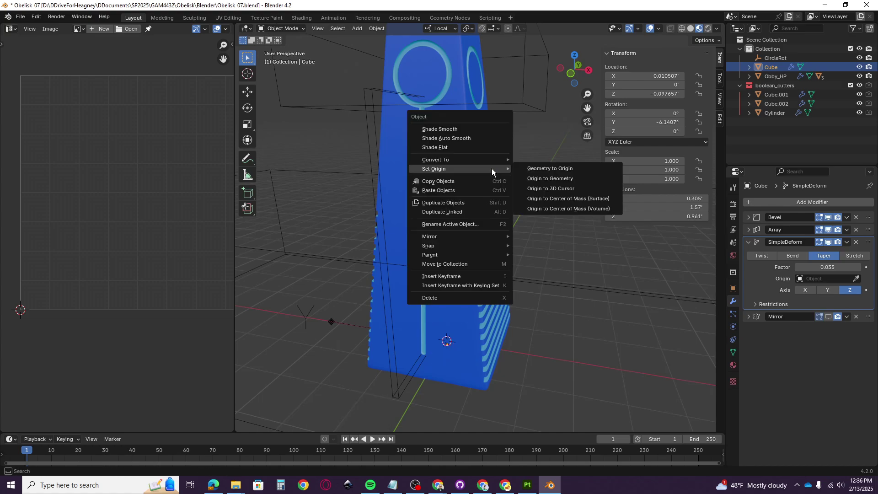
click(543, 178)
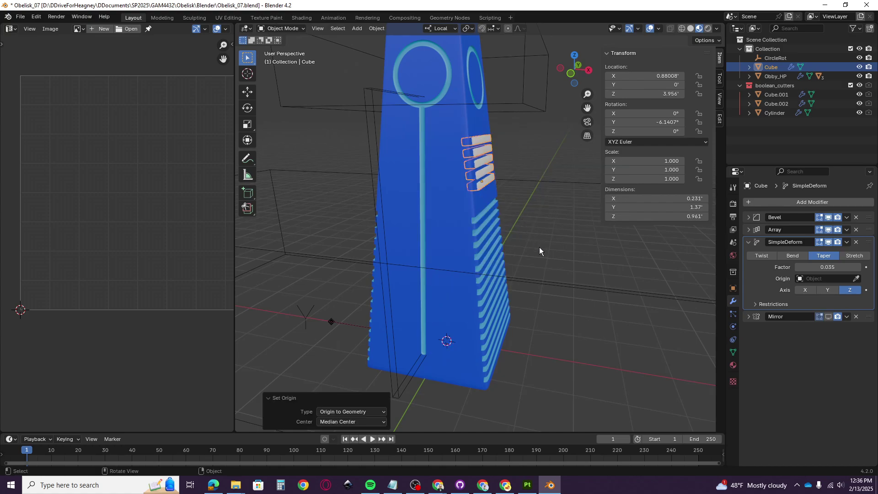
Set the taper factor to -0.115 so the slats' width follows the obelisk's narrowing sides in the right view
middle_drag(539, 247, 490, 194)
scroll(490, 194, up, 5)
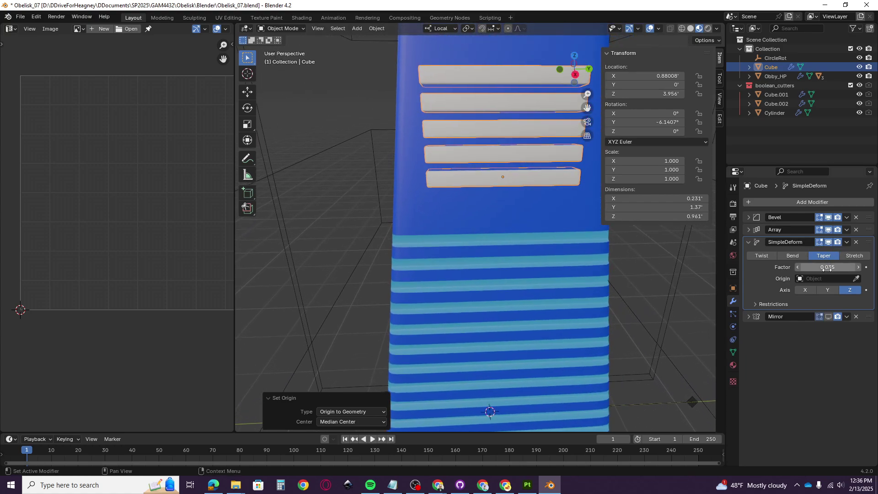
drag(828, 267, 780, 267)
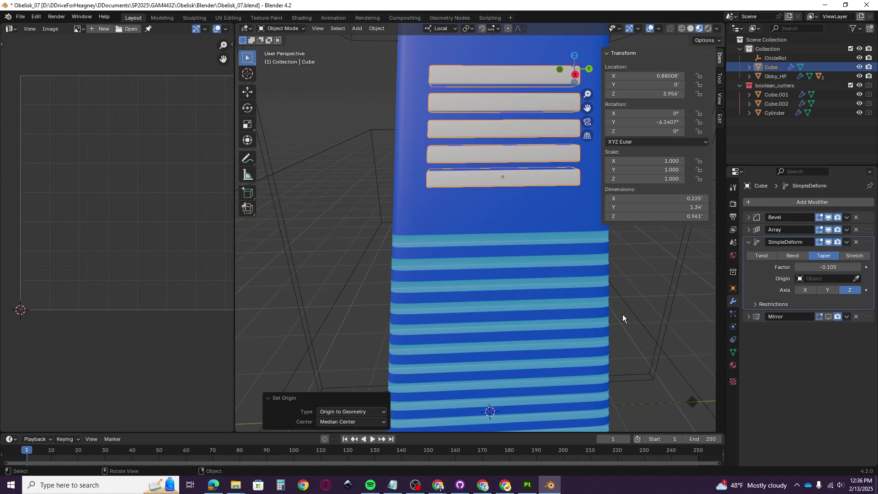
key(KP_3)
shift+middle_drag(564, 341, 483, 348)
scroll(483, 348, down, 2)
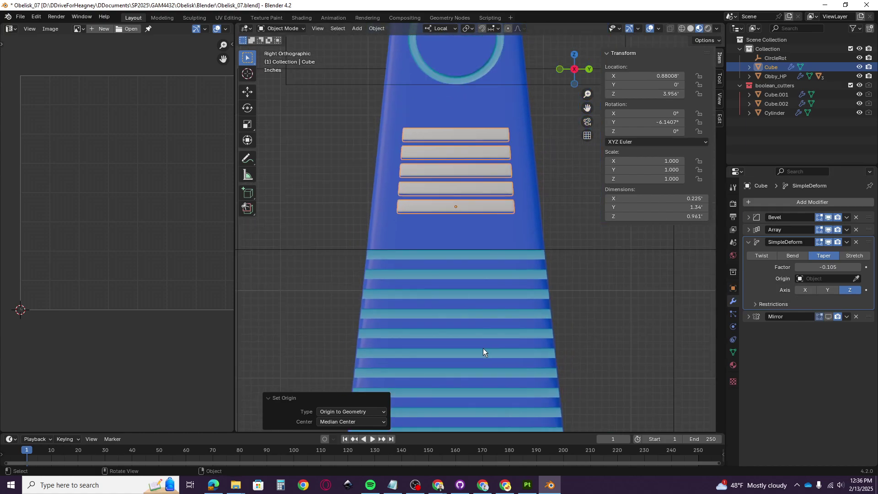
mouse_move(828, 267)
mouse_down()
mouse_move(801, 267)
mouse_move(824, 267)
mouse_up()
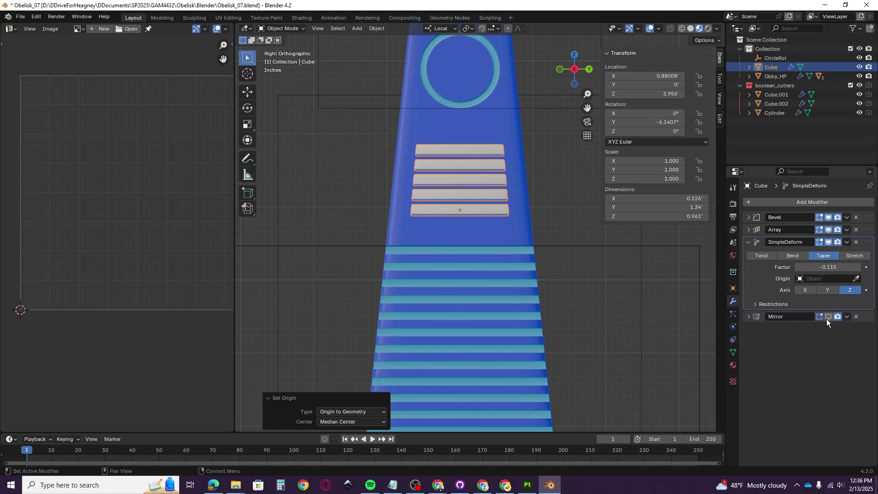
Turn the Mirror modifier's viewport display back on, check the slats, and collapse the SimpleDeform modifier's settings
middle_drag(356, 283, 429, 292)
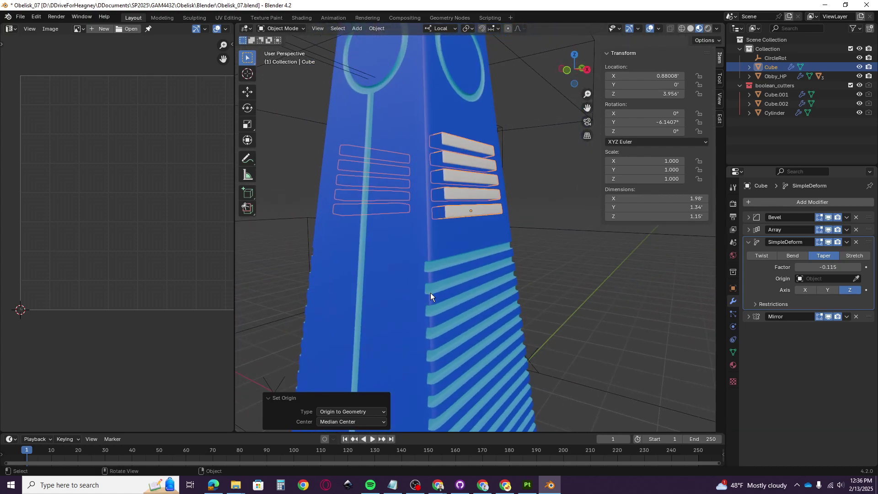
scroll(430, 293, down, 5)
scroll(540, 301, down, 2)
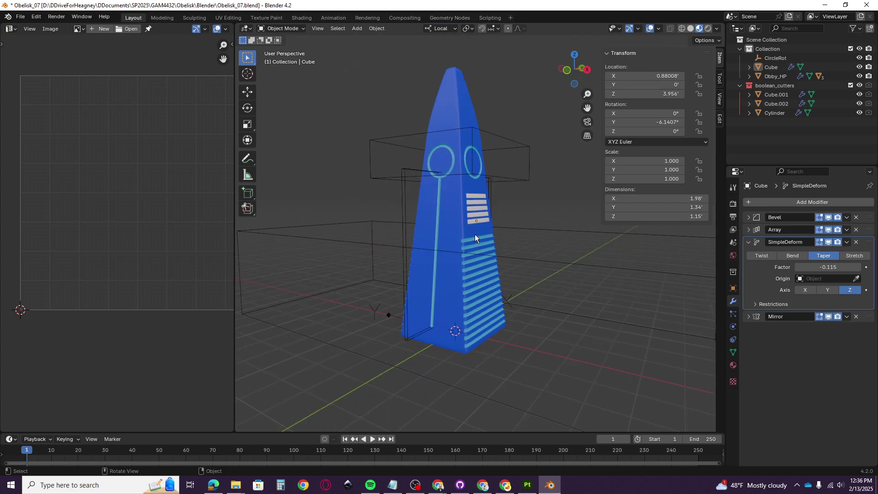
scroll(475, 235, up, 5)
click(446, 133)
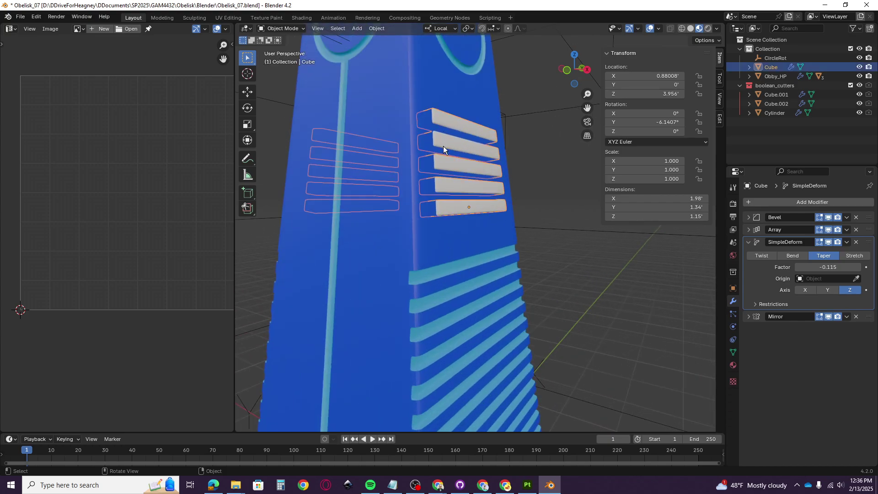
click(748, 242)
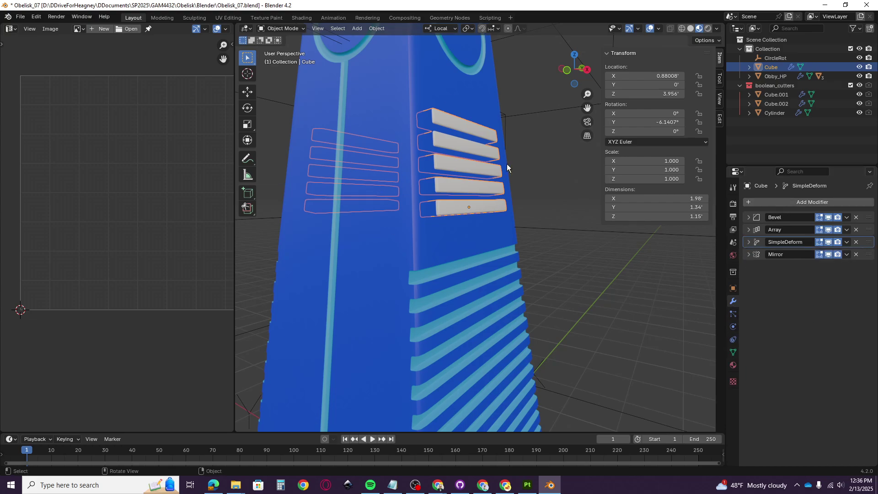
Create a new material for the slats and name it Steel
click(734, 364)
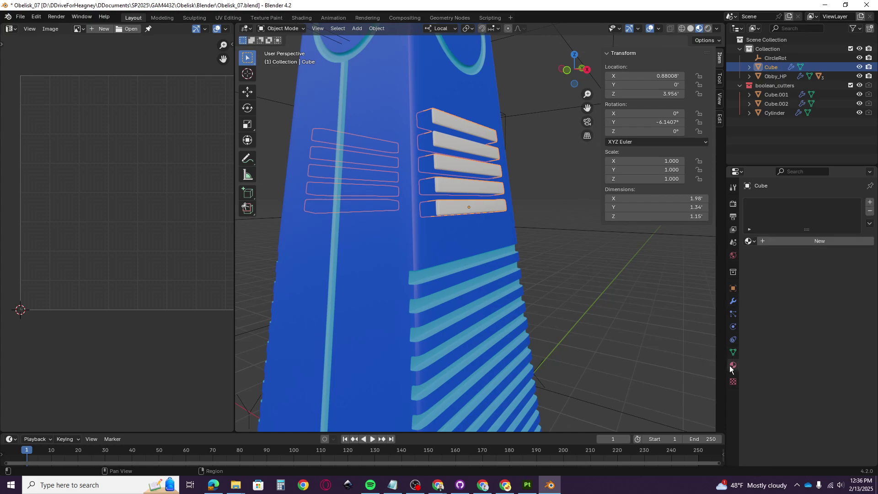
click(839, 243)
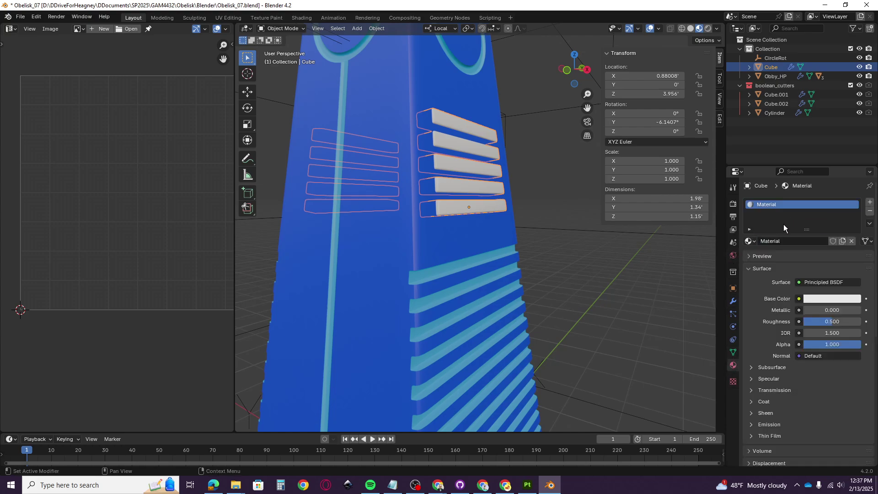
click(798, 241)
text(Steel)
key(Return)
click(750, 241)
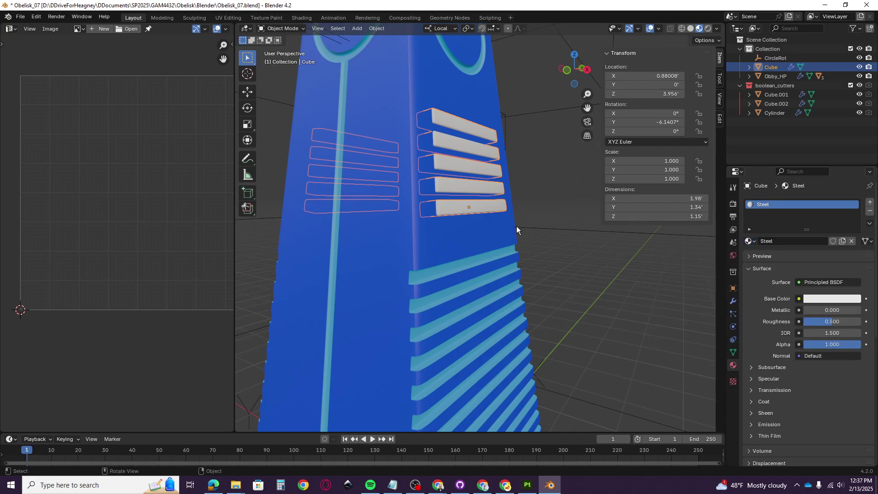
Select the slats and the obelisk, and join them with a Boolean Union brush on the obelisk
scroll(567, 256, down, 5)
middle_drag(573, 280, 572, 303)
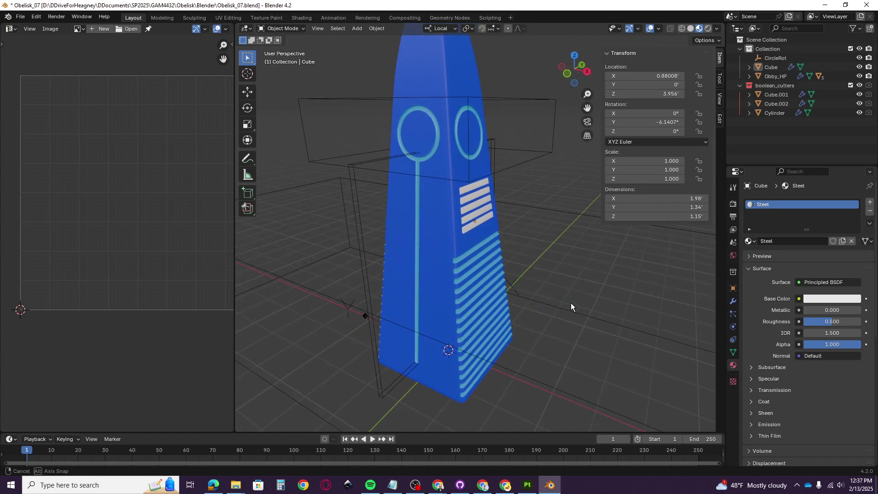
click(472, 202)
scroll(453, 226, up, 3)
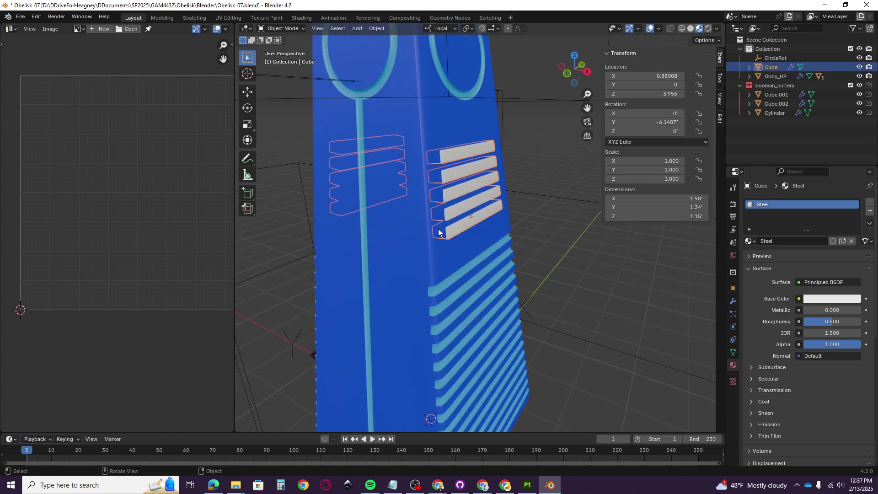
shift+middle_drag(441, 233, 464, 262)
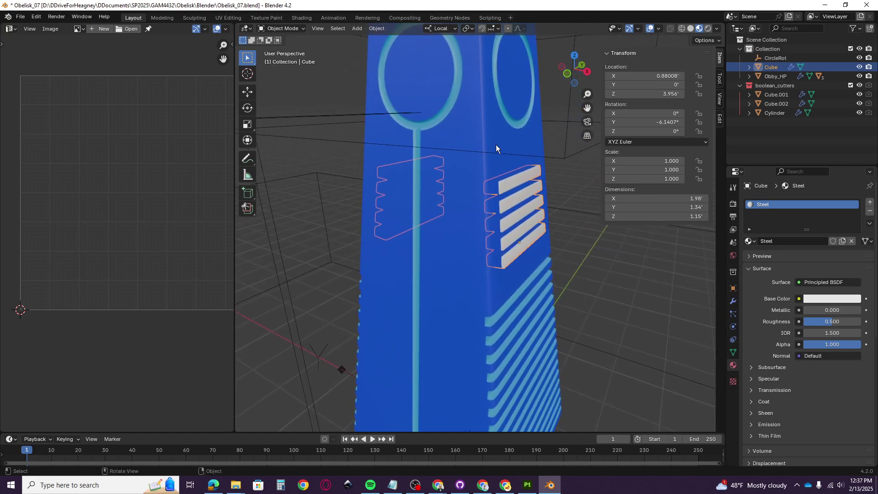
scroll(461, 168, down, 5)
shift+click(461, 79)
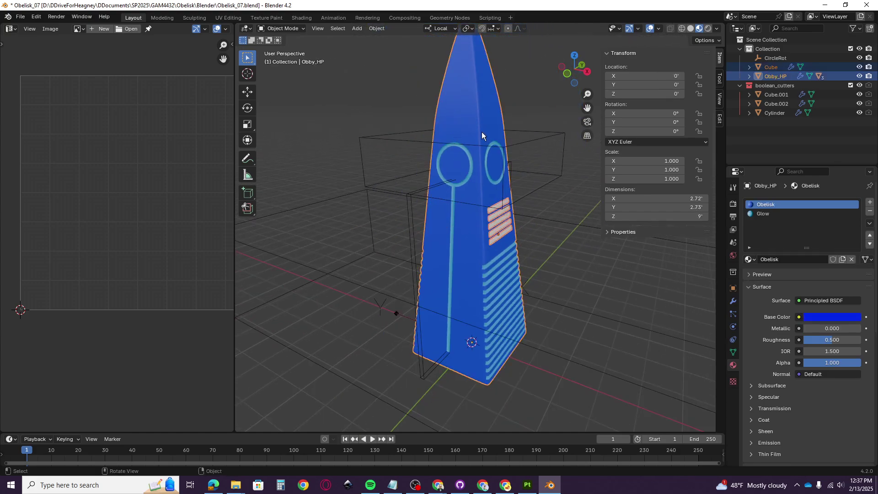
key(ctrl+KP_Add)
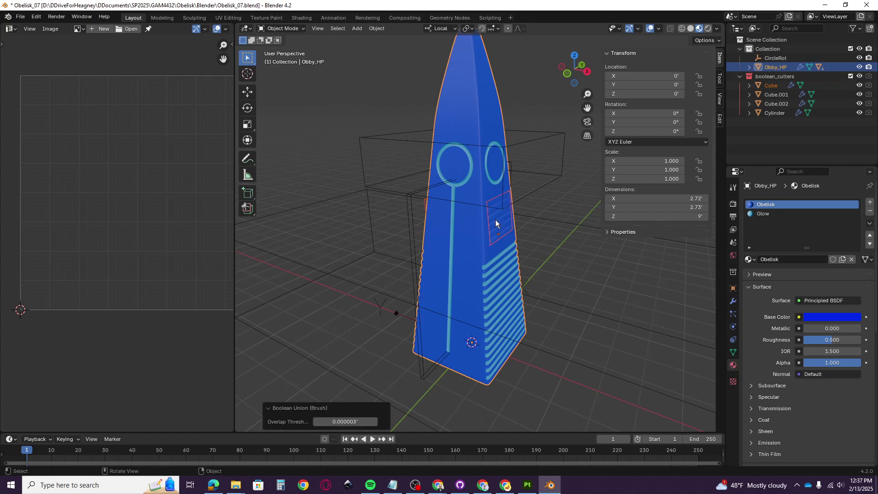
Add a third material slot to the obelisk and assign it the existing Steel material
scroll(481, 239, up, 6)
mouse_move(530, 262)
middle_down()
mouse_move(374, 248)
mouse_move(520, 256)
middle_up()
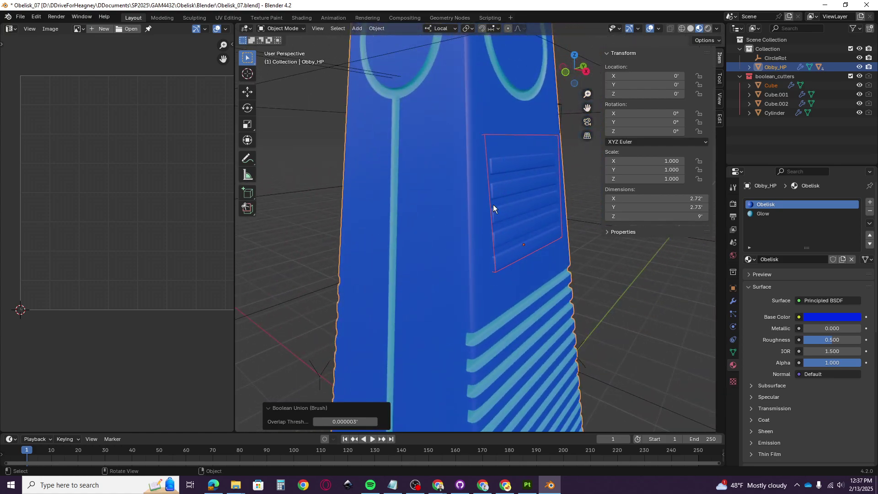
click(473, 142)
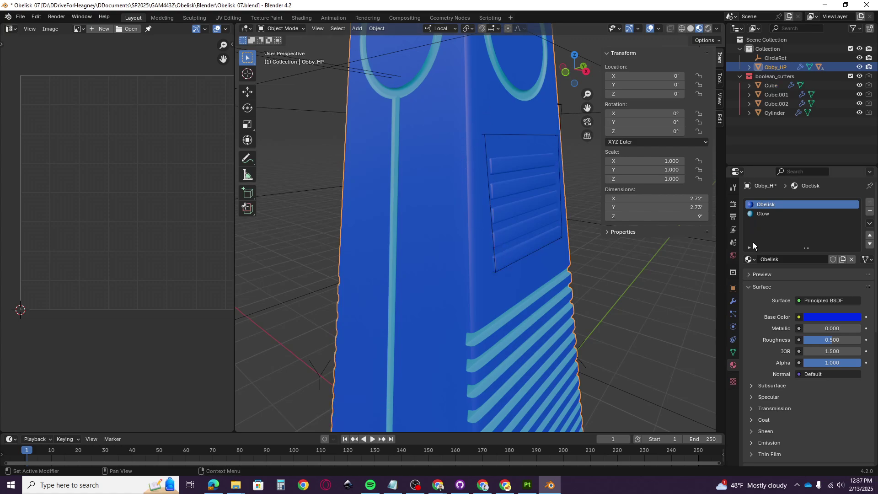
click(870, 202)
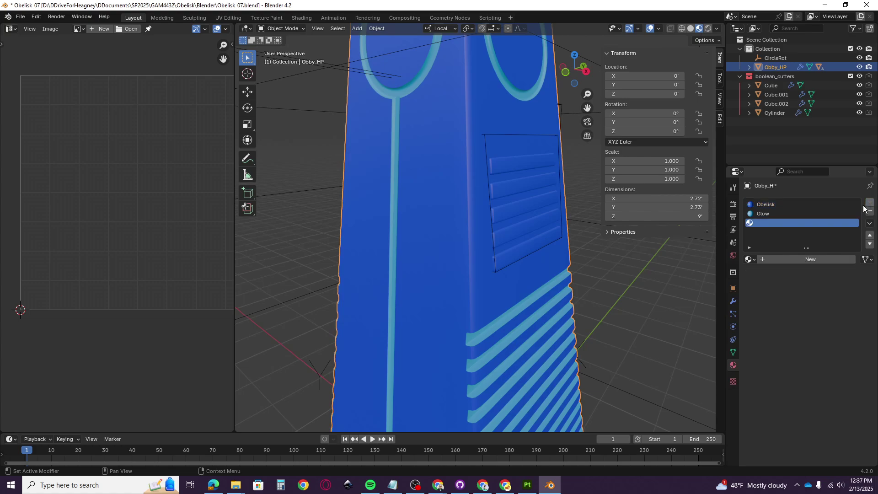
click(749, 260)
click(766, 291)
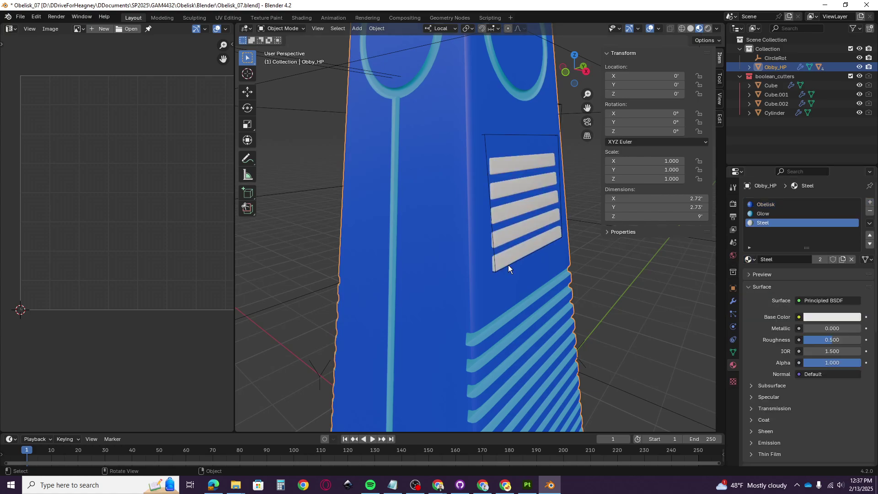
Examine the steel slats on the obelisk from several angles
mouse_move(474, 255)
middle_down()
mouse_move(589, 258)
mouse_move(458, 258)
middle_up()
scroll(430, 251, down, 2)
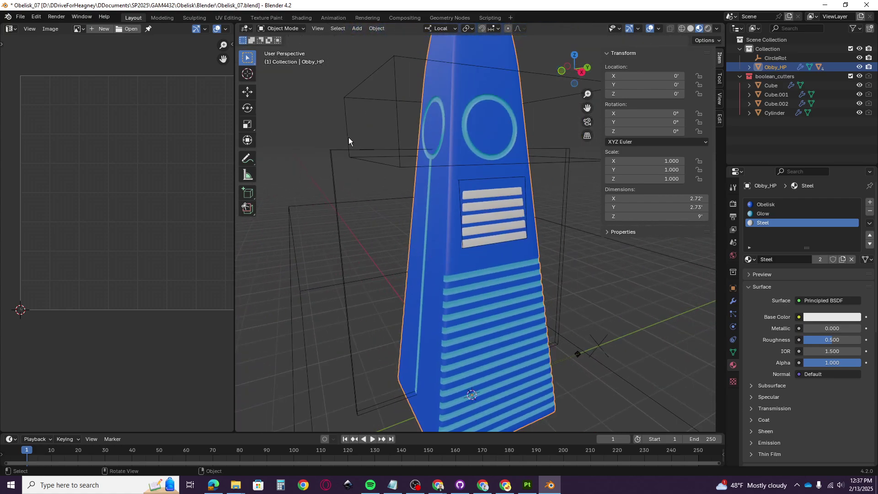
click(376, 199)
scroll(498, 227, down, 3)
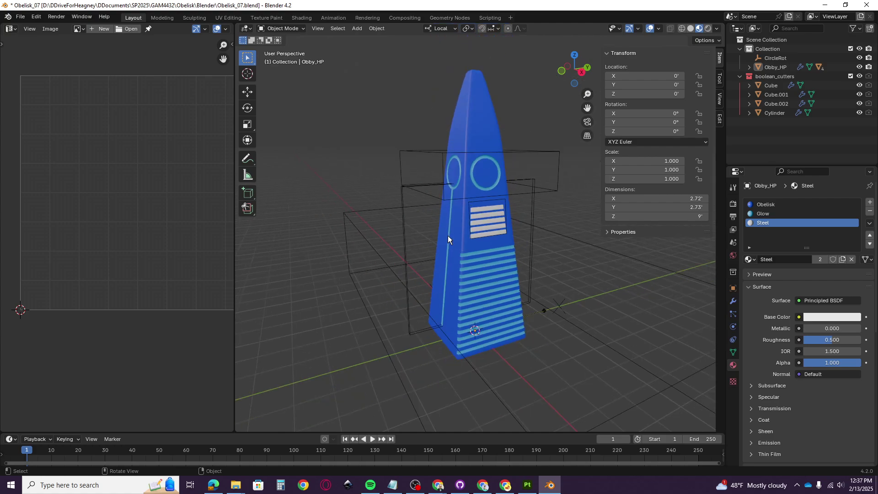
middle_drag(449, 235, 485, 246)
scroll(503, 238, up, 4)
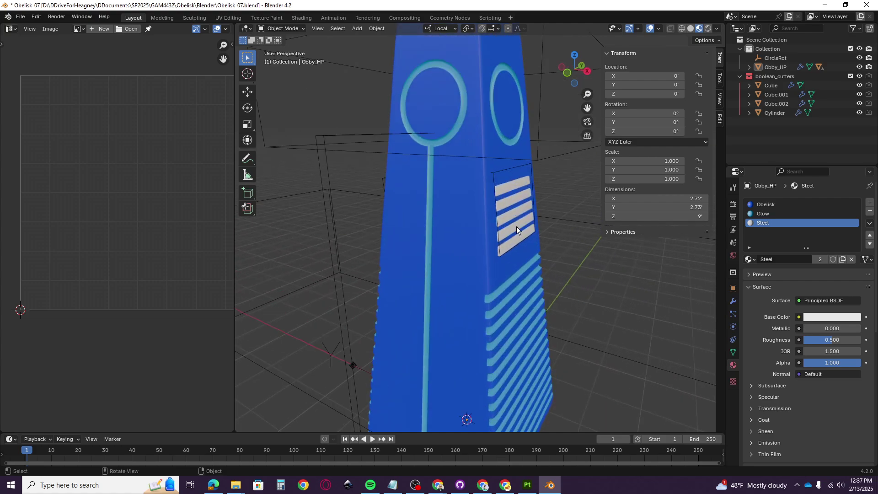
scroll(462, 226, down, 2)
Select the high-poly obelisk and export the model as FBX into the FBXports folder, named Obby02_HP
click(467, 138)
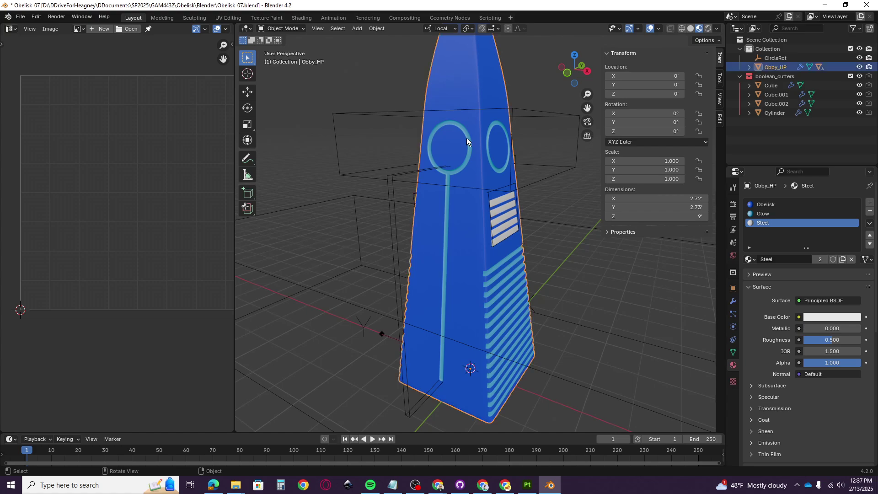
middle_drag(476, 247, 461, 110)
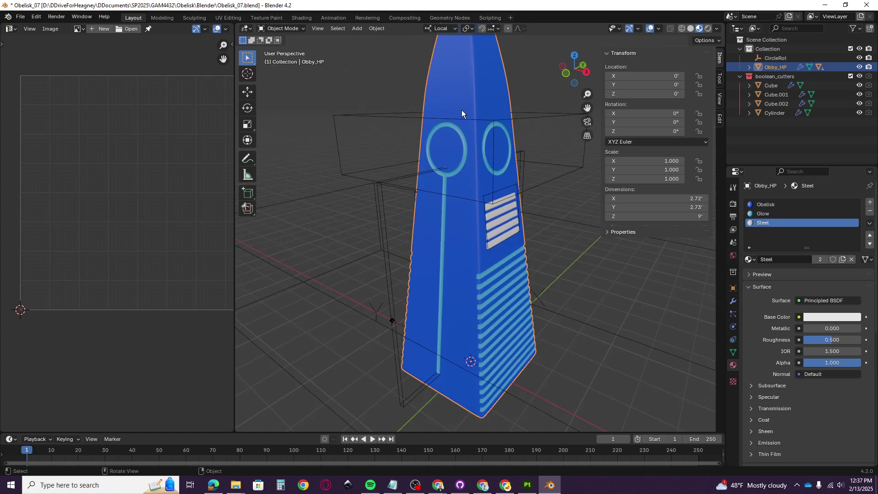
click(20, 16)
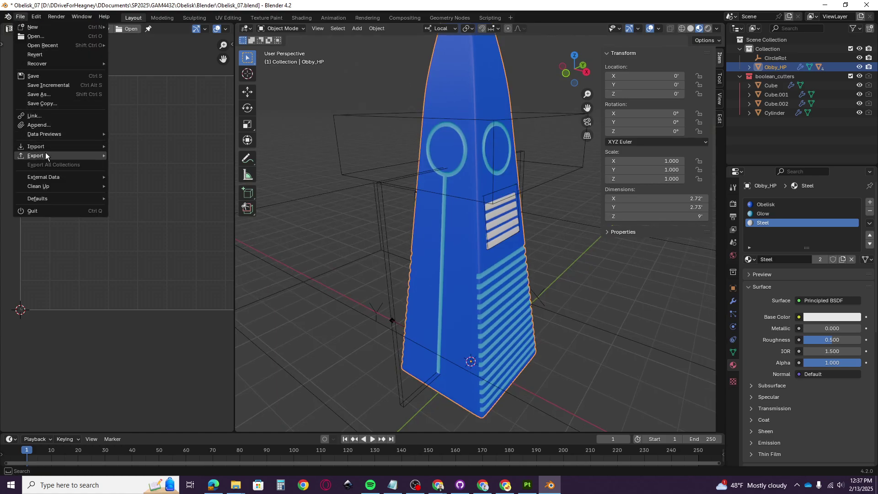
mouse_move(46, 156)
click(153, 237)
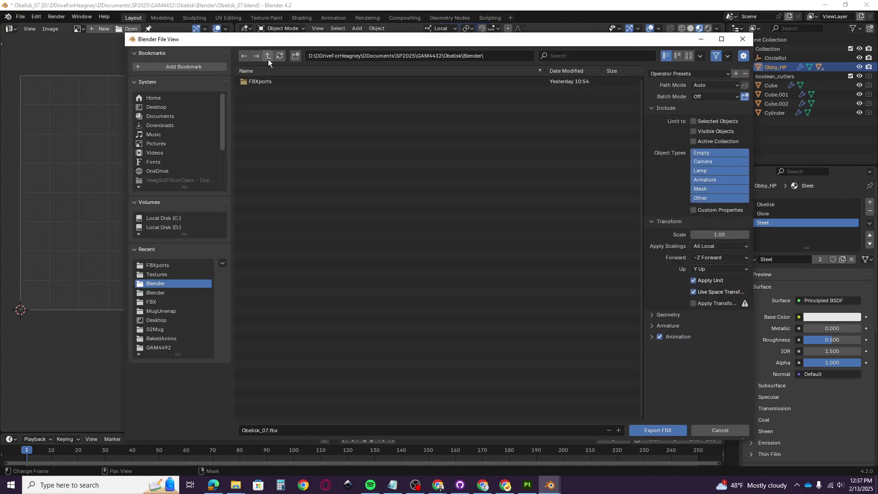
double_click(251, 82)
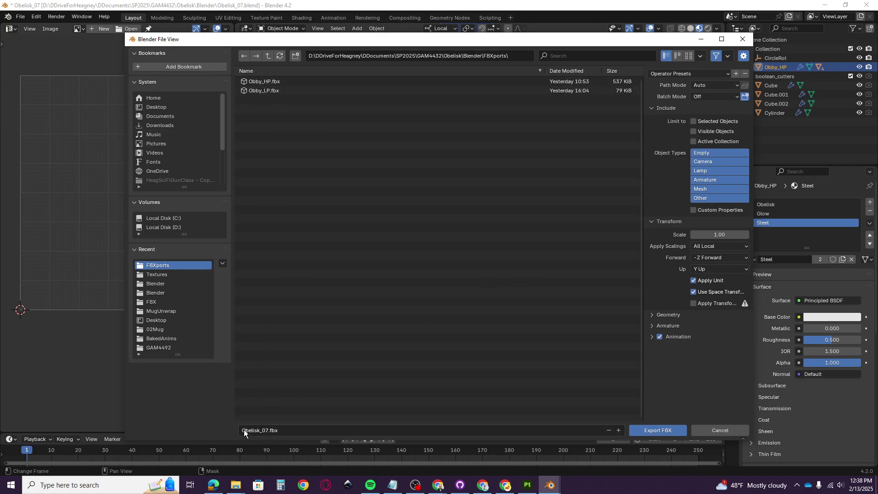
click(258, 432)
drag(267, 432, 226, 433)
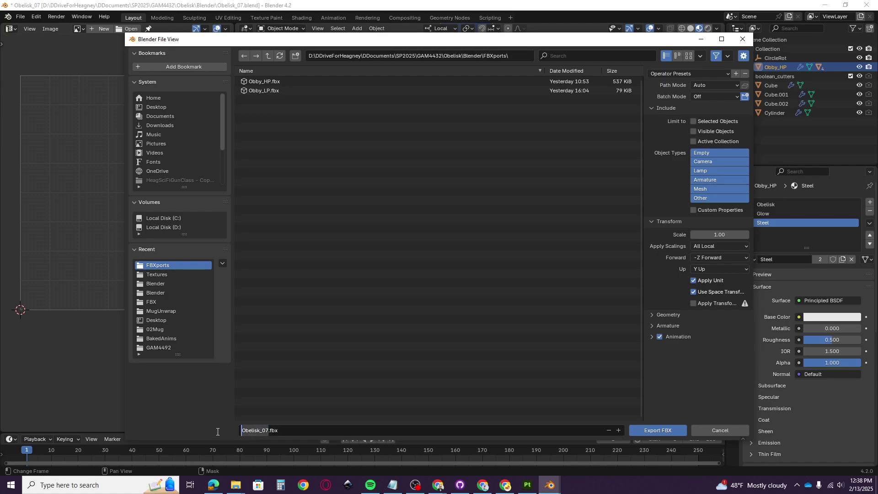
text(Obby02_HP)
click(667, 425)
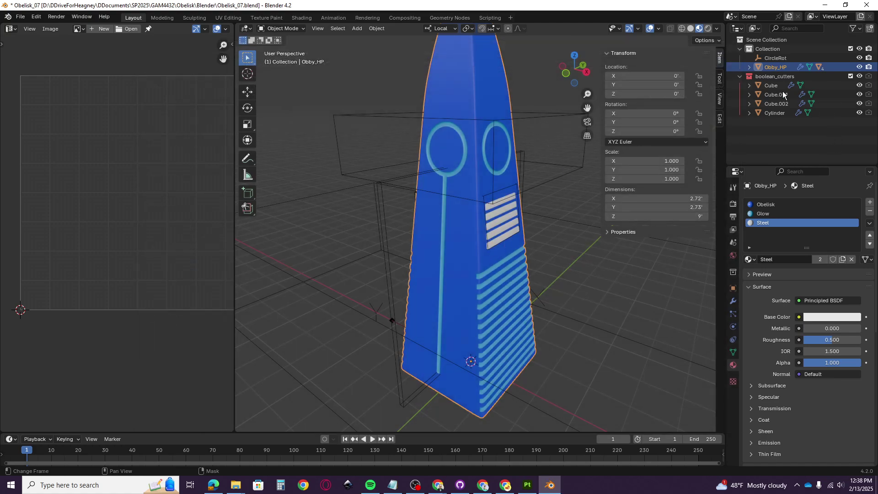
Duplicate the obelisk in place and rename the copy Obby_LP
scroll(566, 322, down, 3)
scroll(544, 307, up, 2)
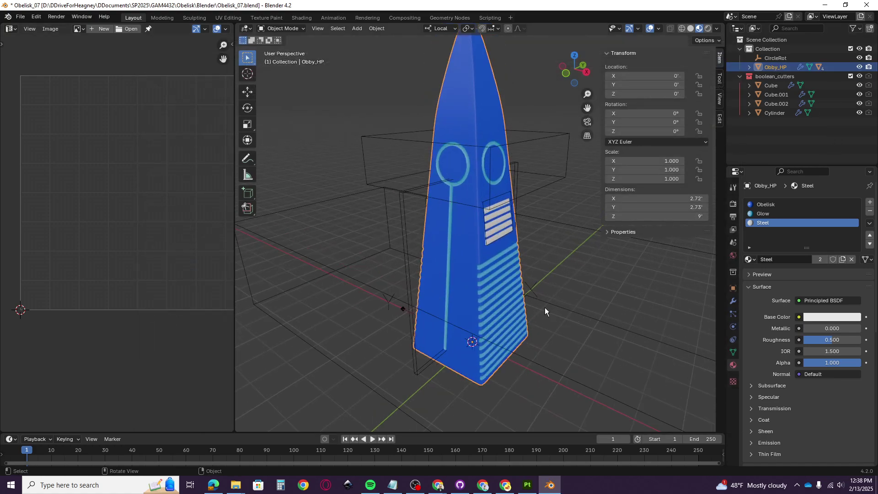
shift+middle_drag(545, 307, 533, 321)
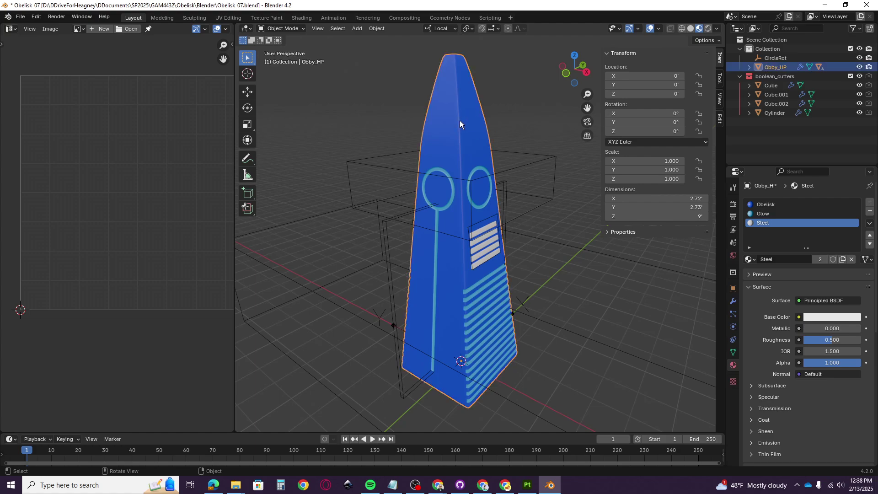
key(shift+d)
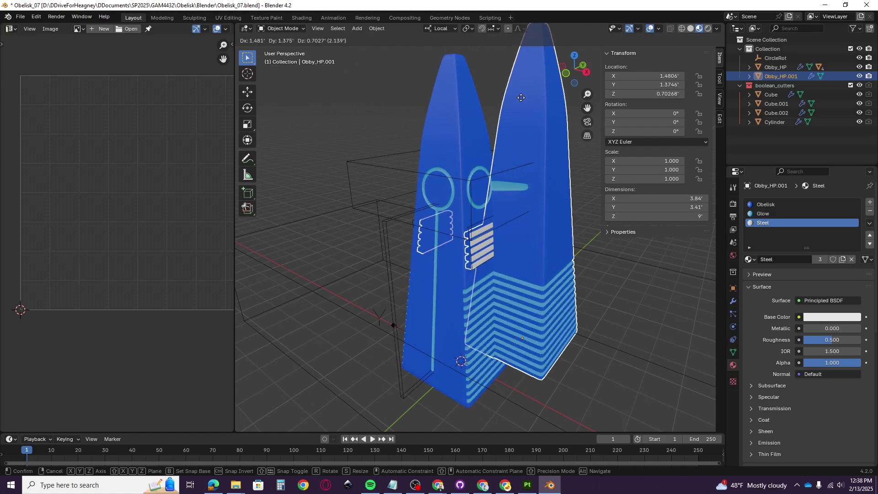
right_click(509, 106)
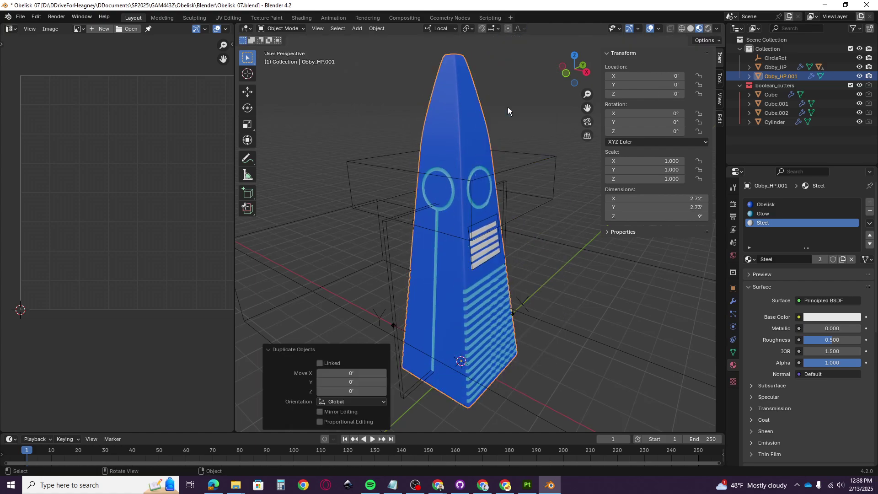
click(784, 76)
double_click(782, 76)
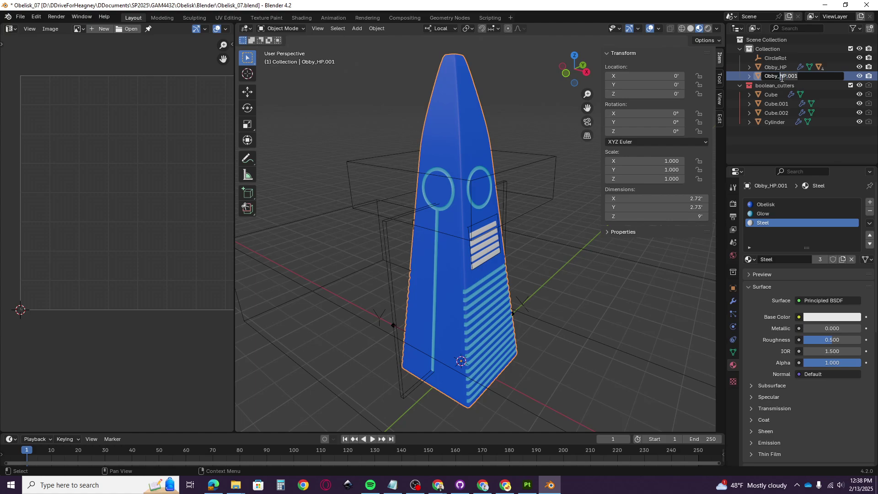
text(LP)
key(Return)
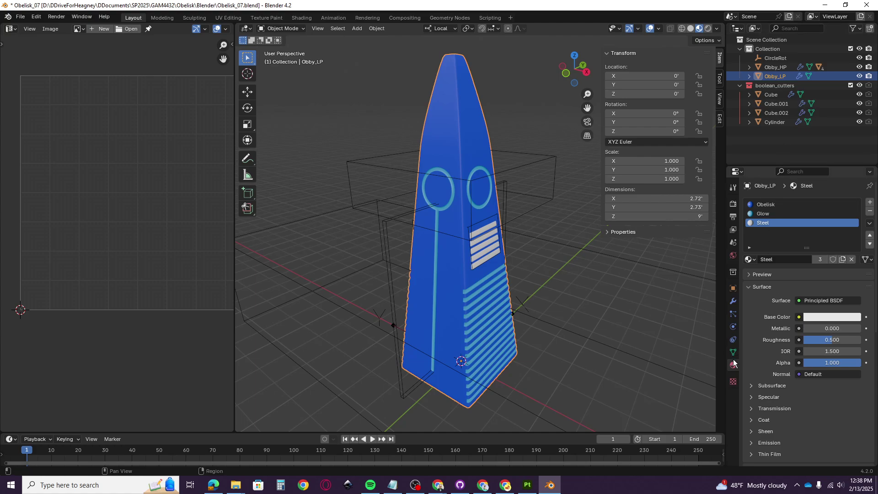
Remove all Boolean, Bevel and WeightedNormal modifiers from Obby_LP, keeping only the Subdivision modifier
click(733, 301)
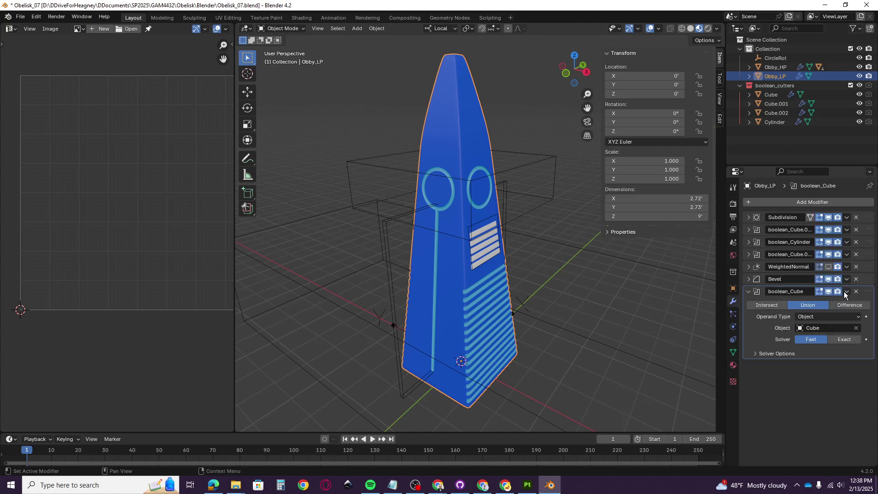
click(856, 291)
click(856, 279)
click(856, 266)
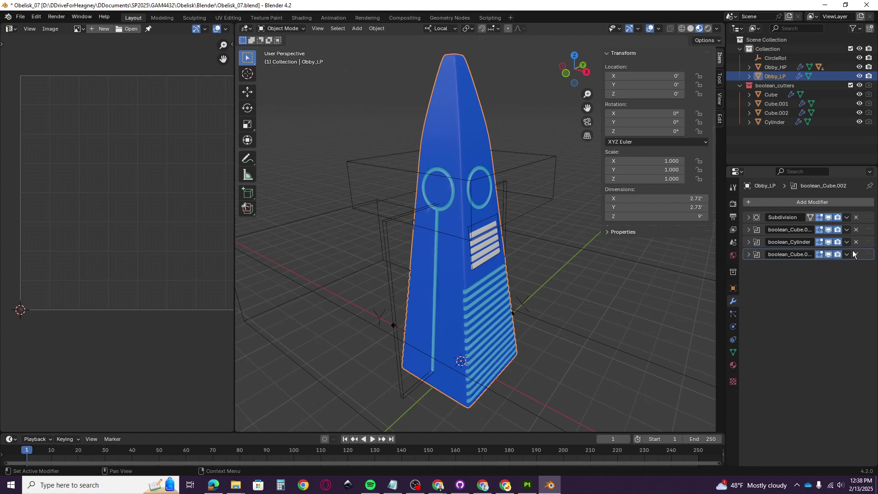
click(856, 255)
click(856, 242)
click(856, 230)
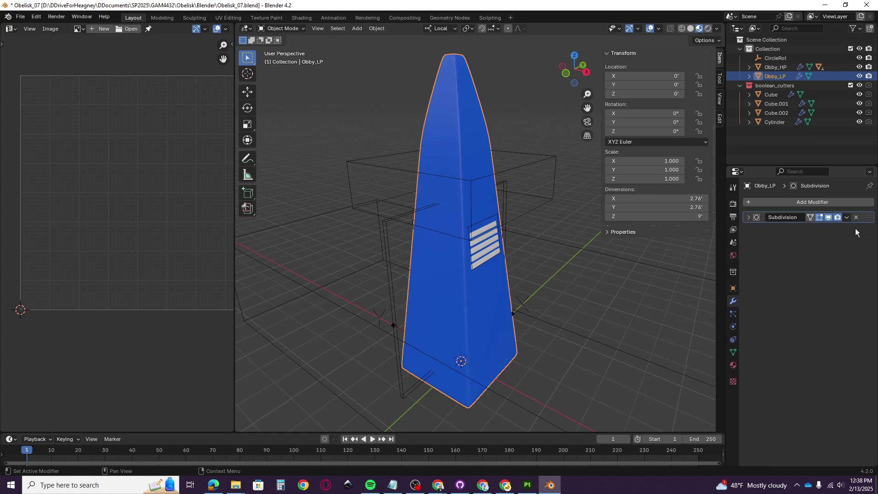
Hide the high-poly Obby_HP in the viewport and select the low-poly obelisk
middle_drag(420, 175, 478, 237)
click(480, 227)
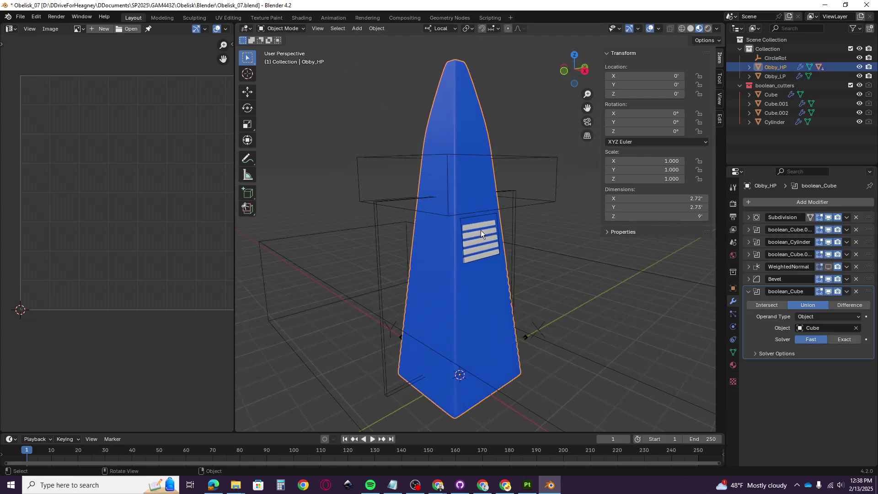
click(616, 299)
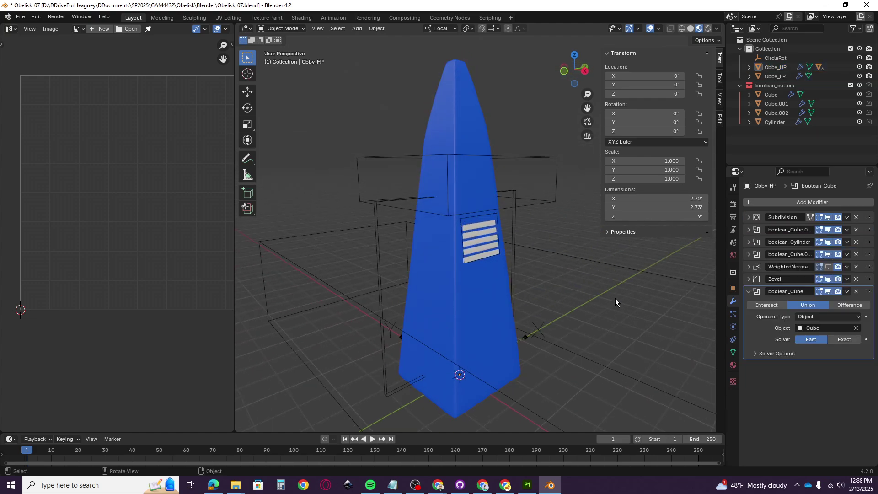
click(455, 118)
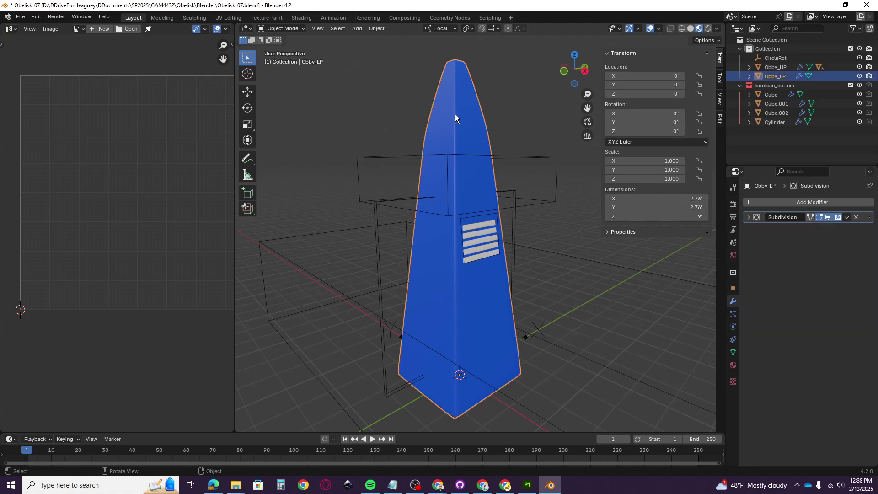
click(775, 69)
click(858, 68)
click(463, 185)
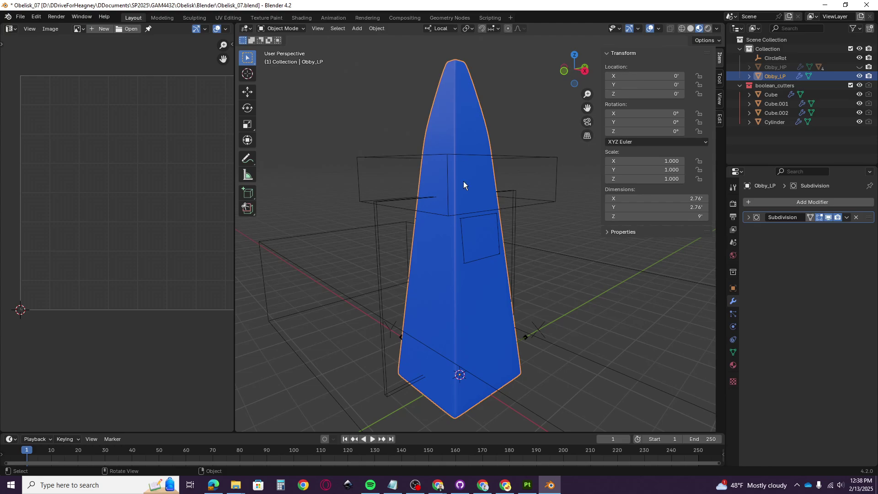
Put Obby_LP in Edit Mode to work on the obelisk's corner edges
middle_drag(391, 183, 470, 203)
key(Tab)
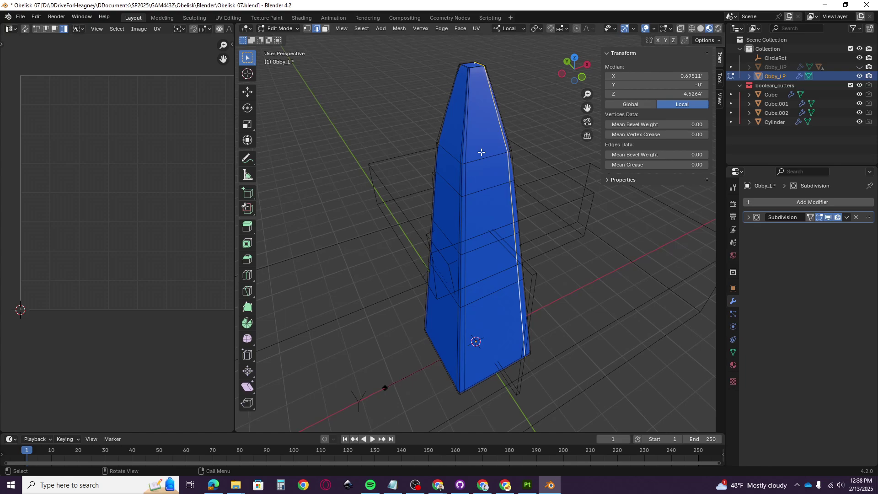
shift+middle_drag(482, 152, 505, 225)
scroll(513, 234, up, 3)
shift+middle_drag(541, 254, 490, 259)
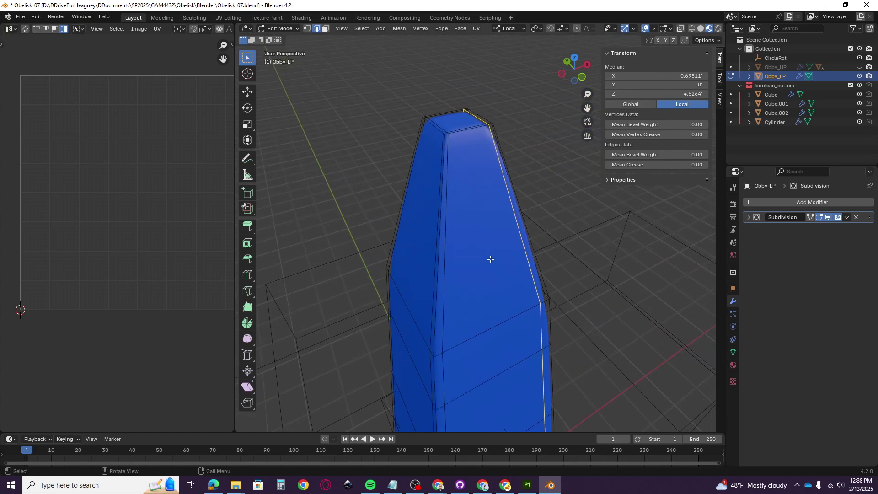
click(440, 204)
middle_drag(490, 198, 432, 195)
click(367, 157)
middle_drag(366, 157, 398, 186)
scroll(378, 177, up, 3)
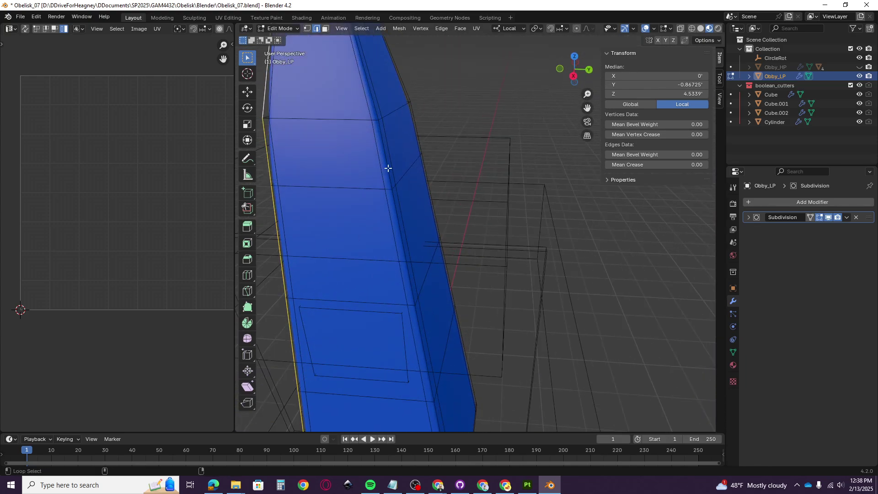
click(386, 166)
middle_drag(517, 205, 465, 252)
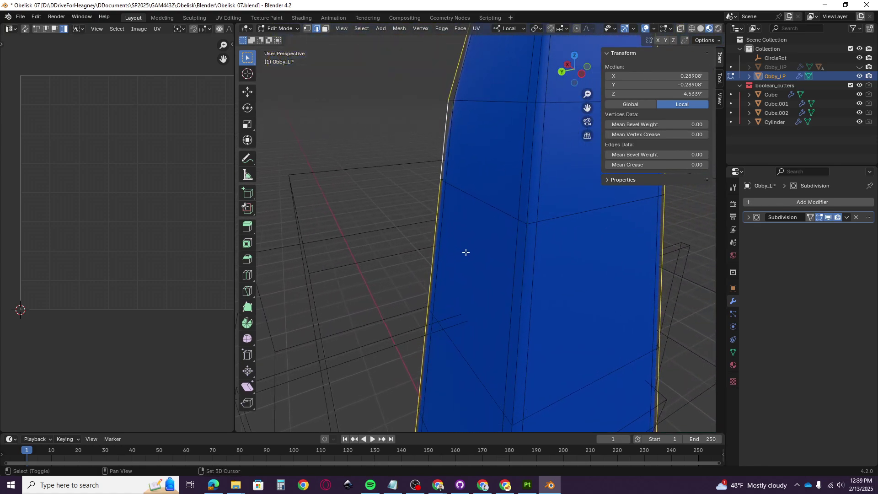
alt+click(526, 208)
middle_drag(520, 212, 515, 223)
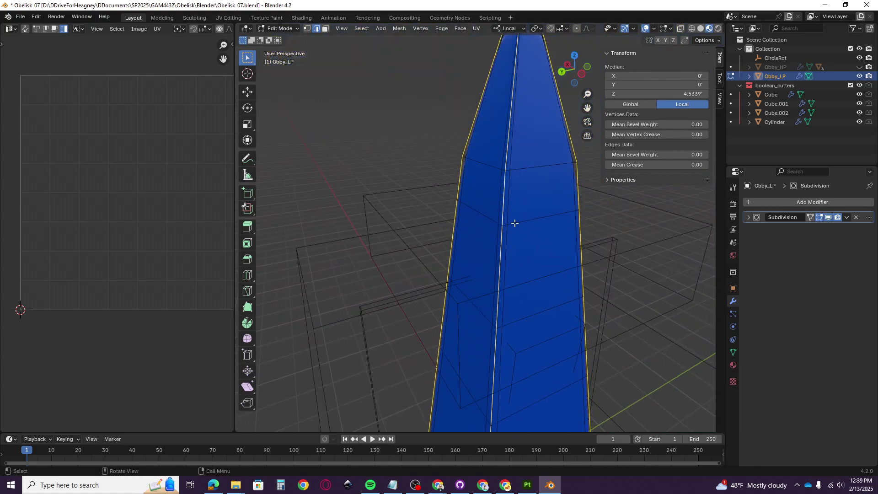
click(503, 207)
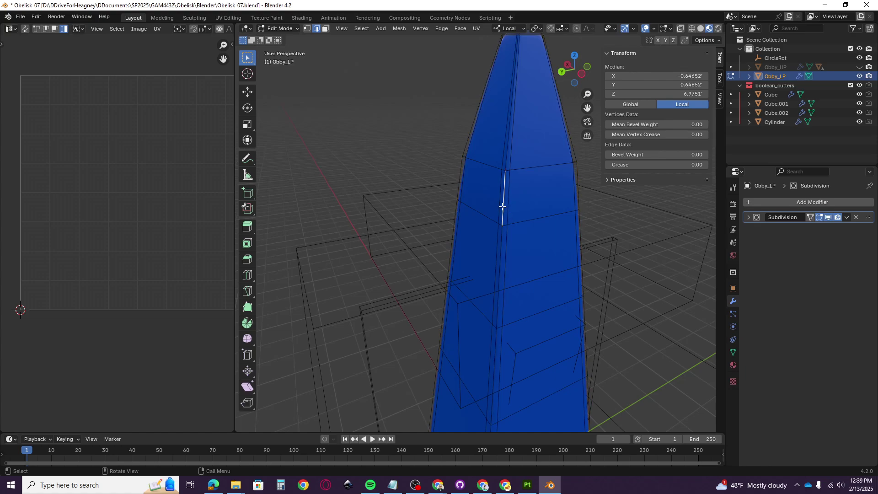
Select the edge loops along all four vertical corners of the obelisk and mark them as seams
alt+click(503, 206)
middle_drag(539, 227, 450, 199)
alt+click(472, 210)
alt+shift+click(440, 205)
alt+click(476, 193)
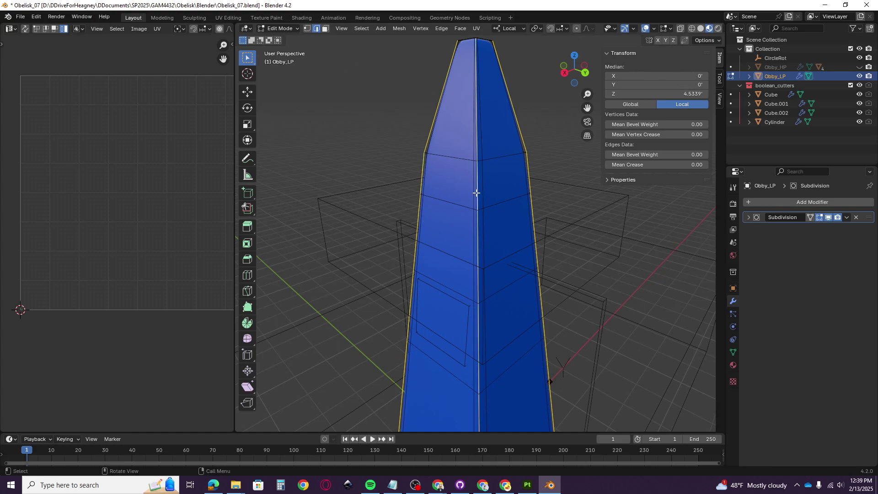
key(ctrl+e)
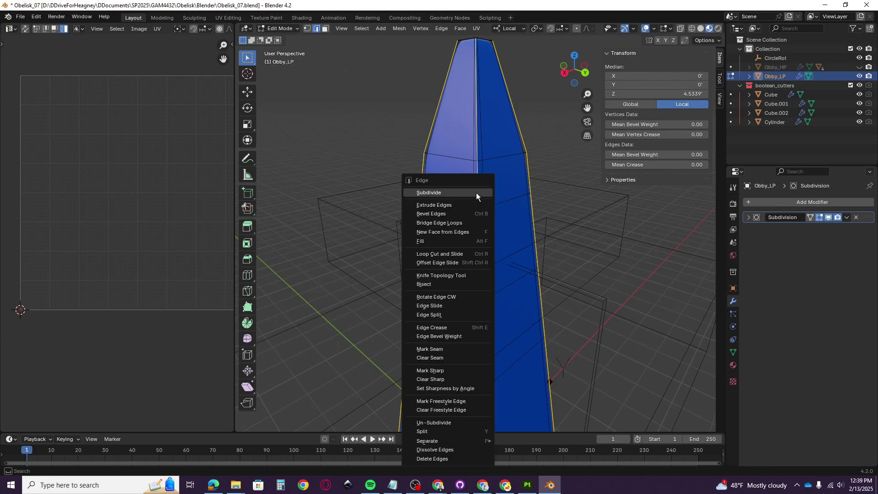
click(439, 349)
Mark three of the four edges around the obelisk's top cap as seams, leaving one side attached
middle_drag(439, 349, 457, 173)
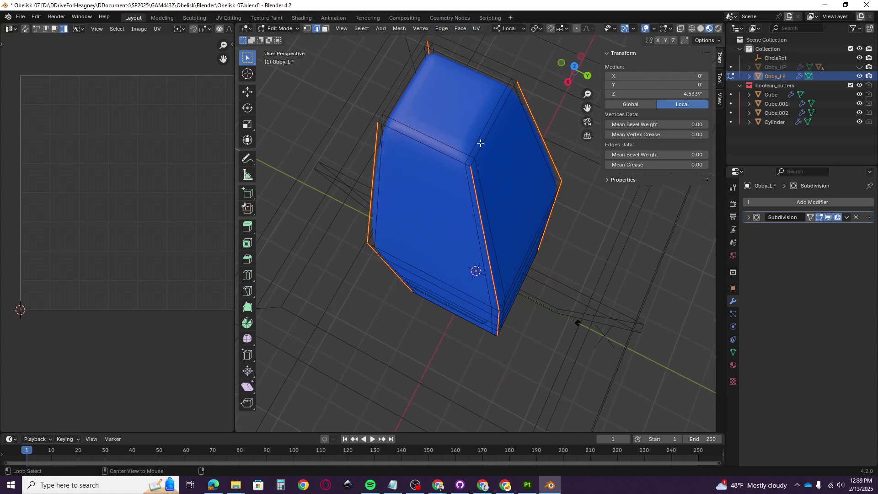
alt+click(490, 102)
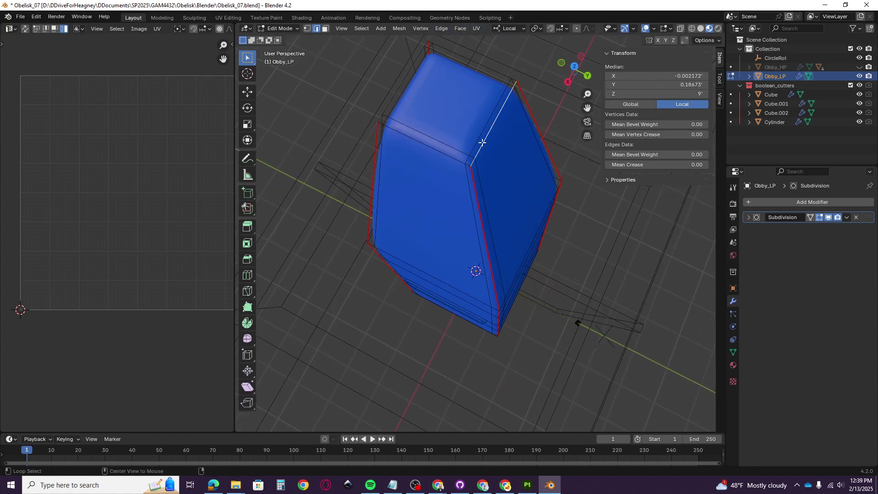
alt+shift+click(500, 73)
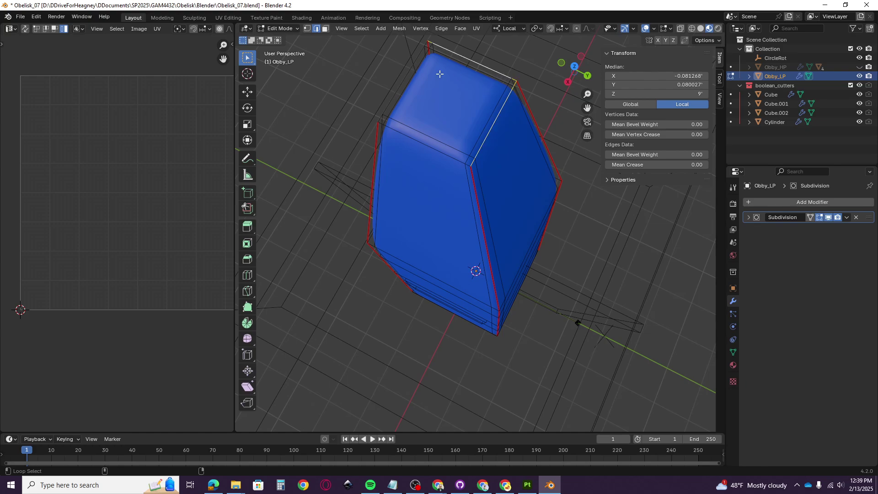
shift+click(407, 72)
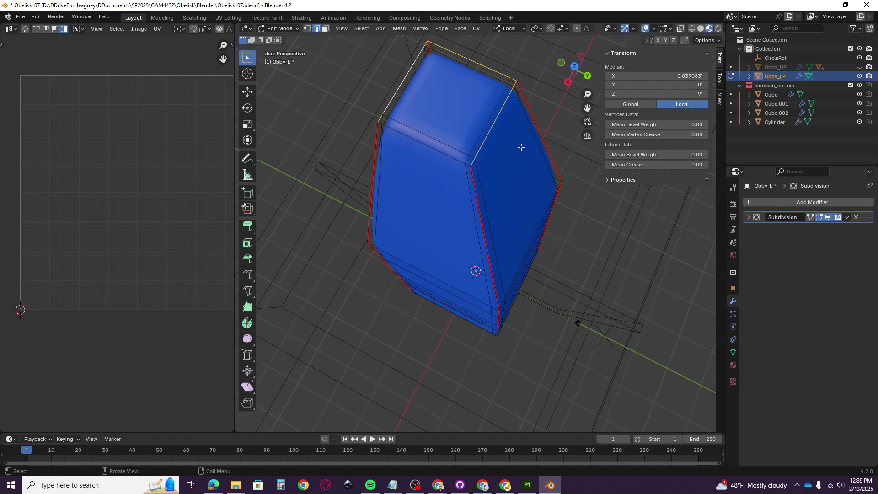
key(ctrl+e)
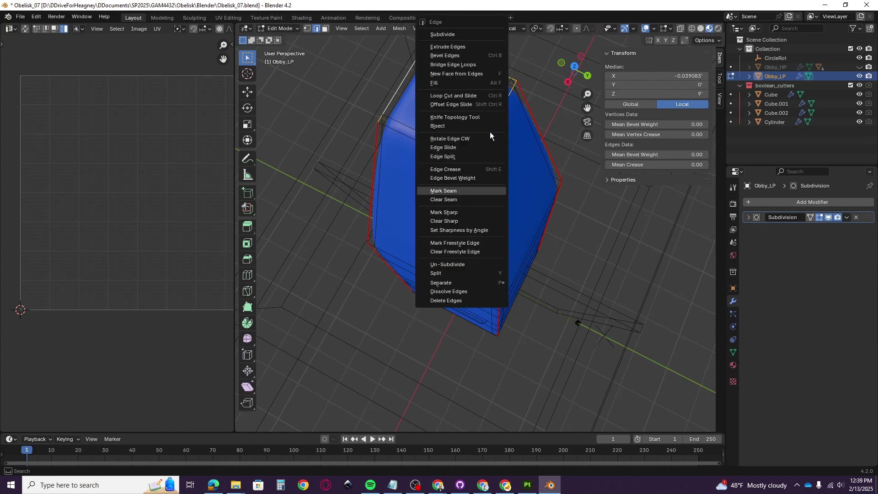
scroll(467, 287, down, 3)
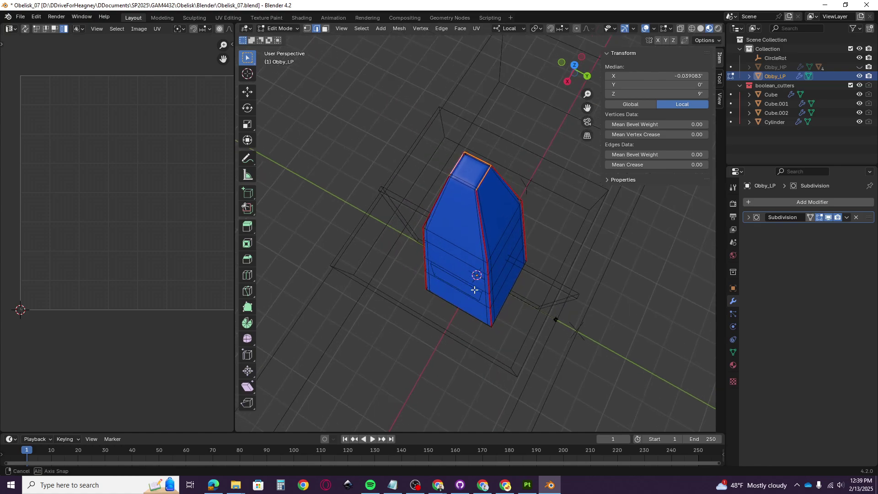
Select all four edges around the underside of the obelisk's base and mark them as seams
middle_drag(447, 290, 486, 219)
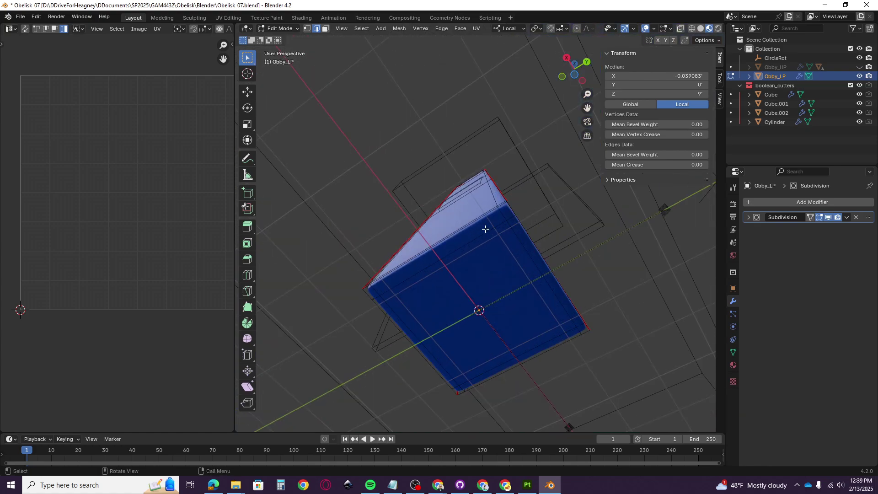
alt+click(489, 215)
scroll(518, 226, up, 4)
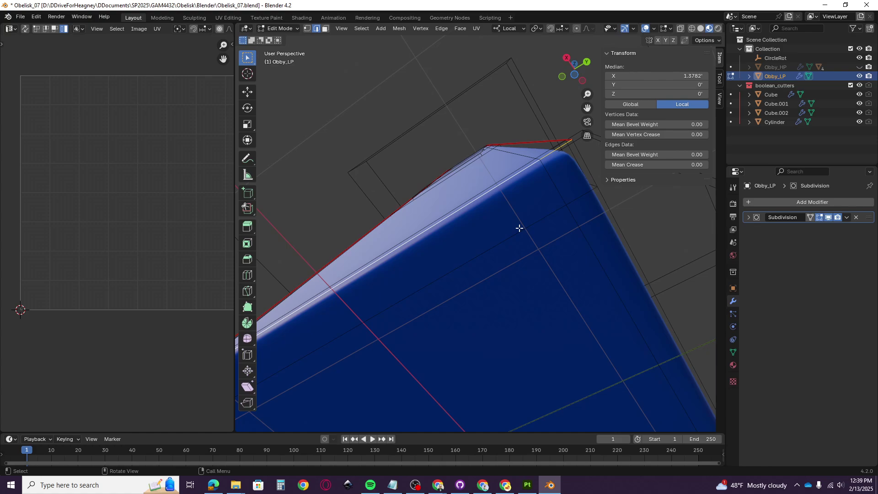
middle_drag(519, 227, 641, 263)
alt+click(673, 256)
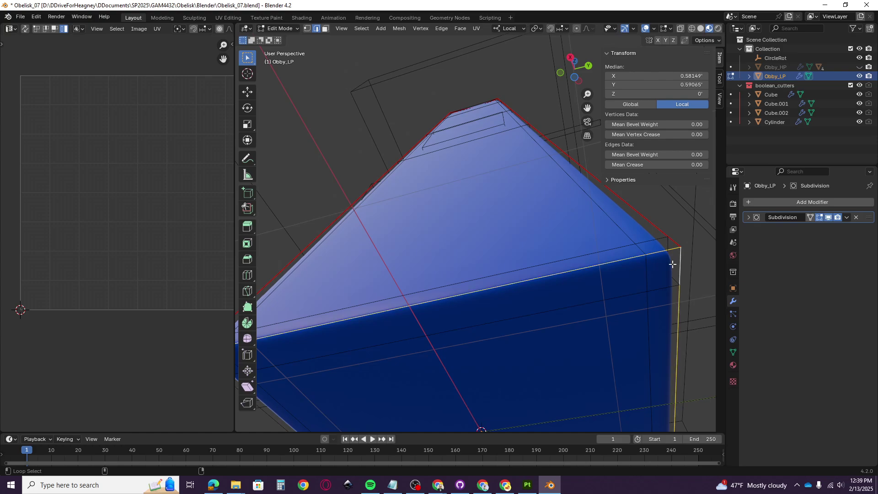
scroll(640, 270, down, 6)
middle_drag(598, 290, 423, 369)
alt+shift+click(422, 278)
alt+click(447, 416)
key(ctrl+e)
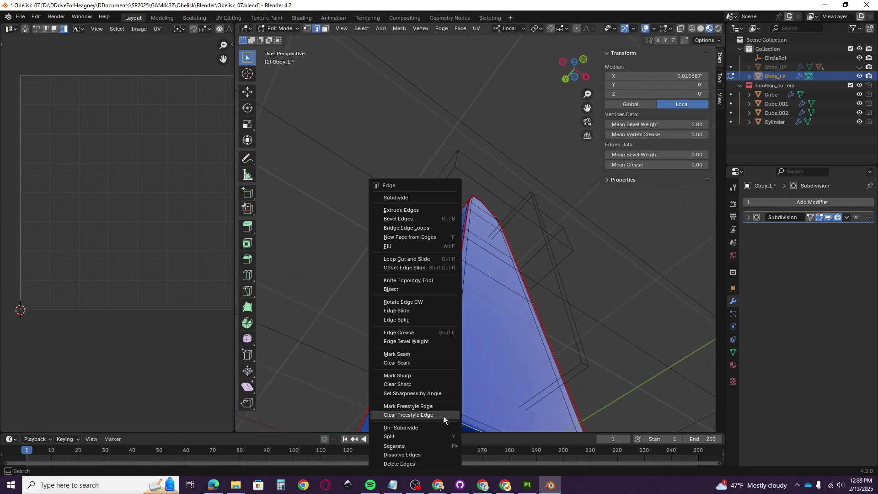
click(411, 355)
Select all faces of Obby_LP, widen the UV Editor area, and unwrap the full UV layout along the seams
middle_drag(411, 355, 452, 252)
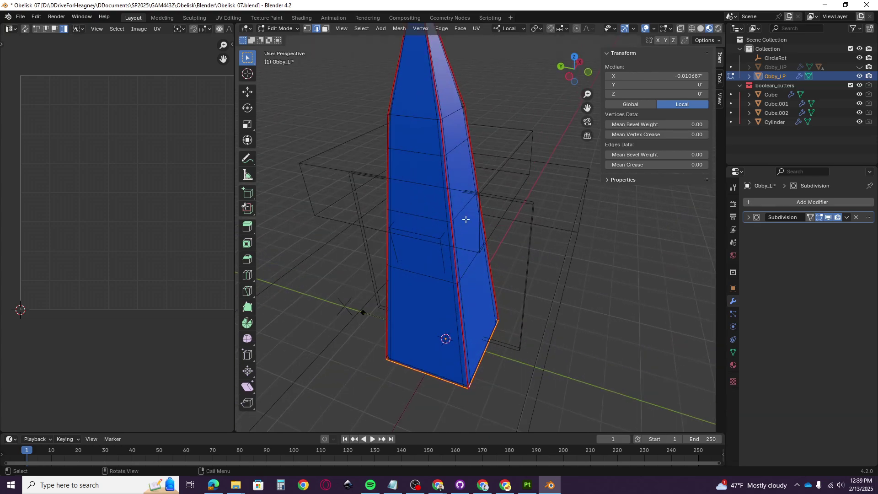
key(3)
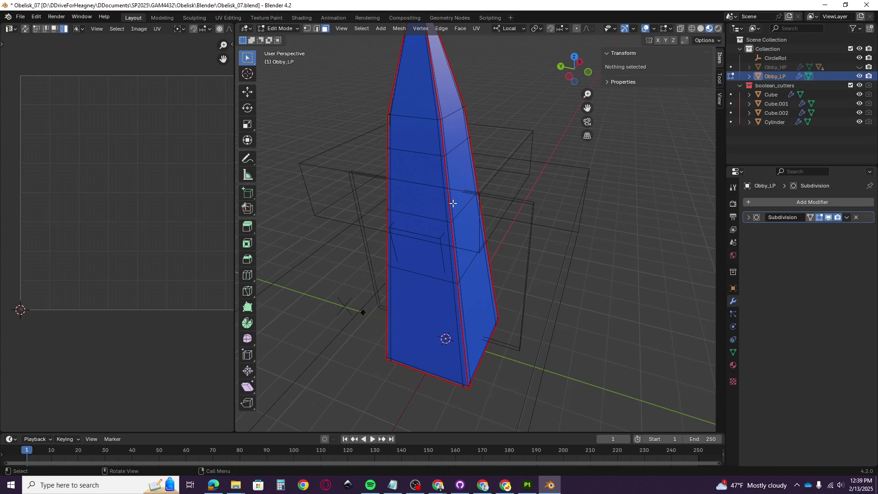
key(a)
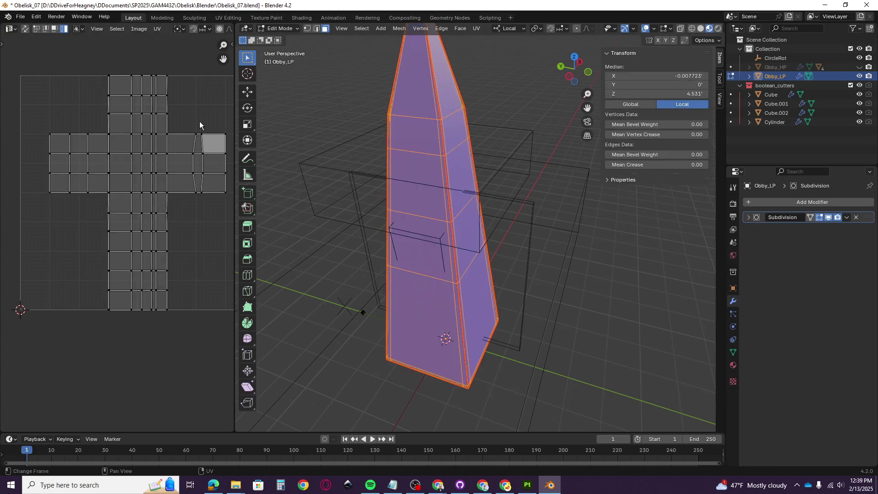
drag(235, 137, 311, 137)
click(14, 29)
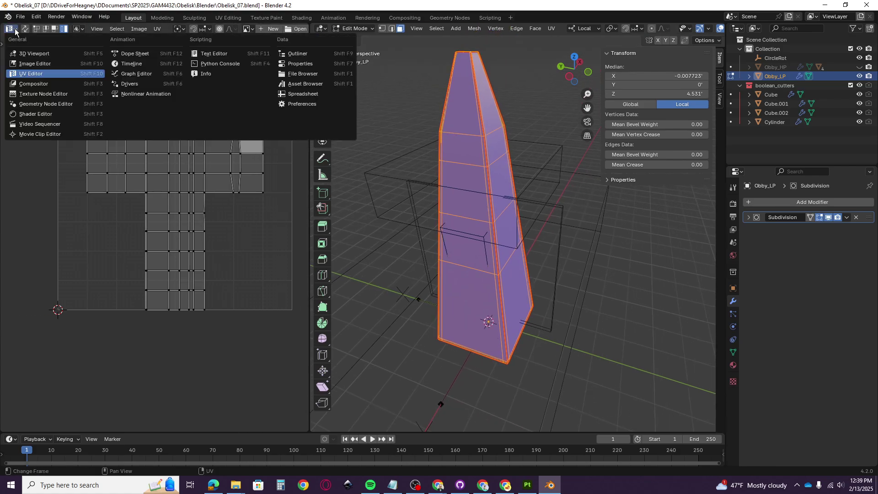
click(32, 73)
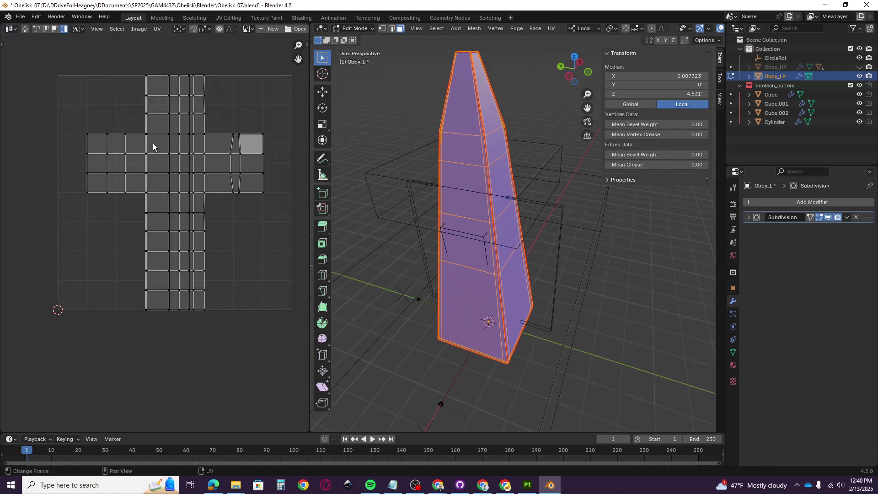
key(a)
key(u)
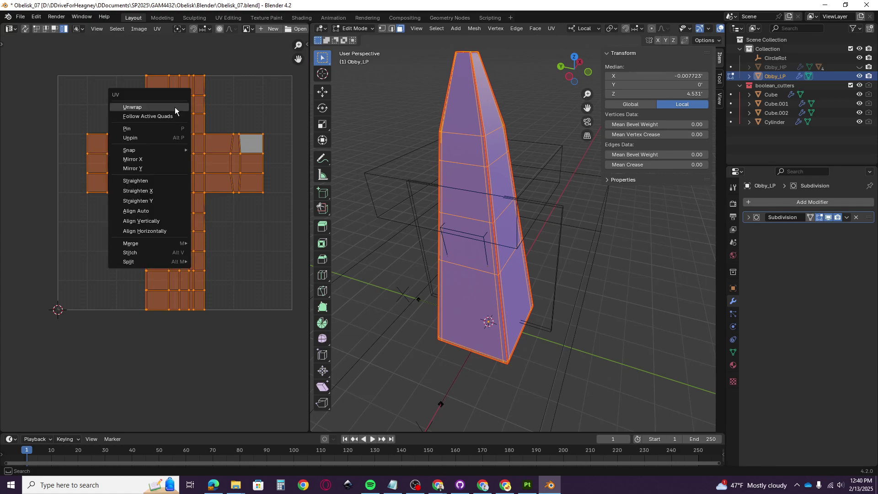
click(152, 107)
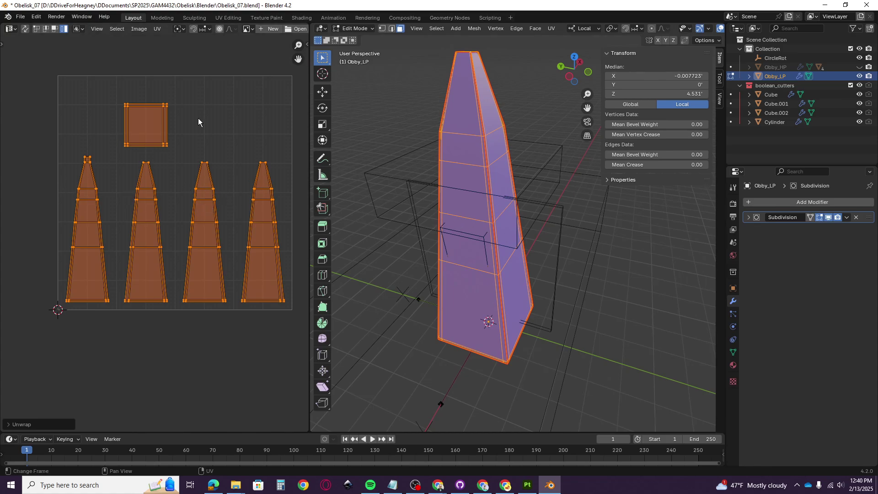
Scale the square base UV island down to about one third of its size
click(142, 124)
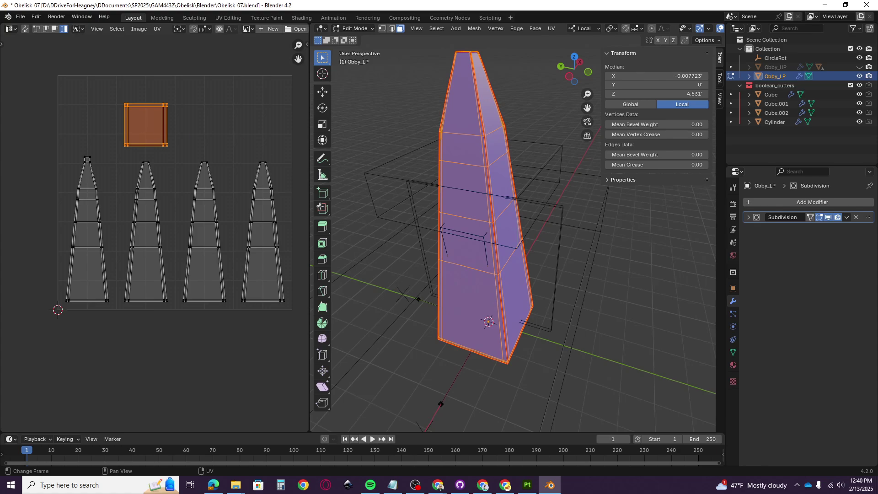
key(s)
click(184, 134)
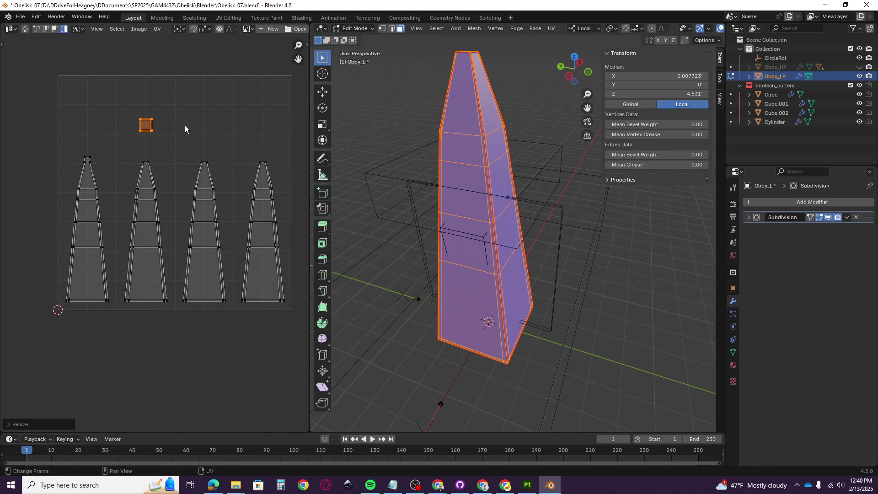
Pack all UV islands with rotation disabled and a margin of 0.1
drag(35, 82, 300, 341)
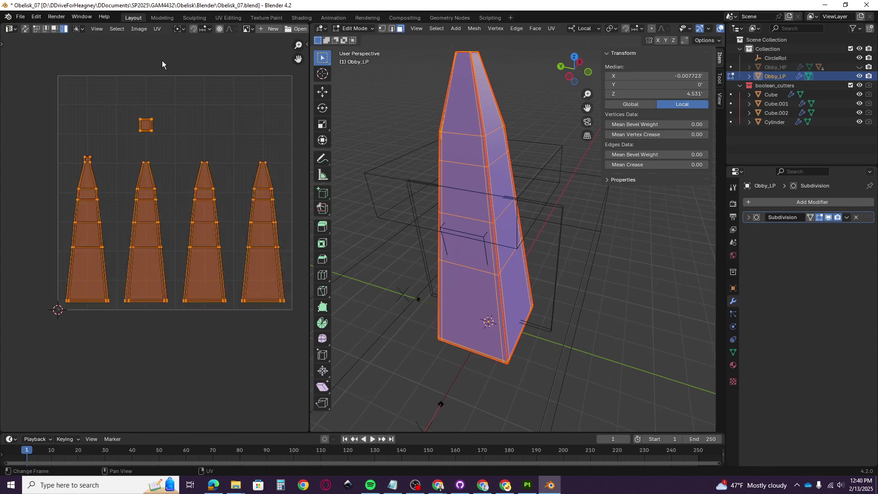
click(155, 29)
click(188, 193)
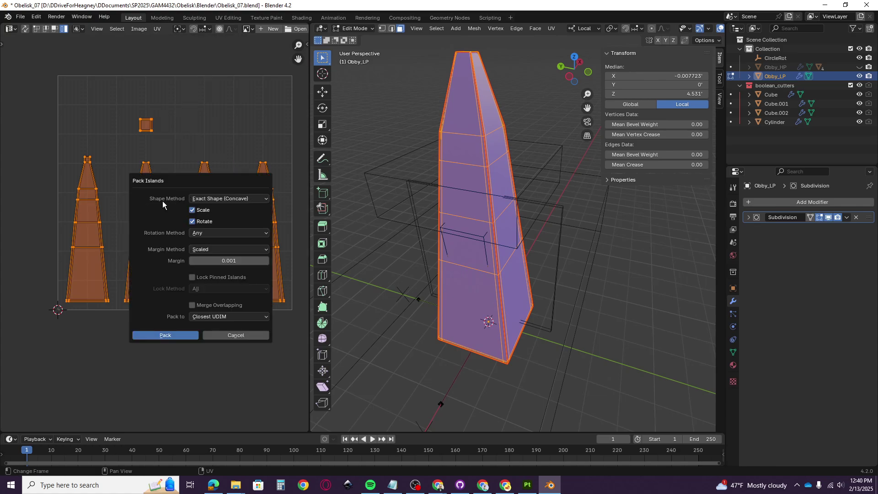
click(192, 221)
click(228, 264)
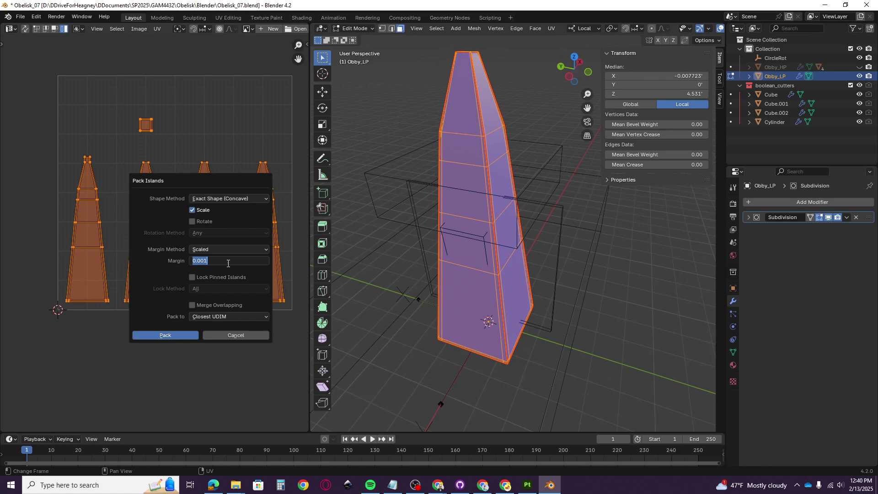
text(.1)
key(Return)
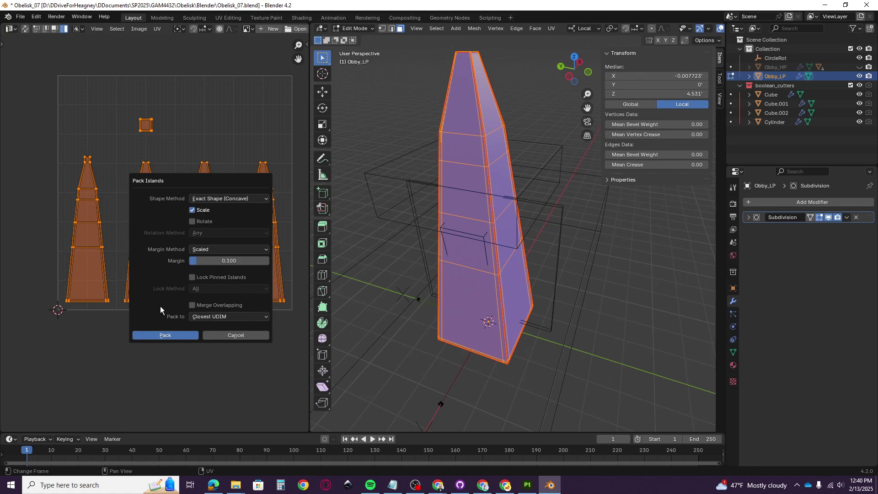
click(168, 334)
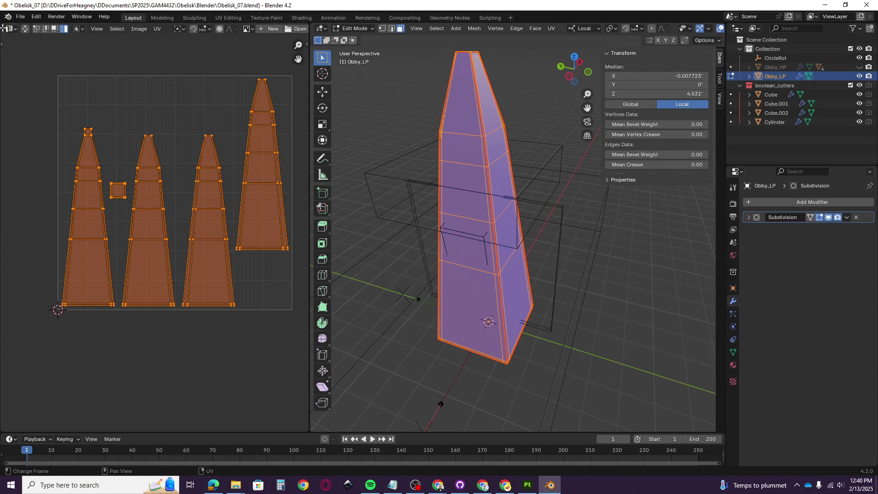
Split the UV Editor area into two stacked editors and remove the Steel, Glow and Obelisk material slots from Obby_LP
drag(7, 31, 14, 214)
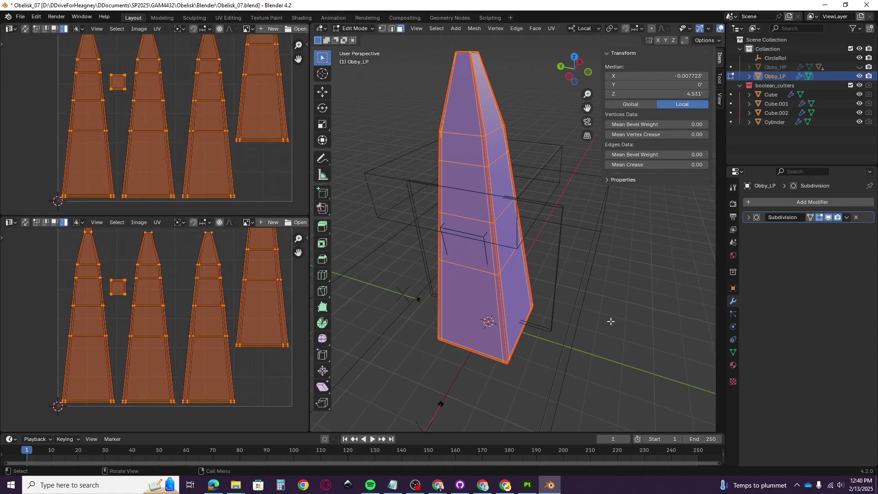
key(Tab)
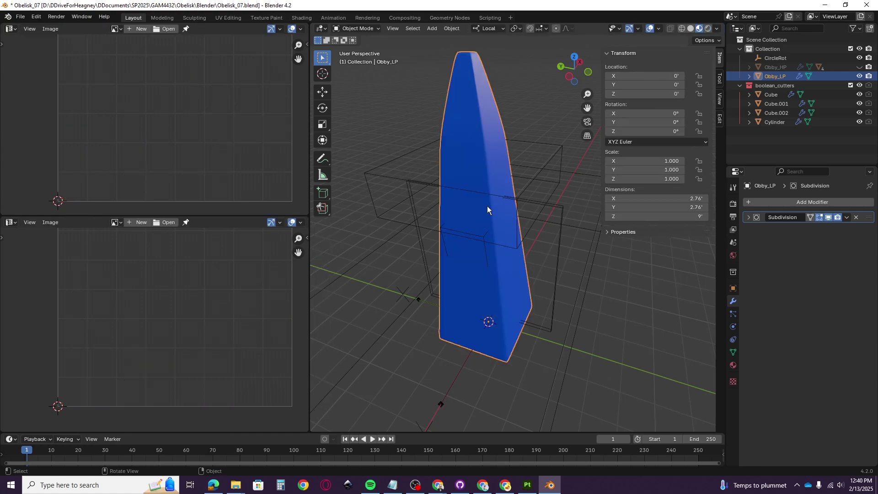
click(733, 365)
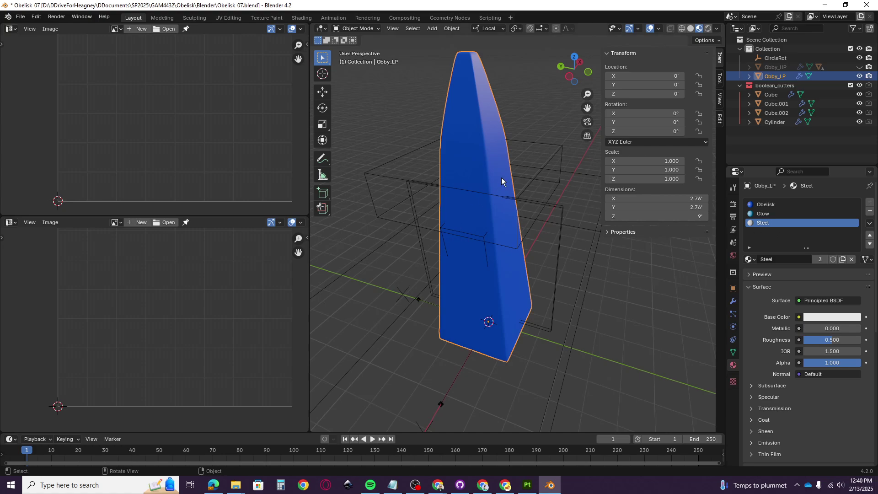
click(870, 211)
click(869, 212)
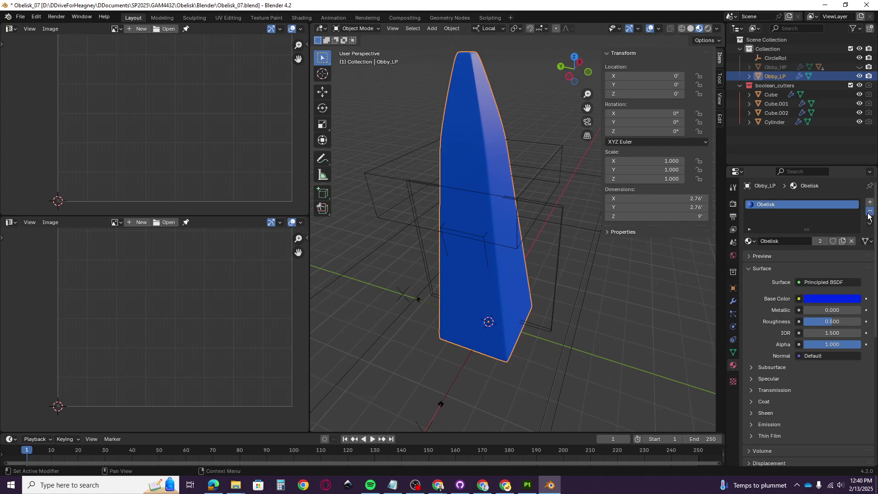
click(869, 211)
Create a new material for Obby_LP and name it ObbyMat
click(777, 246)
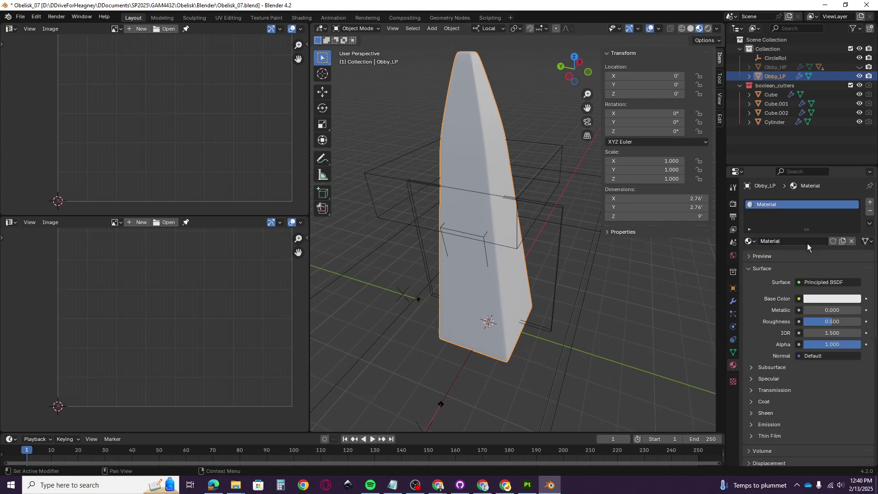
double_click(790, 240)
text(ObbyMat)
key(Return)
Turn the lower of the two stacked areas into a Shader Editor showing the ObbyMat nodes
click(10, 222)
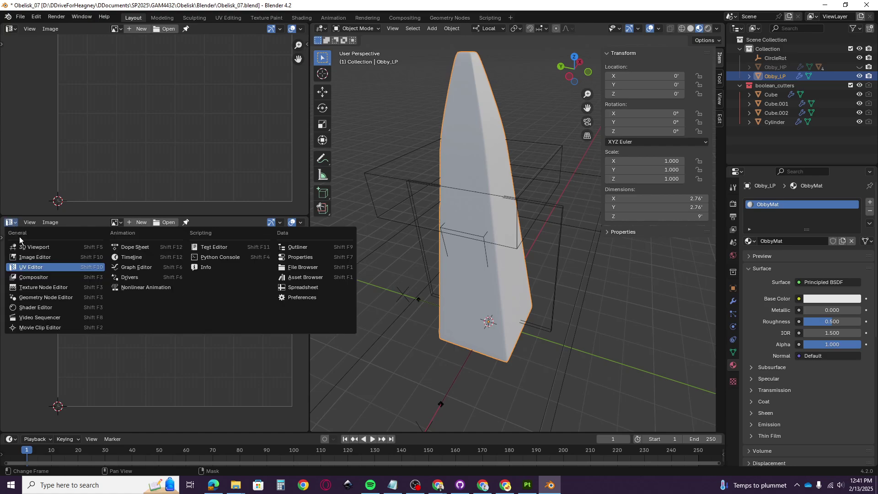
click(36, 308)
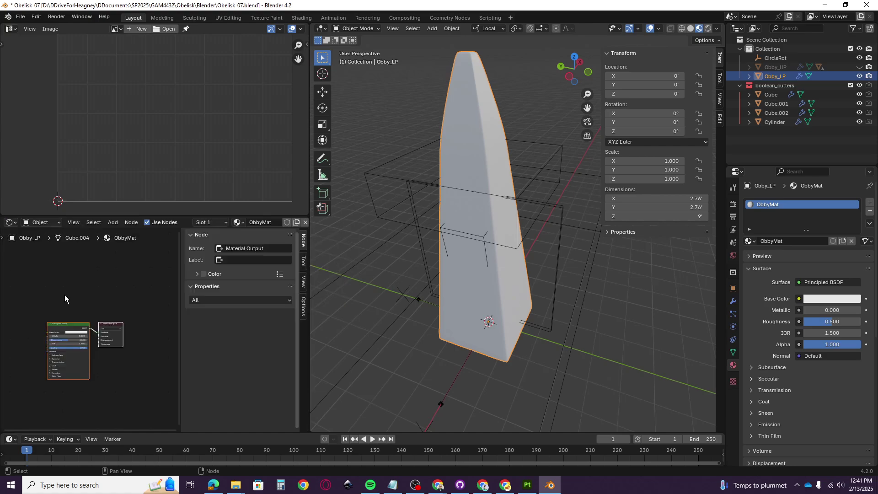
right_click(77, 309)
click(121, 274)
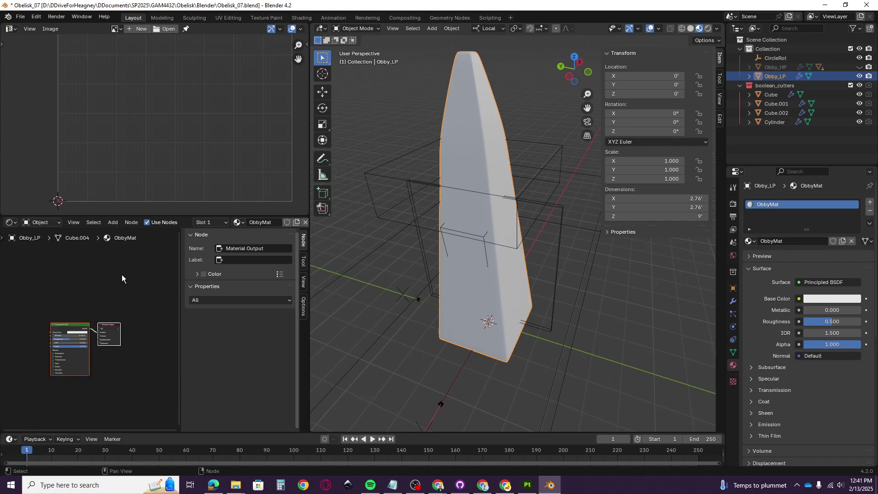
middle_drag(77, 274, 98, 246)
Turn the upper stacked area into an Image Editor and create a 1024 px Color Grid image named Checkerboard
click(15, 31)
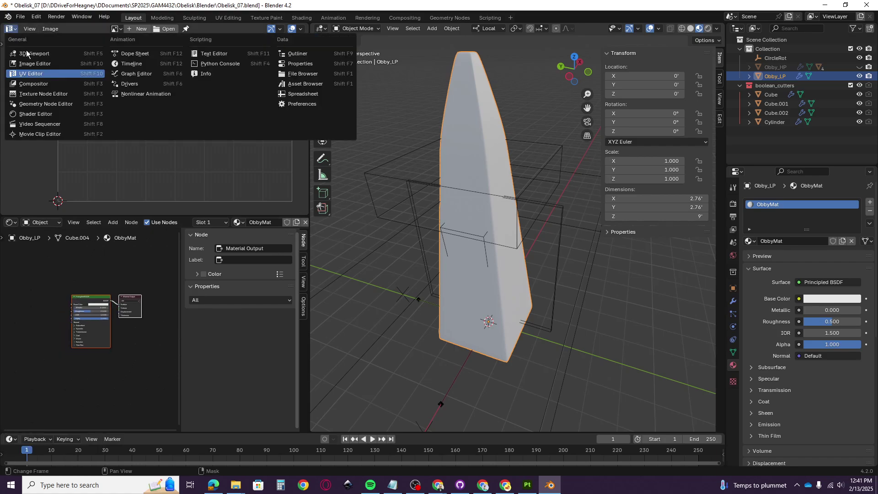
click(35, 63)
click(138, 28)
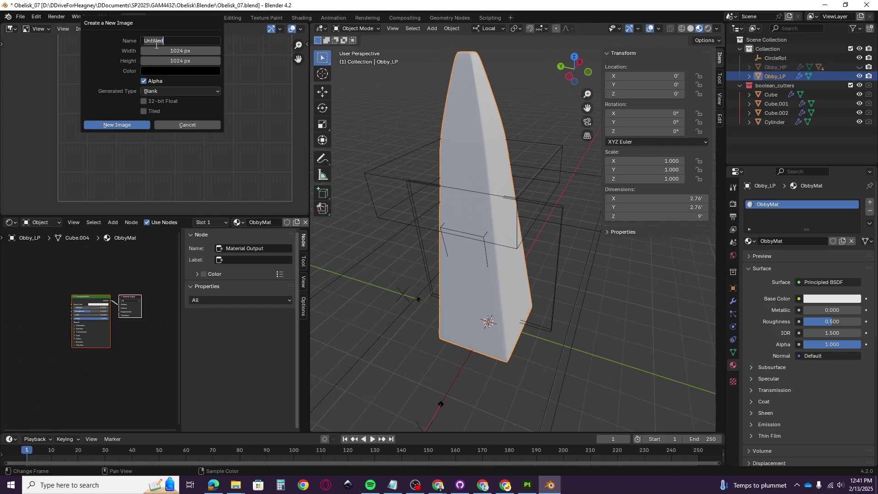
text(Checkerboarde)
key(BackSpace)
key(Return)
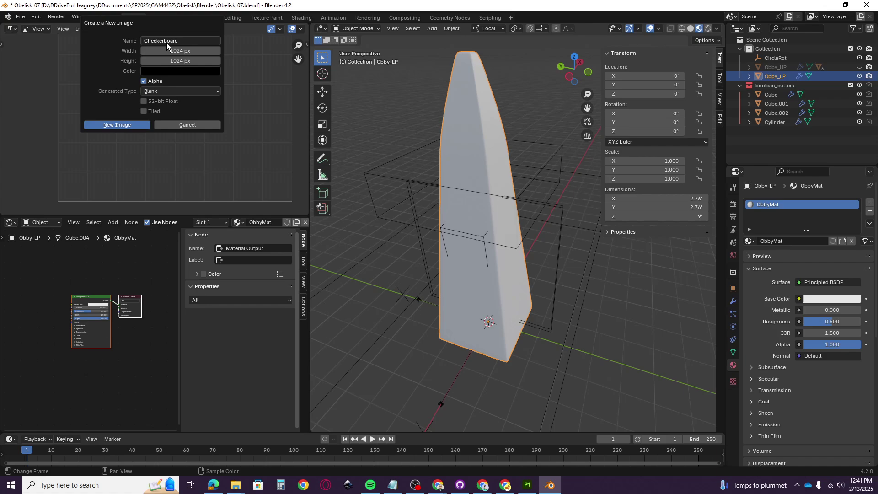
click(199, 91)
click(153, 121)
click(115, 124)
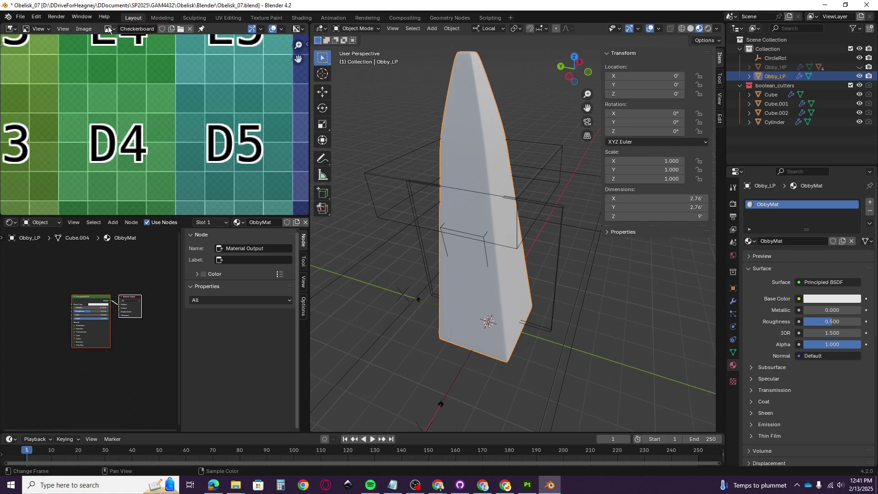
Add the Checkerboard image as an Image Texture node in ObbyMat and display the obelisk in solid shading with Texture colour
mouse_move(110, 28)
mouse_down()
mouse_move(64, 107)
mouse_move(86, 88)
mouse_move(104, 34)
mouse_move(19, 297)
mouse_move(44, 290)
mouse_up()
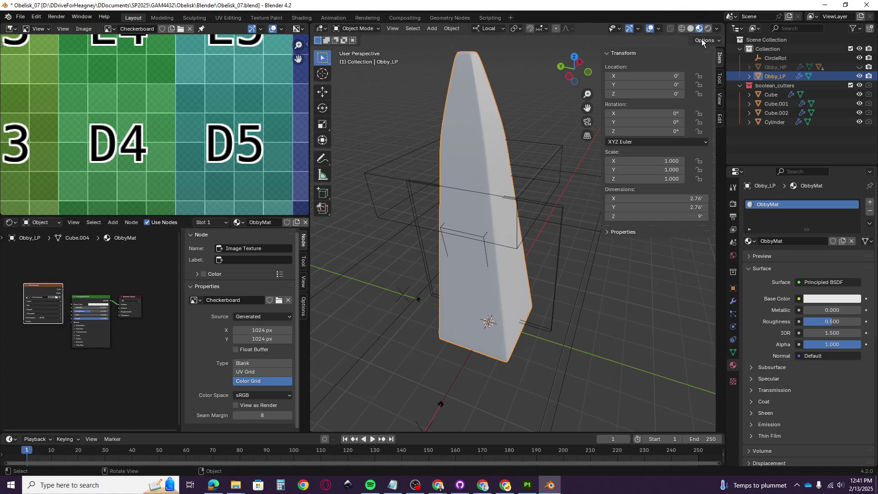
click(690, 26)
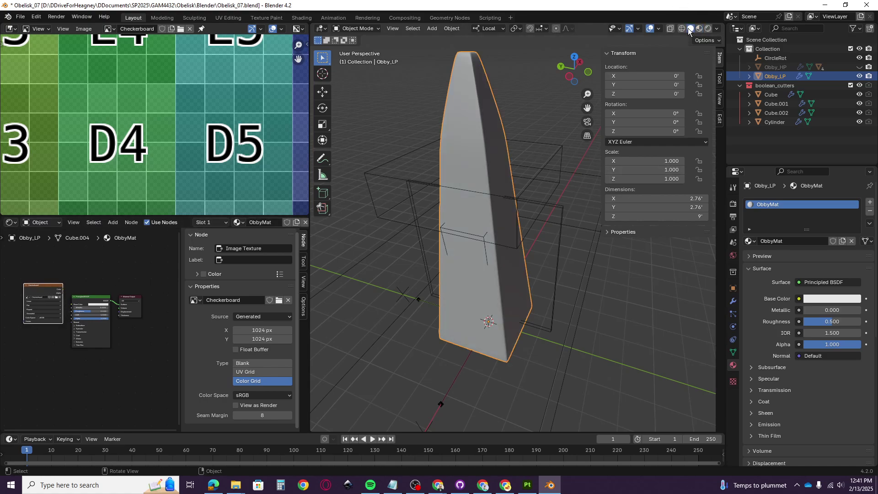
click(717, 29)
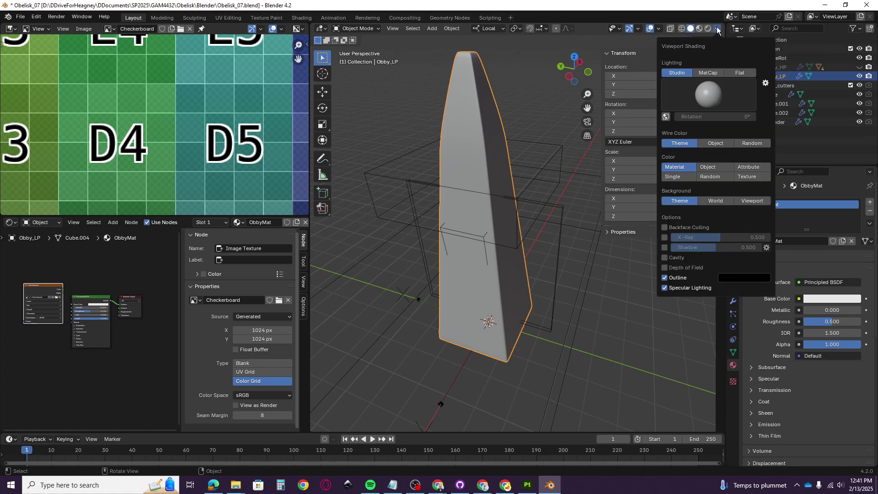
click(753, 178)
middle_drag(517, 201, 437, 181)
scroll(444, 275, up, 5)
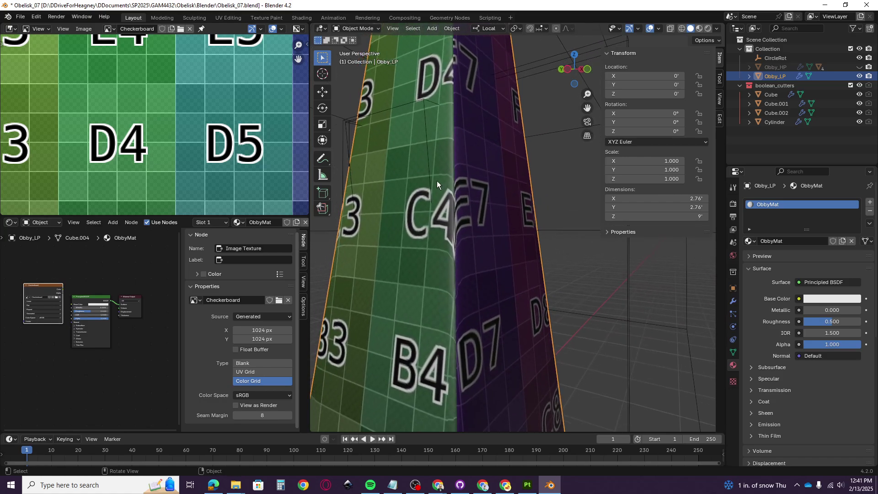
scroll(456, 229, down, 5)
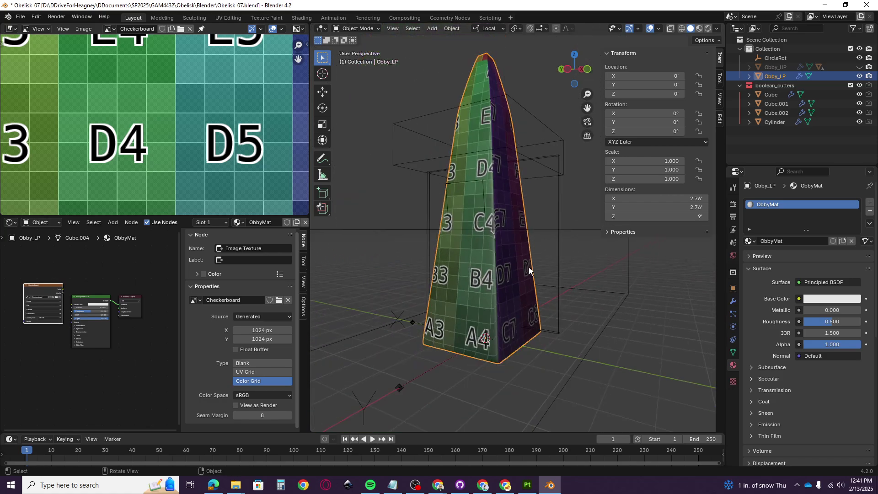
middle_drag(456, 229, 499, 249)
scroll(503, 255, up, 5)
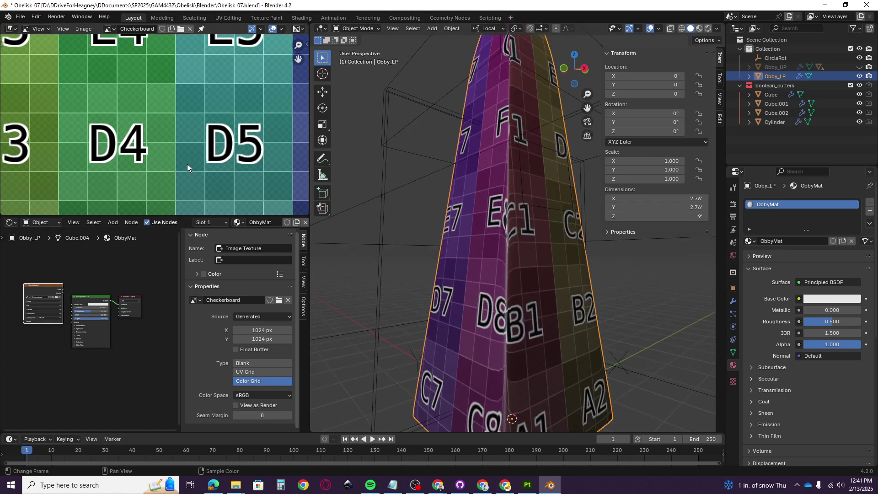
Switch the Image Editor area back to the UV Editor and show Obby_LP's UV layout over the Checkerboard in Edit Mode
scroll(153, 162, down, 8)
click(12, 29)
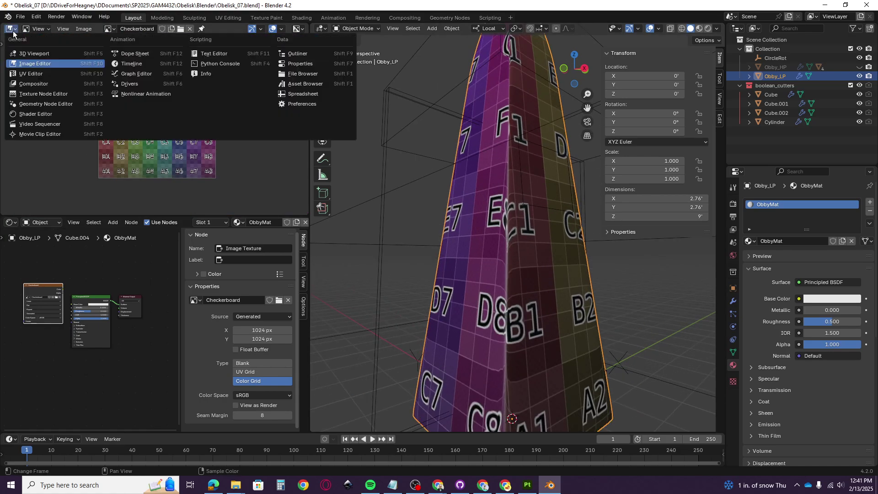
click(31, 73)
scroll(133, 164, up, 1)
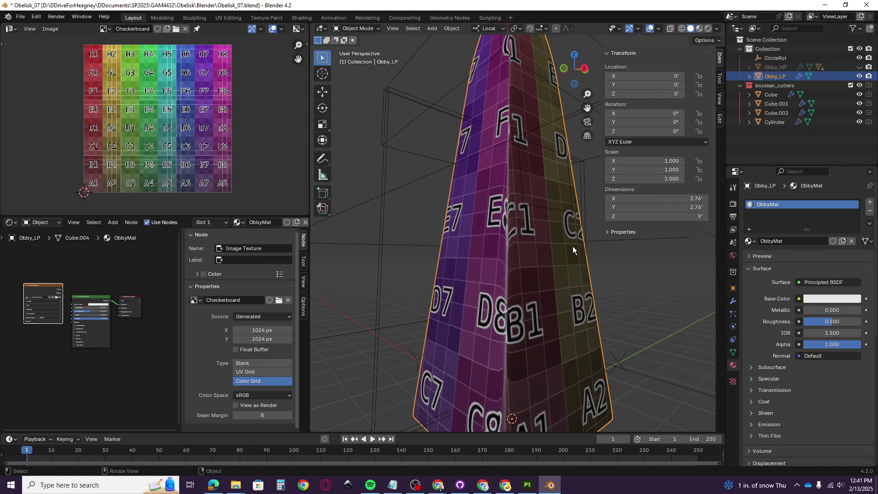
middle_drag(573, 246, 526, 269)
key(Tab)
scroll(219, 177, up, 4)
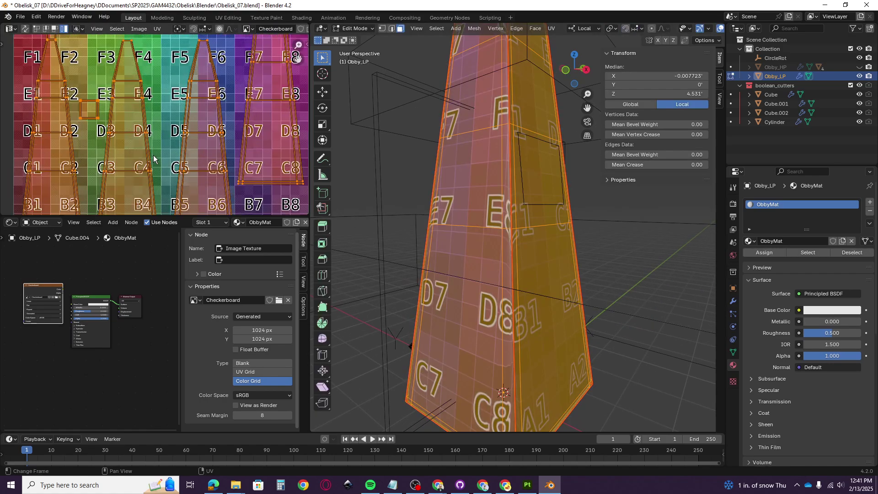
middle_drag(218, 177, 200, 87)
scroll(172, 121, up, 4)
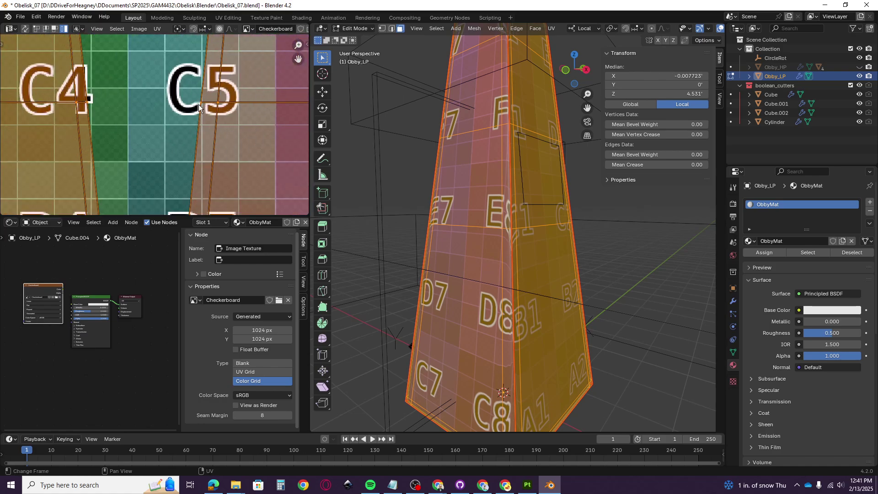
Try a horizontal loop cut around the obelisk's middle section and undo it
middle_drag(509, 242, 489, 259)
scroll(522, 240, up, 1)
key(ctrl+r)
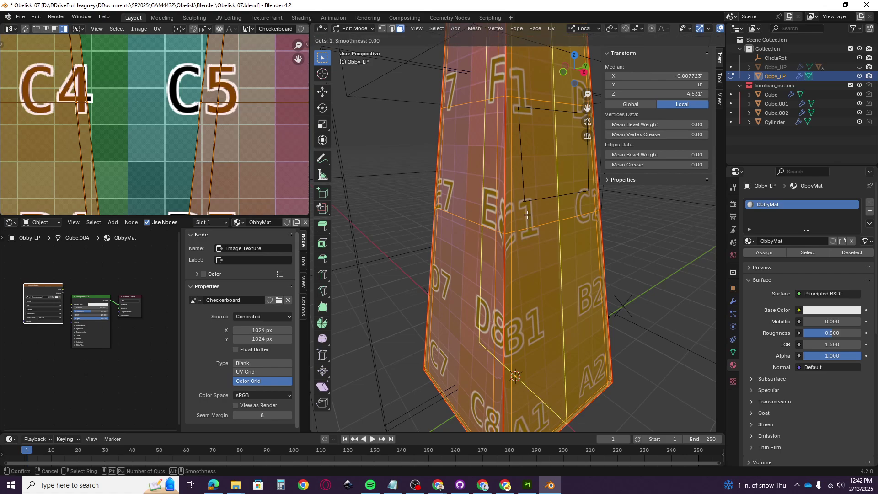
click(505, 200)
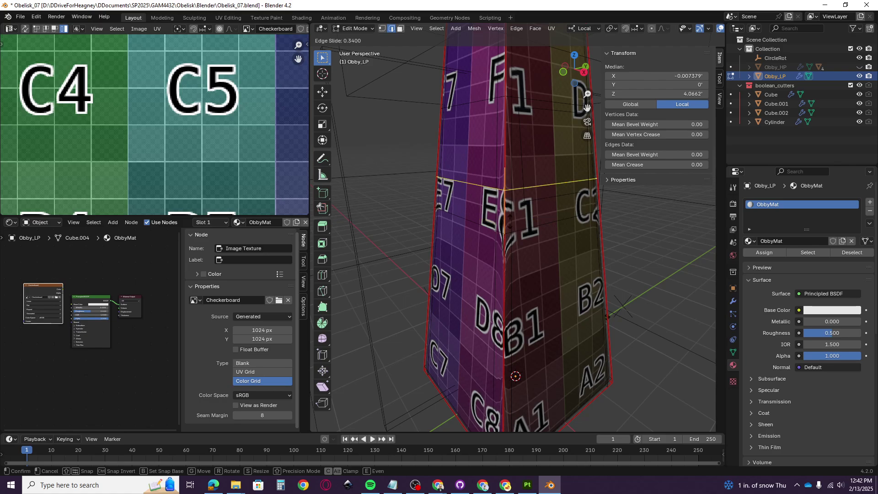
right_click(522, 185)
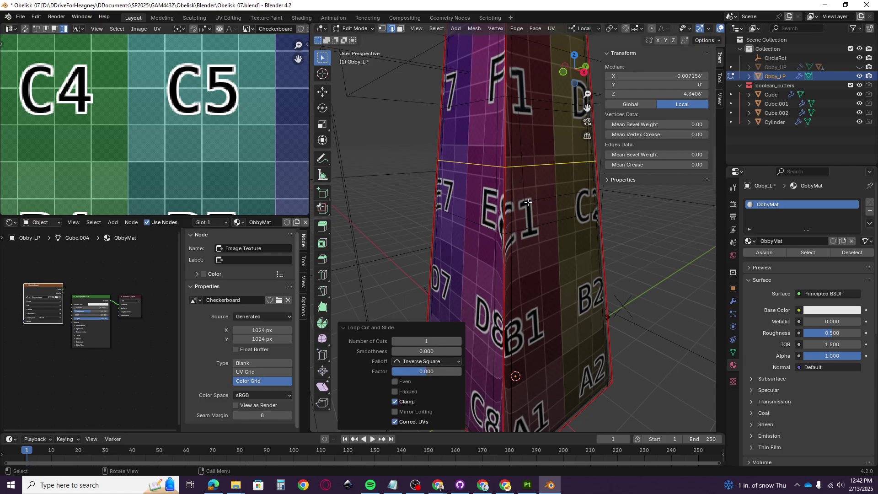
key(ctrl+z)
Set the Subdivision modifier's UV Smooth option to Keep Corners in Object Mode and check the checker pattern along the obelisk's edges
scroll(523, 211, down, 3)
scroll(517, 217, up, 1)
middle_drag(493, 237, 526, 250)
key(Tab)
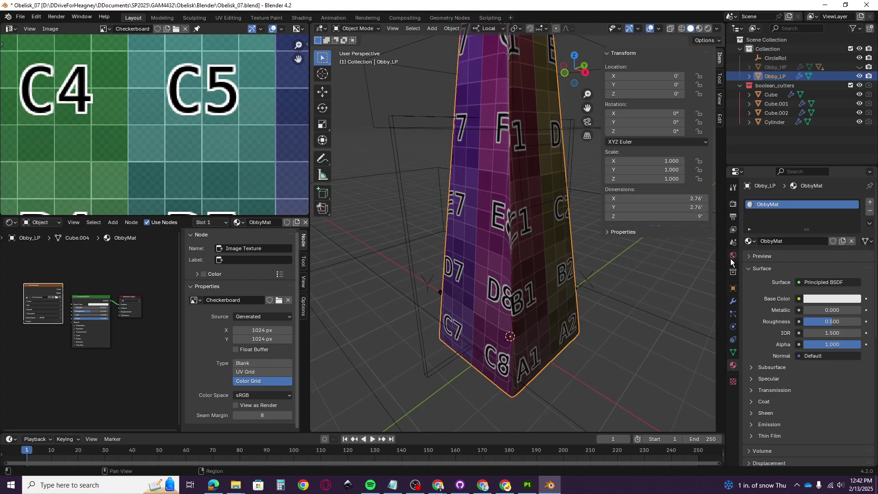
click(733, 301)
click(749, 219)
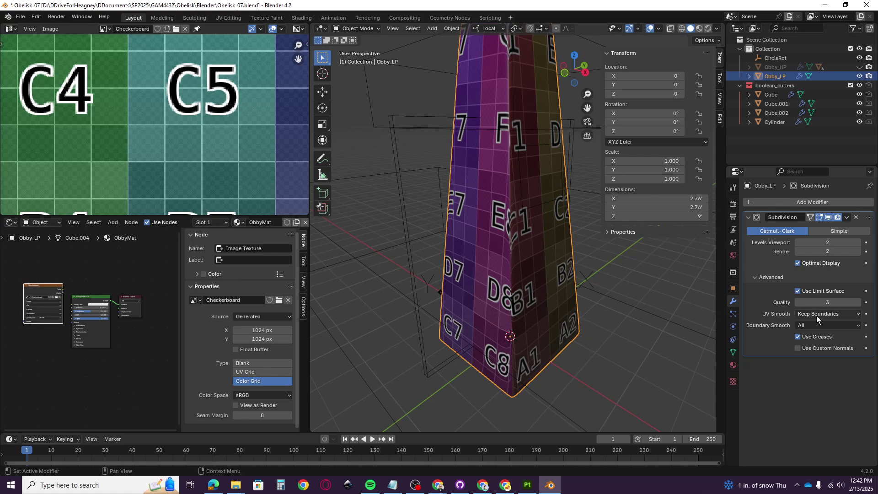
click(857, 316)
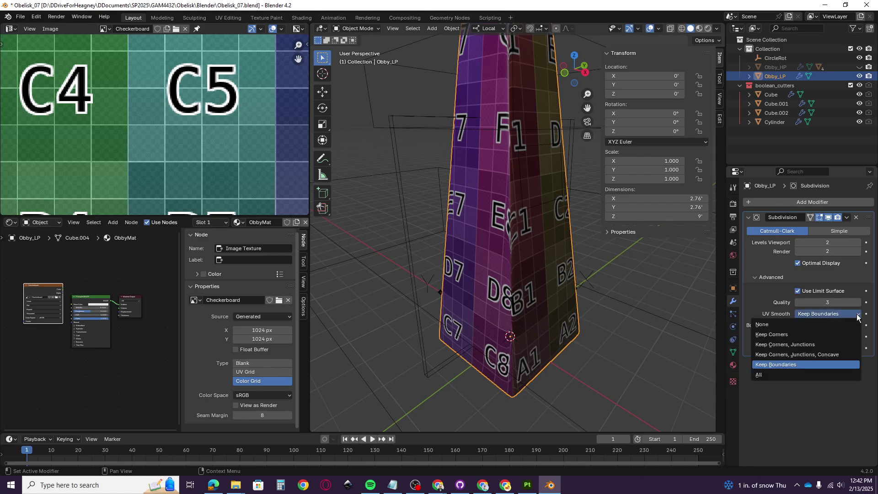
click(790, 335)
middle_drag(530, 242, 455, 273)
scroll(502, 207, down, 5)
scroll(555, 269, down, 3)
middle_drag(561, 267, 515, 270)
Try the Keep Corners, Junctions UV smoothing, inspect the obelisk's upper part, and return the option to Keep Corners
click(818, 316)
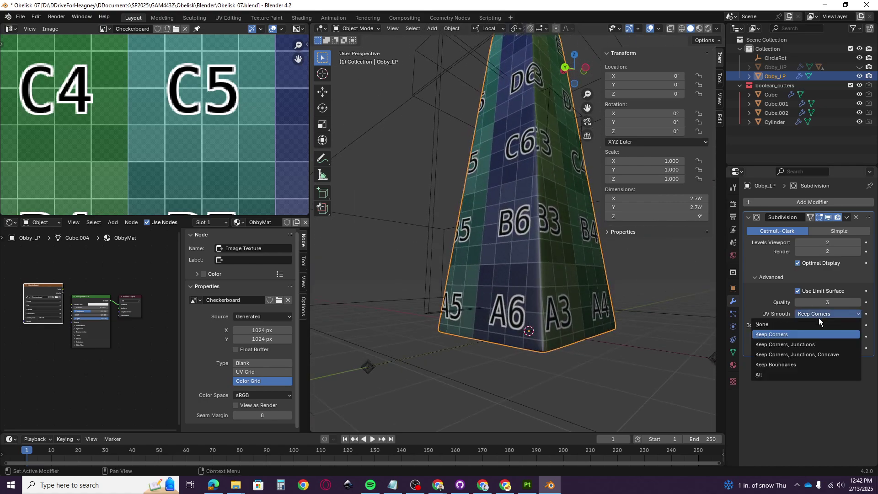
click(787, 344)
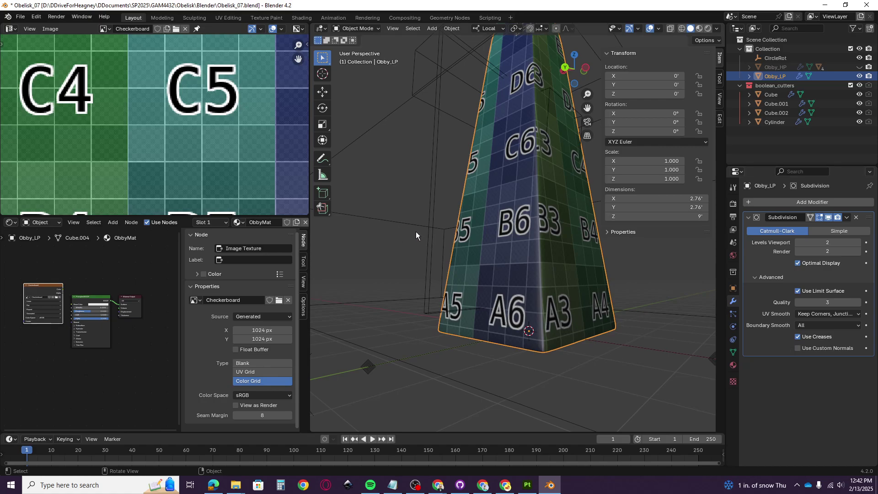
middle_drag(416, 231, 520, 223)
scroll(533, 240, up, 3)
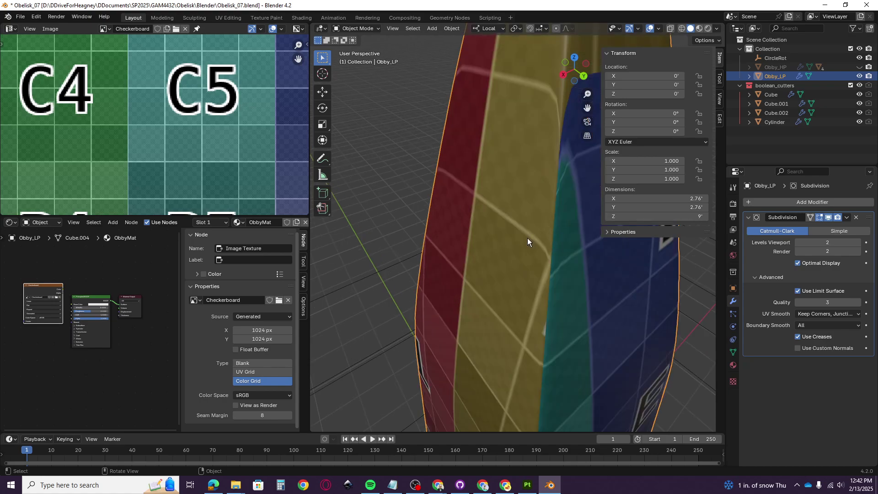
scroll(528, 237, down, 3)
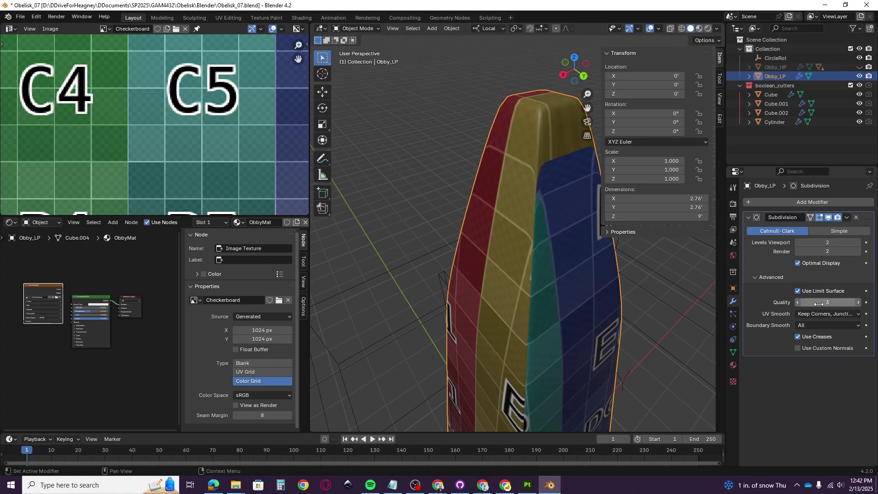
click(832, 313)
click(792, 335)
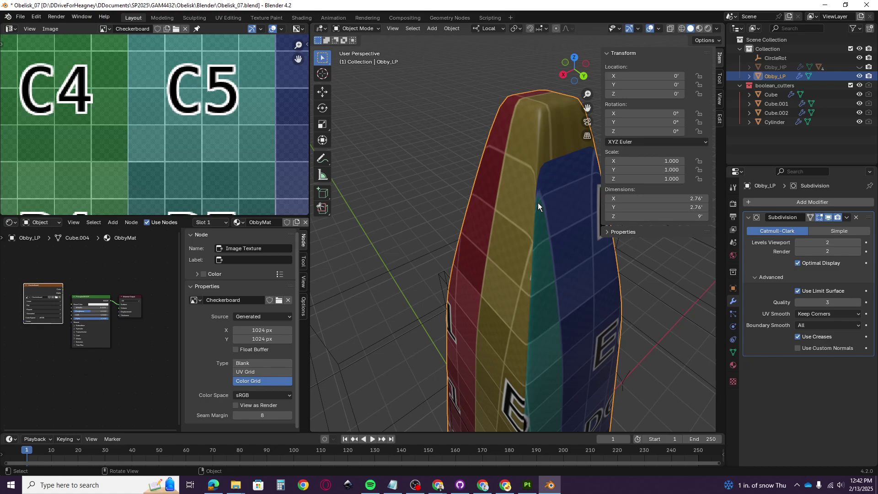
Add one horizontal loop cut around Obby_LP in Edit Mode, slid close to the obelisk's top edge with a factor of about -0.96
key(Tab)
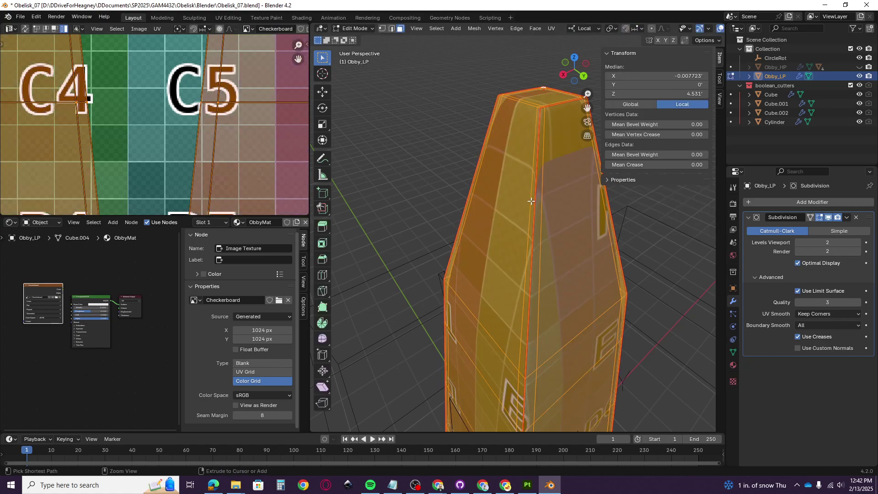
key(ctrl+r)
click(533, 213)
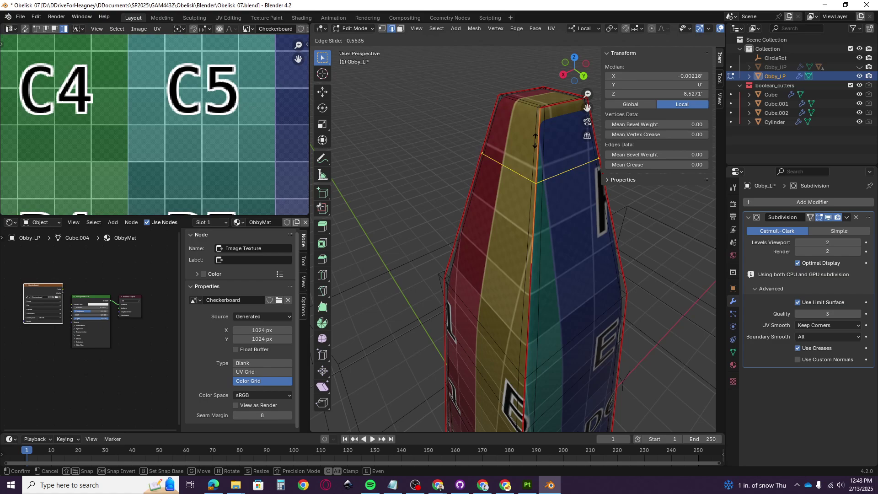
click(526, 84)
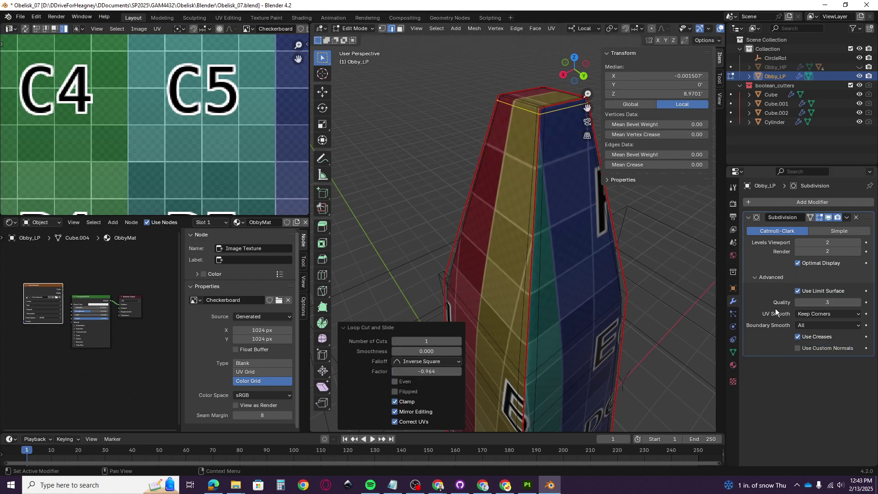
Review the UV Smooth choices, keep Keep Corners, and check the checker pattern over the whole obelisk in Object Mode
click(807, 314)
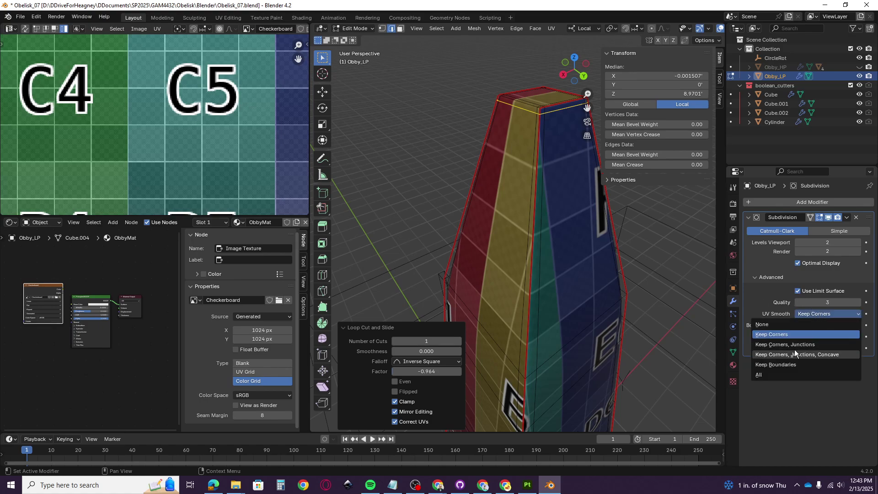
click(774, 336)
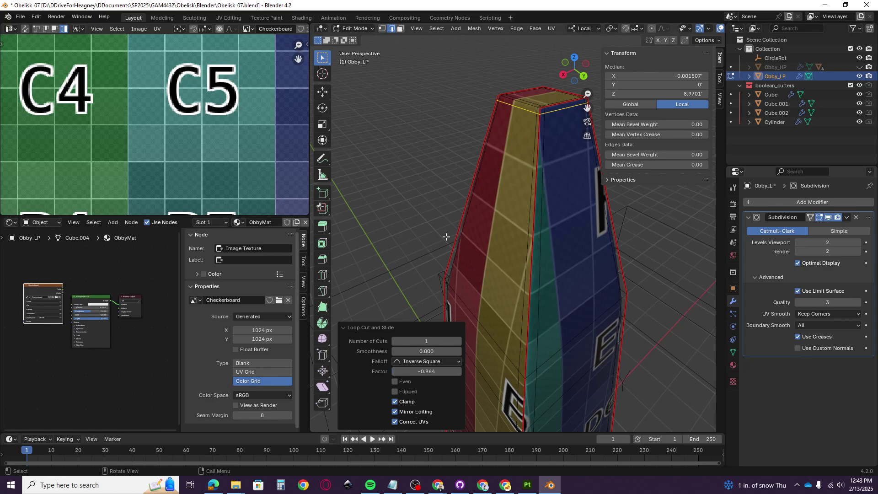
middle_drag(567, 298, 499, 312)
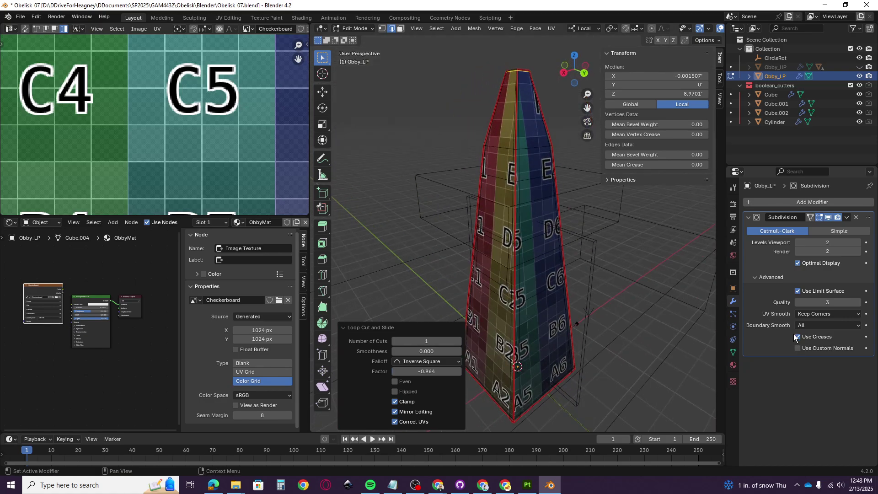
key(Tab)
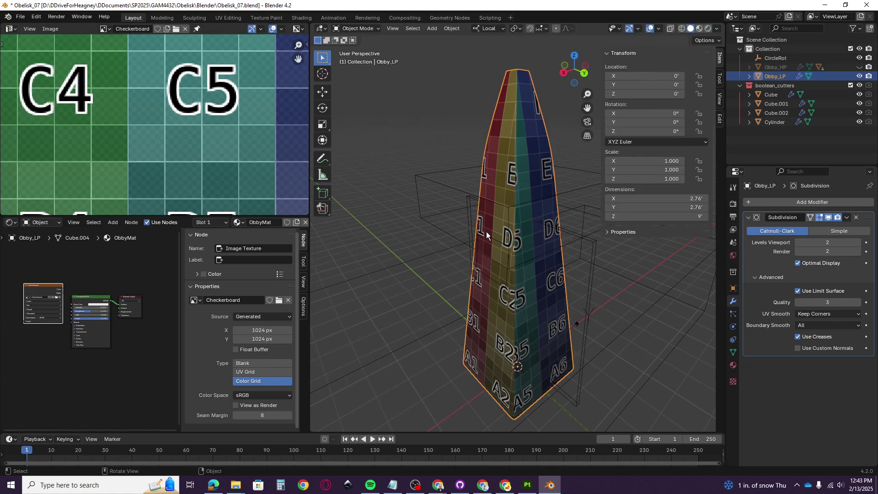
Select the entire Obby_LP mesh in Edit Mode to check its UV islands over the full Checkerboard, and return to Object Mode
scroll(134, 152, down, 9)
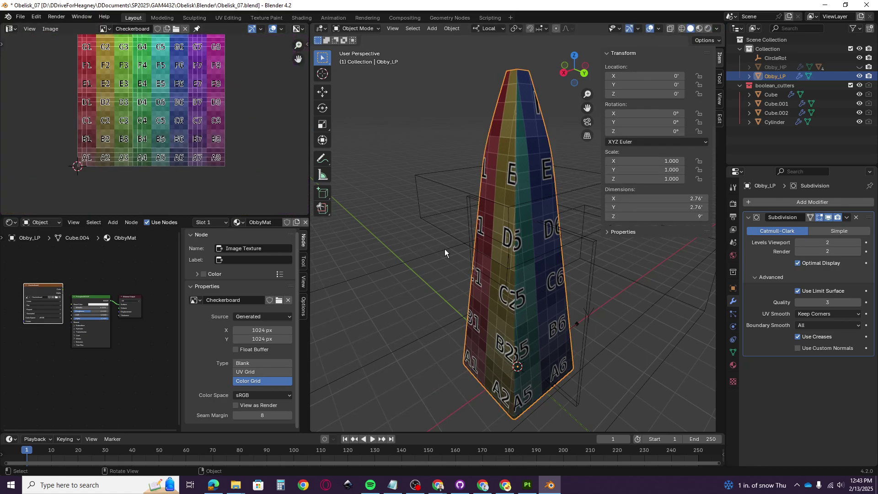
key(a)
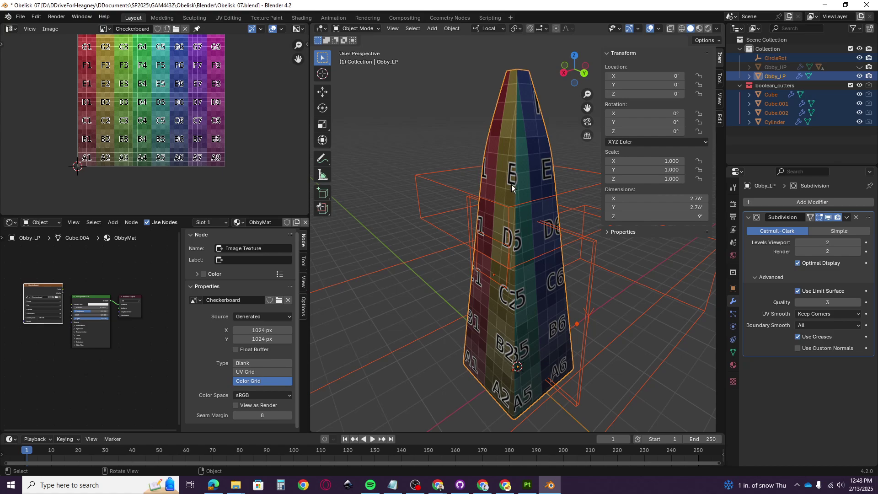
click(508, 165)
key(Tab)
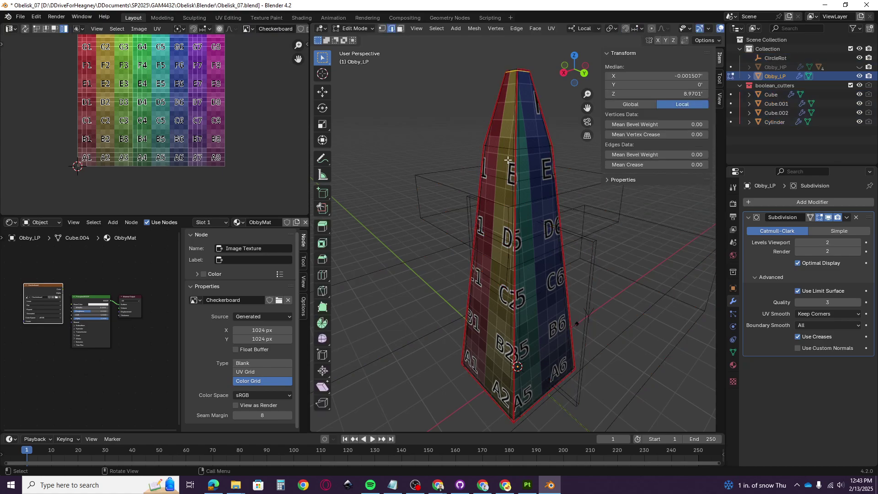
key(s)
right_click(503, 170)
key(a)
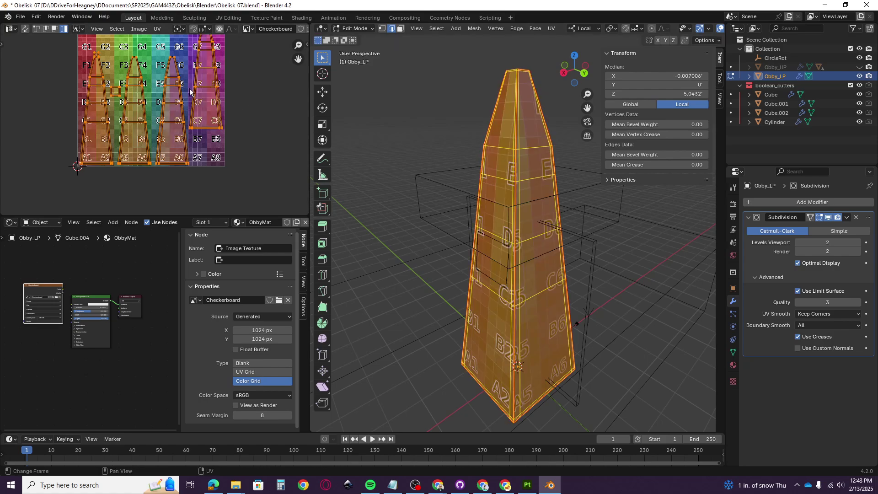
scroll(190, 91, down, 1)
scroll(145, 109, up, 1)
key(Tab)
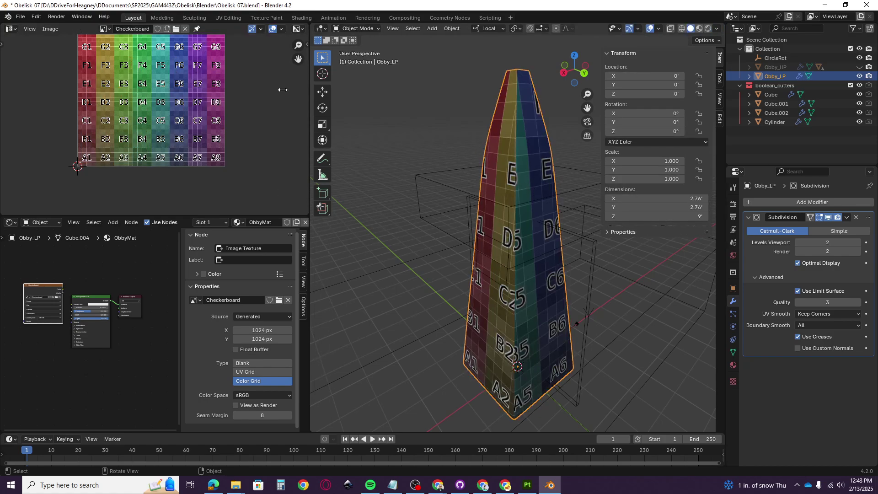
Start an FBX export of the selected Obby_LP into the FBXports folder and name the file Obby02_LP.fbx
click(20, 17)
mouse_move(46, 157)
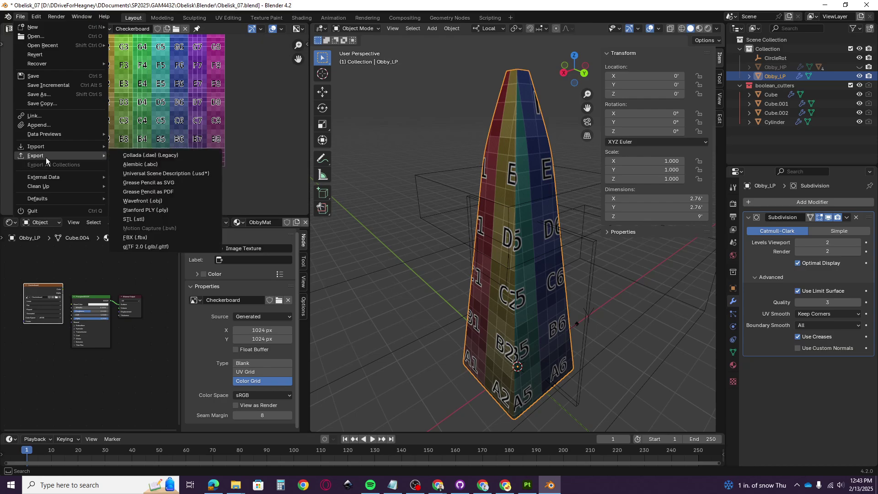
click(150, 239)
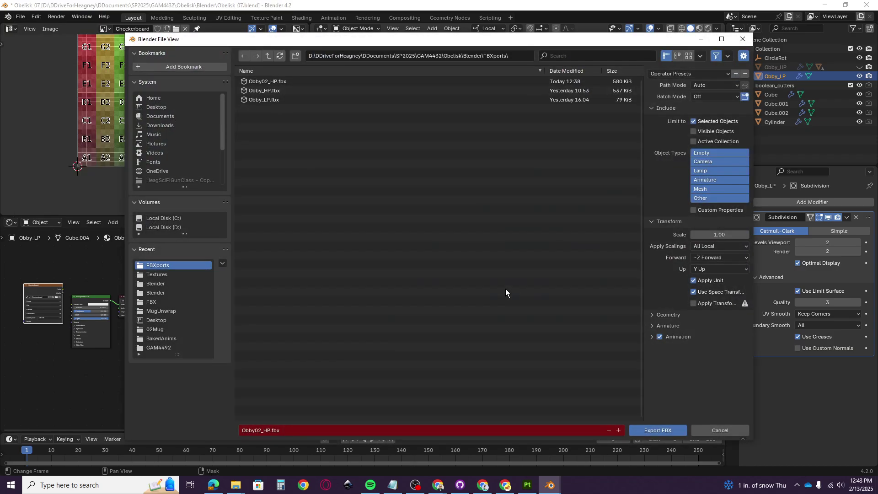
click(265, 83)
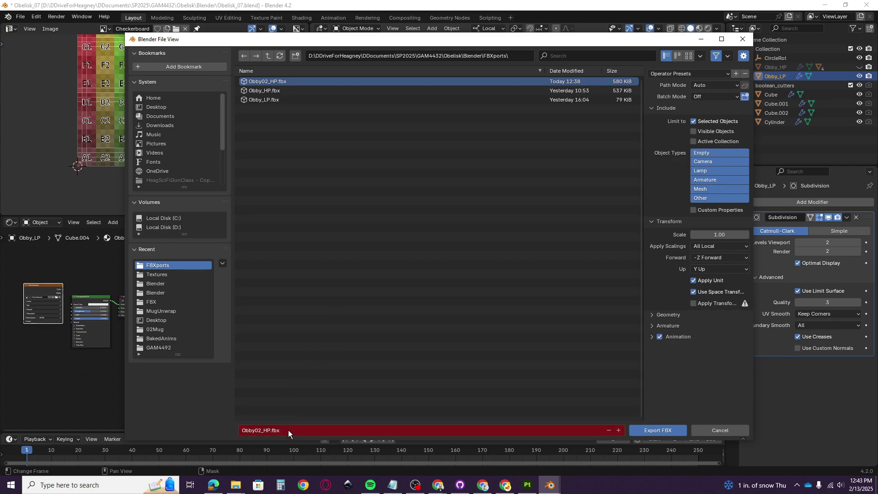
click(264, 431)
Set the export's geometry smoothing to Face and export the FBX
click(650, 317)
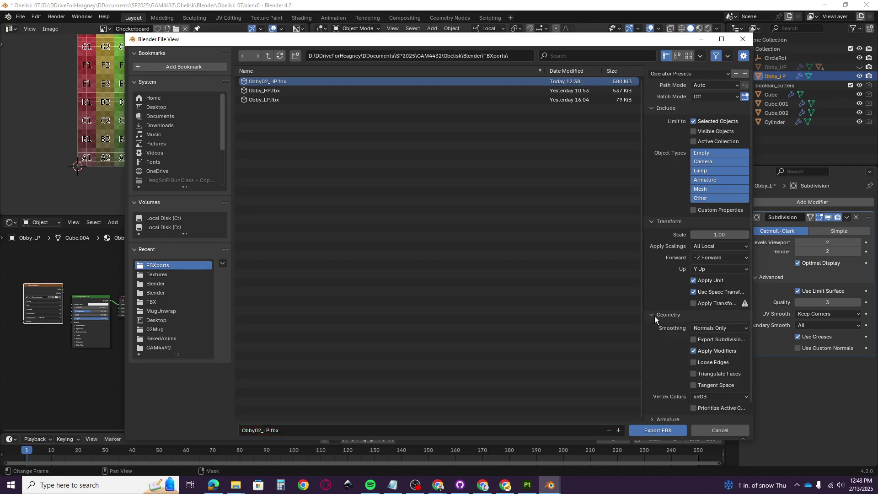
scroll(663, 325, down, 1)
click(705, 313)
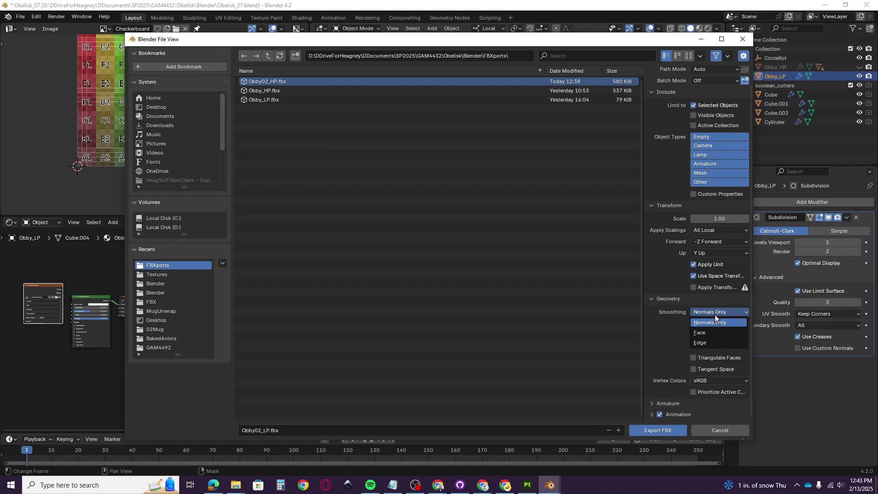
click(704, 330)
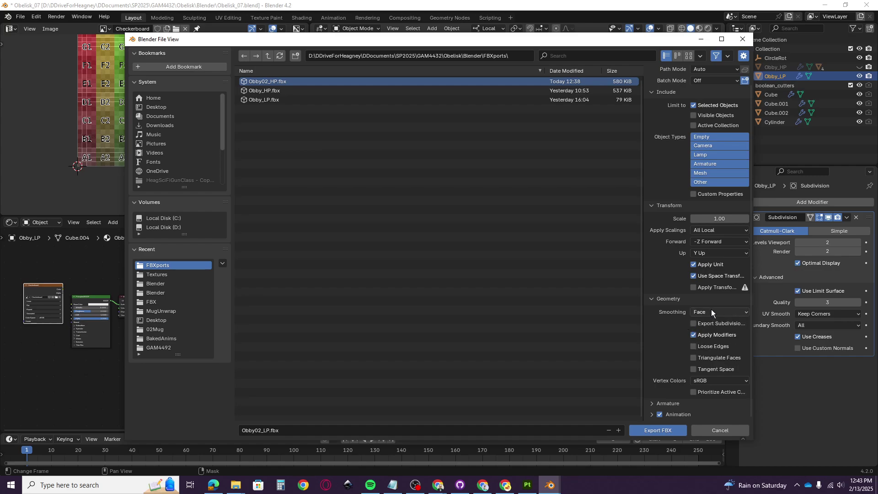
click(652, 432)
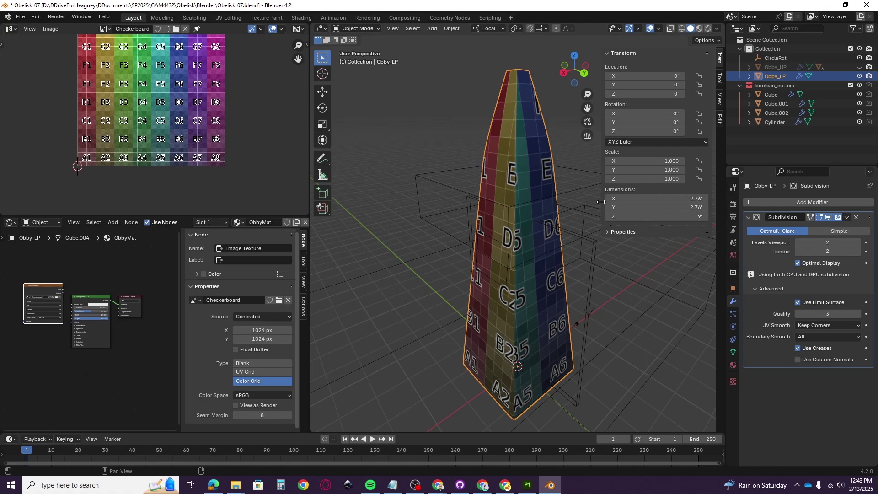
Save the scene incrementally as Obelisk_08.blend
click(8, 16)
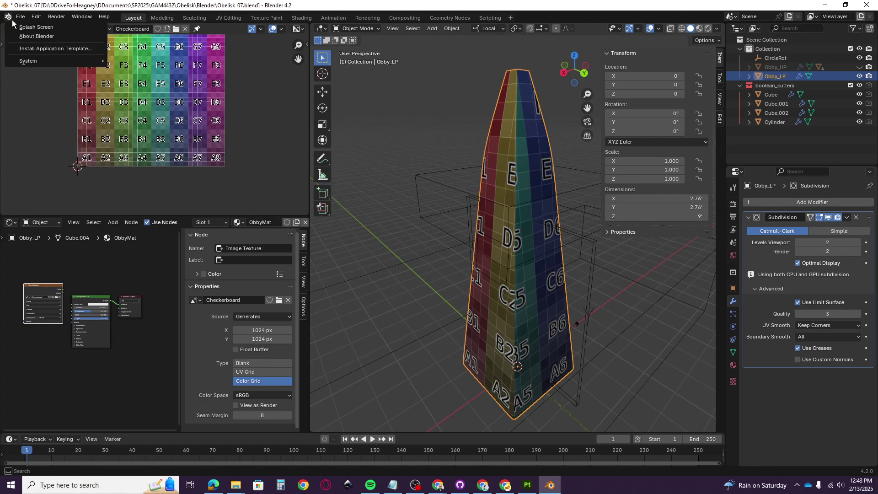
click(18, 17)
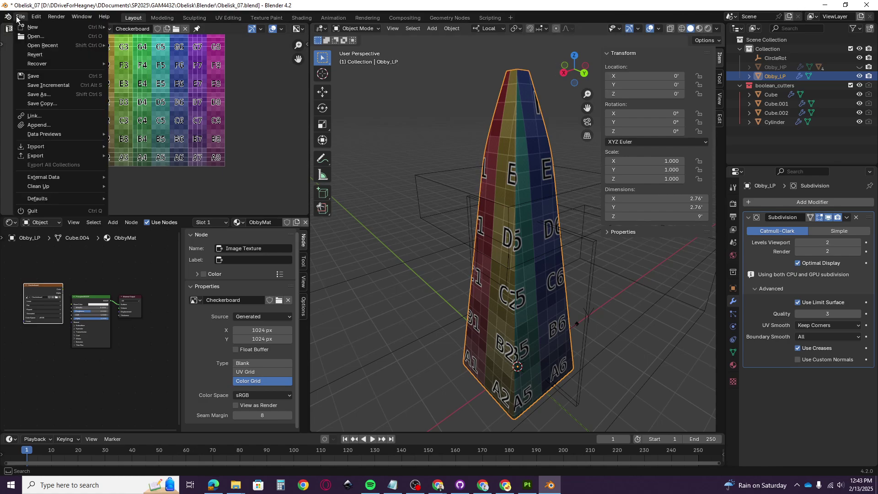
click(48, 85)
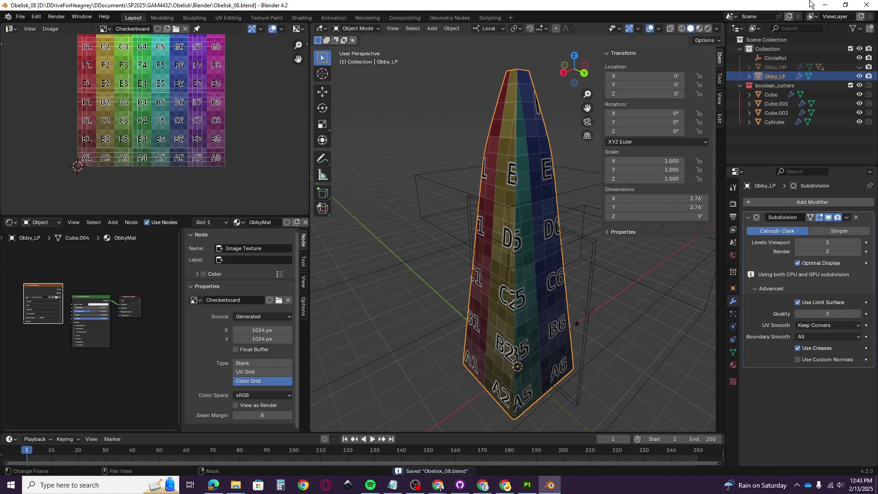
Switch to Substance 3D Painter and set up a new project with the ASM - PBR Metallic Roughness template and the Obby02_LP.fbx mesh
click(826, 4)
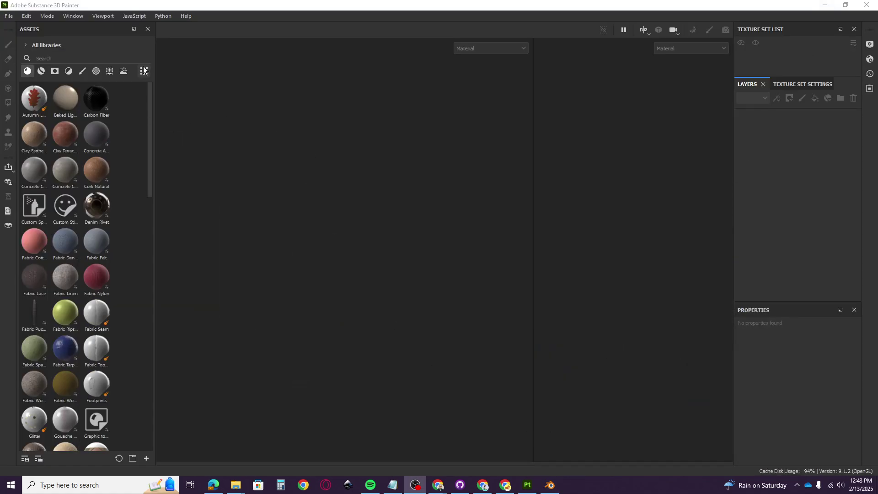
click(8, 16)
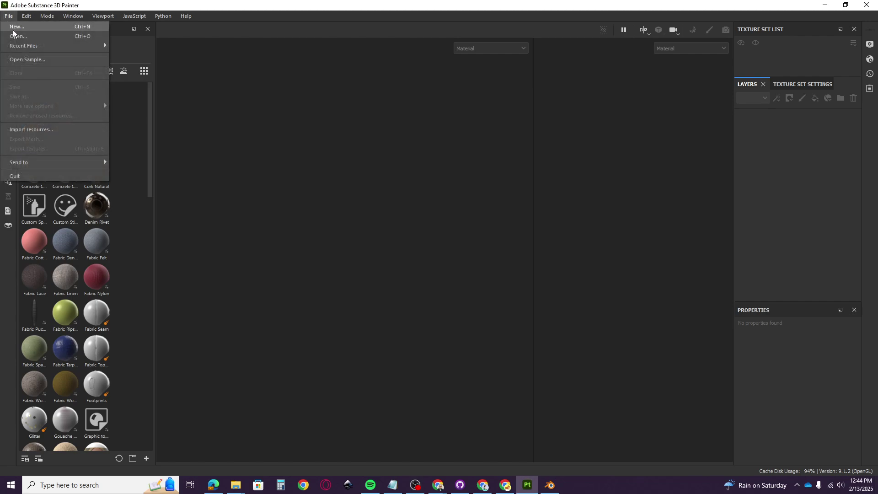
click(14, 27)
click(437, 124)
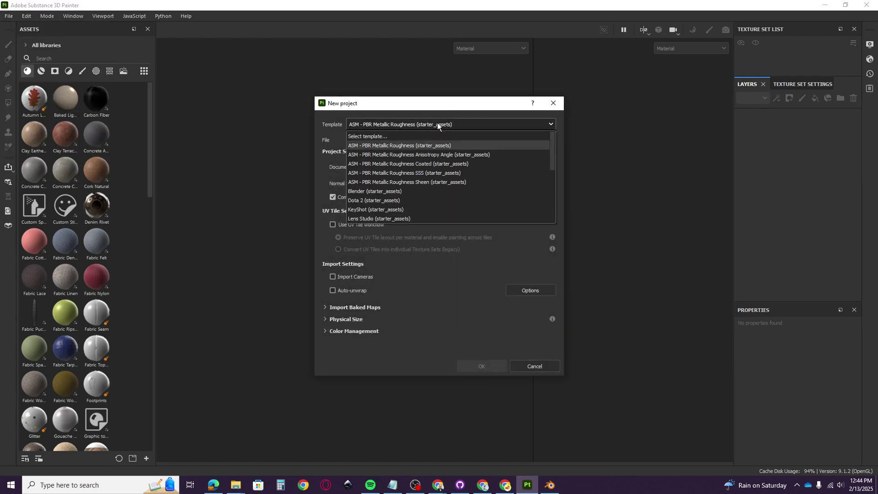
click(366, 145)
click(543, 143)
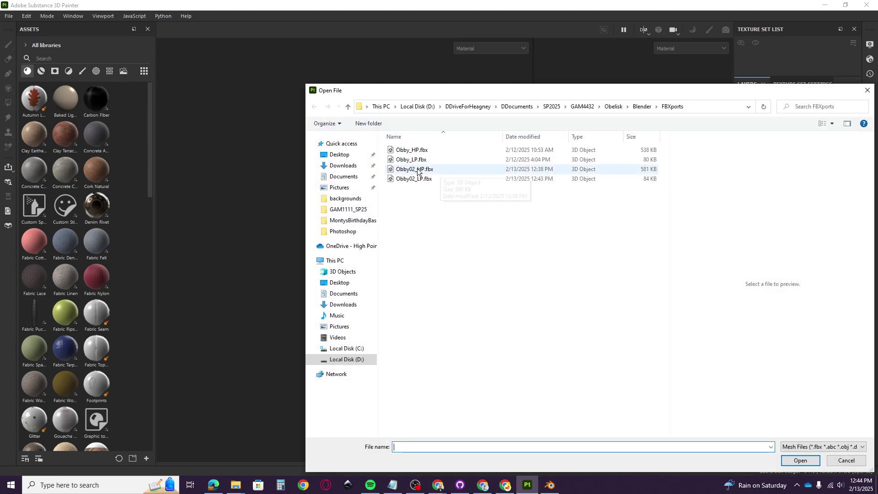
double_click(414, 178)
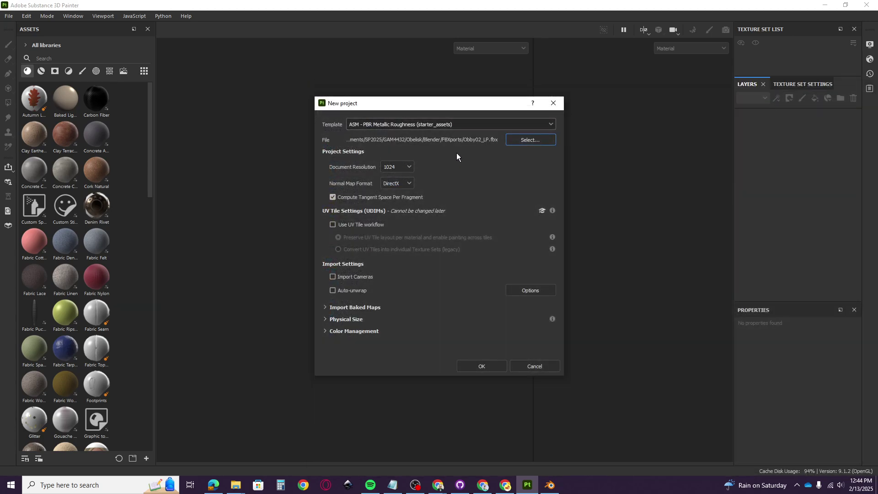
Set the new project's document resolution to 2048 and create the project
click(383, 168)
click(388, 215)
click(480, 367)
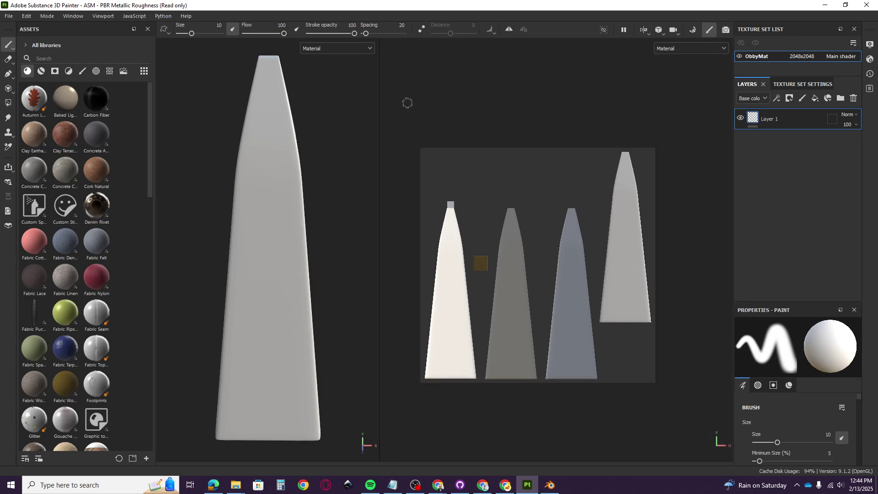
Widen the 3D view of the obelisk and apply the reddish copper smart material to its mesh
drag(381, 94, 526, 94)
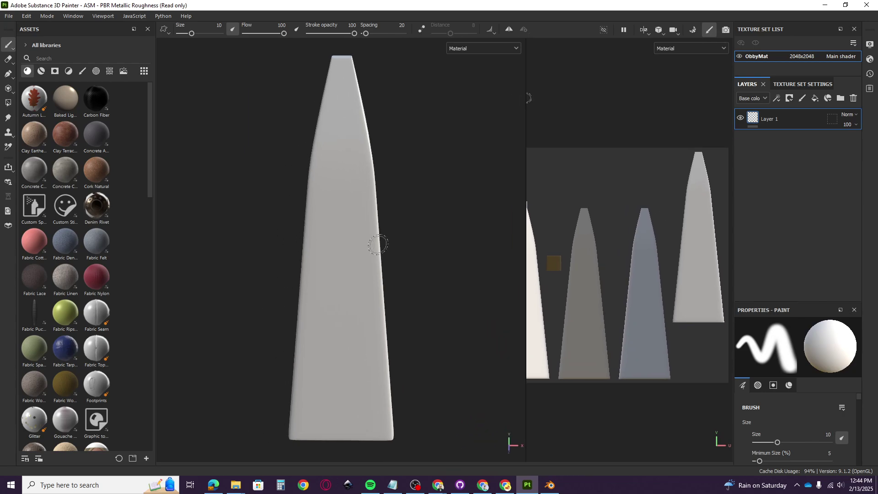
mouse_move(378, 245)
alt+mouse_down()
mouse_move(382, 226)
mouse_move(337, 274)
mouse_move(404, 255)
mouse_move(341, 200)
mouse_move(355, 215)
alt+mouse_up()
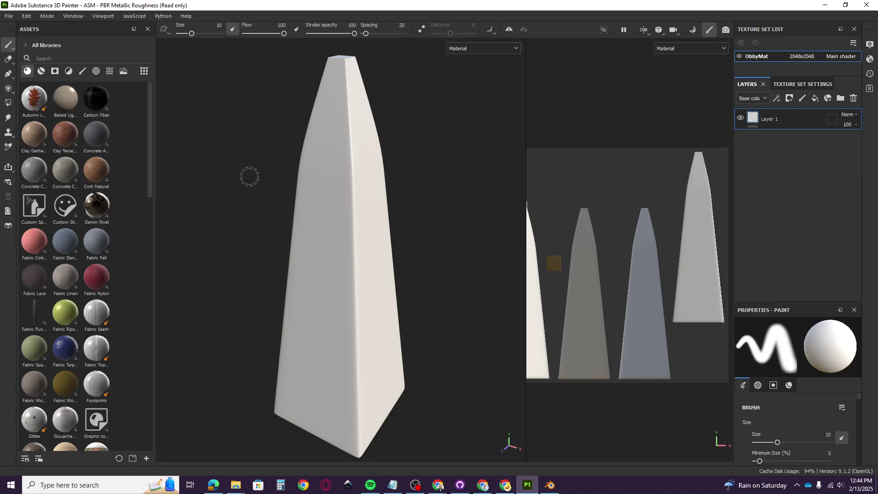
scroll(61, 268, down, 8)
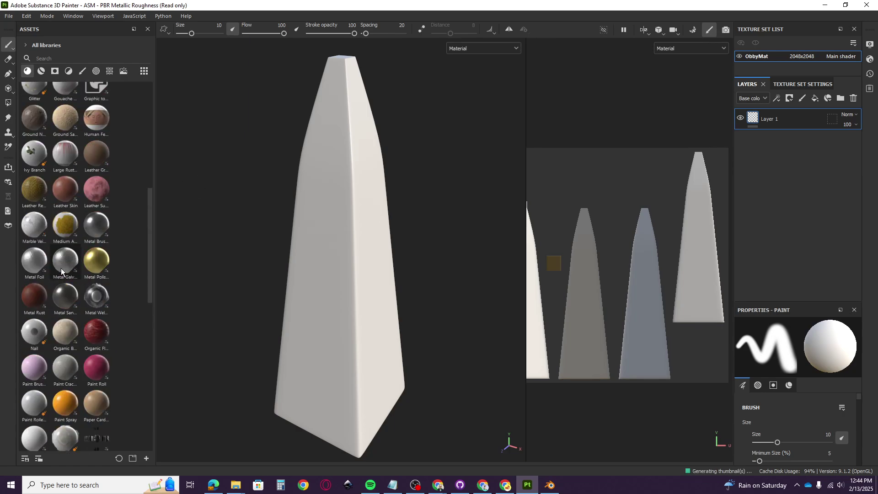
scroll(61, 268, up, 8)
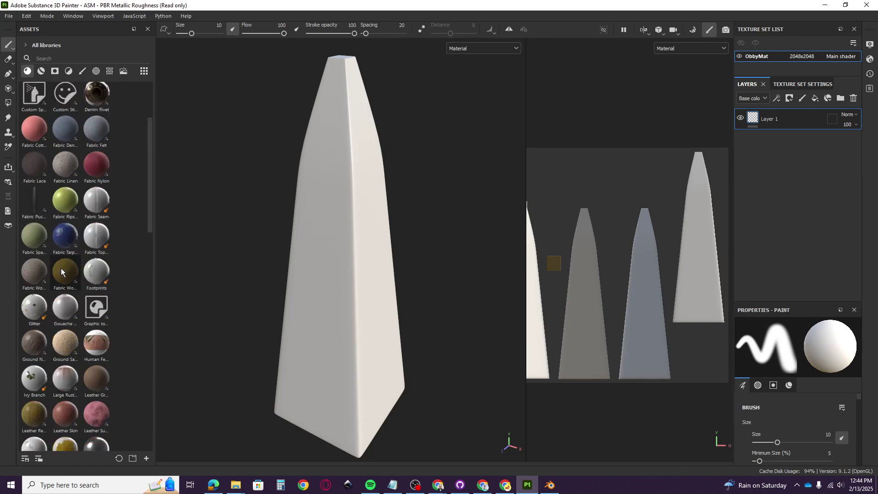
click(38, 72)
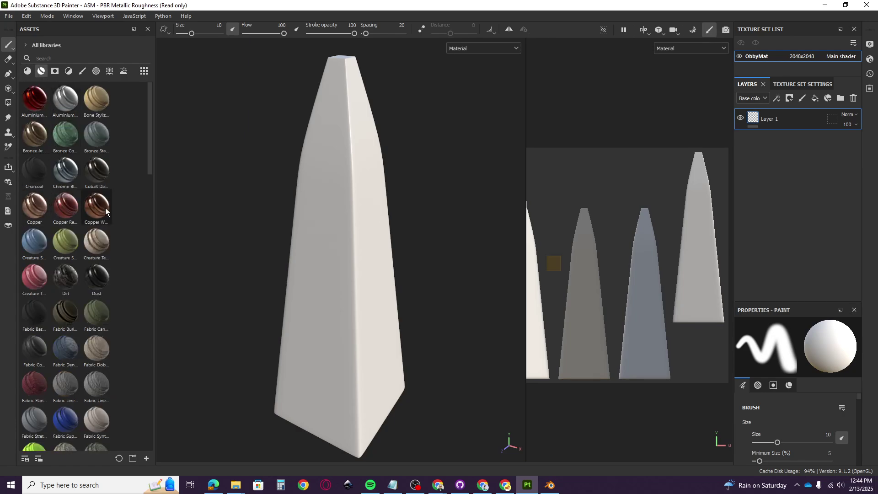
mouse_move(67, 209)
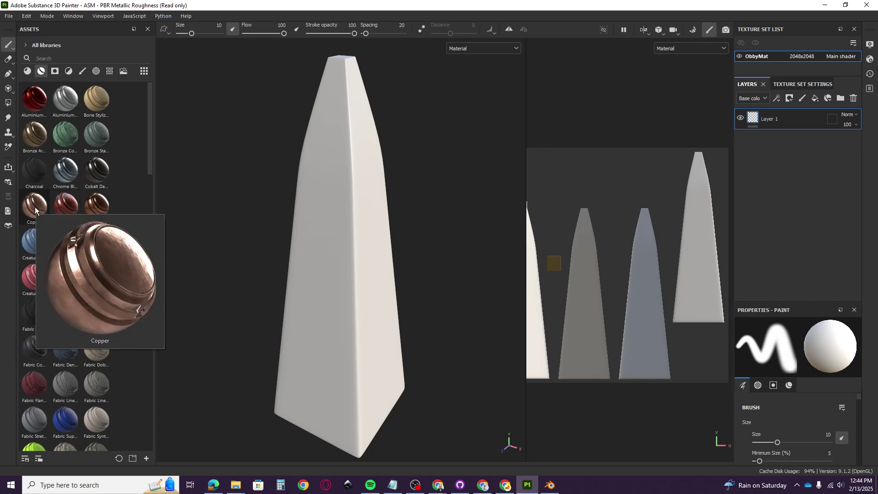
drag(64, 205, 312, 196)
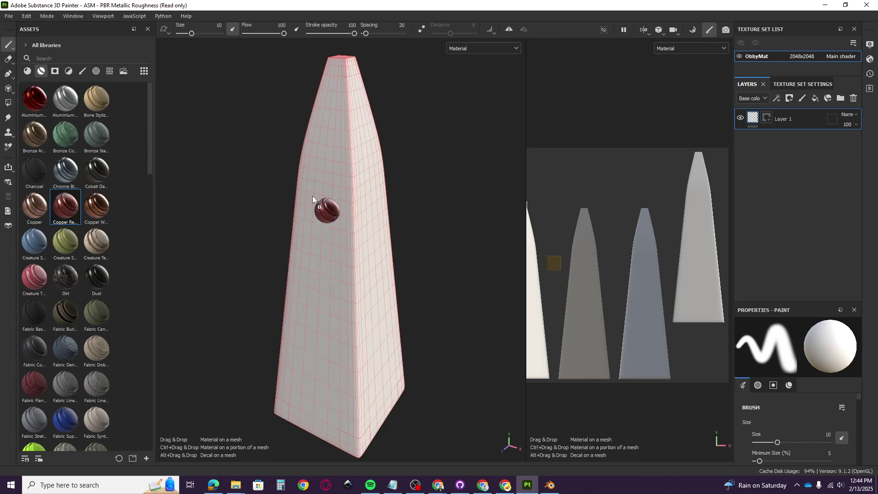
Replace the Copper Red Bleached material on the obelisk with the Copper Worn smart material
drag(269, 293, 291, 274)
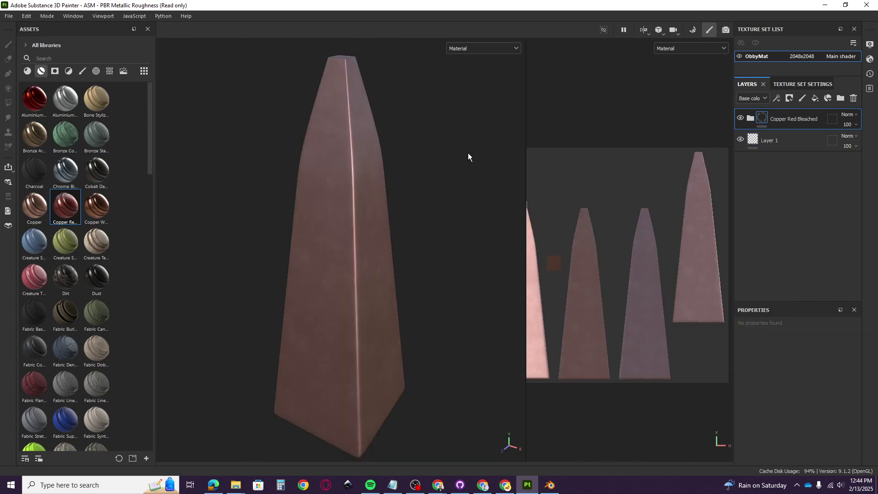
right_click(757, 118)
click(739, 117)
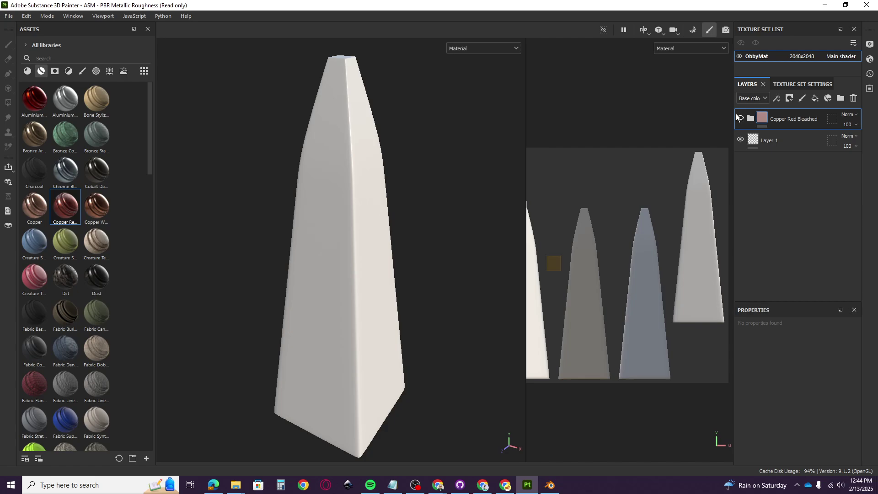
click(853, 98)
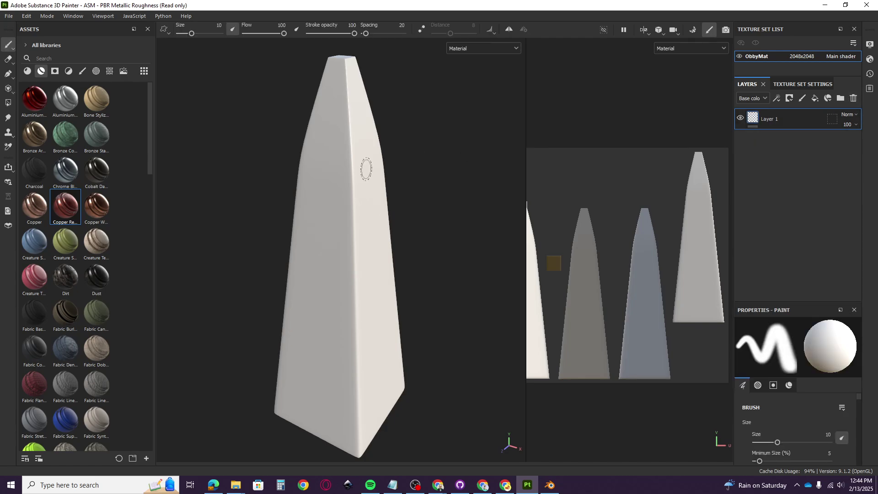
drag(97, 213, 315, 185)
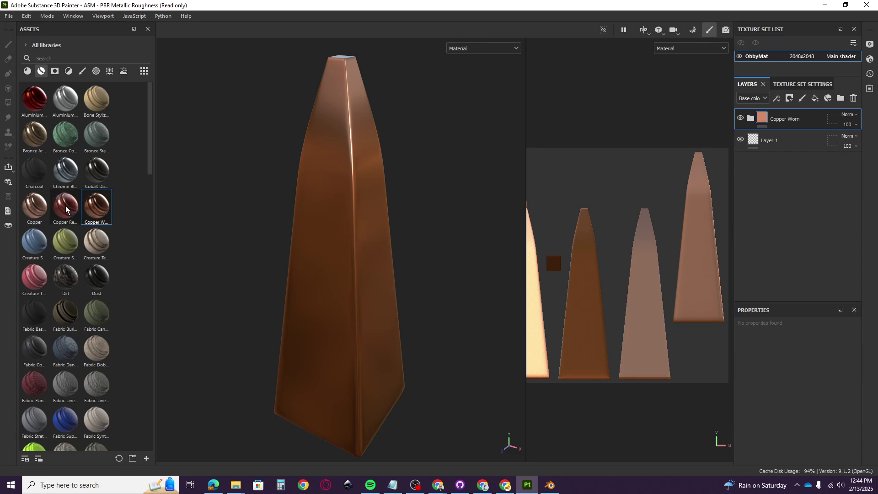
mouse_move(37, 140)
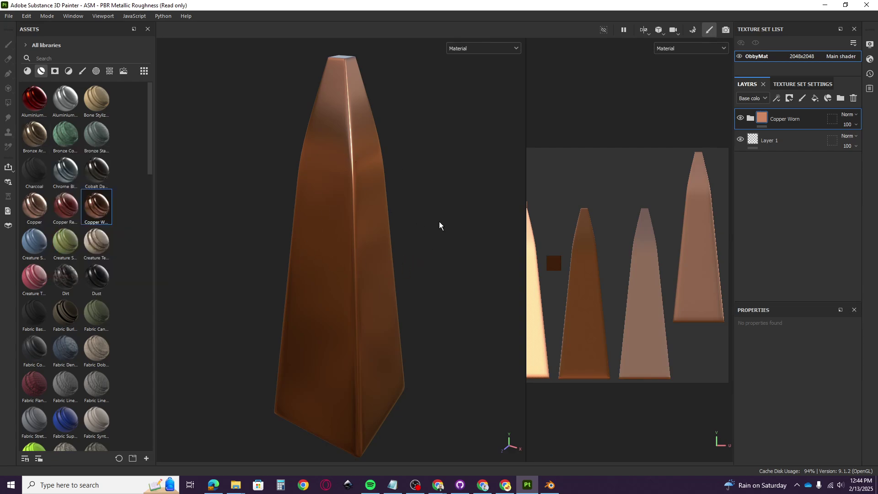
alt+drag(419, 277, 386, 220)
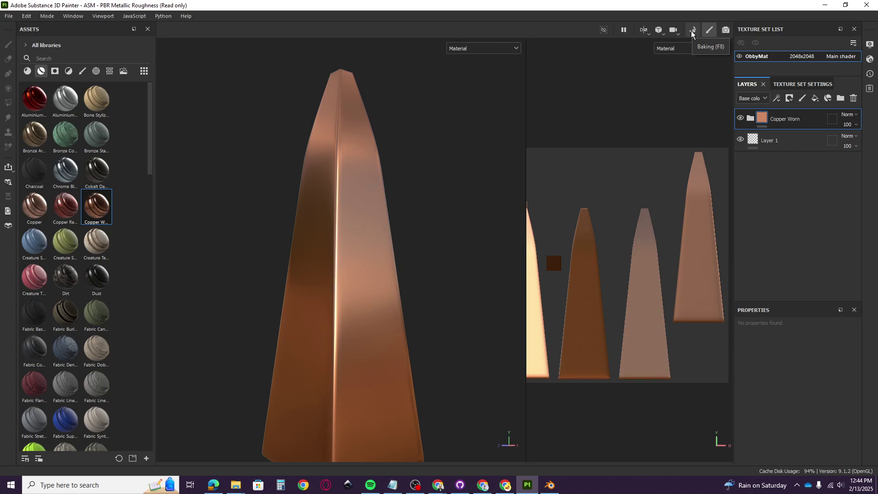
Set up mesh map baking with a 2048 output size and Obby02_HP.fbx as the high definition mesh
click(692, 31)
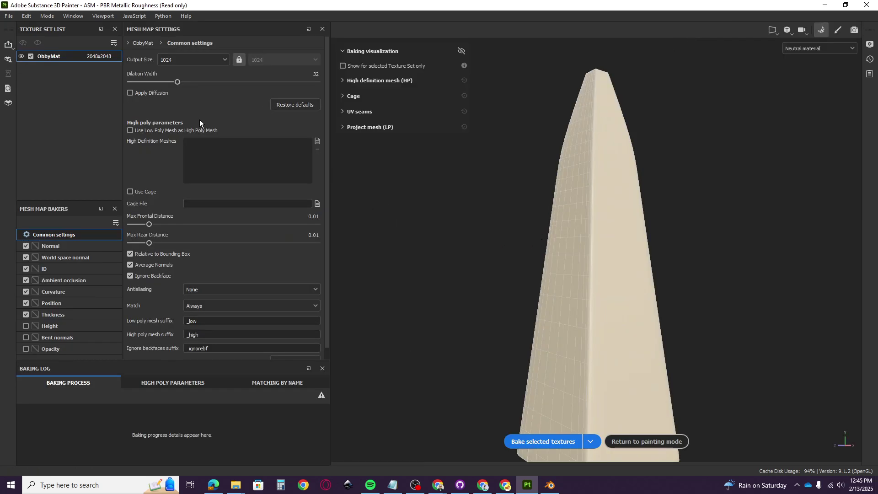
click(224, 59)
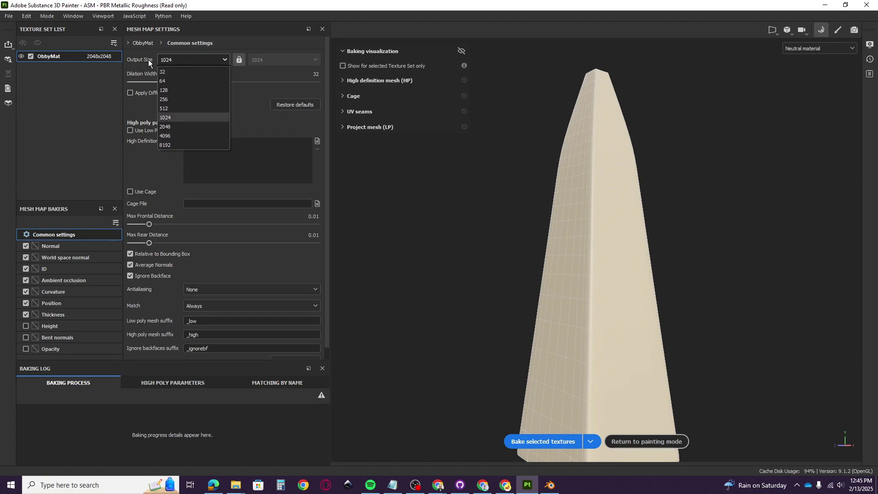
click(165, 127)
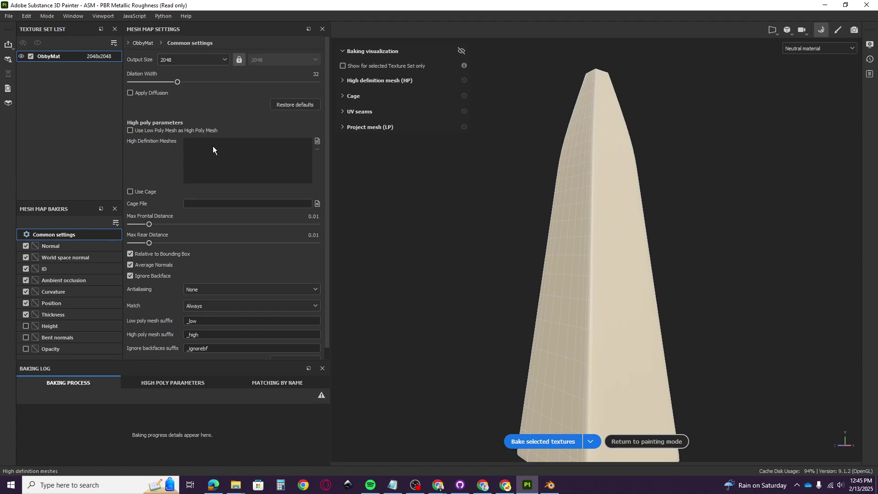
click(318, 142)
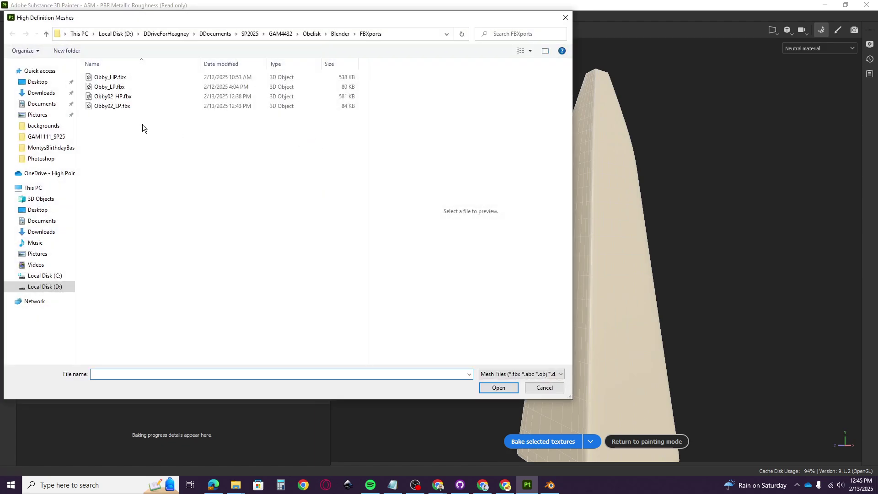
double_click(106, 96)
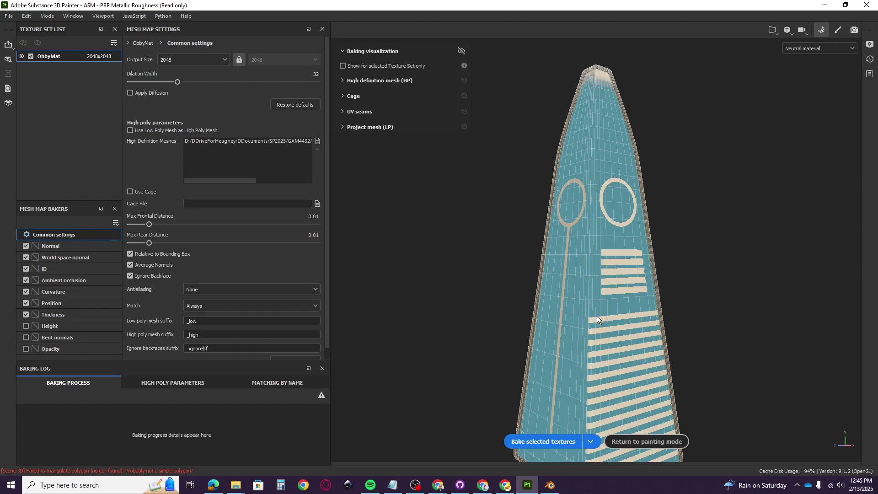
Bake the selected mesh maps for ObbyMat and return to painting mode to inspect the carved details on the obelisk
alt+drag(598, 319, 543, 298)
scroll(623, 310, up, 8)
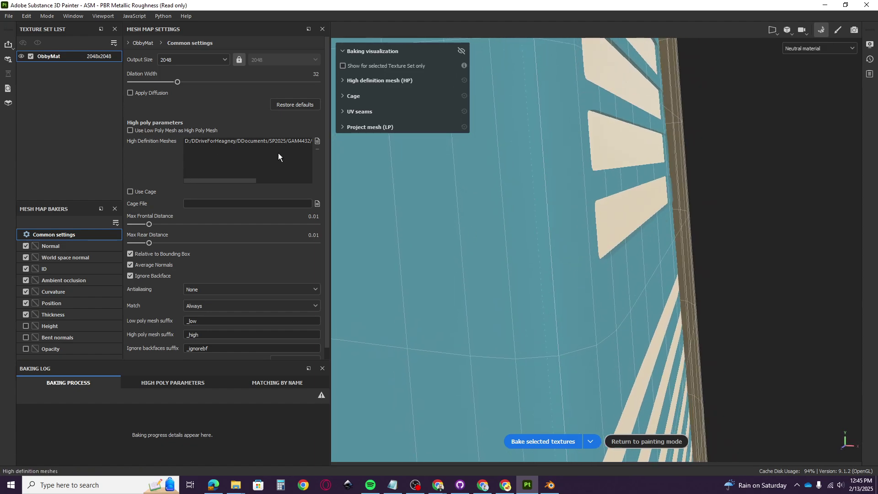
click(559, 441)
mouse_move(604, 292)
alt+mouse_down()
mouse_move(573, 300)
mouse_move(592, 303)
alt+mouse_up()
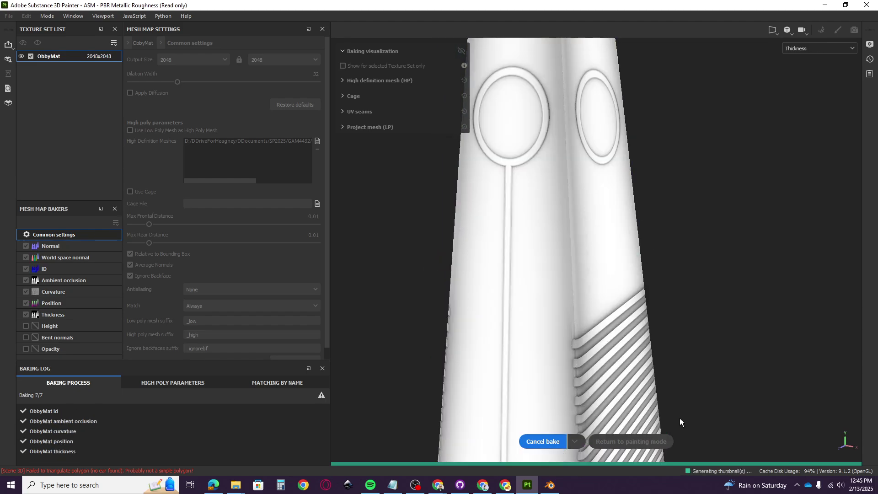
click(641, 441)
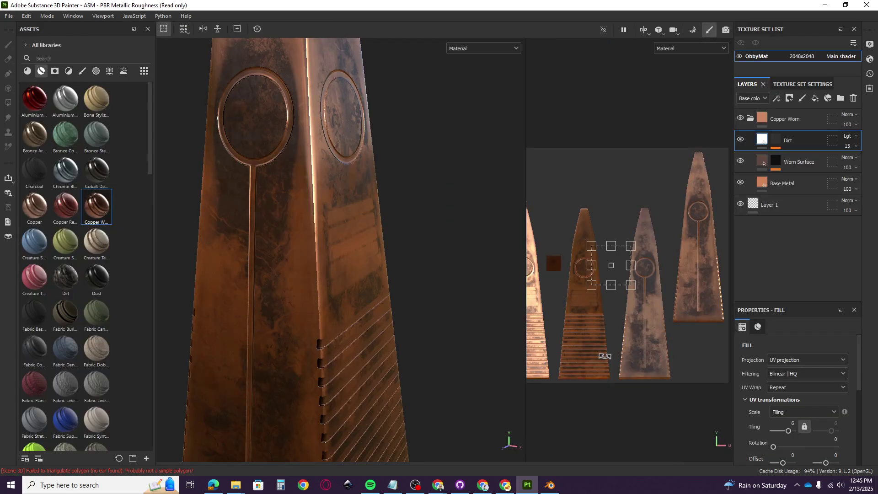
mouse_move(351, 346)
alt+mouse_down()
mouse_move(381, 328)
mouse_move(230, 321)
mouse_move(255, 290)
mouse_move(300, 314)
mouse_move(262, 325)
mouse_move(297, 341)
mouse_move(325, 339)
alt+mouse_up()
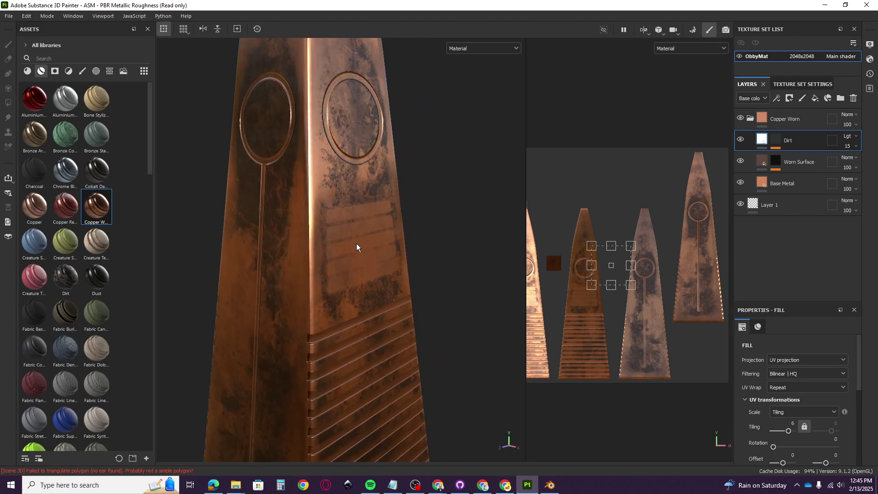
mouse_move(342, 309)
alt+mouse_down()
mouse_move(386, 295)
mouse_move(390, 306)
mouse_move(330, 318)
alt+mouse_up()
Switch to Blender, hide Obby_LP and show the high-poly Obby_HP obelisk
click(549, 485)
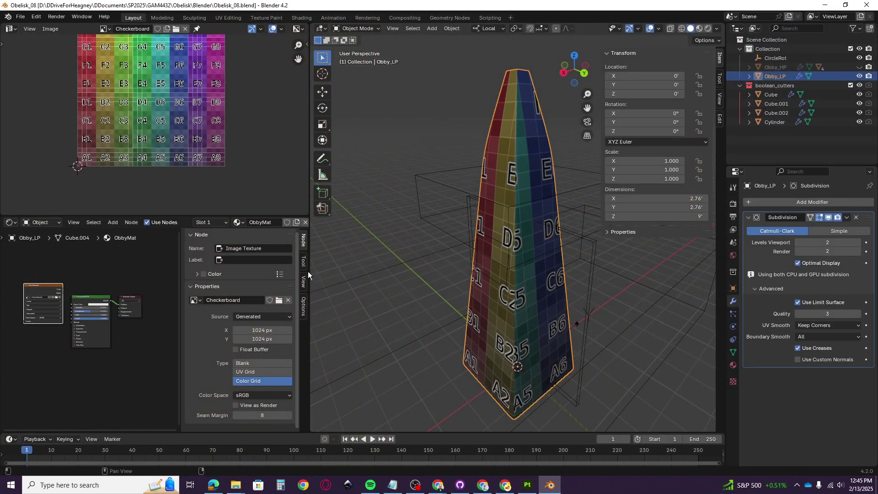
click(860, 76)
click(860, 67)
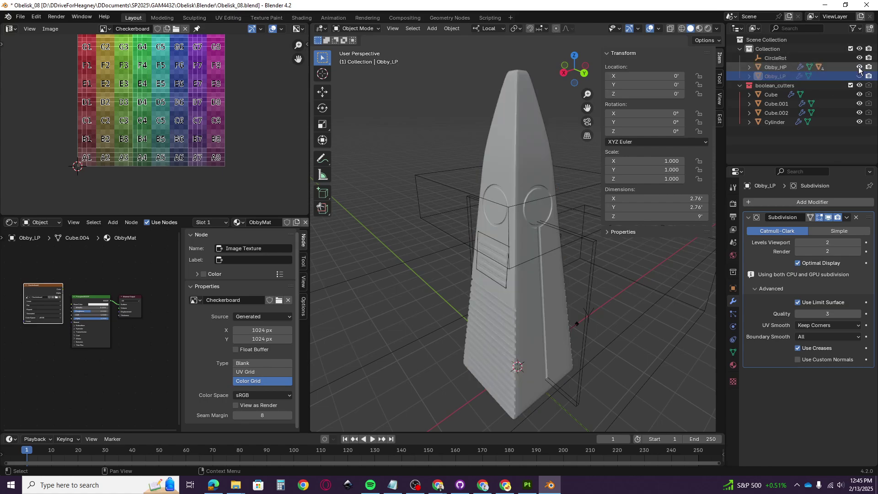
middle_drag(424, 302, 512, 275)
scroll(515, 285, up, 5)
Turn on the Face Orientation overlay to check the normals of the high-poly obelisk
click(660, 29)
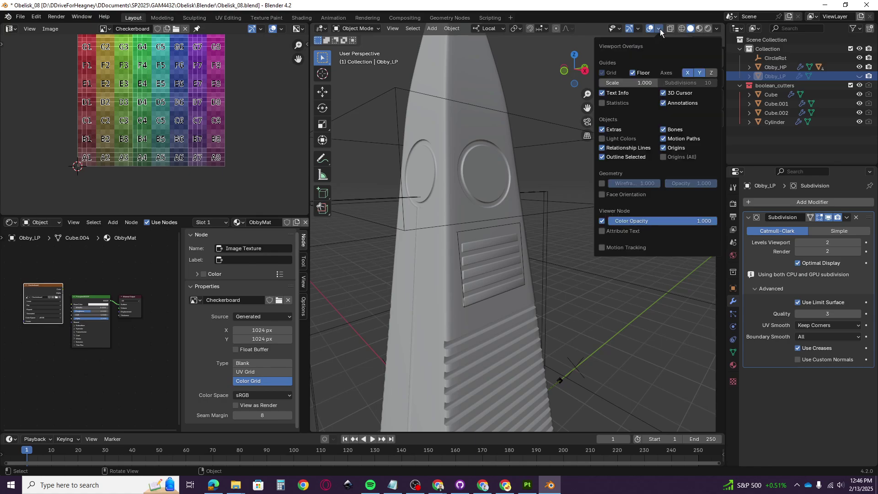
click(655, 28)
click(653, 28)
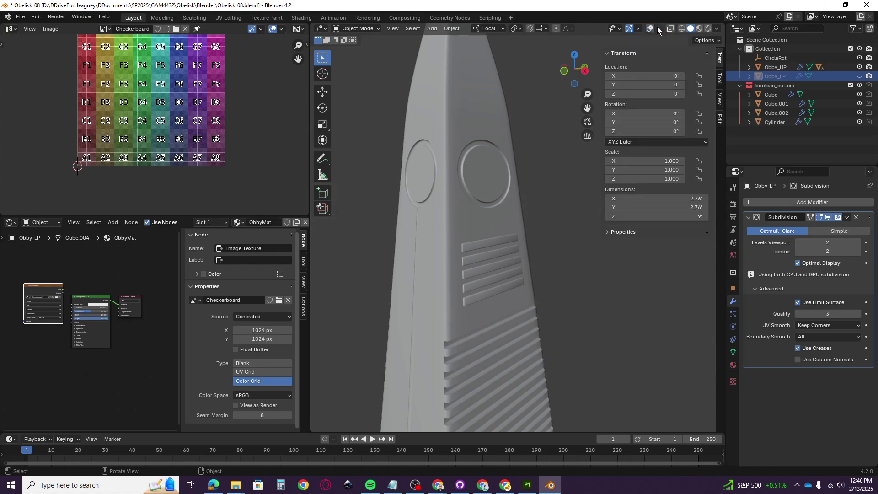
click(659, 30)
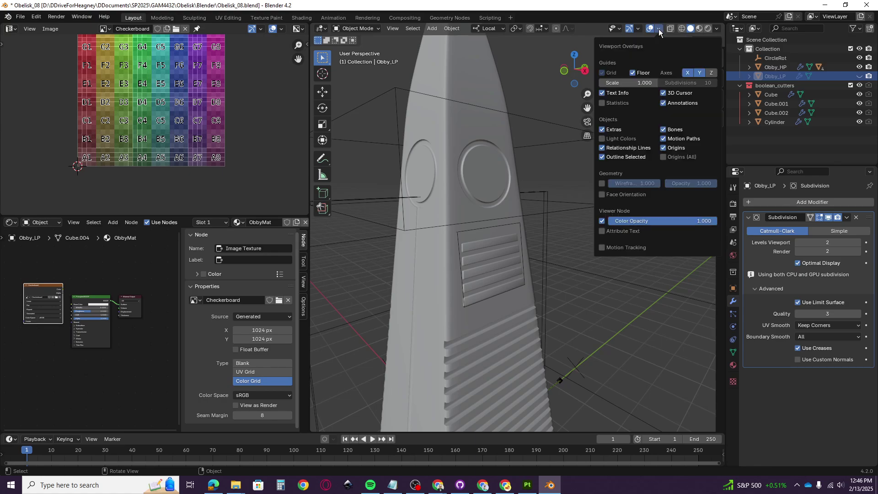
click(602, 195)
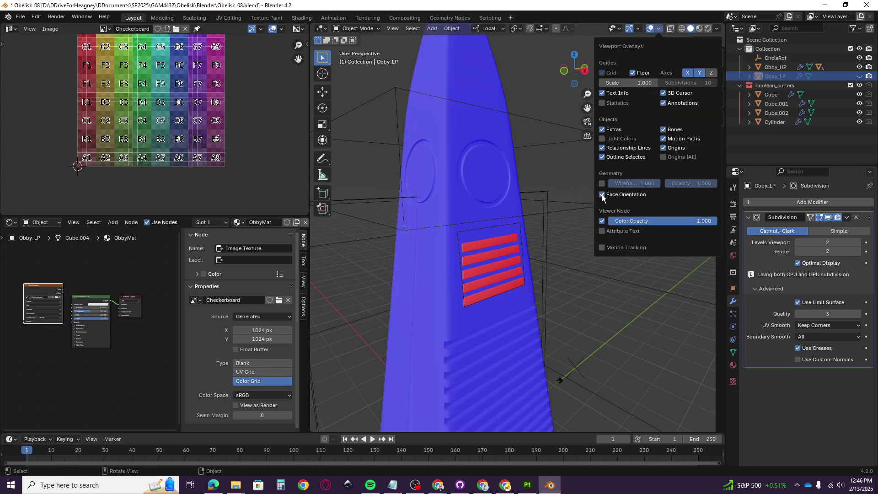
Select the Cube boolean cutter behind the five short slats and enter Edit Mode on it
click(479, 270)
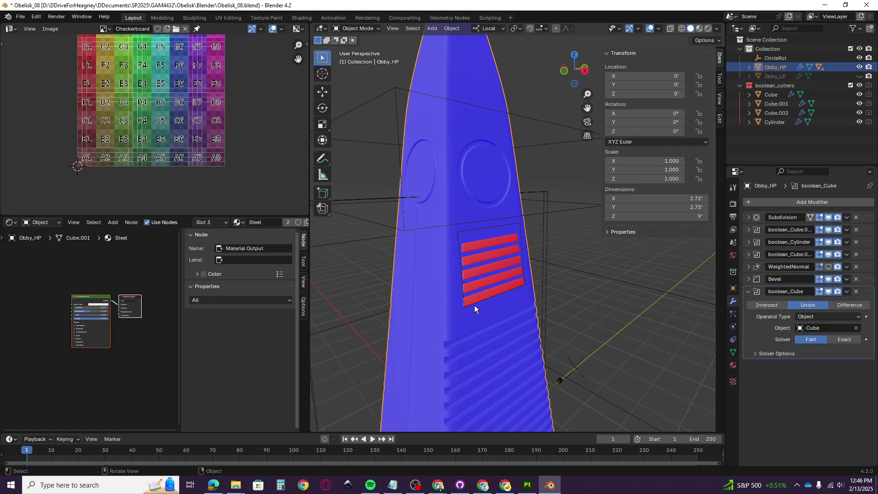
middle_drag(474, 305, 416, 254)
scroll(415, 254, up, 3)
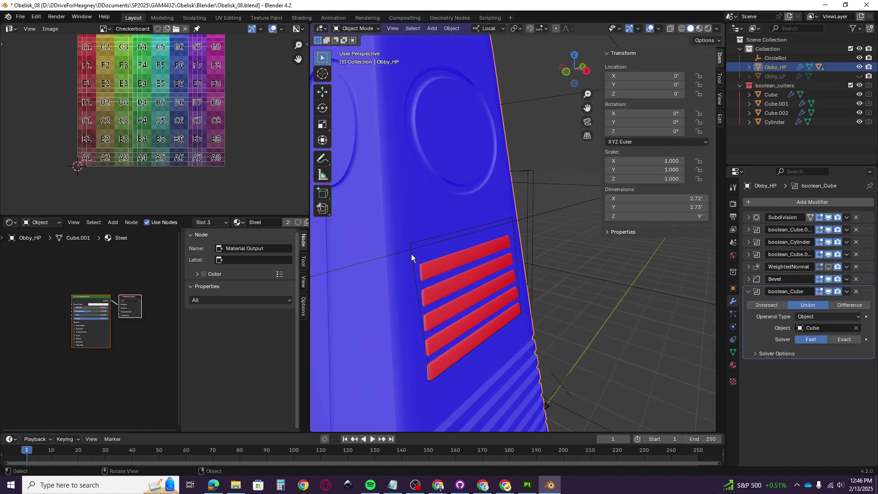
click(411, 254)
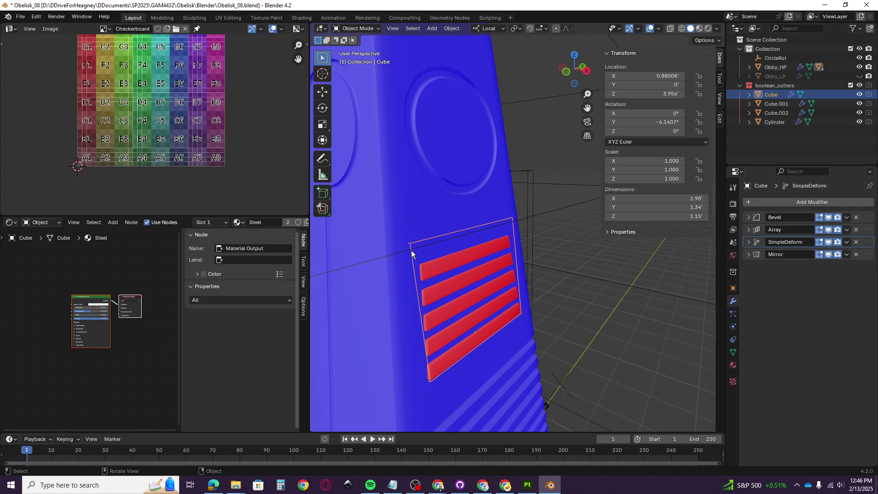
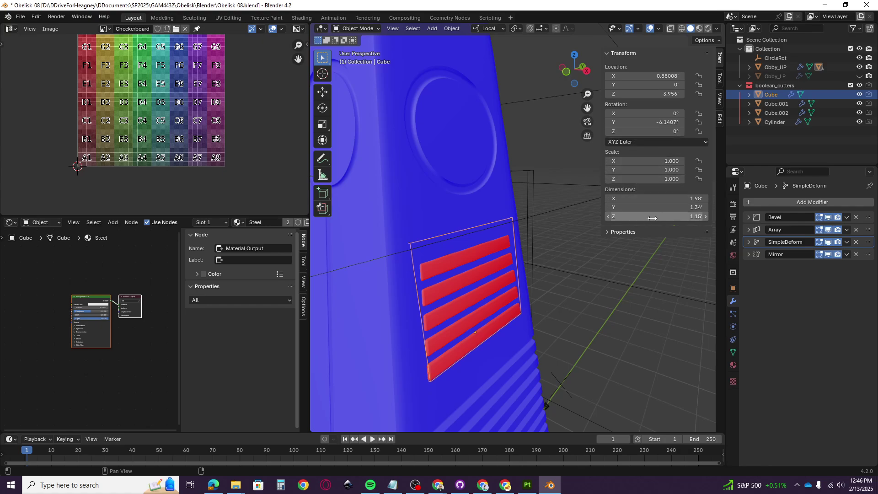
middle_drag(437, 275, 485, 220)
scroll(496, 172, up, 3)
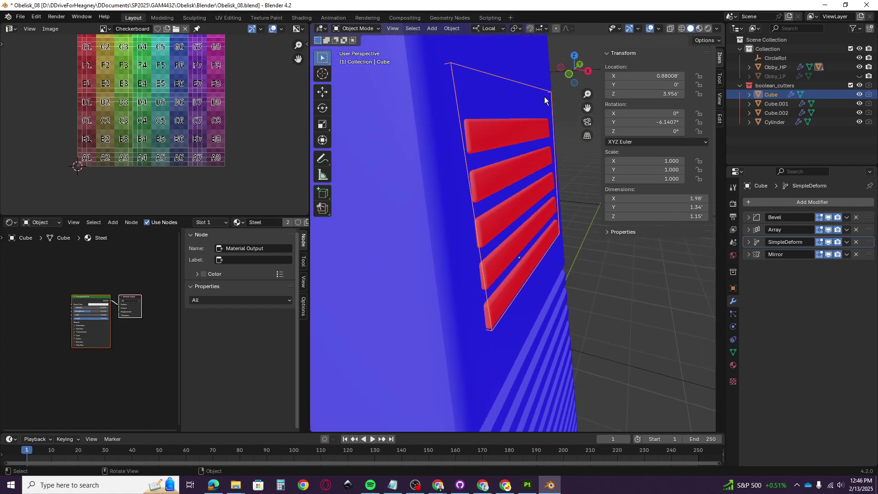
key(Tab)
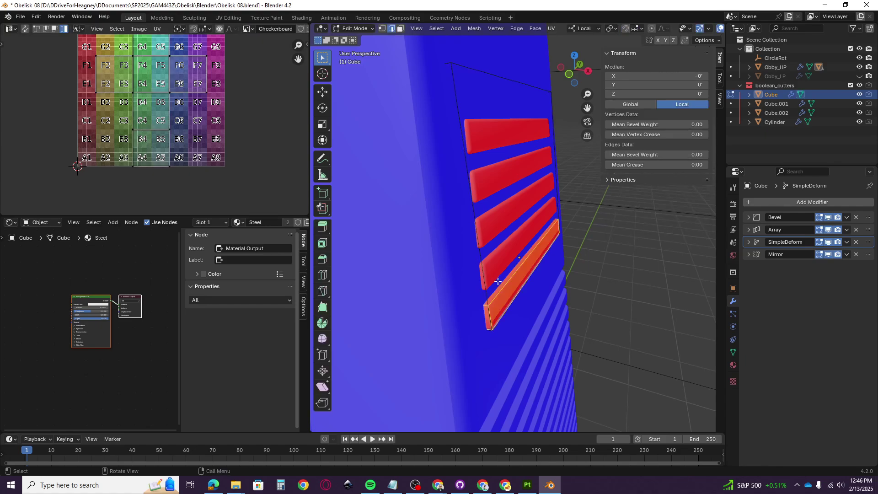
Select all linked faces of the bottom slat in face select mode and recalculate their normals to the outside
middle_drag(513, 303, 461, 248)
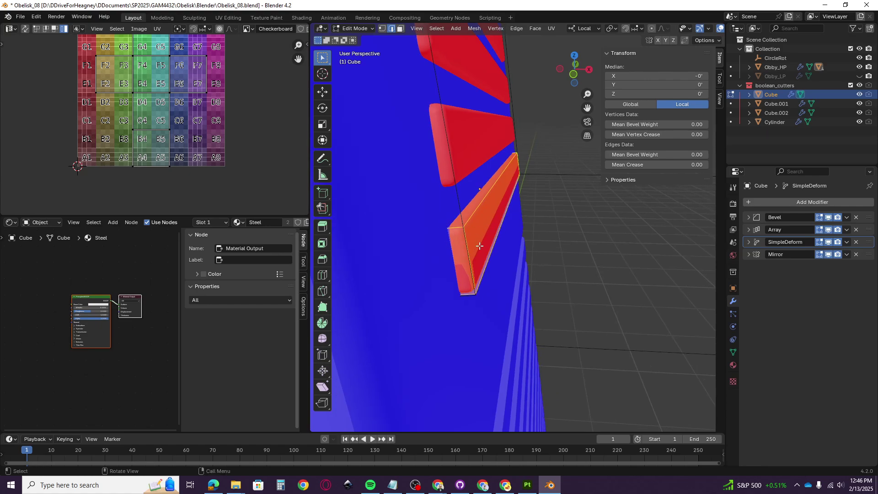
key(l)
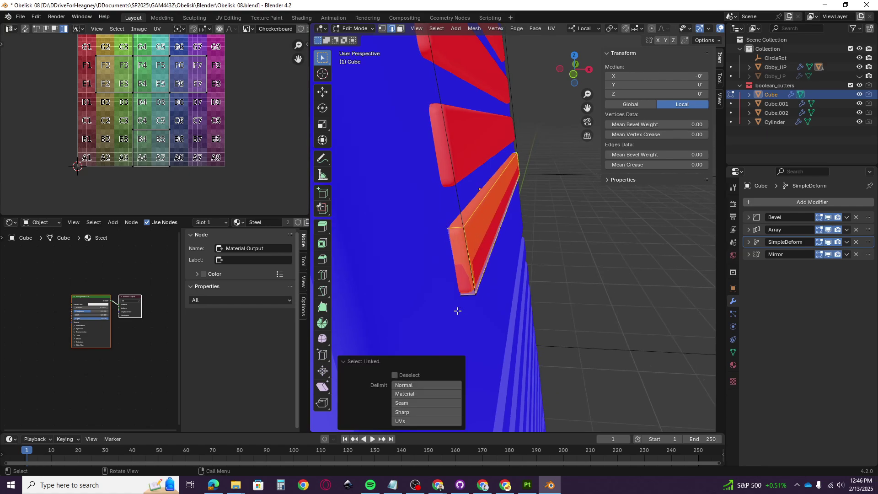
click(486, 214)
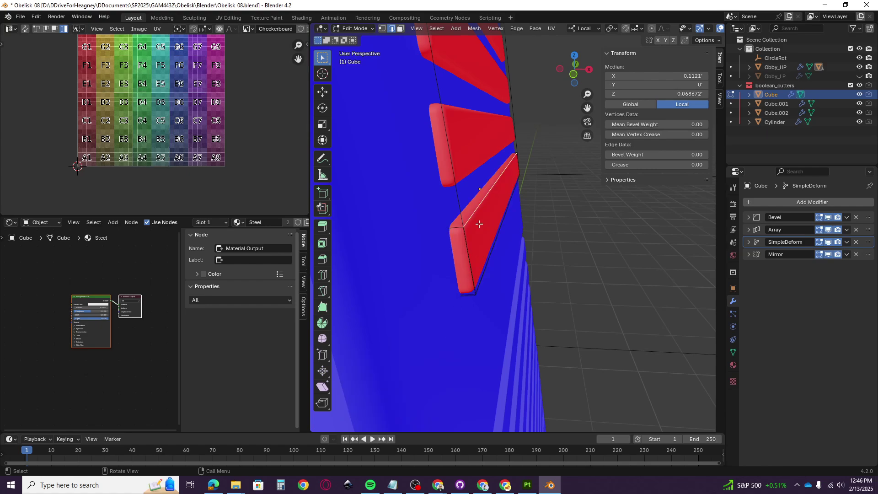
key(3)
click(475, 230)
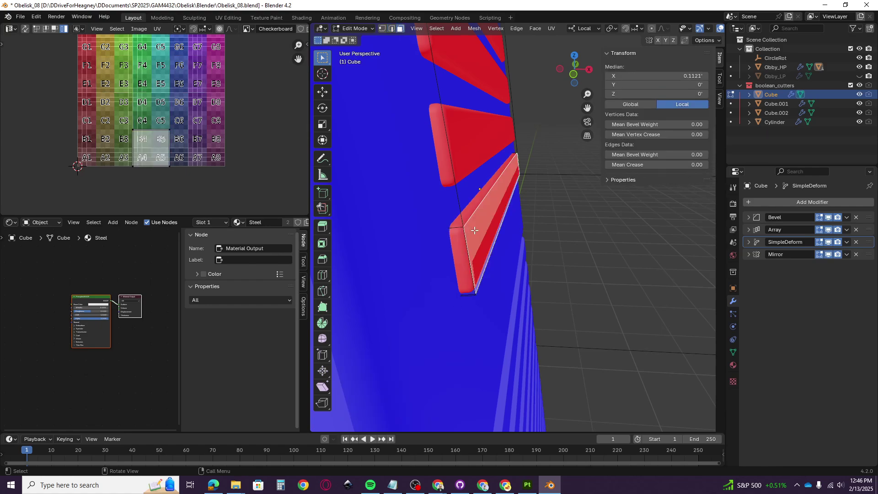
key(l)
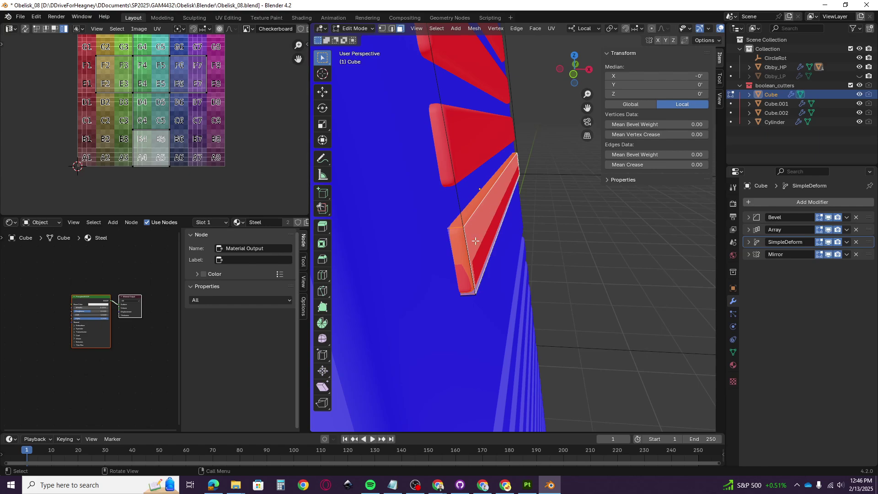
click(474, 29)
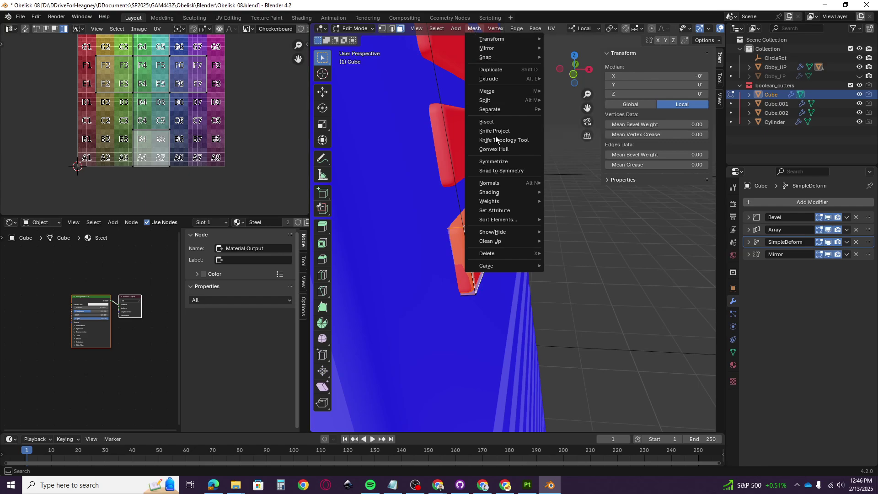
mouse_move(501, 184)
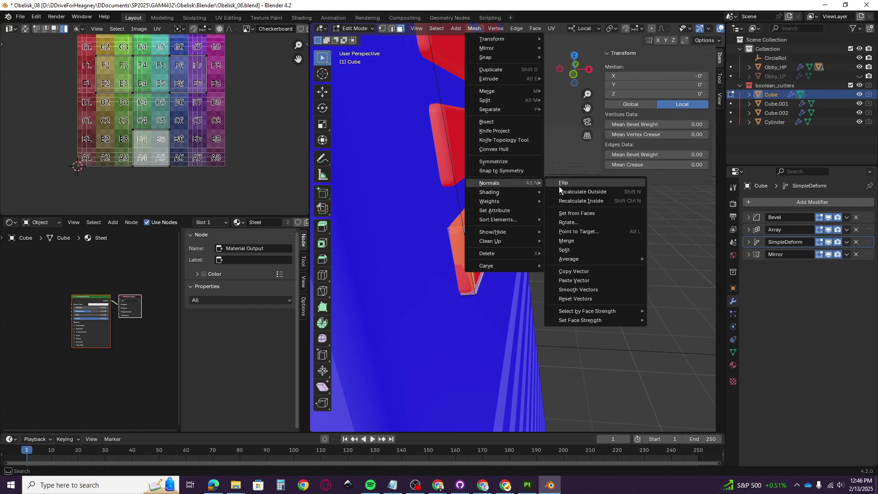
click(602, 191)
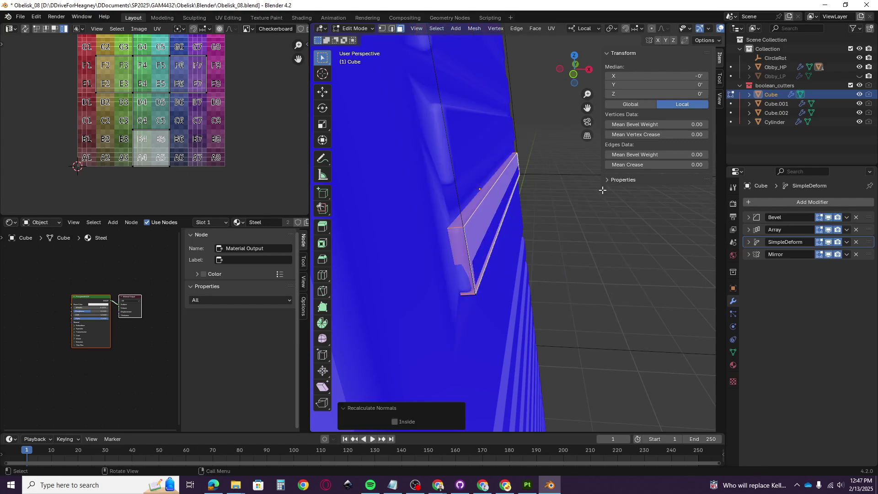
Return to Object Mode, select Obby_HP and move its boolean_Cube modifier above the Bevel modifier in the stack
click(577, 256)
middle_drag(582, 277, 554, 270)
middle_drag(492, 215, 424, 155)
scroll(460, 220, down, 2)
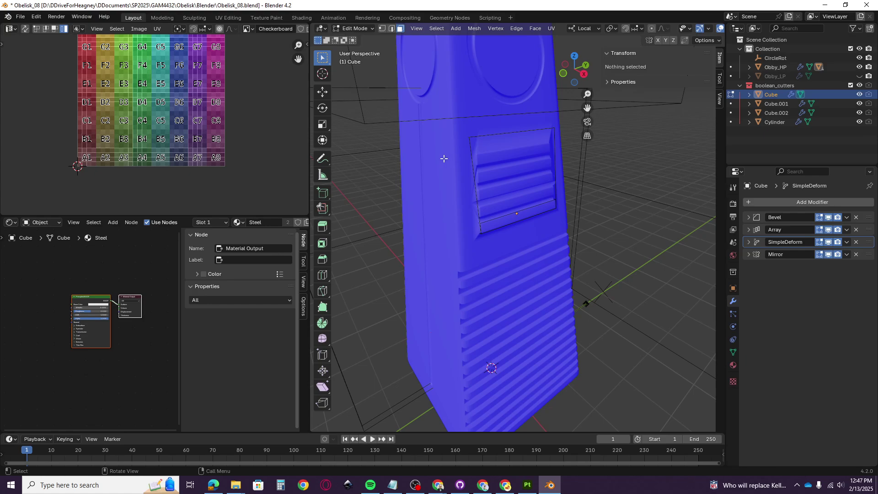
key(Tab)
click(448, 185)
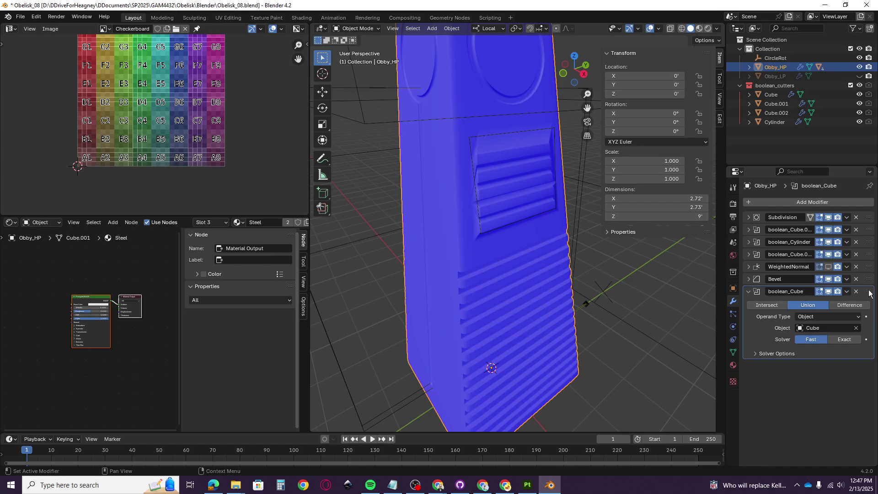
drag(869, 293, 862, 279)
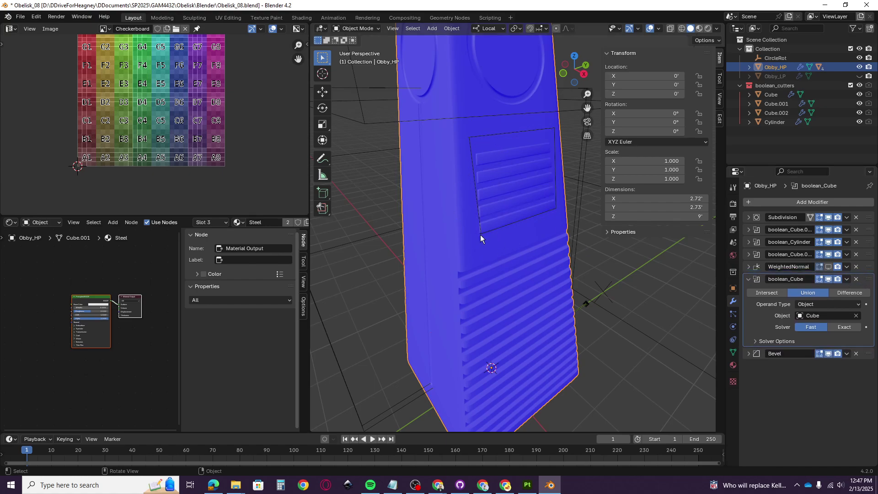
scroll(463, 150, up, 4)
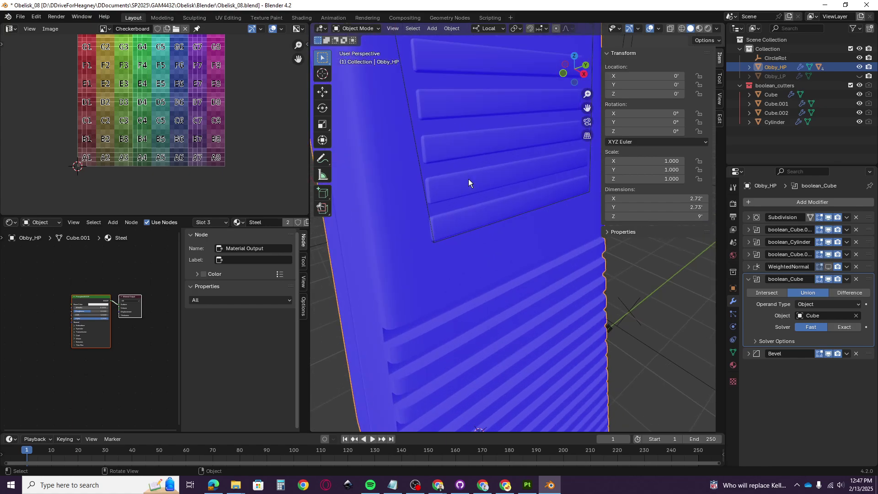
scroll(443, 207, down, 4)
mouse_move(462, 212)
middle_down()
mouse_move(446, 209)
mouse_move(447, 218)
mouse_move(468, 216)
mouse_move(474, 227)
mouse_move(435, 207)
mouse_move(451, 210)
middle_up()
scroll(473, 234, down, 3)
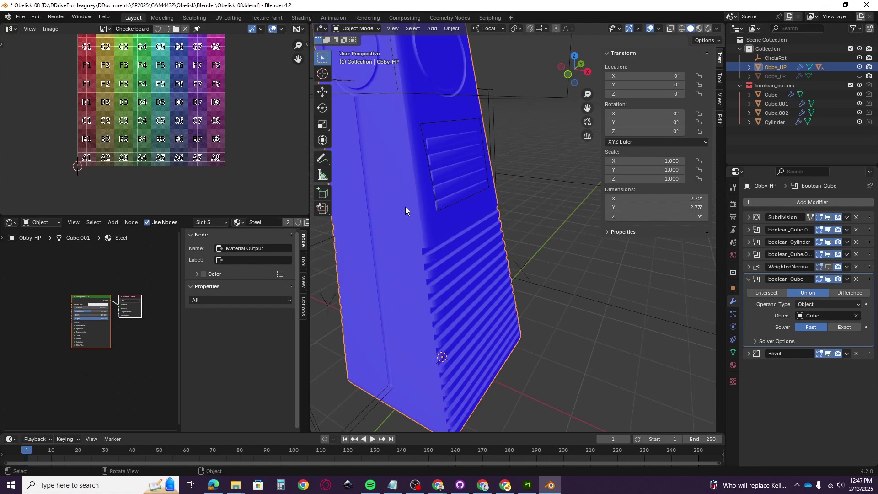
Recalculate the normals of the two lower faces on Obby_HP's plain side to the inside and check them in Object Mode
key(Tab)
click(388, 203)
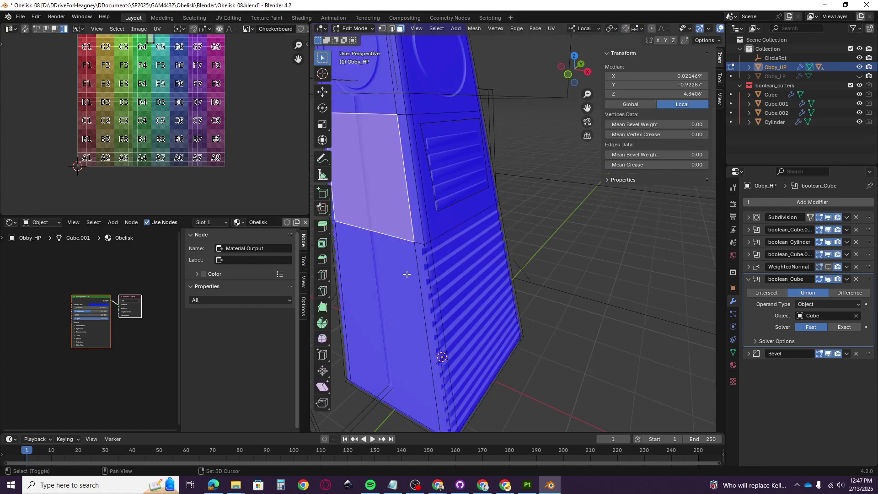
shift+click(404, 274)
right_click(384, 201)
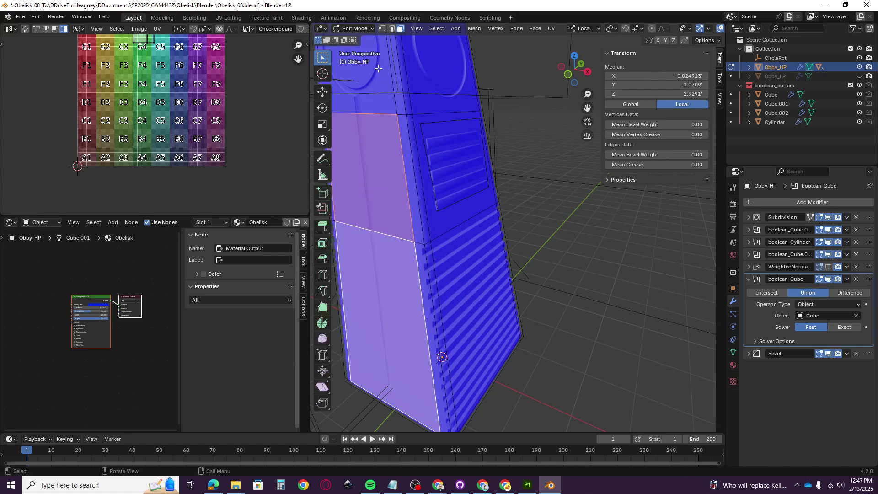
click(475, 28)
mouse_move(498, 92)
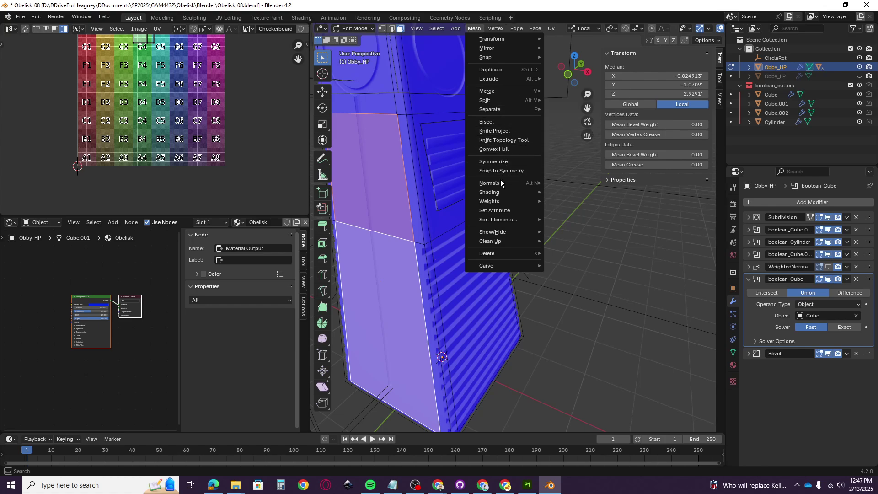
mouse_move(530, 184)
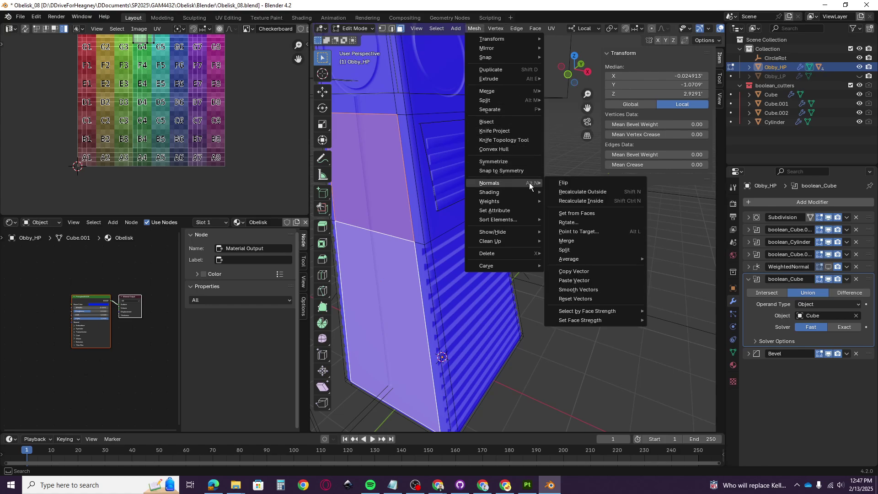
click(568, 201)
scroll(490, 181, up, 4)
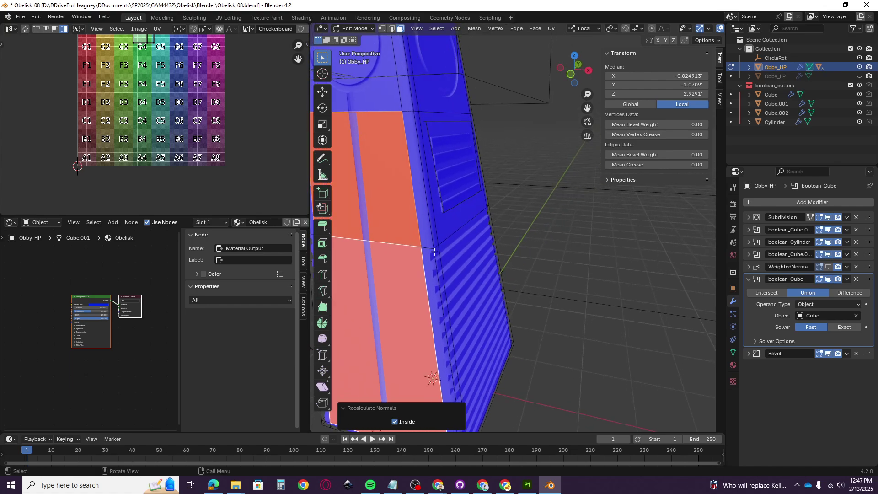
shift+middle_drag(490, 181, 500, 131)
click(633, 233)
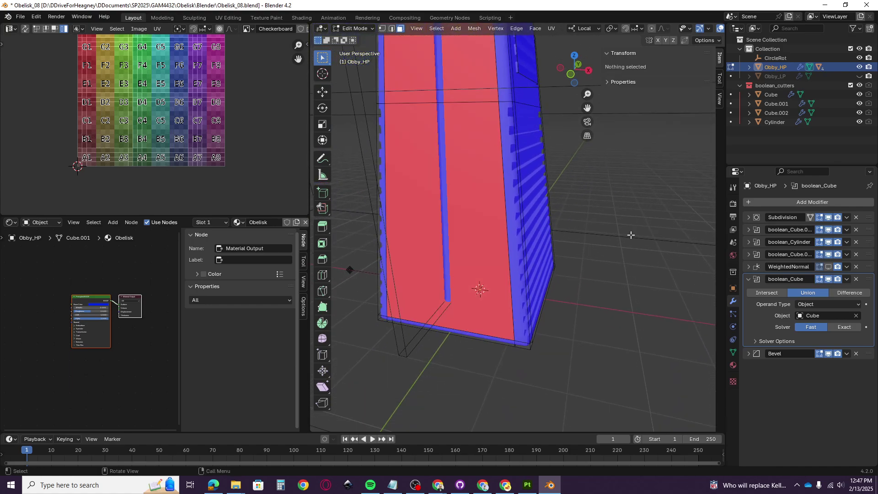
key(Tab)
scroll(581, 254, down, 5)
middle_drag(577, 253, 446, 117)
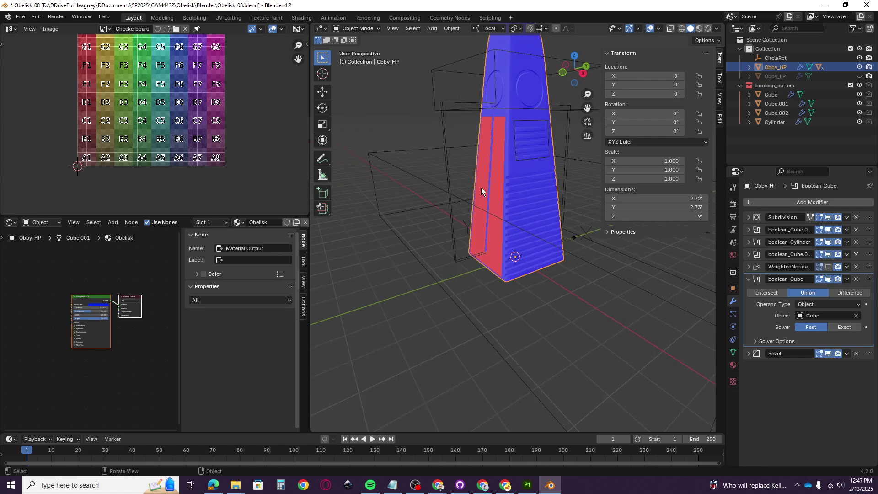
scroll(481, 200, up, 4)
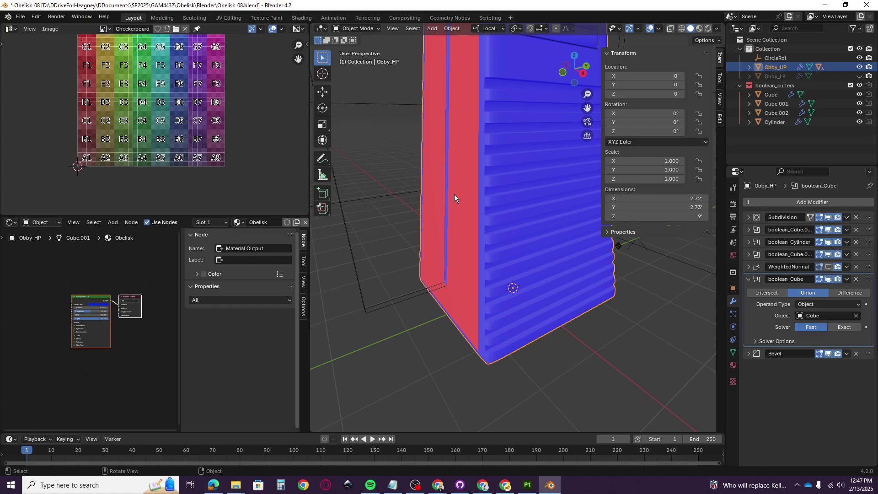
scroll(477, 176, down, 4)
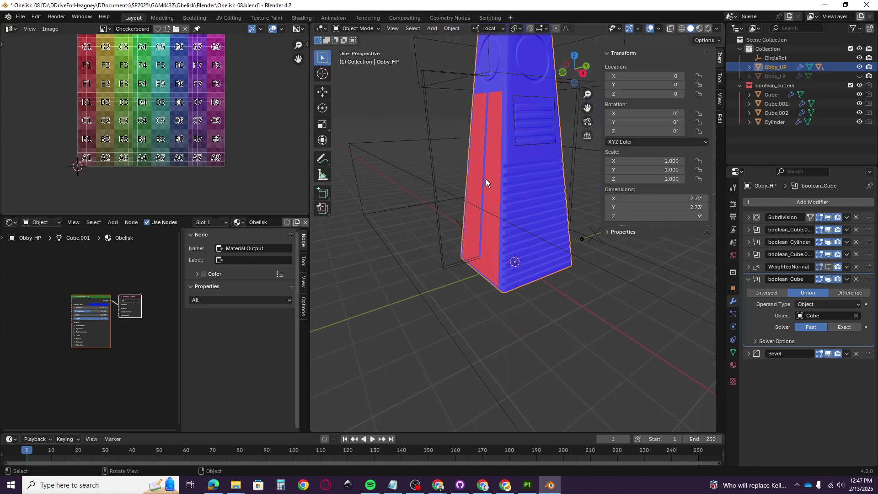
click(20, 19)
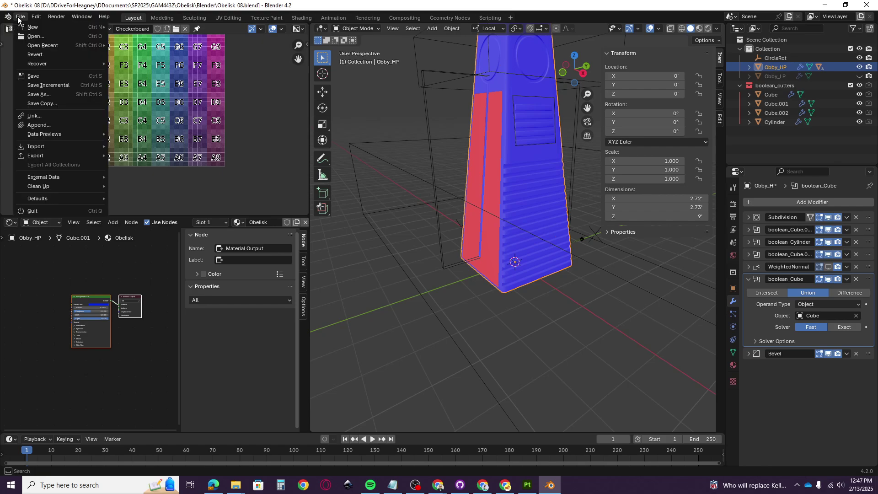
mouse_move(58, 157)
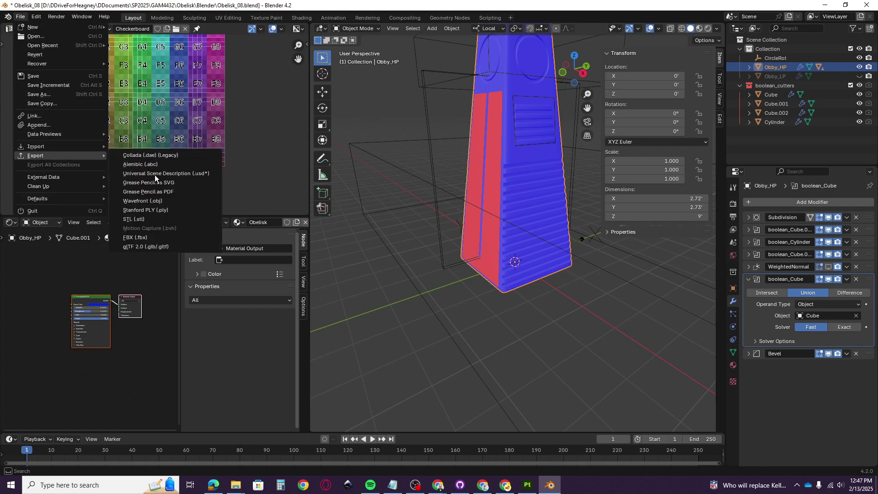
click(160, 239)
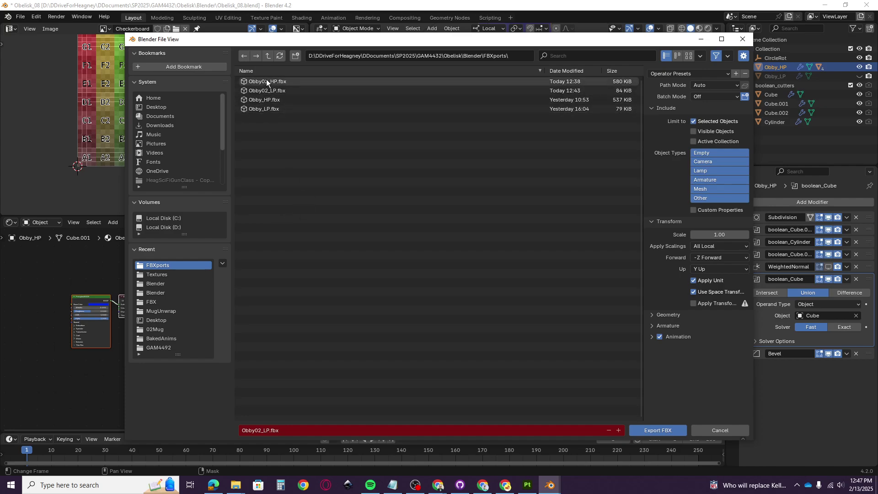
click(711, 430)
Undo the inside normal recalculation on Obby_HP's side faces and return to Object Mode
middle_drag(432, 248, 455, 254)
scroll(473, 178, up, 2)
key(ctrl+z)
key(ctrl+z)
key(ctrl+z)
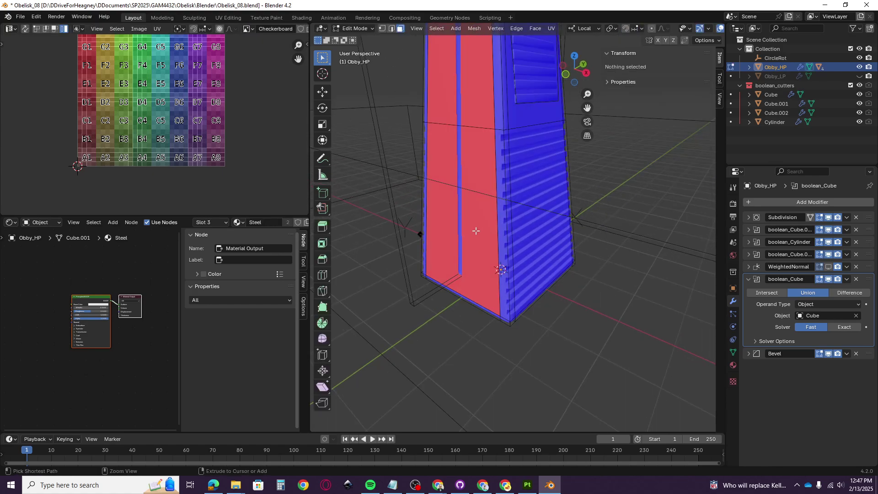
click(622, 338)
scroll(583, 316, down, 2)
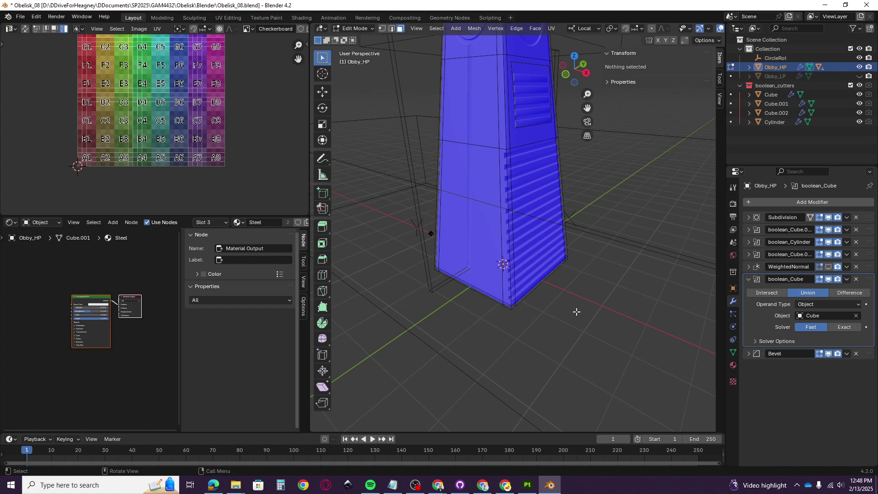
key(Tab)
Export the selected Obby_HP as FBX, overwriting Obby02_HP.fbx in the FBXports folder
middle_drag(484, 214, 337, 103)
click(20, 17)
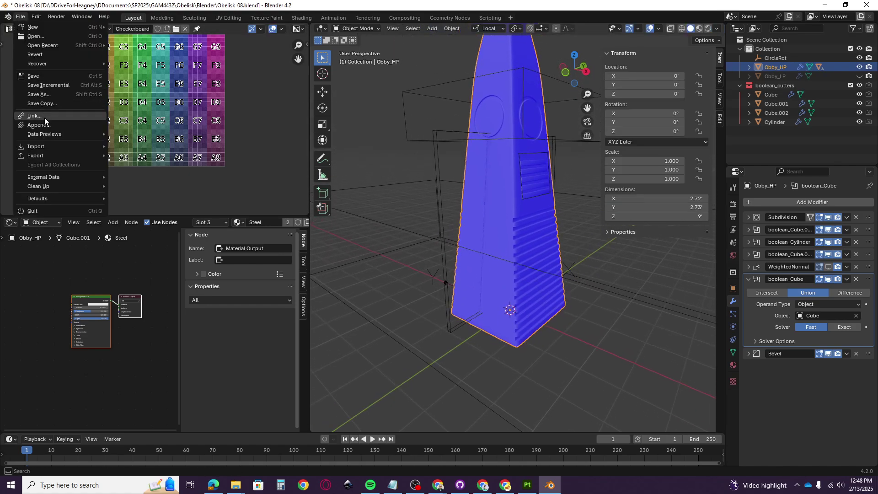
mouse_move(47, 155)
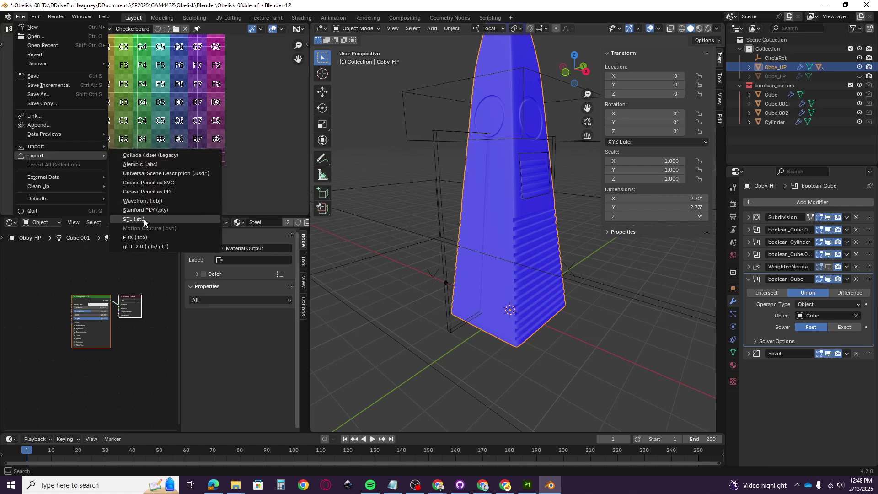
click(137, 237)
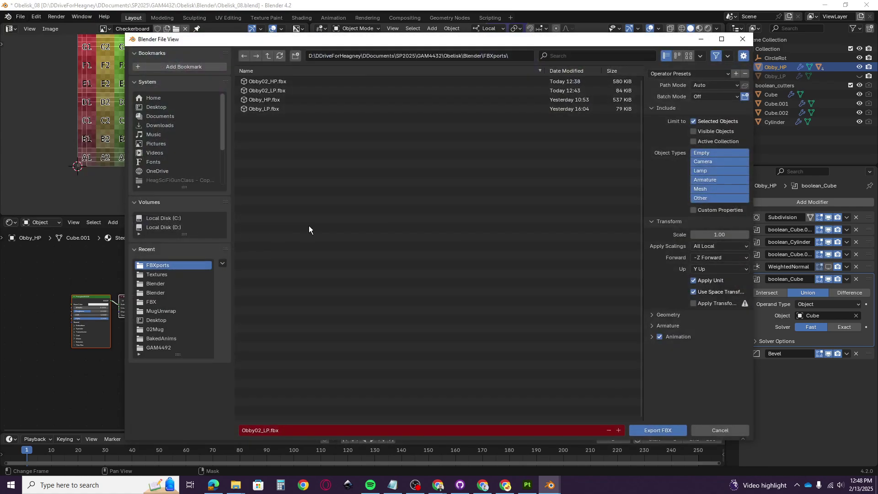
click(260, 84)
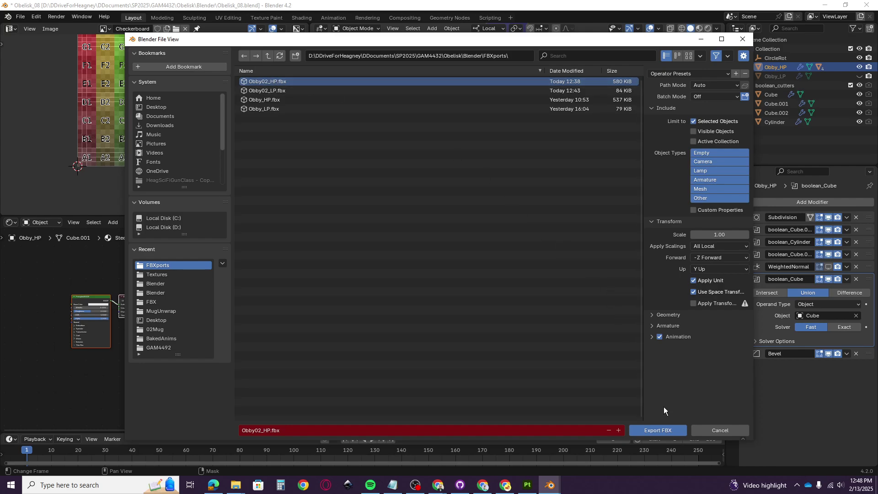
click(660, 430)
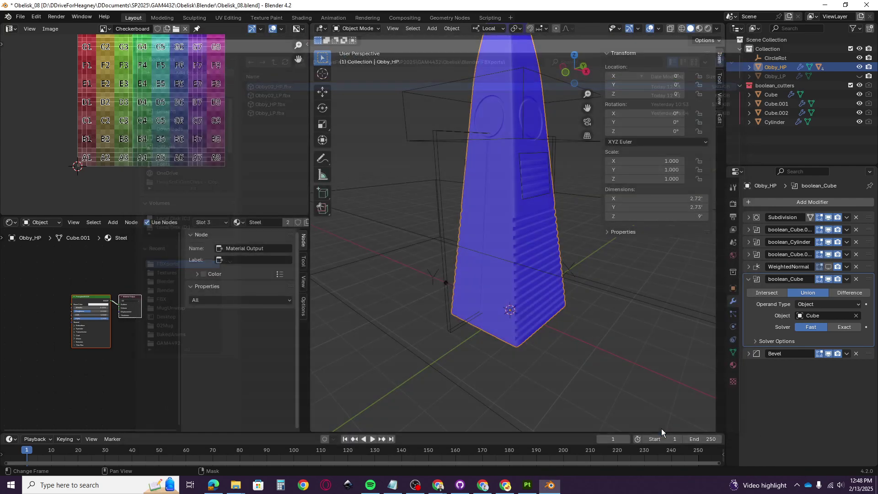
Switch to Substance 3D Painter, open the mesh map baking mode and examine the overlaid obelisk meshes around the slats
click(527, 488)
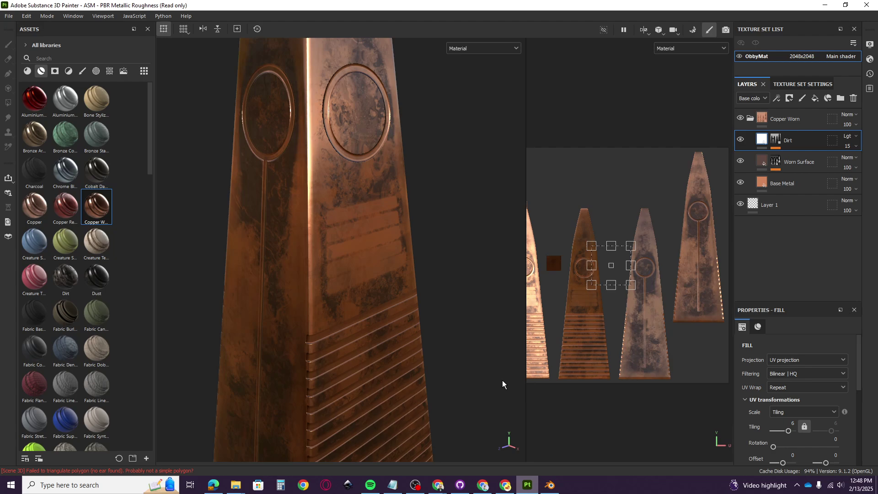
click(693, 30)
mouse_move(577, 382)
alt+mouse_down()
mouse_move(588, 365)
mouse_move(700, 360)
mouse_move(658, 336)
alt+mouse_up()
scroll(627, 318, up, 5)
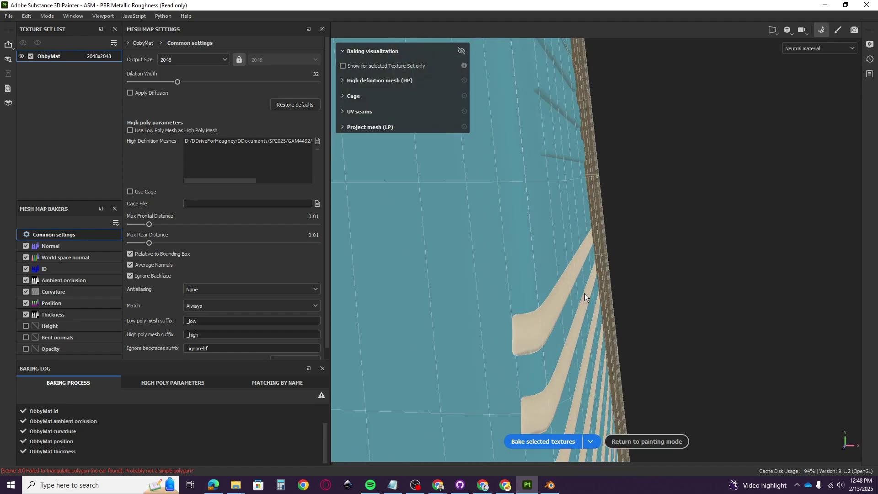
alt+drag(572, 292, 514, 341)
scroll(521, 347, down, 3)
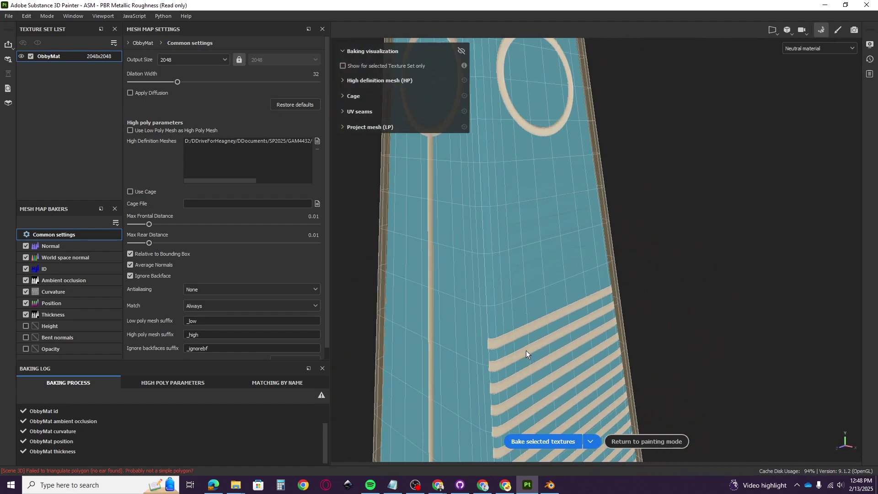
Switch back to Blender, hide Obby_HP, show Obby_LP and enter Edit Mode on it
click(820, 7)
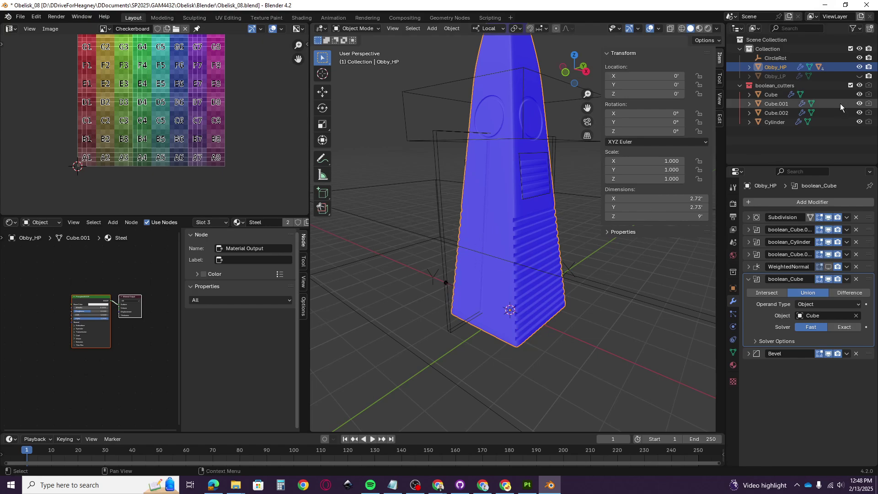
click(860, 66)
click(859, 76)
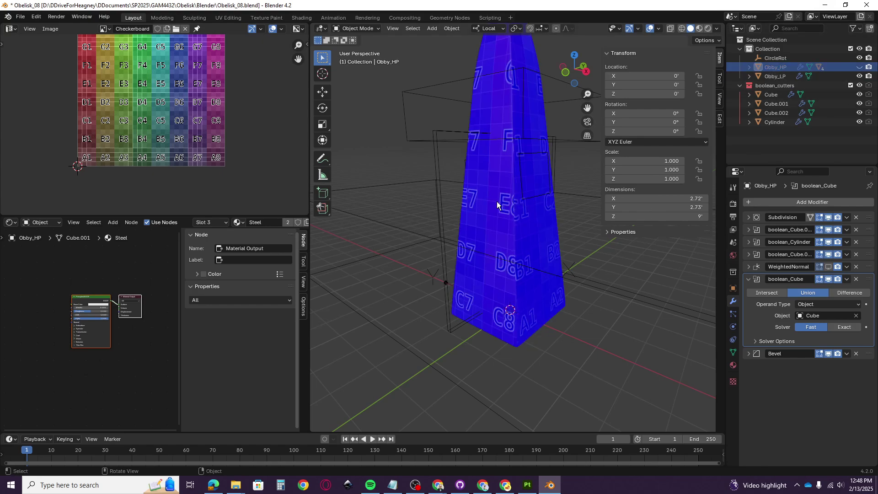
click(497, 215)
key(Tab)
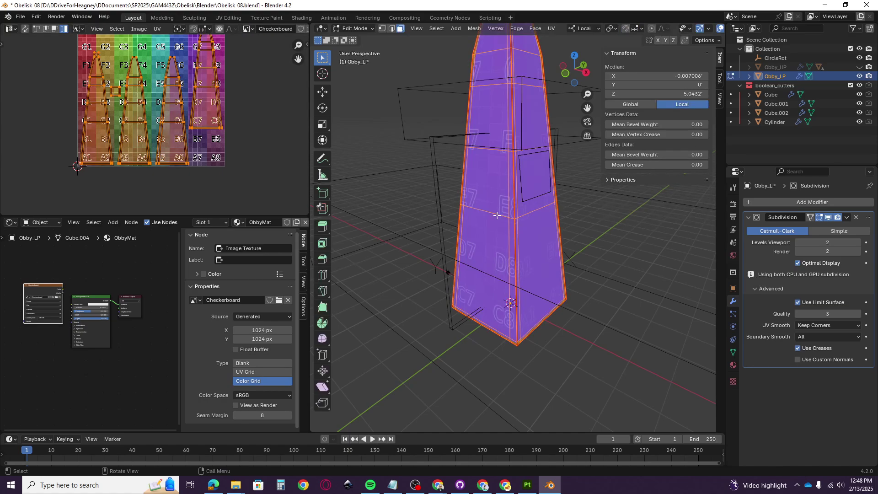
Recalculate normals inside on two stacked mid-height faces on one side of Obby_LP and return to Object Mode
click(497, 202)
shift+click(496, 236)
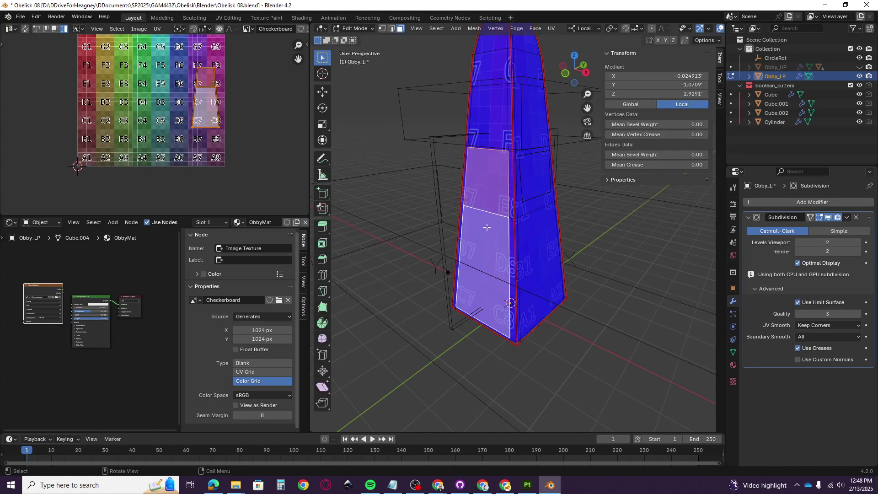
click(487, 227)
click(487, 193)
ctrl+click(486, 224)
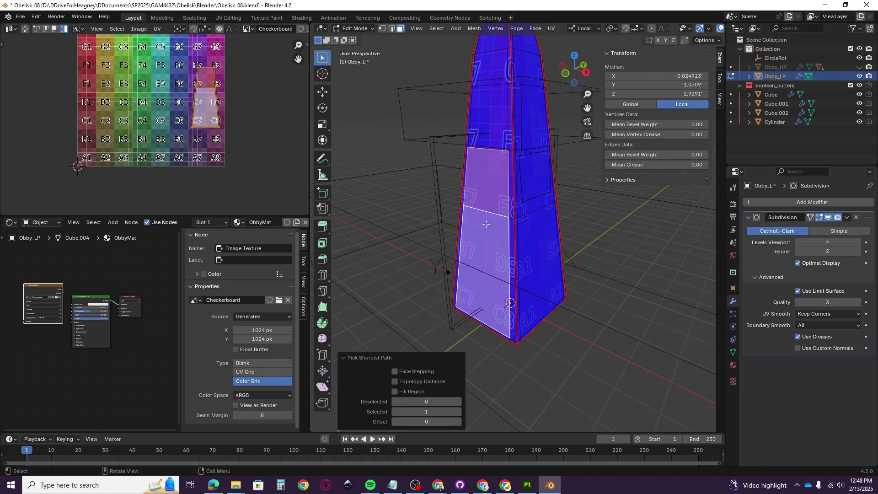
click(486, 231)
click(482, 196)
ctrl+click(502, 127)
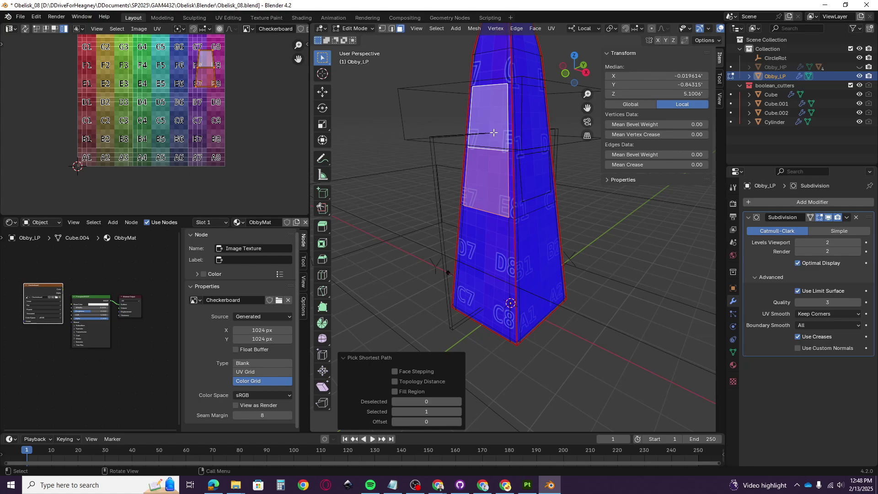
click(476, 28)
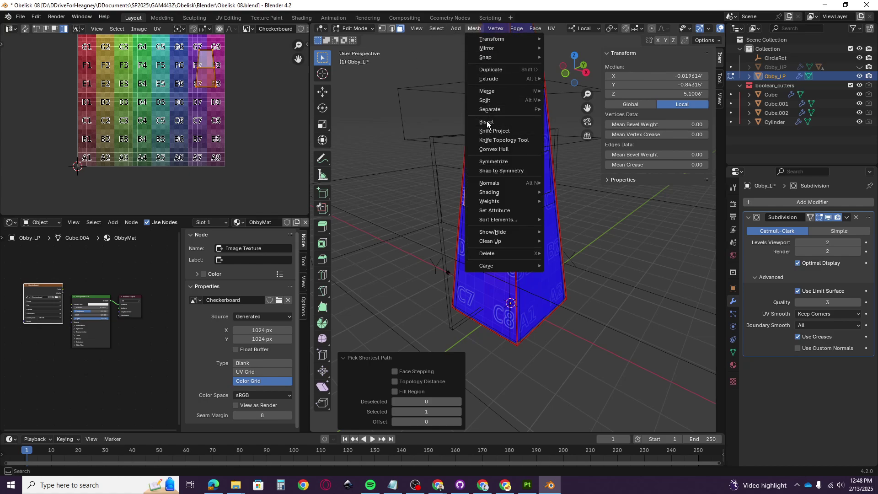
mouse_move(504, 192)
mouse_move(538, 185)
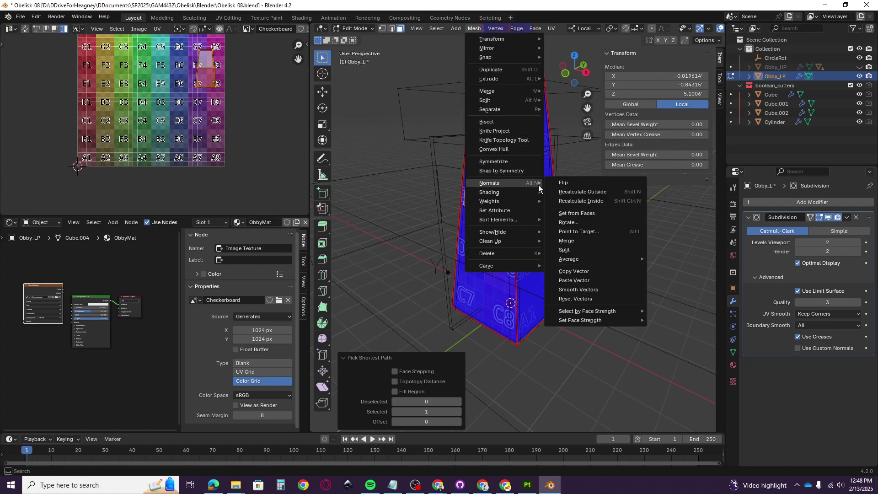
click(579, 200)
click(616, 266)
key(Tab)
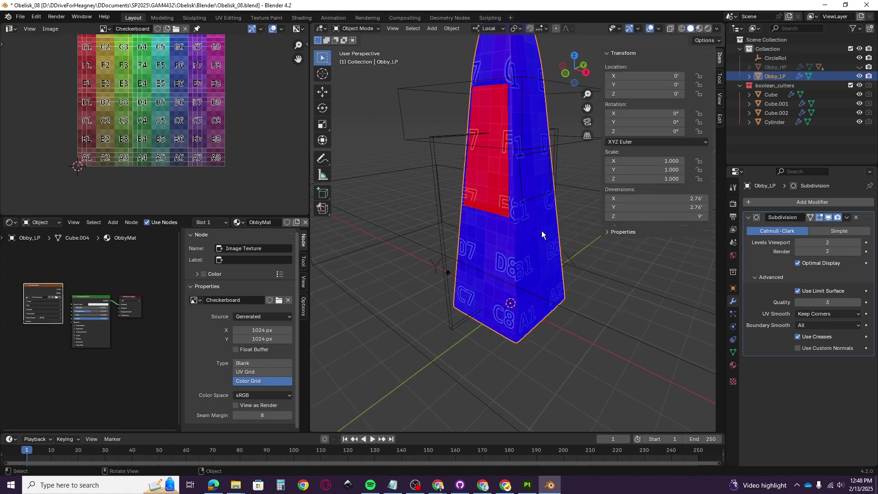
Export the selected Obby_LP as FBX, overwriting Obby02_LP.fbx in the FBXports folder
click(23, 21)
mouse_move(69, 157)
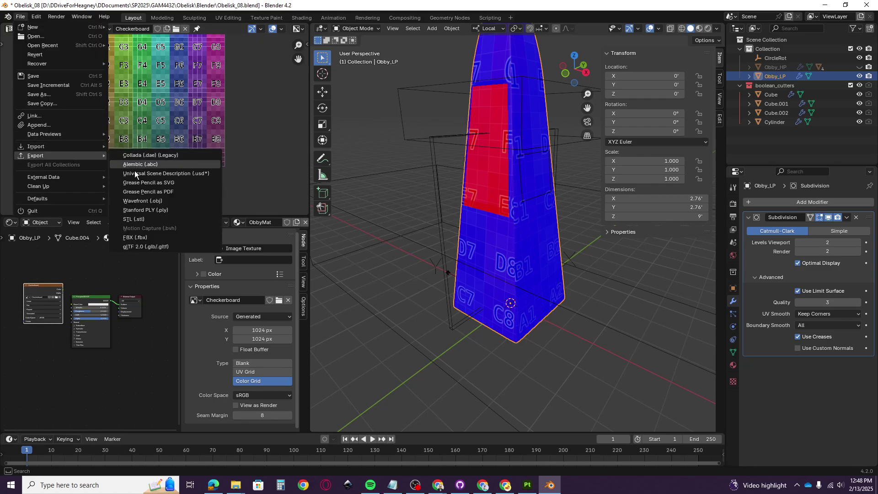
click(147, 237)
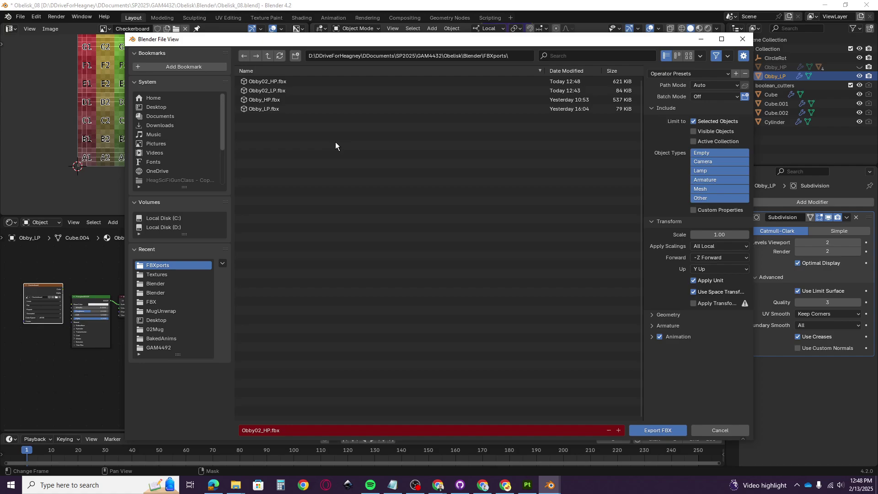
click(264, 91)
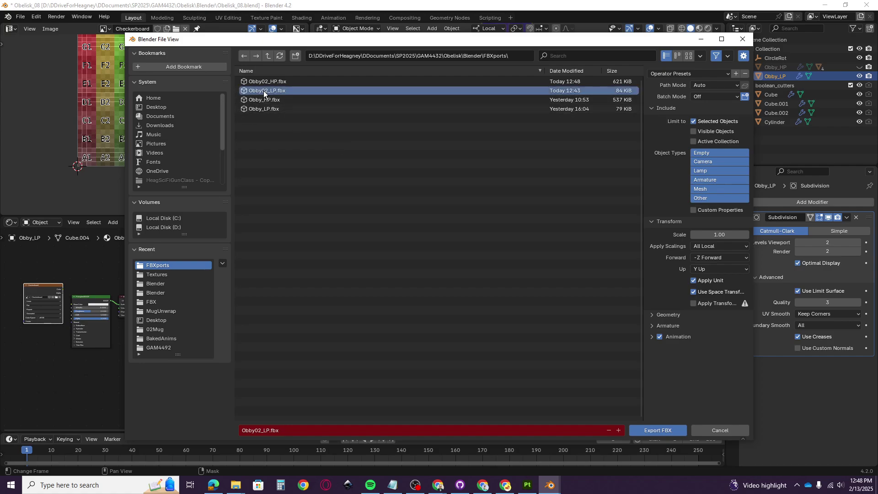
click(644, 430)
Switch to Substance 3D Painter, return to painting mode and reimport the mesh to check the obelisk's faces
click(528, 485)
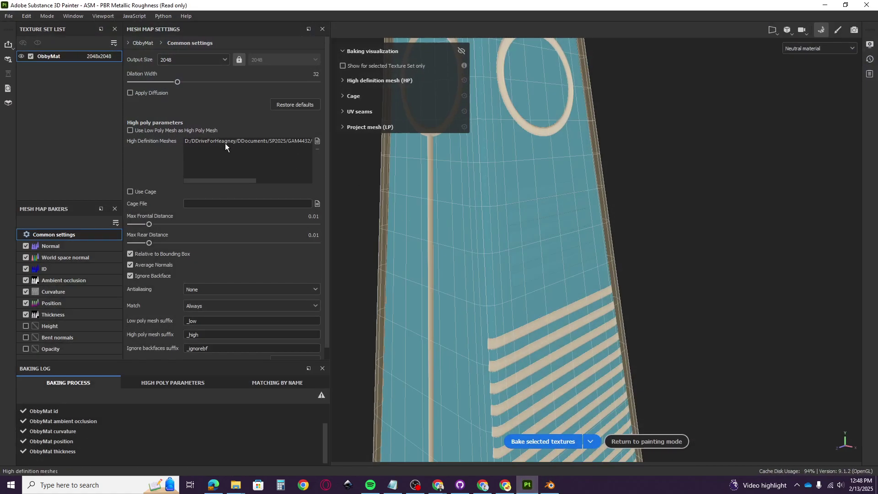
click(839, 30)
alt+drag(260, 254, 157, 130)
click(39, 17)
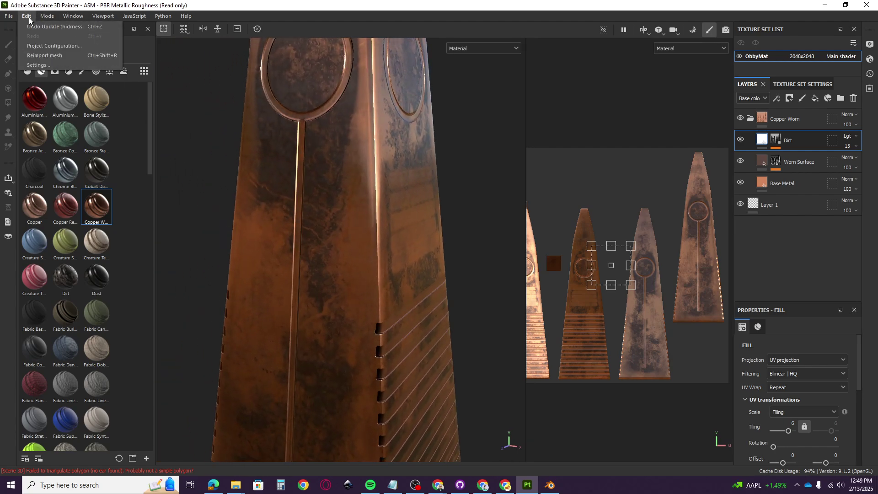
click(41, 56)
alt+drag(329, 283, 309, 309)
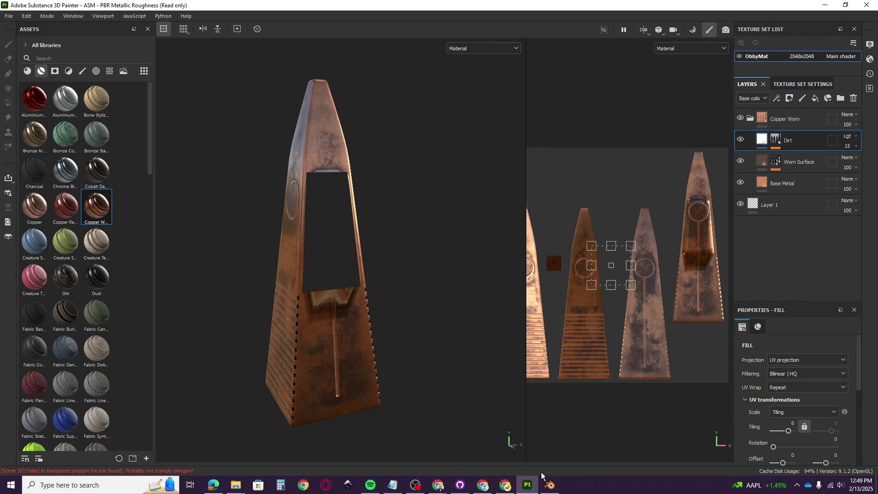
Switch to Blender, recalculate normals inside on all faces of Obby_LP and return to Object Mode
click(549, 446)
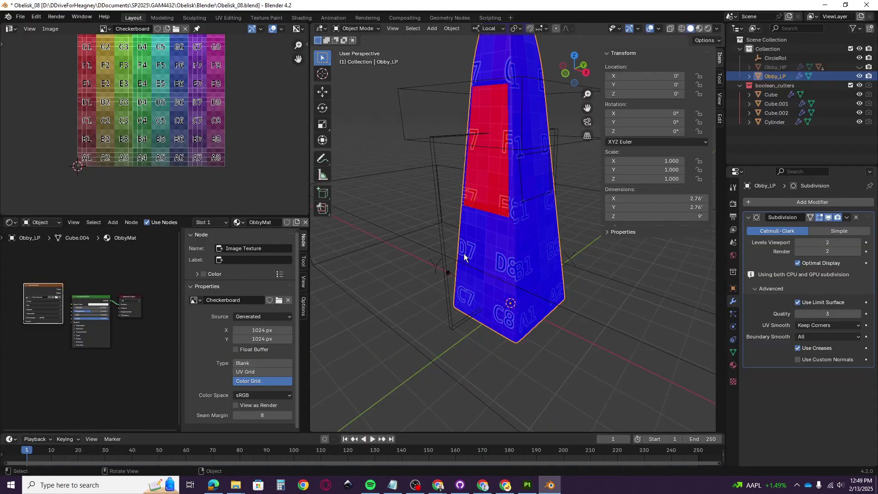
key(Tab)
key(a)
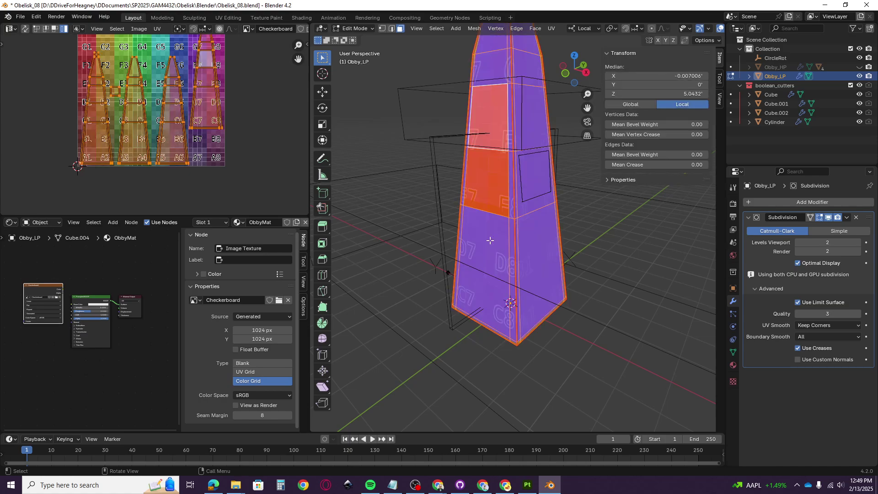
click(473, 29)
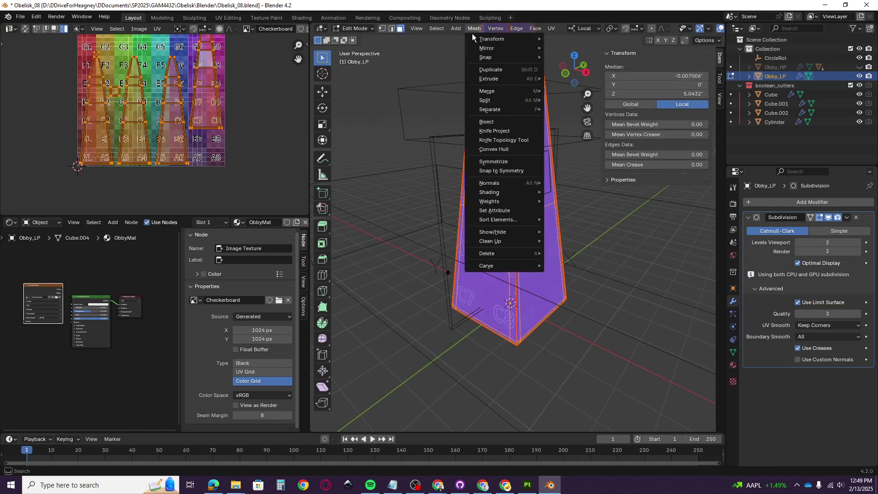
mouse_move(503, 183)
click(574, 200)
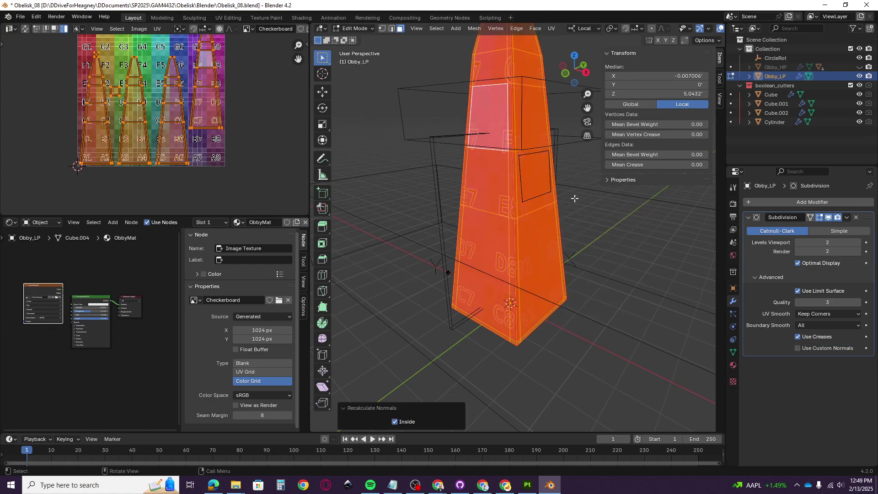
key(alt+a)
middle_drag(609, 278, 439, 265)
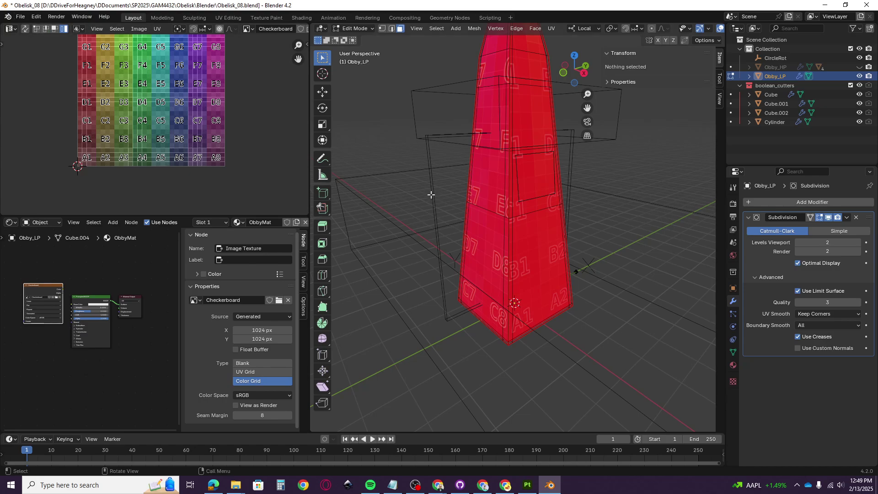
key(Tab)
Export Obby_LP with the inverted normals as FBX, overwriting Obby02_LP.fbx in the FBXports folder
click(21, 16)
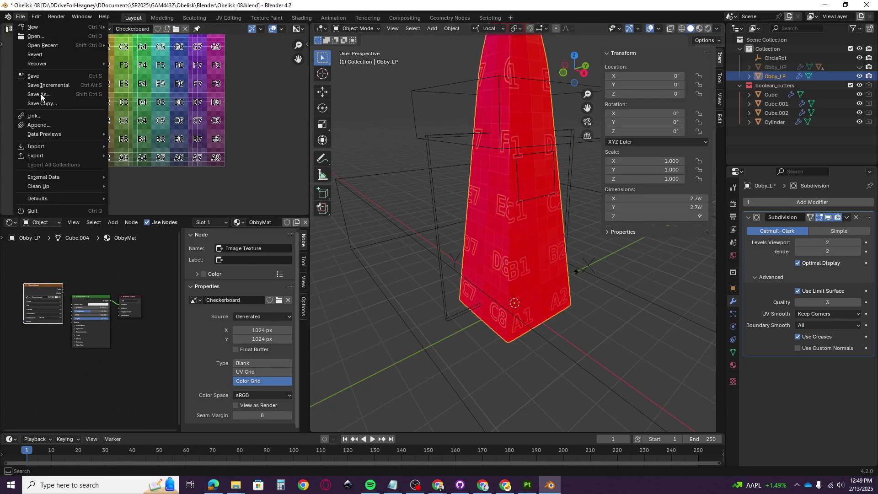
mouse_move(101, 156)
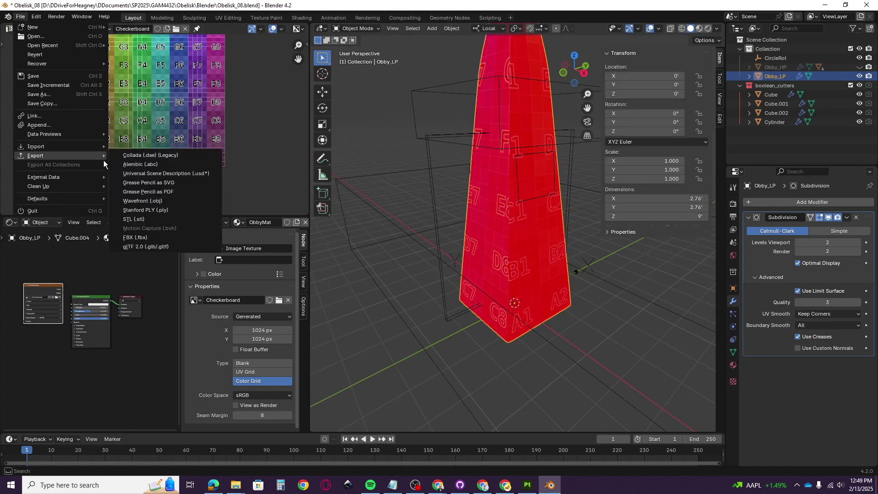
click(145, 238)
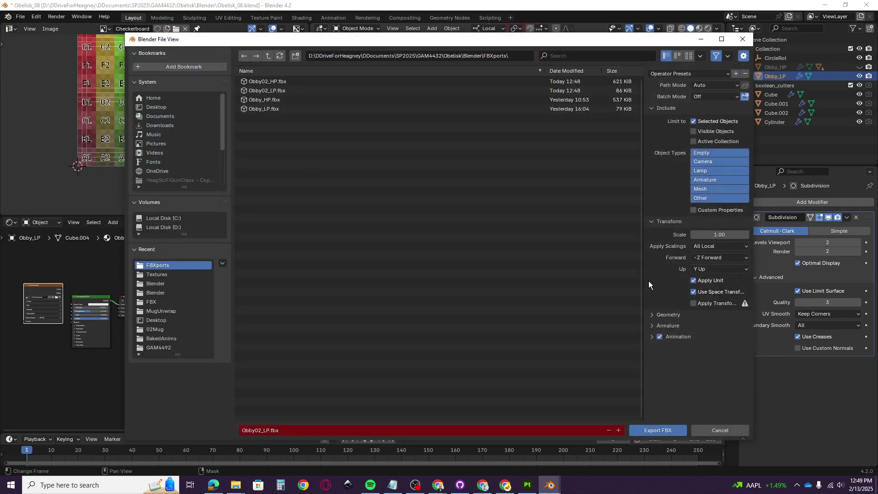
click(258, 91)
click(655, 433)
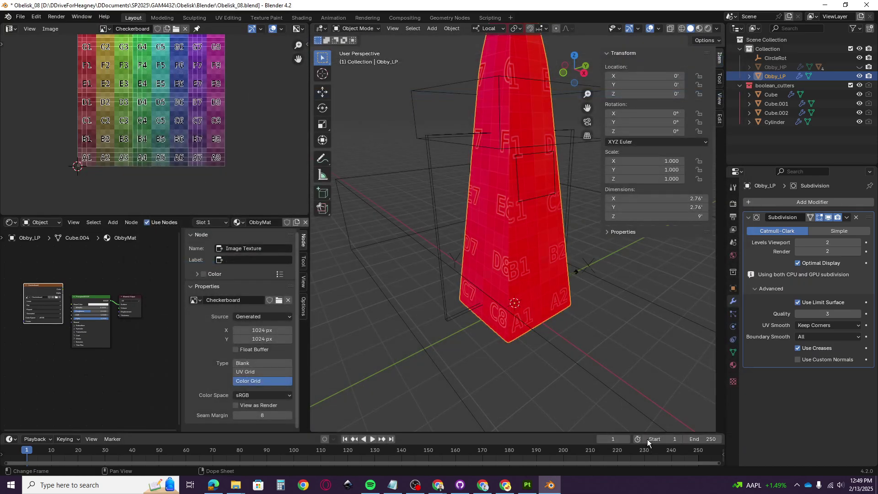
Switch to Substance 3D Painter, reimport the updated mesh and examine the obelisk's sides, slats and base
click(528, 485)
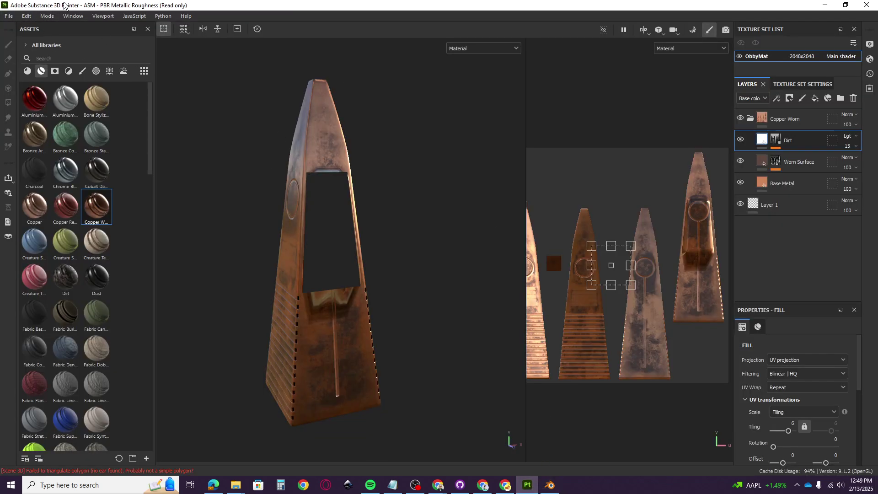
click(27, 17)
click(51, 55)
alt+drag(339, 274, 292, 299)
scroll(313, 360, up, 5)
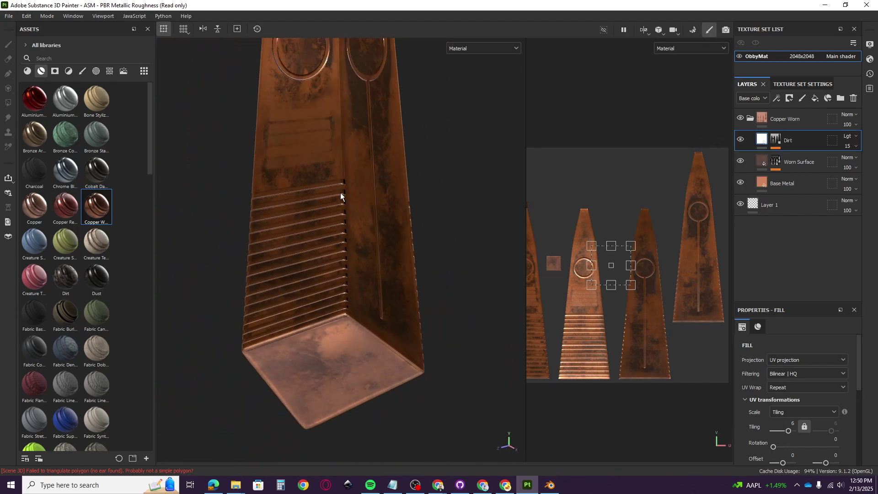
scroll(347, 188, down, 3)
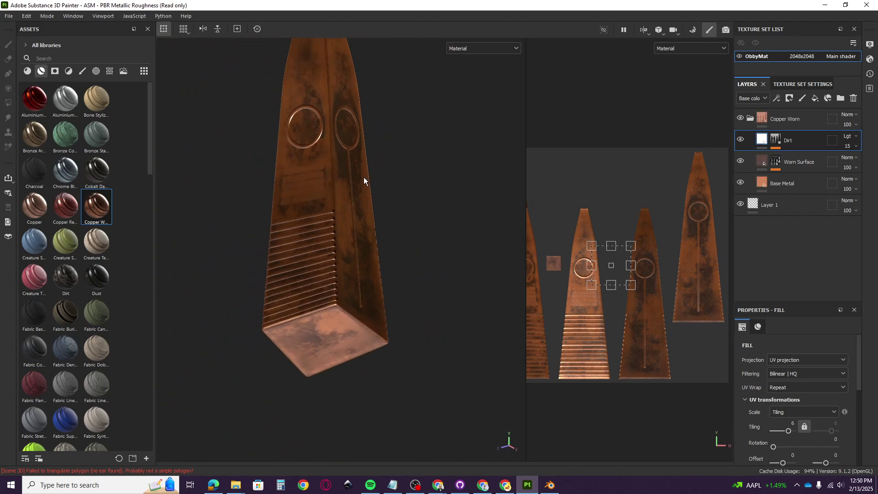
scroll(295, 263, up, 4)
alt+drag(316, 324, 356, 313)
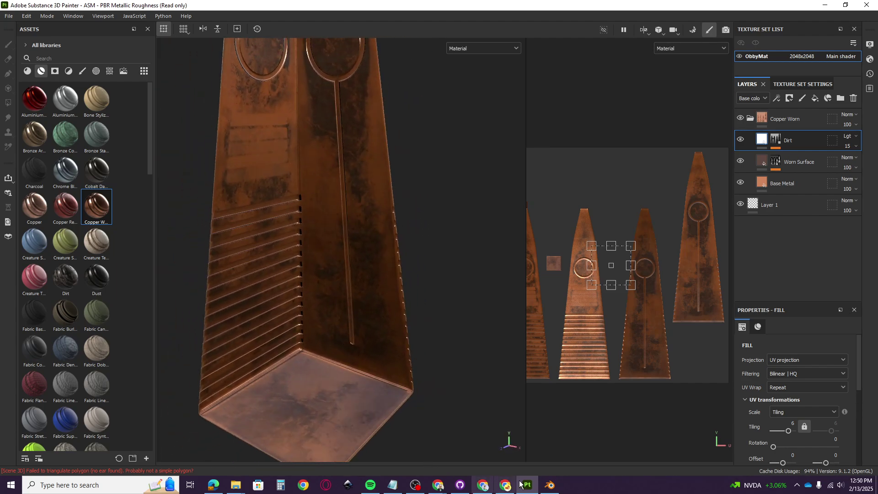
Switch to Blender, enter Edit Mode on Obby_LP and recalculate normals outside on all of its faces
key(alt+Tab)
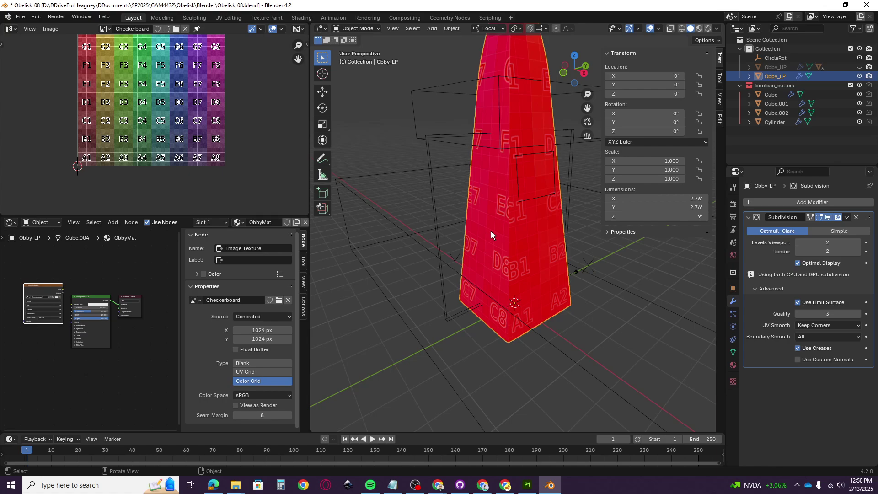
key(Tab)
key(a)
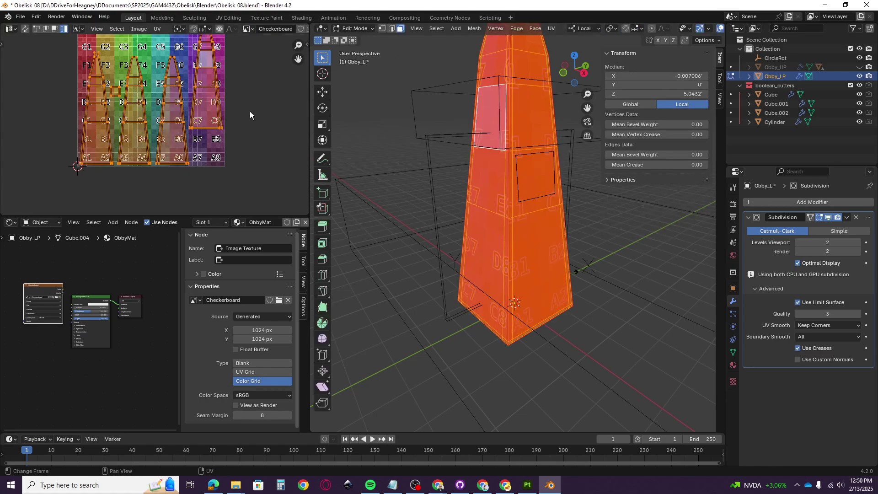
click(475, 29)
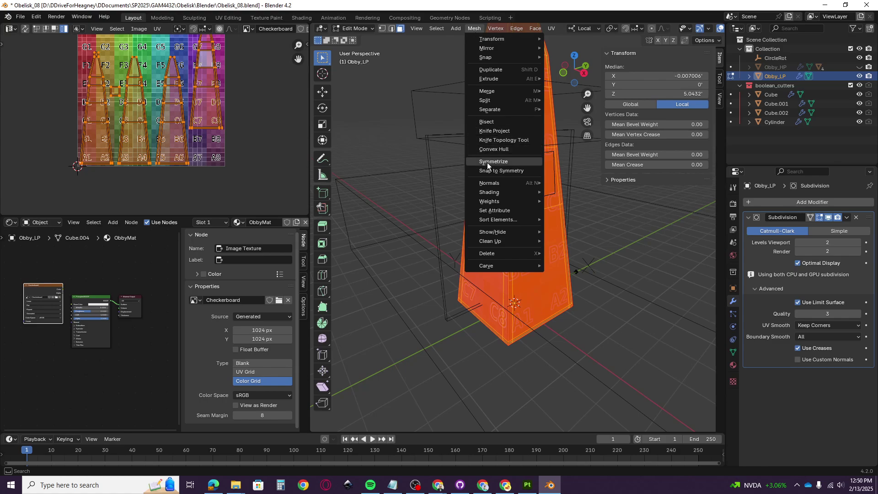
mouse_move(500, 183)
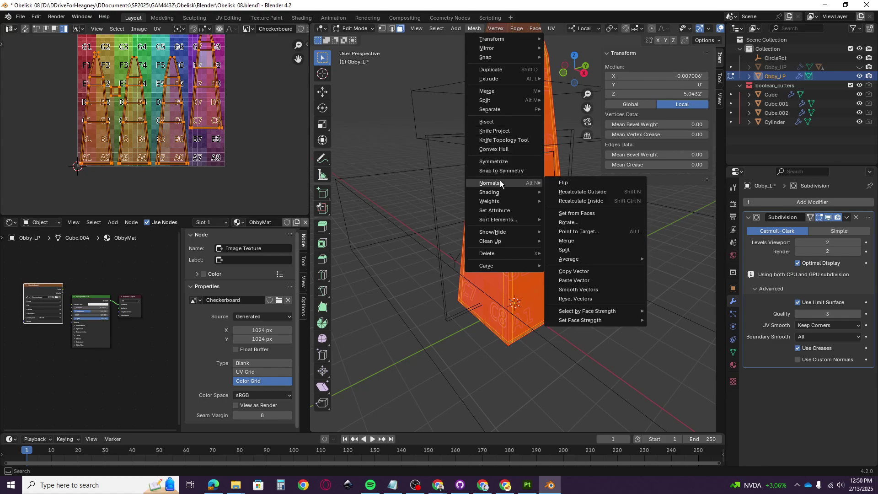
click(568, 185)
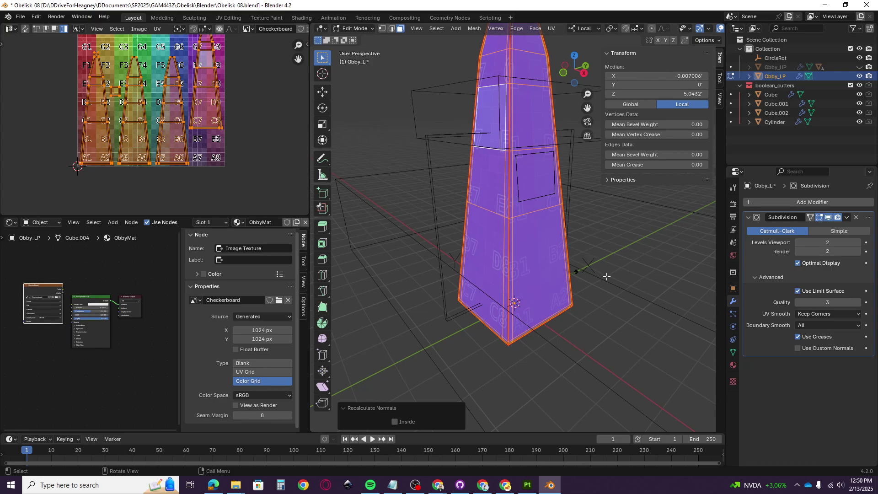
click(569, 239)
mouse_move(579, 241)
middle_down()
mouse_move(596, 229)
mouse_move(658, 335)
mouse_move(618, 254)
mouse_move(588, 248)
middle_up()
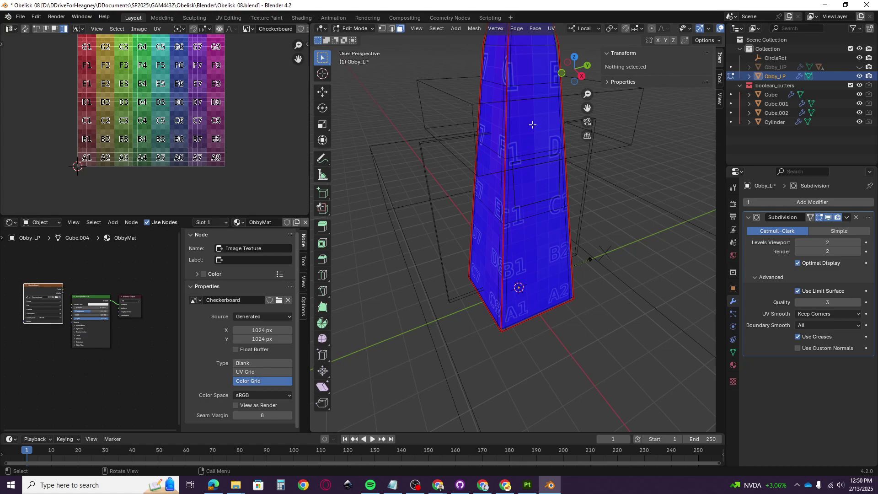
Select the whole Obby_LP mesh again, repeat the outside normal recalculation and return to Object Mode
key(a)
click(476, 28)
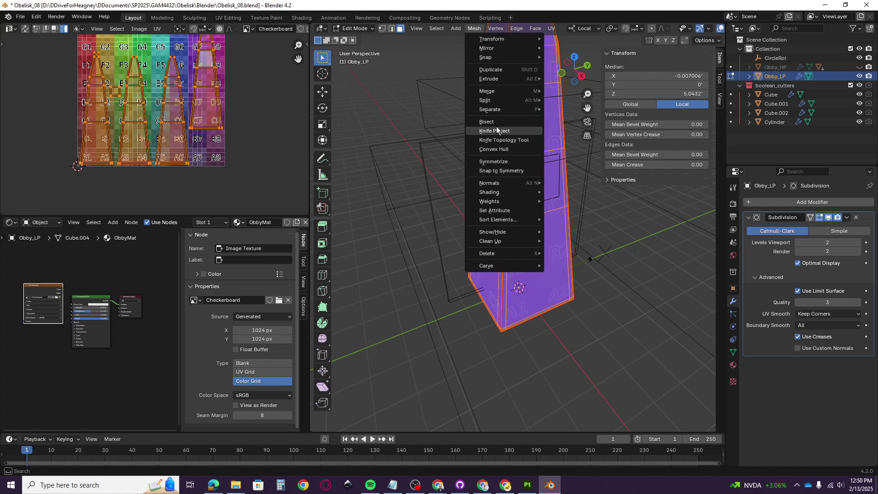
mouse_move(506, 182)
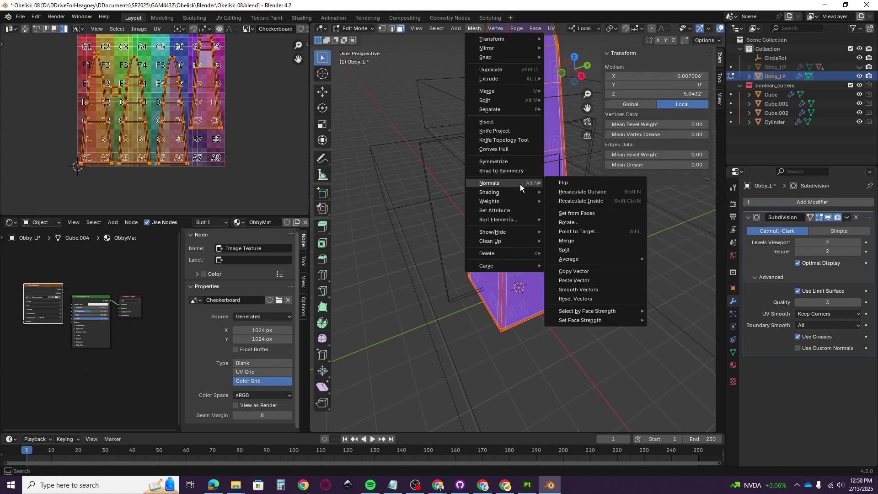
click(579, 191)
key(Tab)
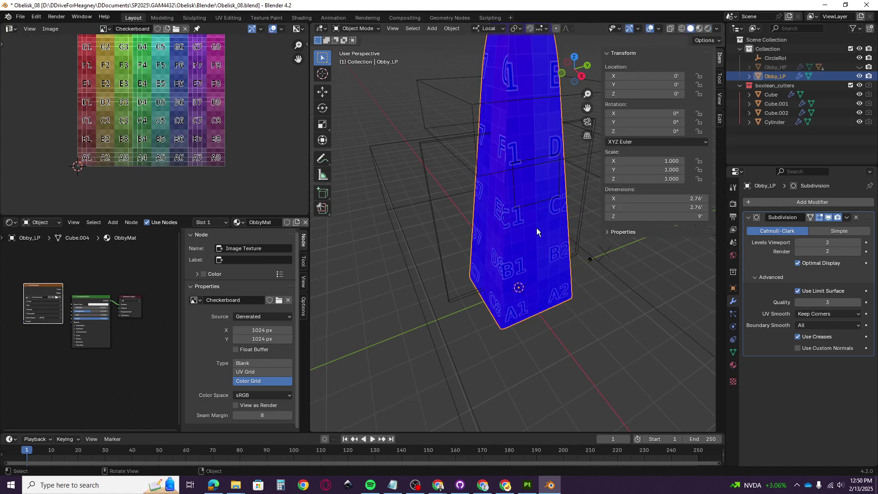
Export Obby_LP with outward-facing normals as FBX over Obby02_LP.fbx in the FBXports folder
middle_drag(523, 248, 476, 180)
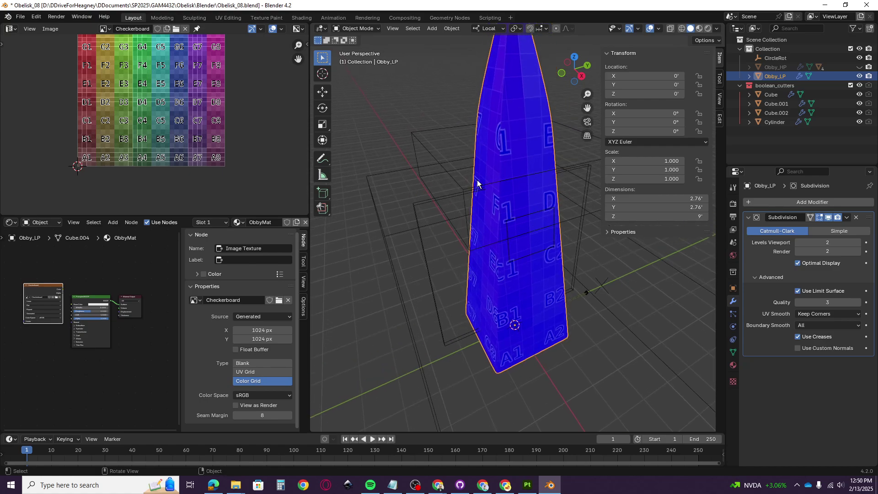
click(21, 18)
mouse_move(68, 155)
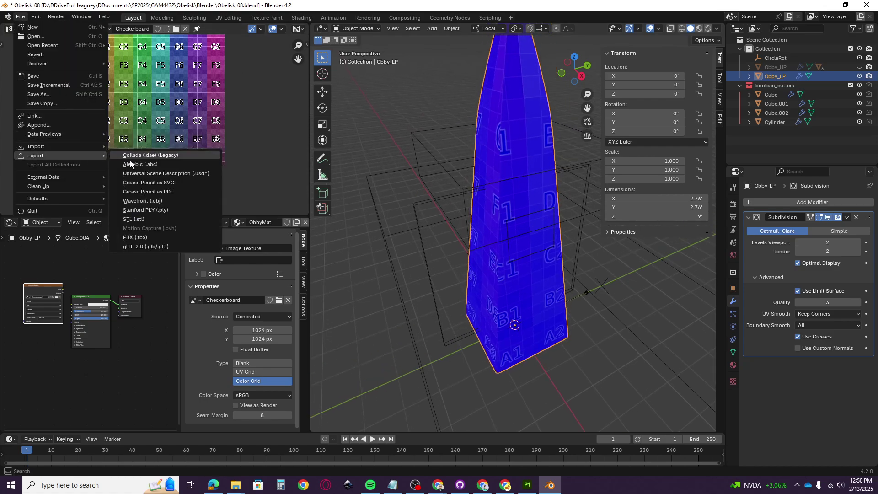
click(150, 239)
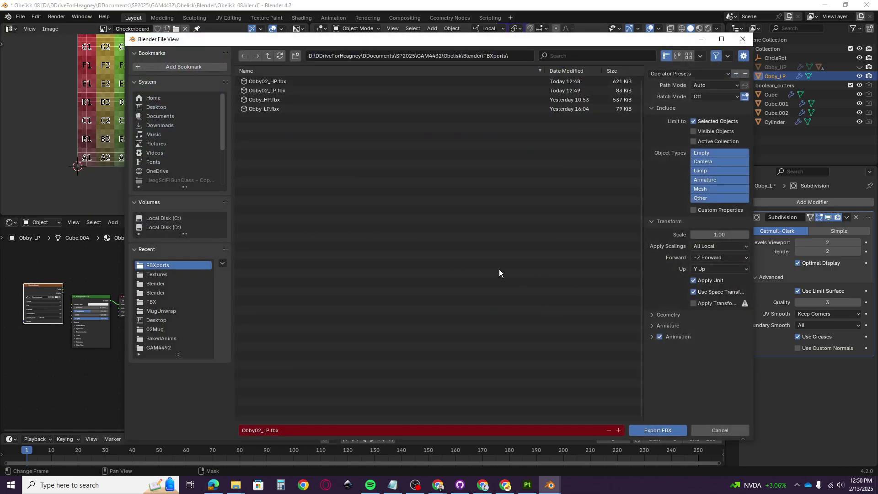
Export the selected Obby_LP mesh as FBX, overwriting Obby02_LP.fbx in the FBXports folder
click(267, 90)
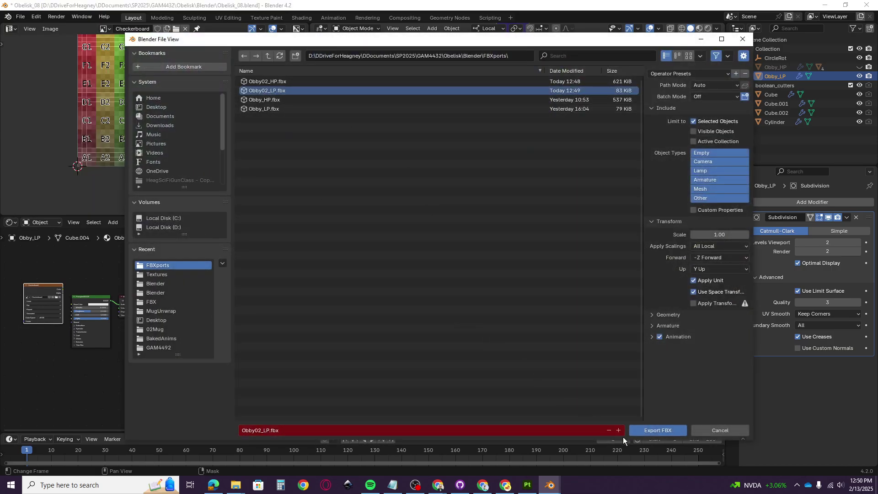
click(652, 433)
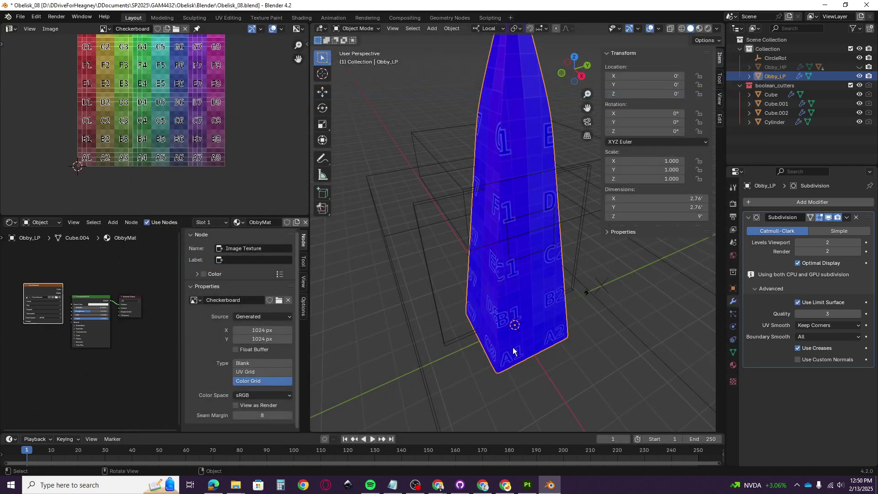
Switch to Substance 3D Painter, reimport the updated obelisk mesh and inspect its details up close
click(534, 488)
click(27, 16)
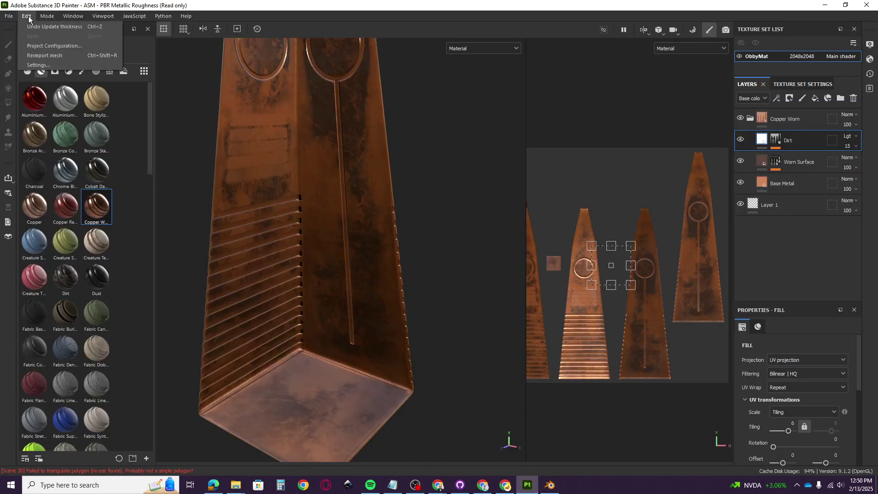
click(40, 52)
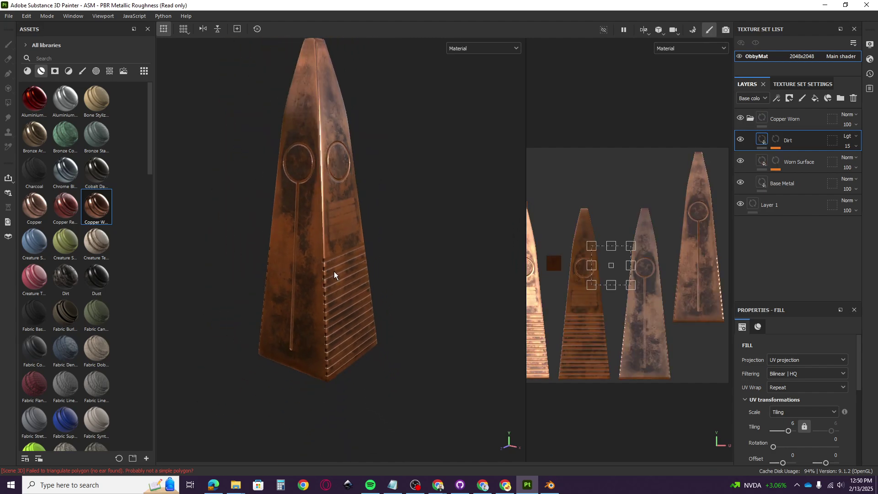
alt+middle_drag(397, 267, 431, 280)
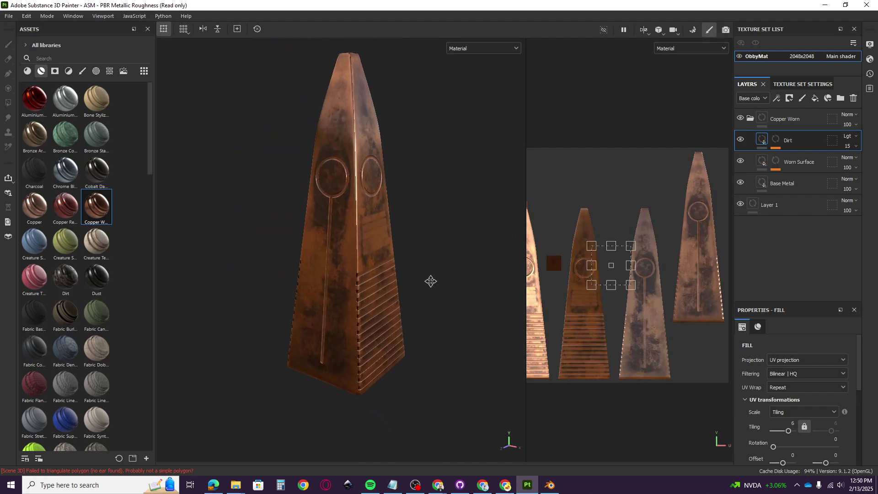
alt+drag(431, 281, 378, 277)
scroll(344, 187, up, 5)
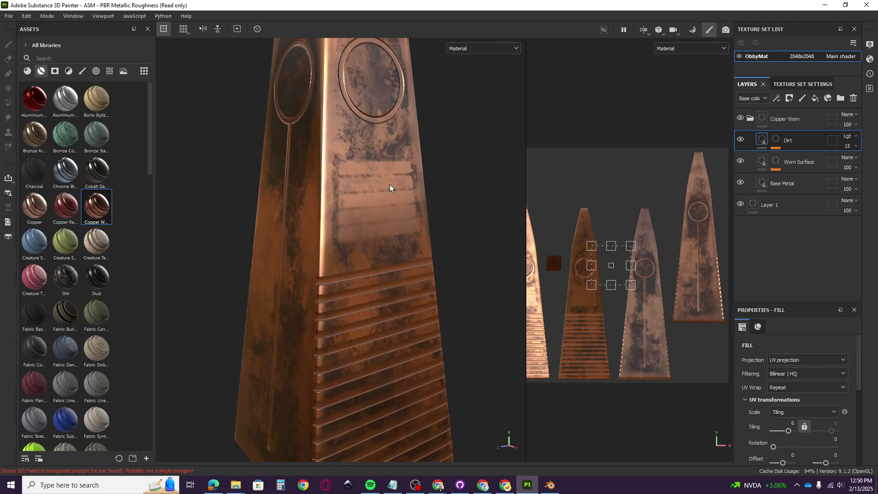
scroll(350, 157, up, 2)
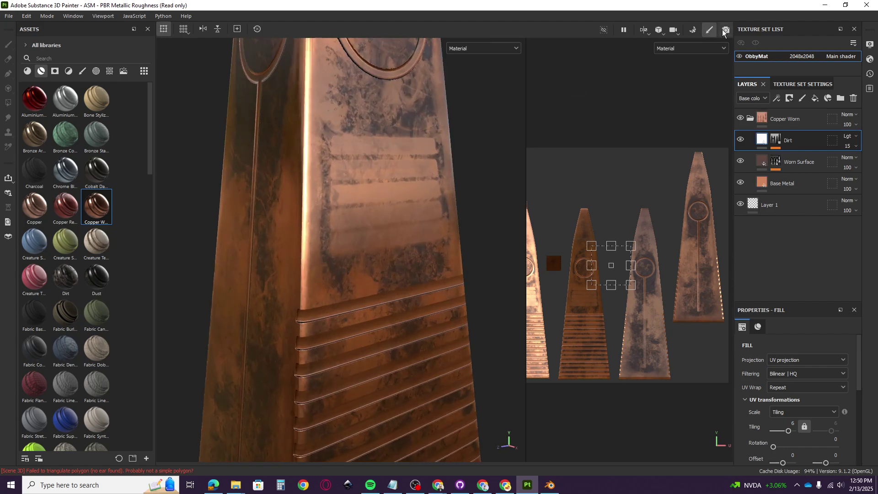
Rebake the selected mesh maps for ObbyMat, return to painting mode and check the circles and slats on the obelisk
click(687, 33)
alt+drag(588, 237, 599, 283)
click(554, 442)
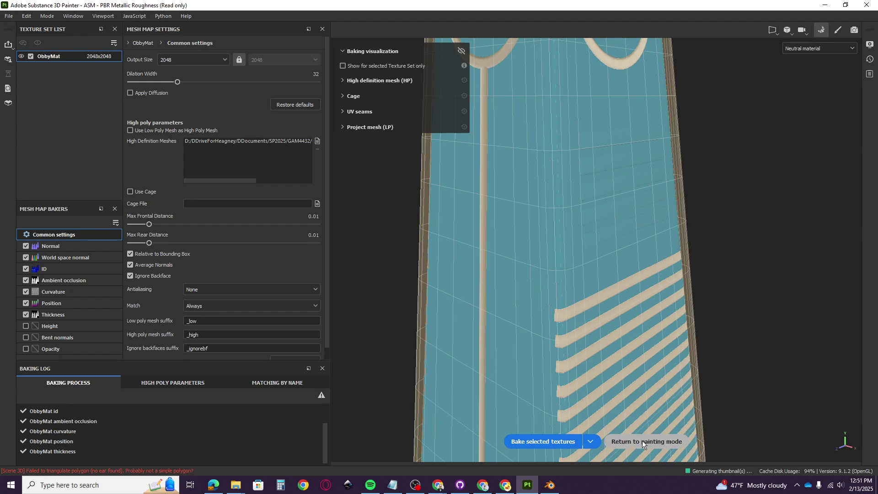
click(642, 441)
mouse_move(363, 297)
alt+mouse_down()
mouse_move(420, 290)
mouse_move(314, 295)
mouse_move(308, 237)
mouse_move(386, 212)
mouse_move(341, 226)
mouse_move(324, 317)
mouse_move(330, 261)
mouse_move(261, 296)
mouse_move(349, 318)
alt+mouse_up()
scroll(294, 210, up, 6)
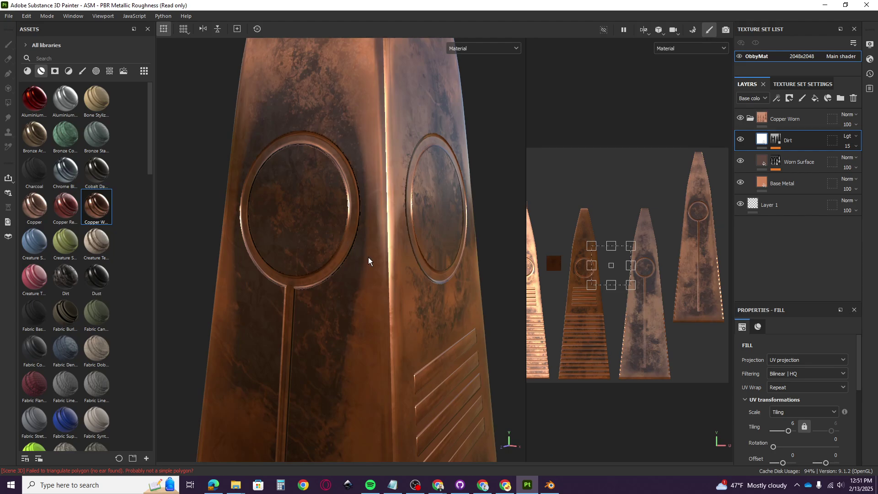
alt+drag(359, 268, 322, 282)
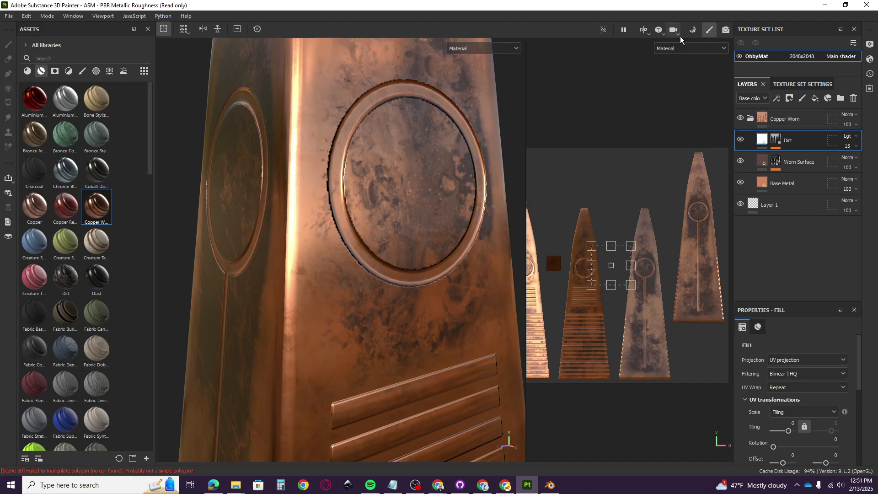
Rebake the selected mesh maps at an output size of 4096, return to painting mode and check the circle edges
click(693, 30)
click(194, 61)
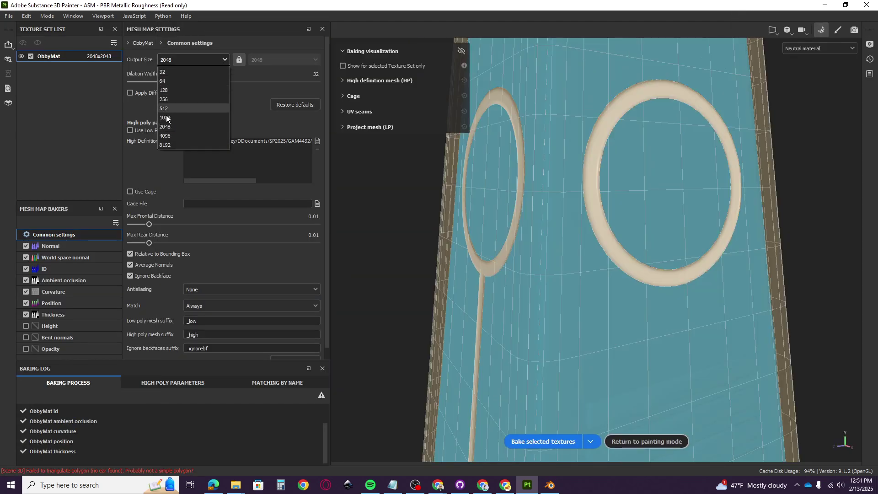
click(175, 131)
click(543, 442)
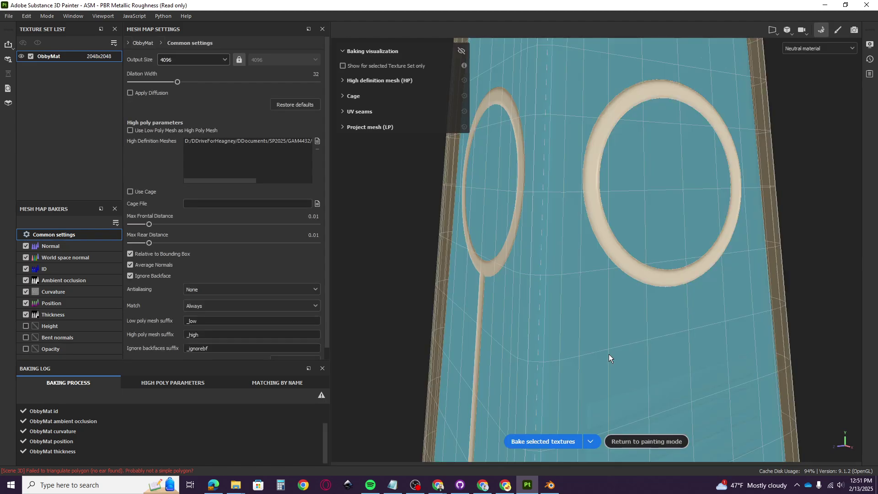
click(647, 442)
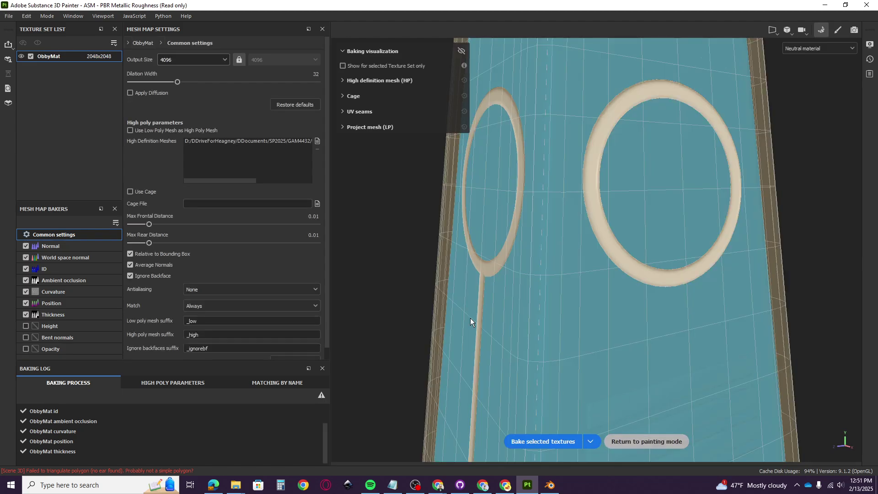
alt+drag(399, 262, 331, 231)
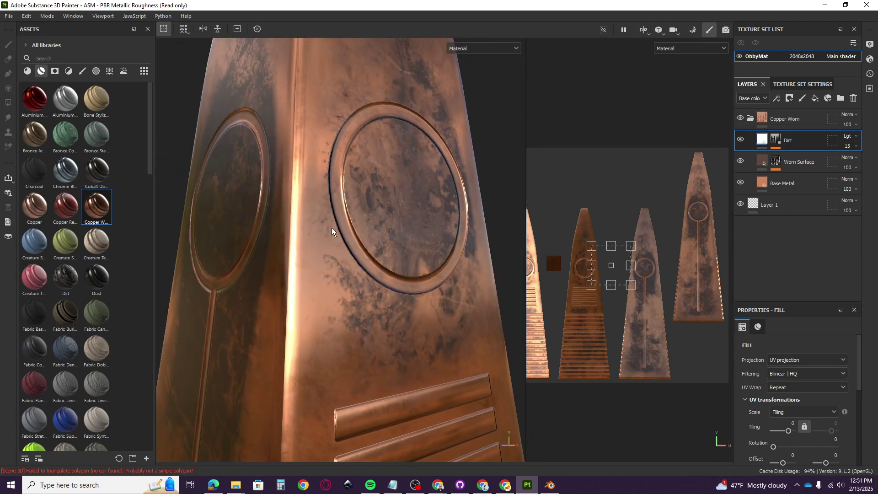
alt+drag(295, 156, 345, 246)
alt+drag(357, 151, 346, 262)
scroll(328, 267, down, 5)
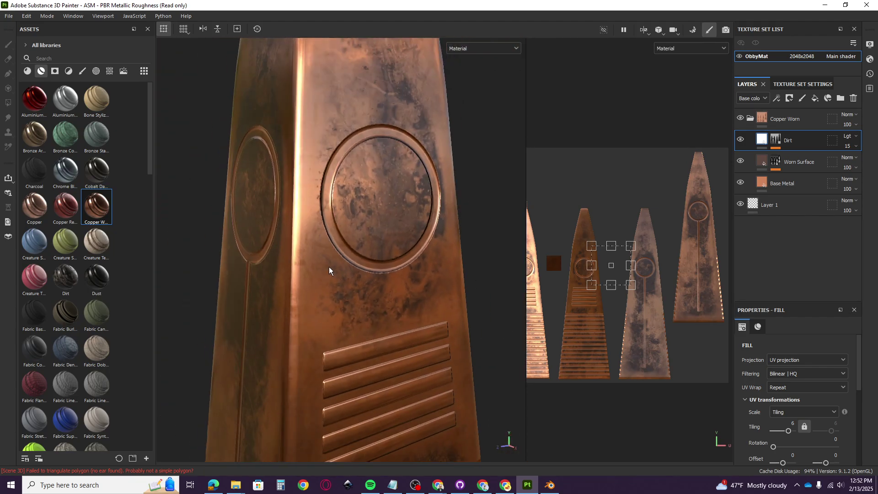
Rebake the selected mesh maps at an output size of 2048 and return to painting mode
click(695, 30)
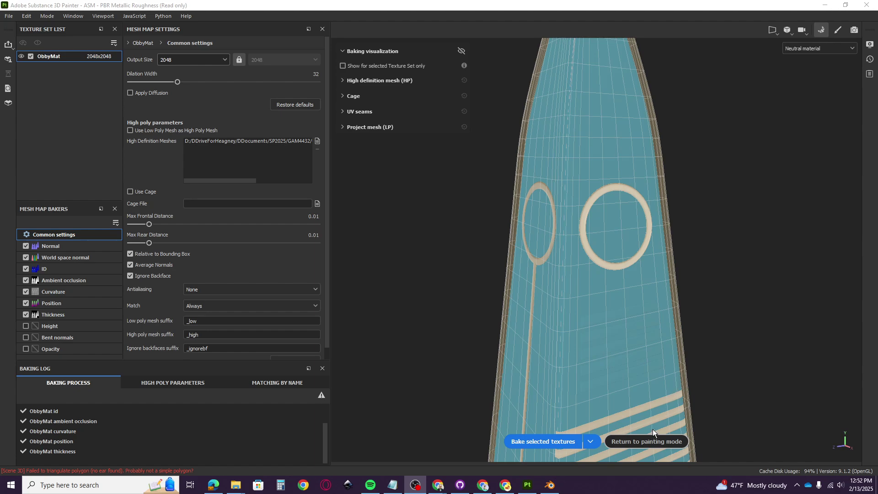
click(644, 440)
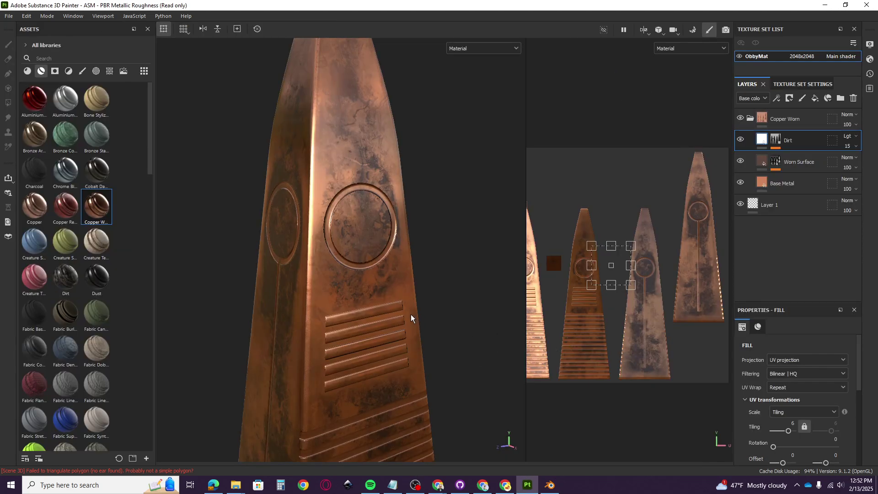
alt+drag(411, 315, 413, 307)
Add a color selection mask to the Copper Worn folder and pick the dark blue ID color of the obelisk body
click(752, 119)
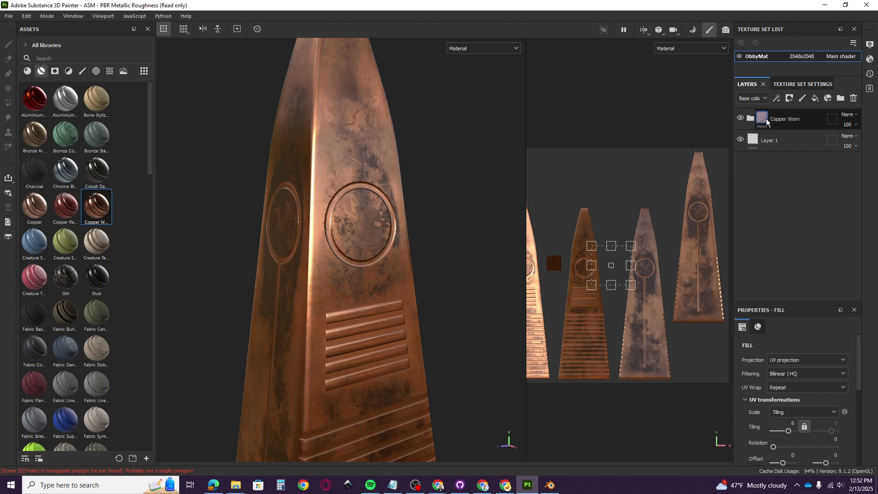
right_click(791, 118)
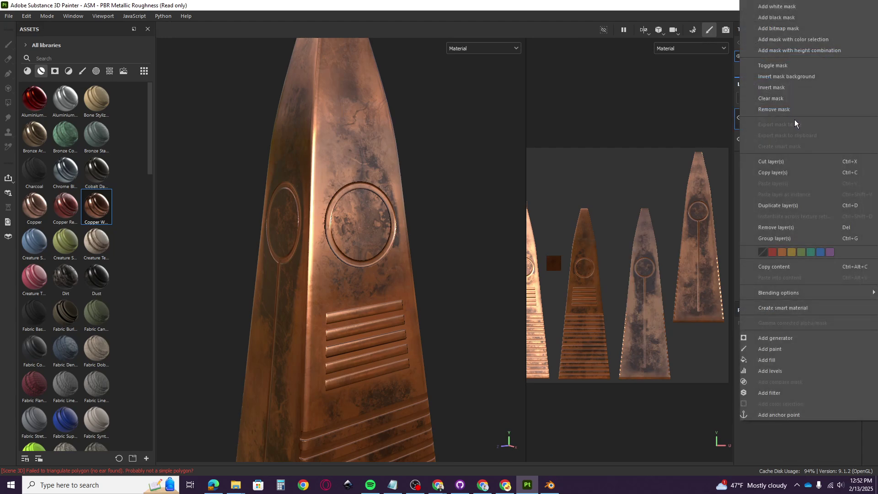
click(785, 40)
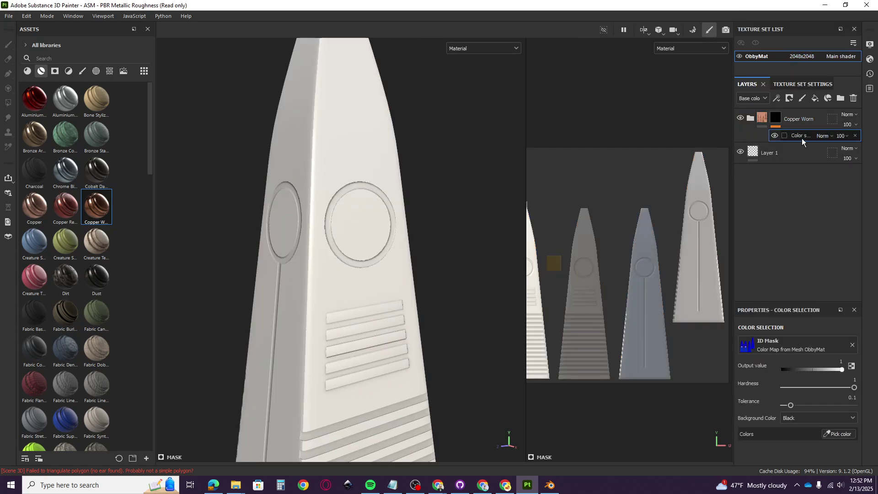
drag(788, 301, 786, 227)
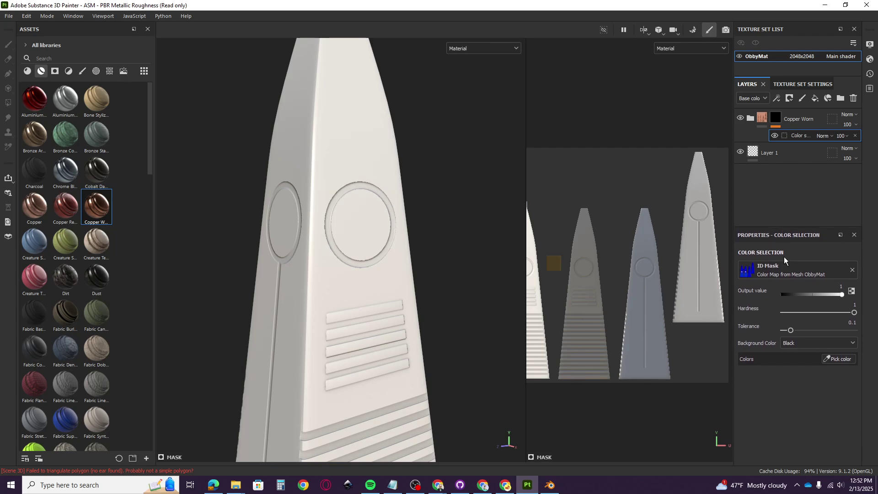
click(836, 359)
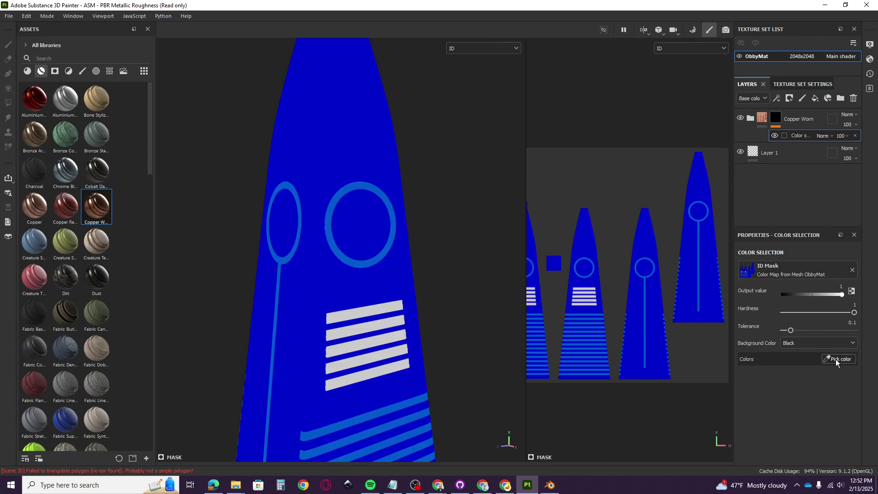
click(332, 287)
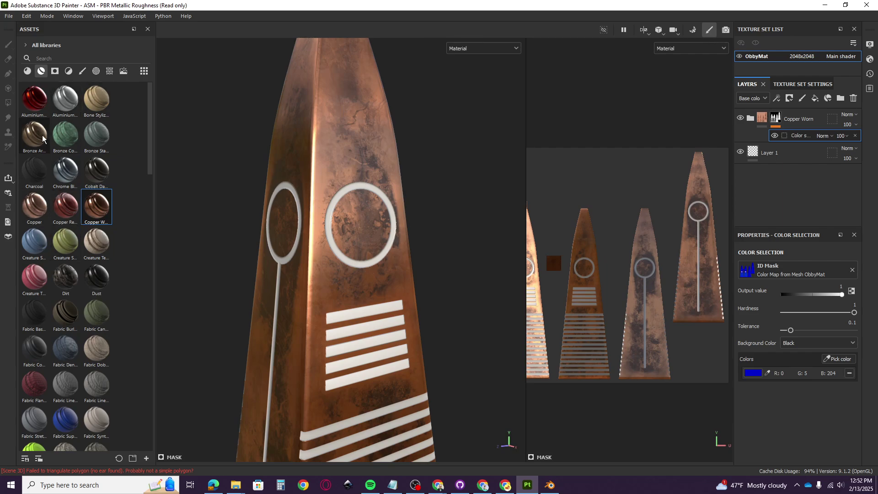
Apply the Bronze Armor smart material to the obelisk above Copper Worn and add a mask with color selection to it
scroll(65, 302, down, 3)
scroll(65, 300, down, 6)
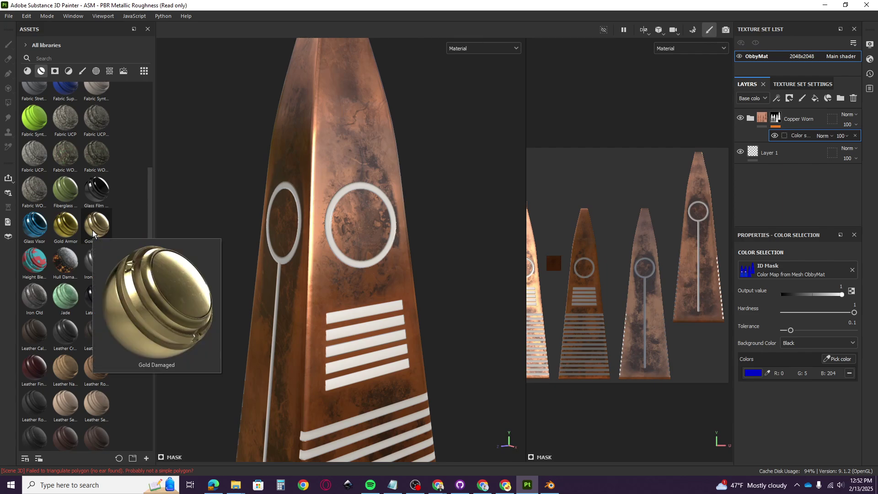
mouse_move(47, 225)
scroll(47, 225, up, 9)
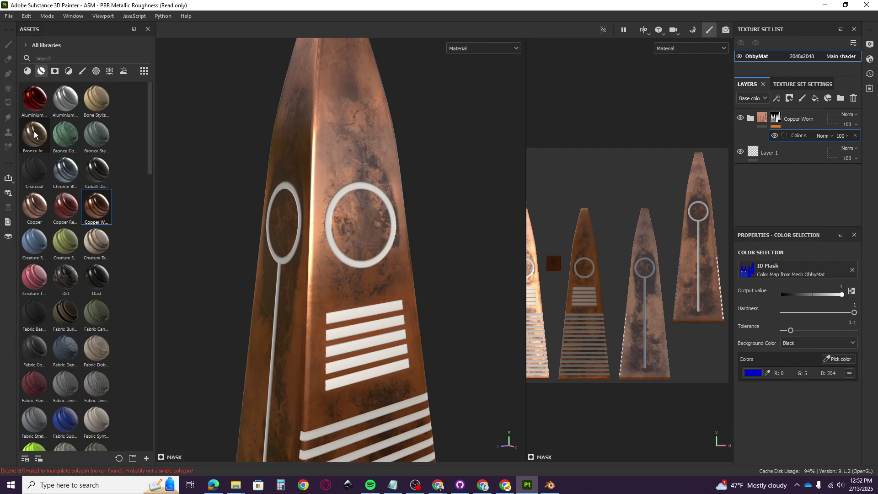
drag(35, 134, 298, 306)
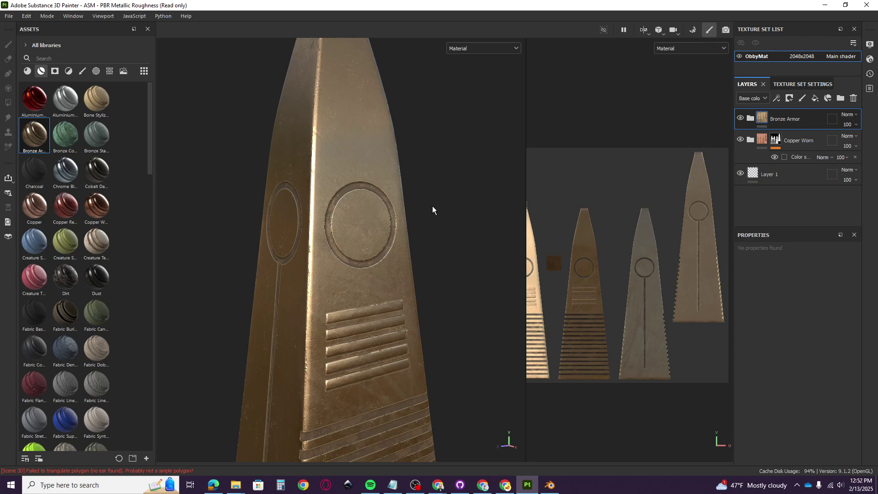
right_click(812, 116)
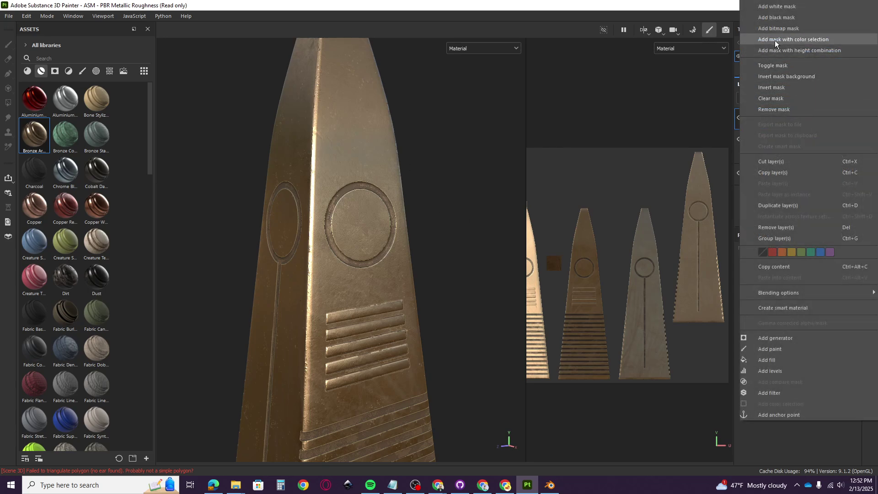
click(794, 39)
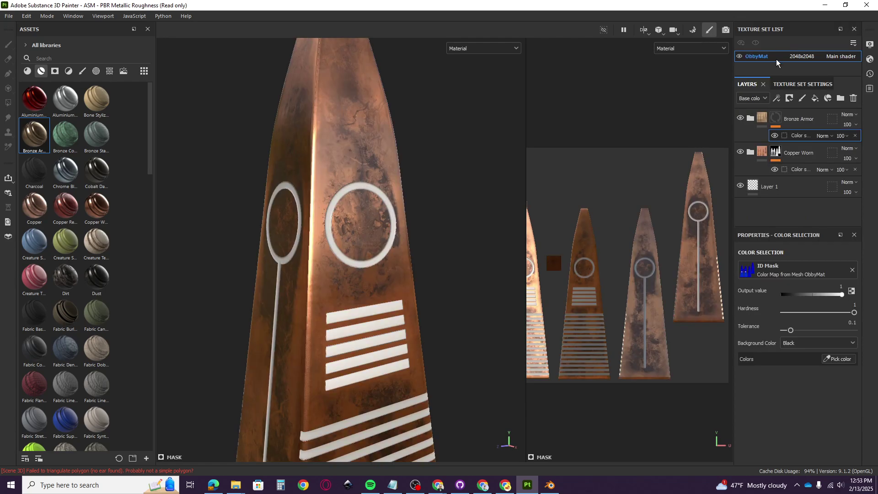
Try masking Bronze Armor to the light blue ID color of the rings and grooves, and remove that color again
click(839, 358)
scroll(376, 249, up, 6)
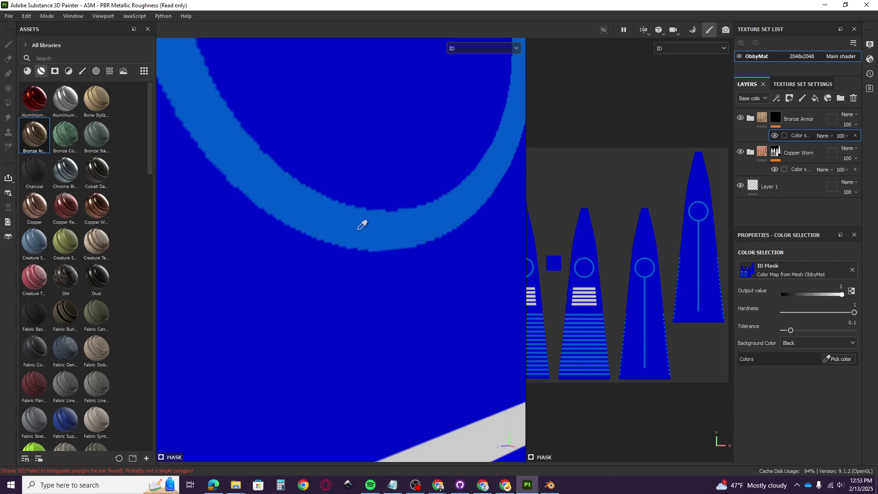
click(358, 228)
scroll(358, 232, down, 5)
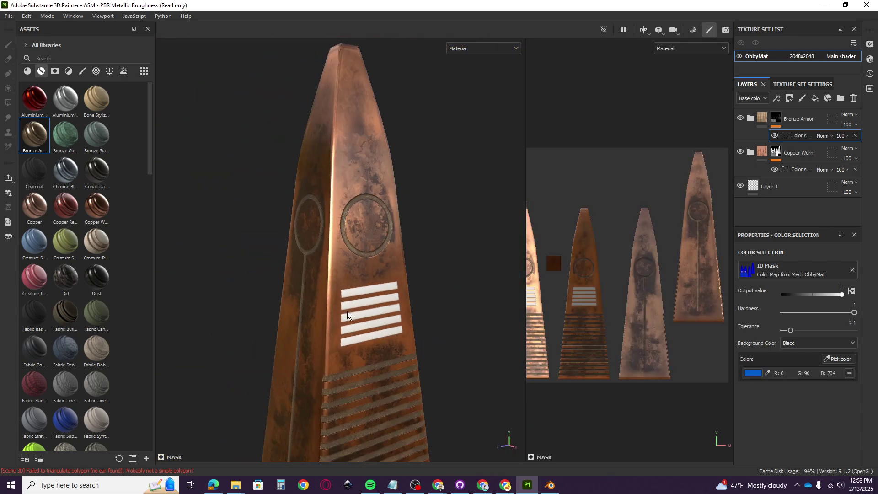
mouse_move(347, 311)
alt+mouse_down()
mouse_move(392, 303)
mouse_move(303, 307)
mouse_move(372, 233)
mouse_move(348, 284)
mouse_move(314, 320)
mouse_move(354, 317)
alt+mouse_up()
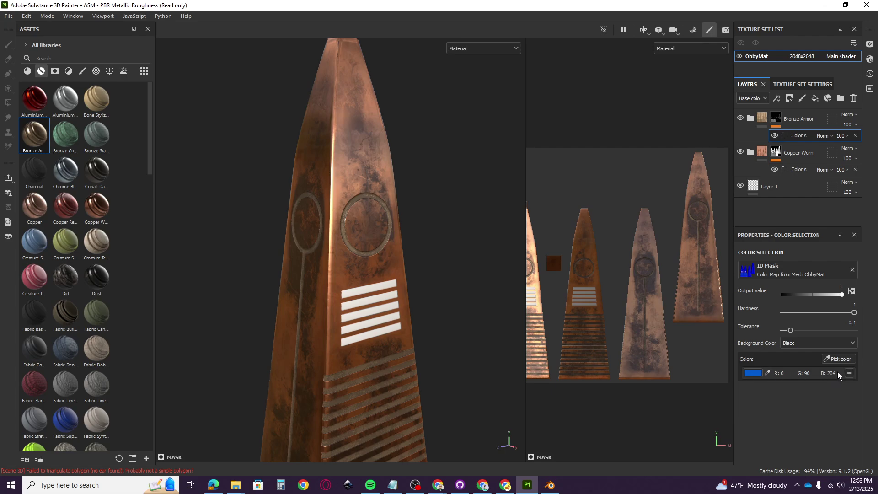
click(849, 373)
Pick the light grey ID color of the raised slats for the Bronze Armor mask
click(839, 360)
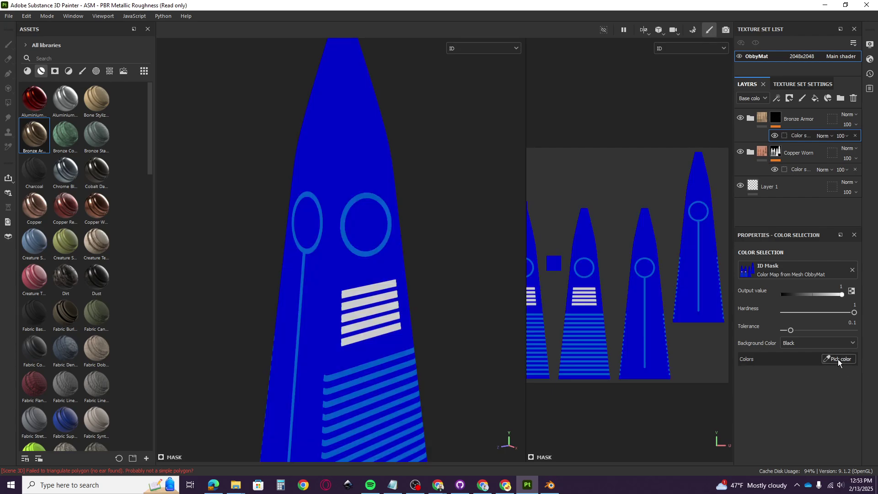
click(386, 280)
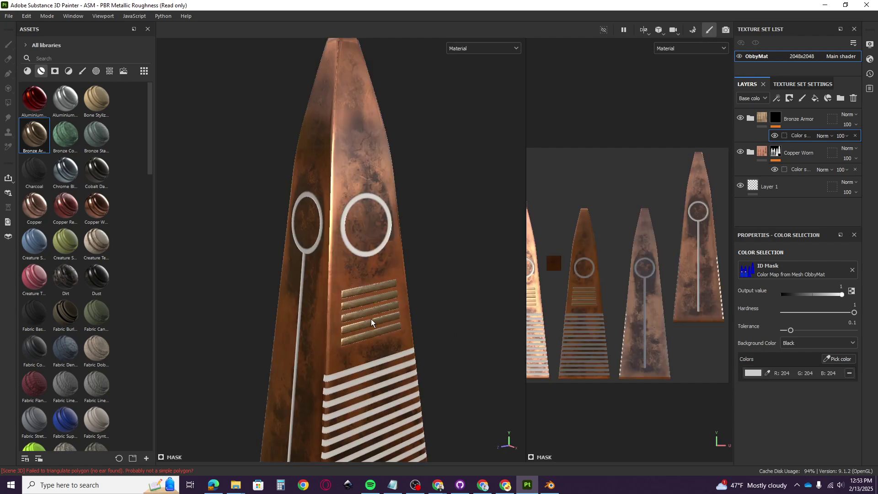
alt+drag(371, 319, 344, 333)
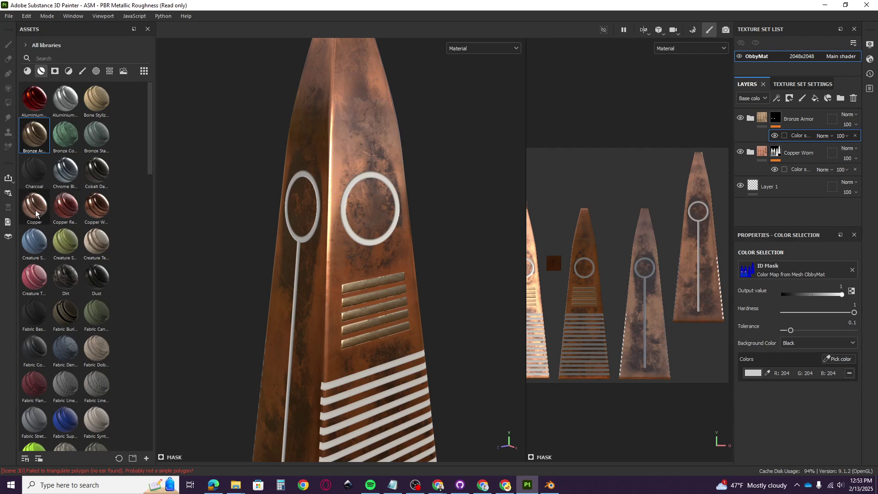
Apply the Copper smart material to the obelisk above Bronze Armor and add a mask with color selection to it
click(96, 205)
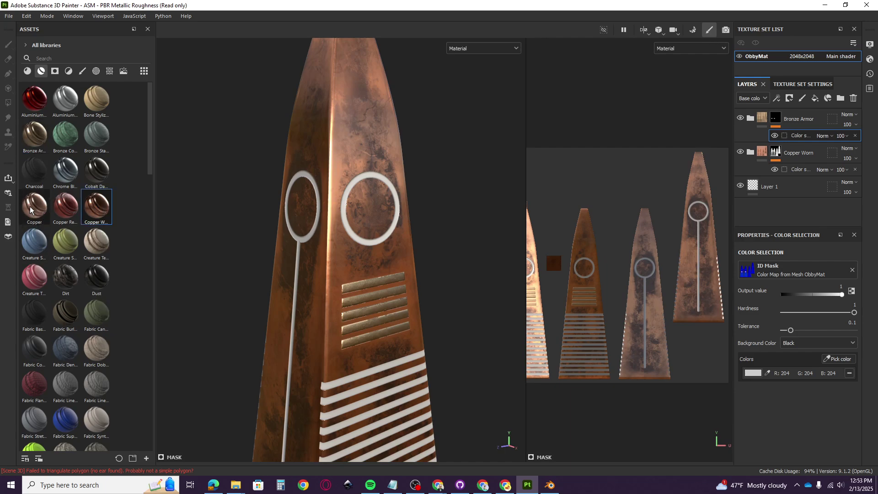
drag(33, 208, 330, 135)
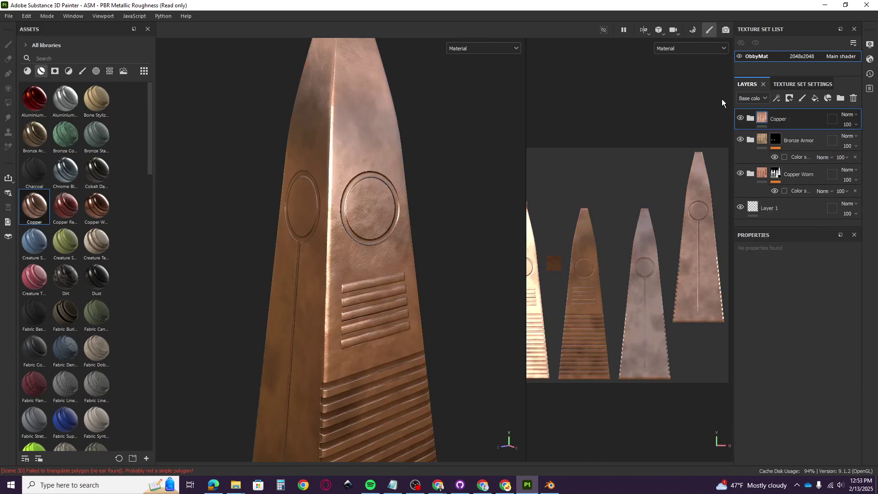
right_click(797, 119)
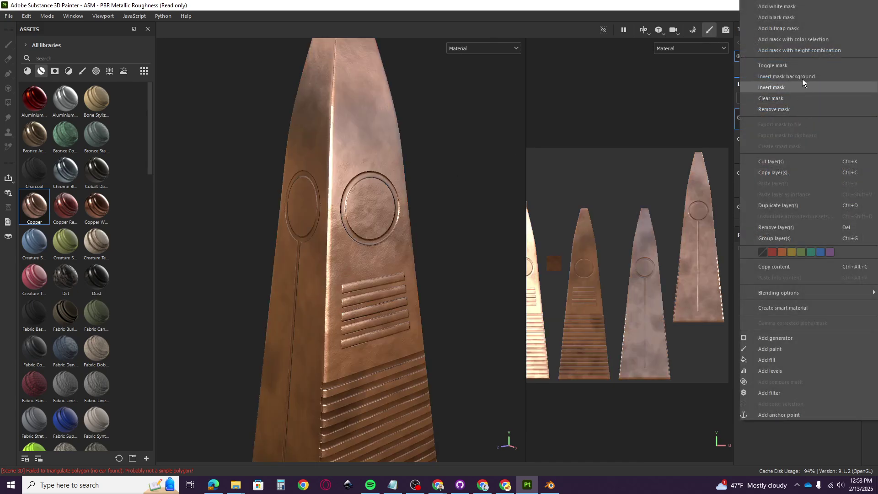
click(793, 41)
Pick the light blue ID color of the rings and grooves for the Copper mask
click(841, 358)
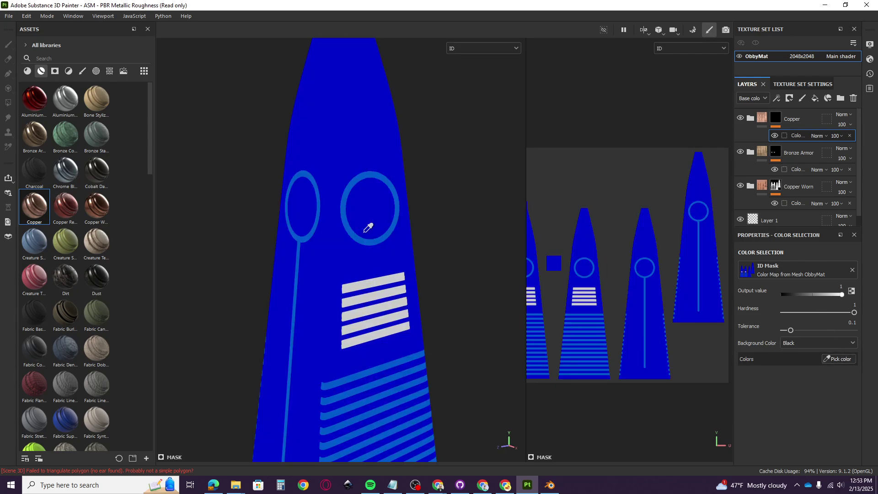
scroll(365, 228, up, 5)
click(330, 240)
scroll(330, 240, down, 5)
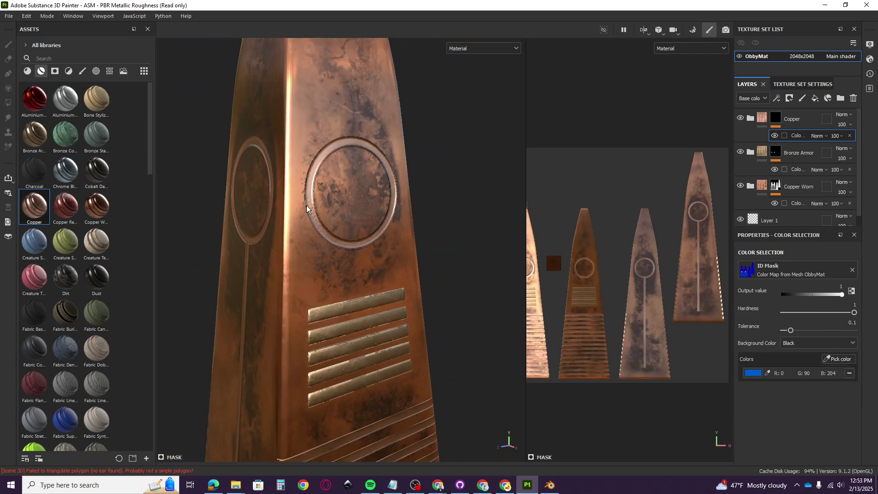
alt+drag(307, 204, 494, 279)
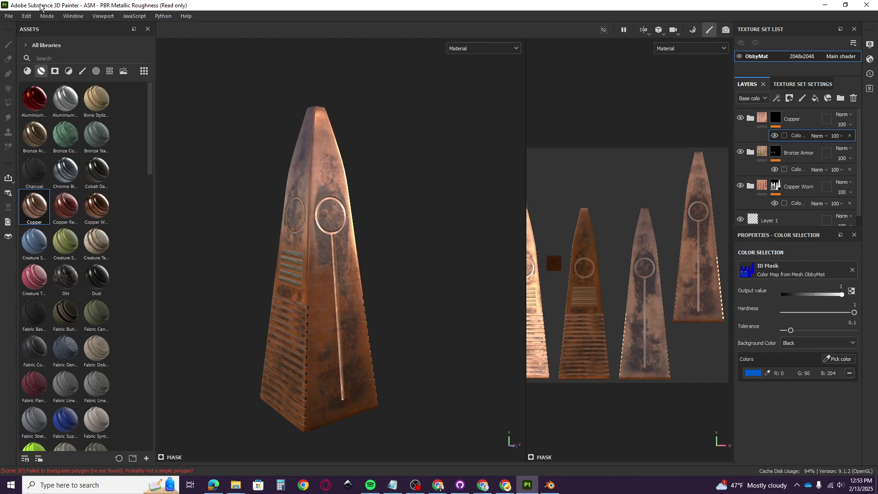
Save the project under the new name Obelisk_02 in the Obelisk project's Painter folder
click(9, 16)
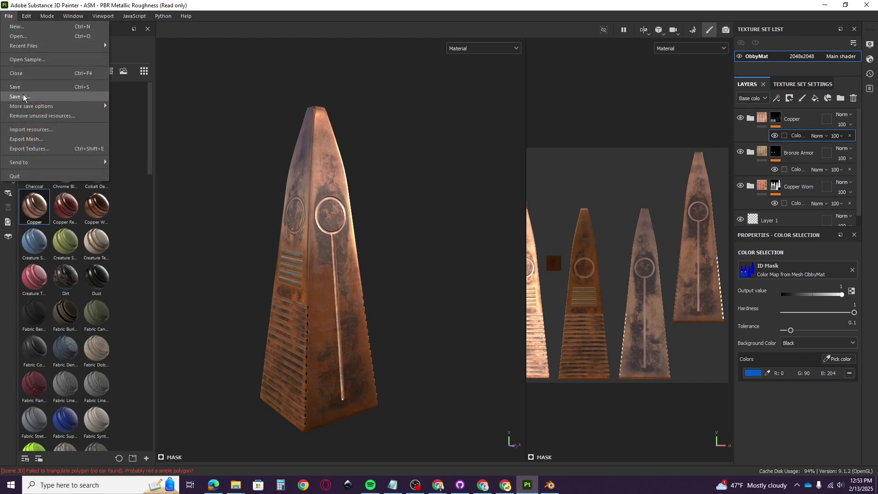
click(24, 97)
click(114, 96)
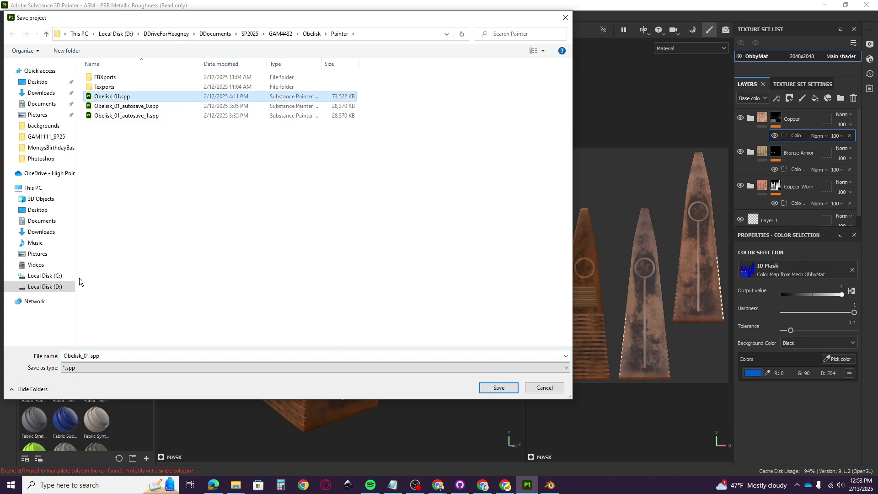
click(82, 355)
click(90, 356)
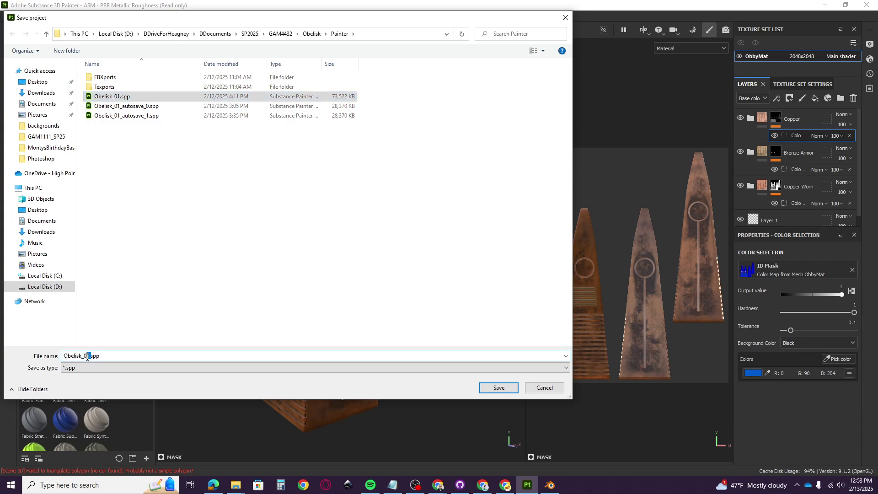
key(Return)
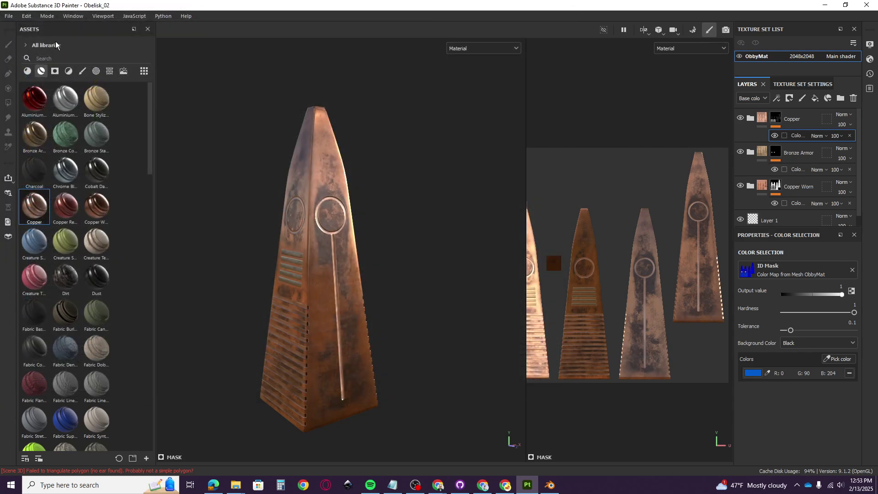
Start a texture export and browse for its output directory to DDocuments/SP2025 on drive D
click(8, 15)
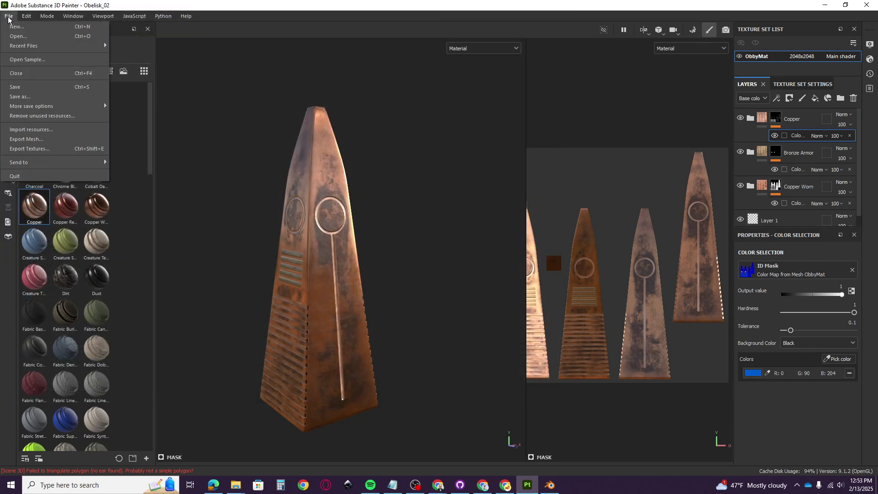
click(38, 149)
click(461, 126)
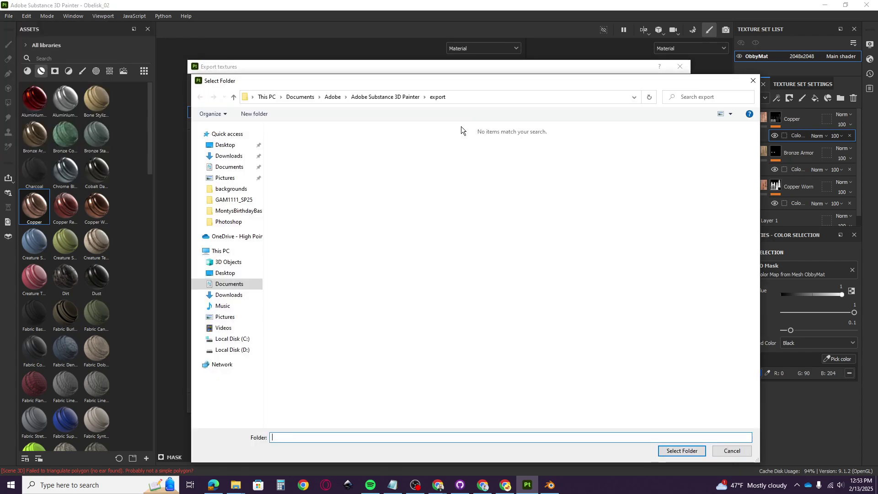
click(229, 349)
double_click(295, 149)
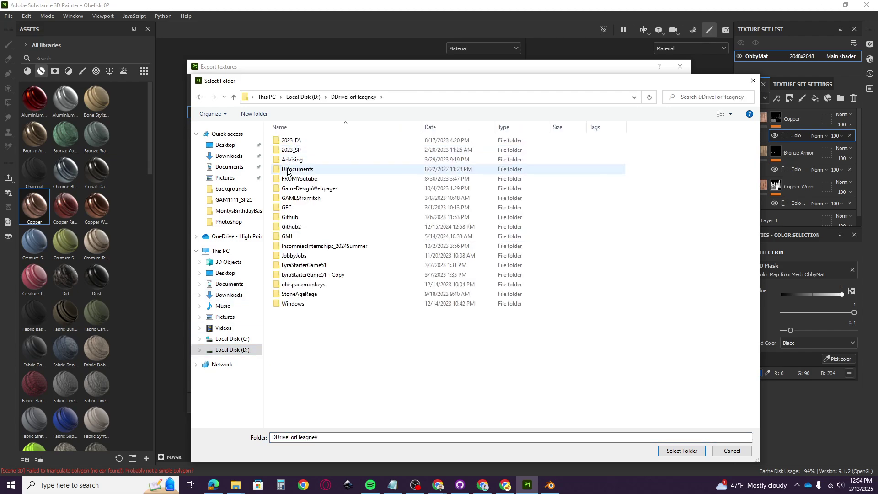
click(229, 296)
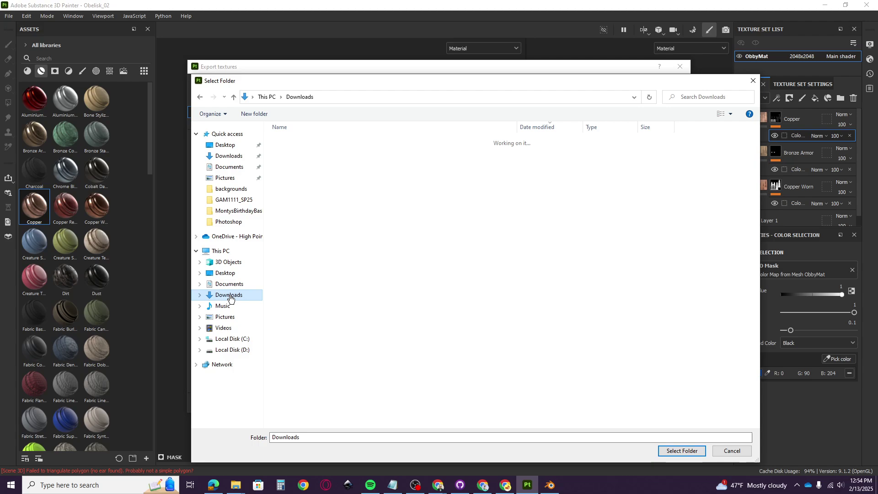
click(226, 349)
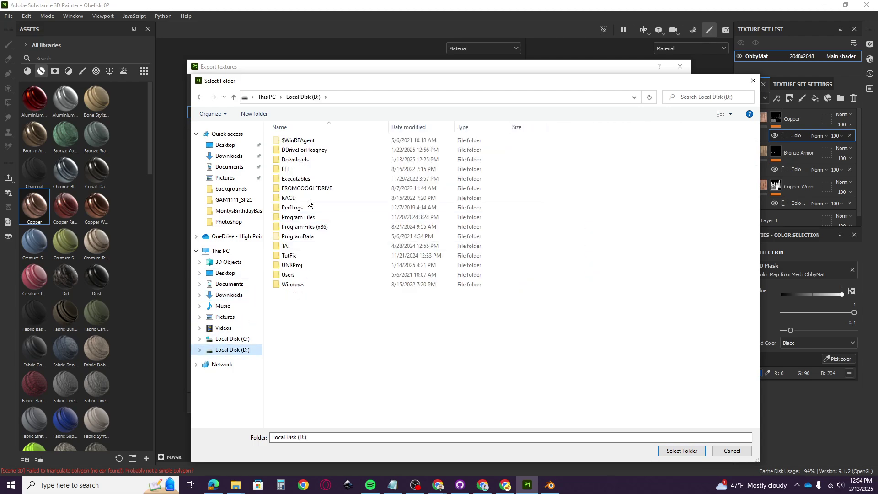
click(314, 150)
double_click(313, 150)
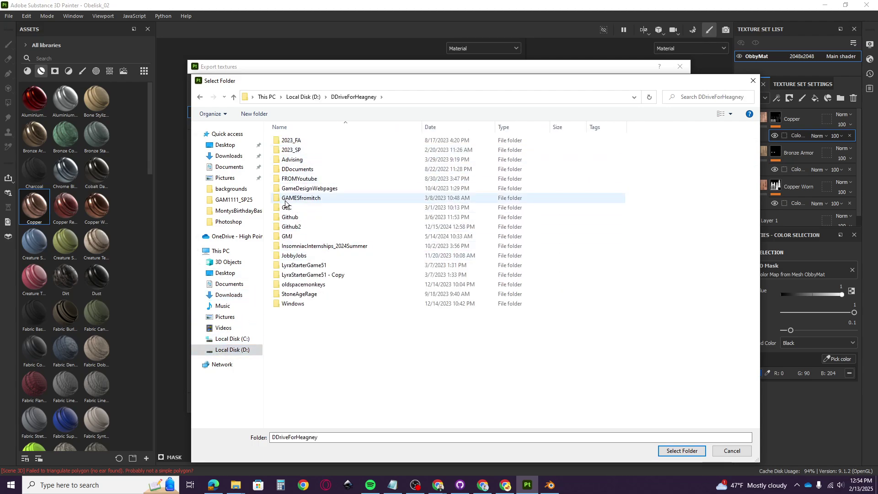
double_click(295, 170)
scroll(299, 311, down, 3)
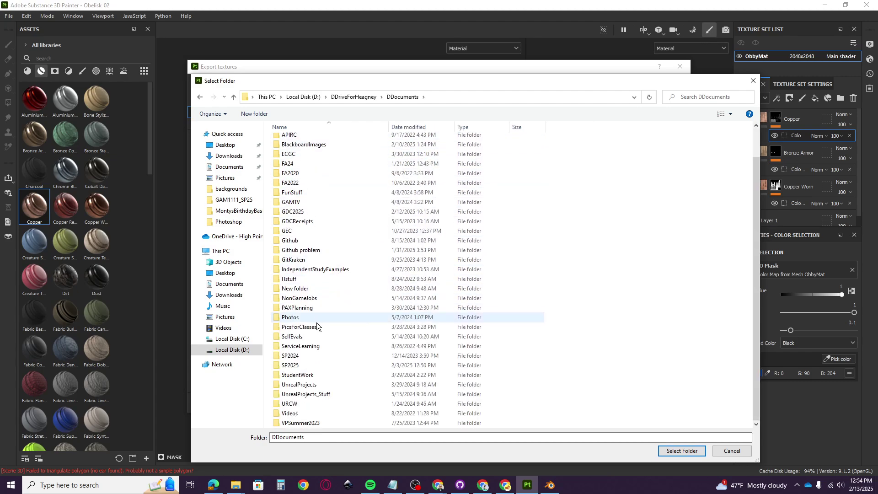
double_click(290, 365)
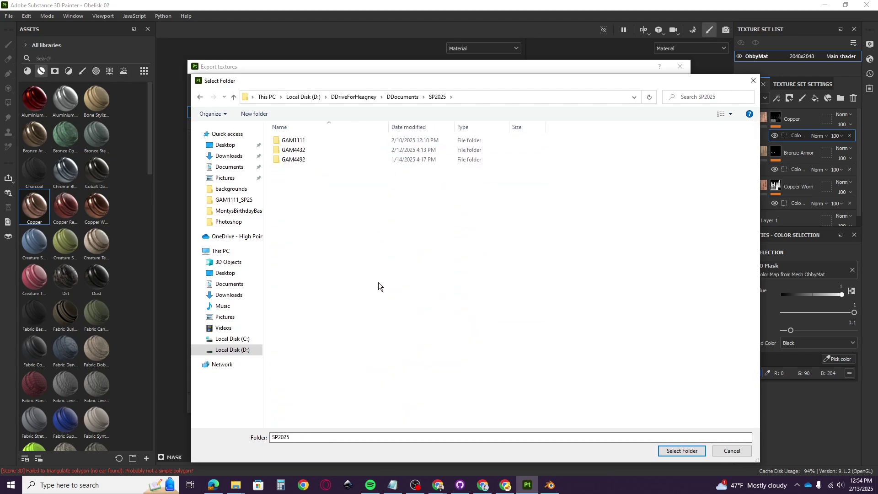
Open the FBXports folder inside GAM4432/Obelisk_class/Painter for the export's output directory
click(293, 142)
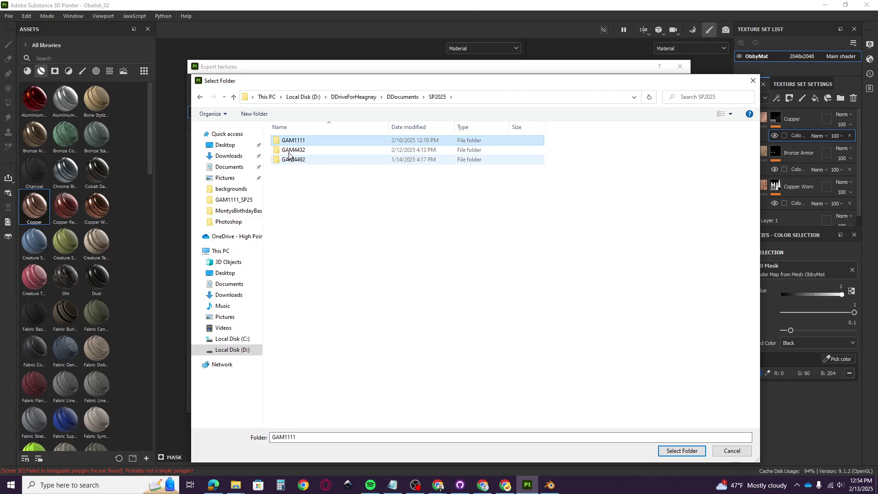
click(290, 152)
double_click(289, 151)
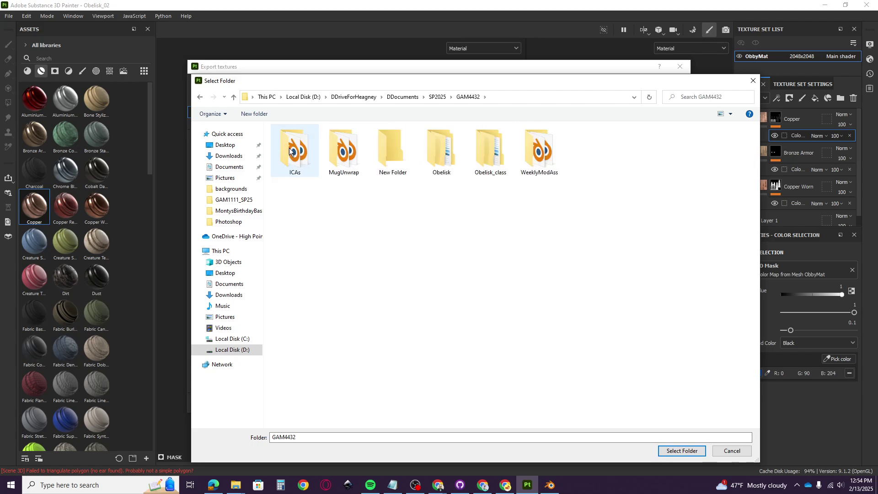
double_click(487, 150)
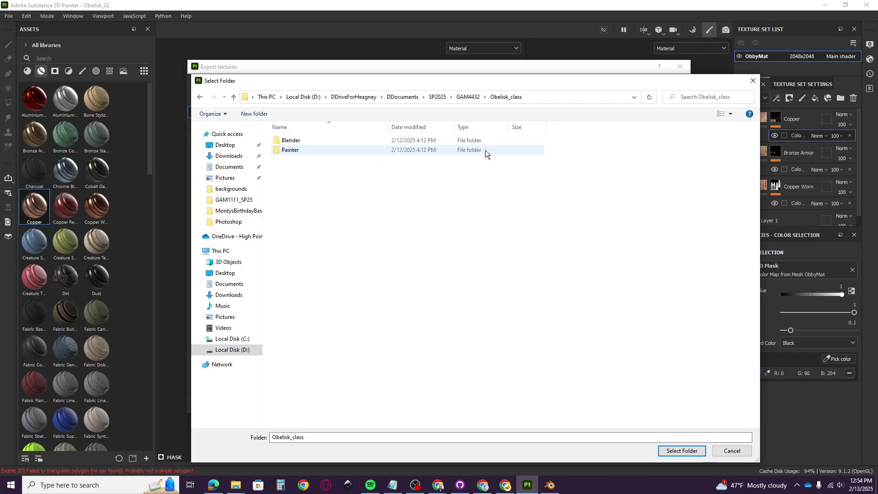
click(289, 150)
double_click(289, 150)
double_click(293, 141)
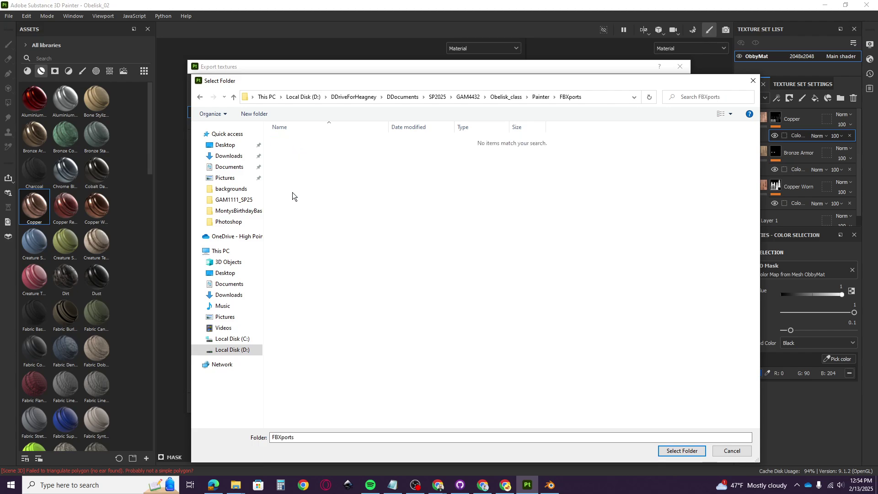
Create a BronzeGlows folder inside FBXports and choose it as the output directory for the textures
click(255, 113)
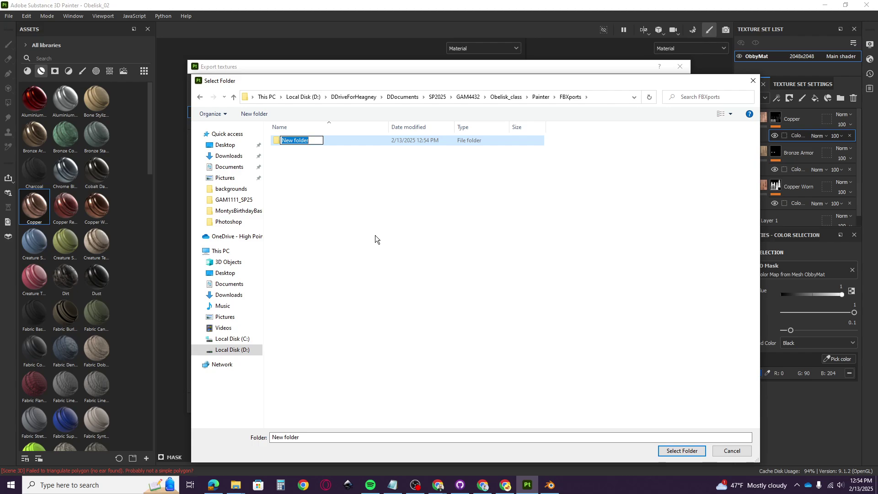
text(BronzeGlows)
key(Return)
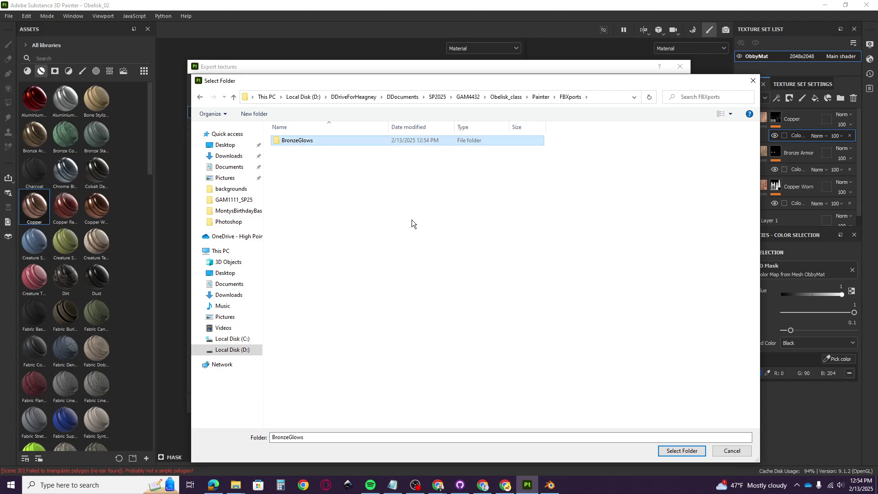
double_click(297, 140)
click(682, 450)
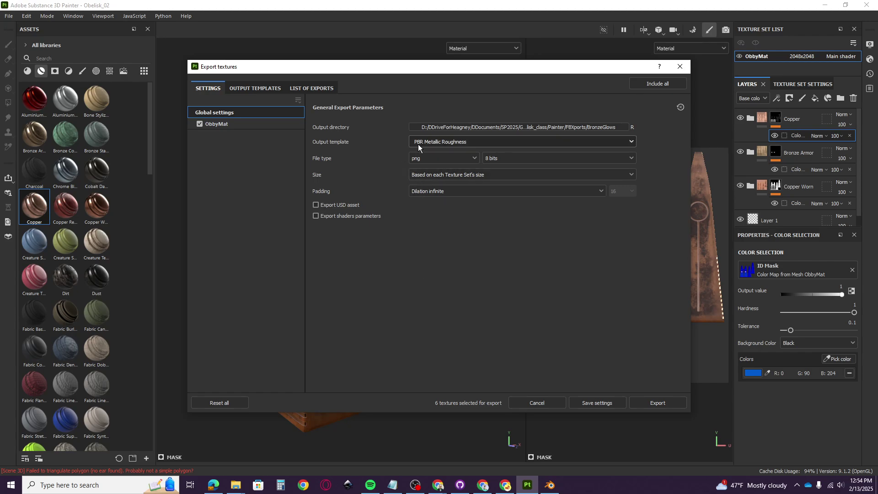
Export the textures with the Unreal Engine 4 (Packed) output template and close the export dialog
click(449, 140)
scroll(436, 201, down, 5)
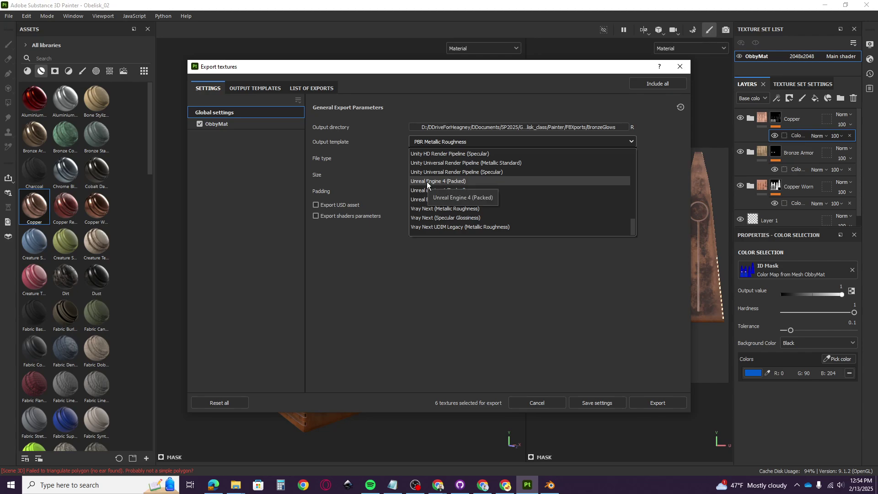
click(437, 182)
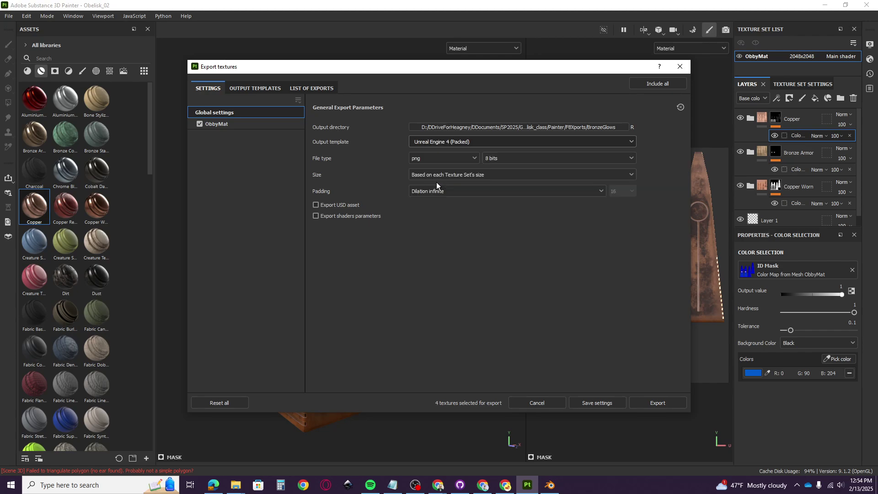
click(647, 402)
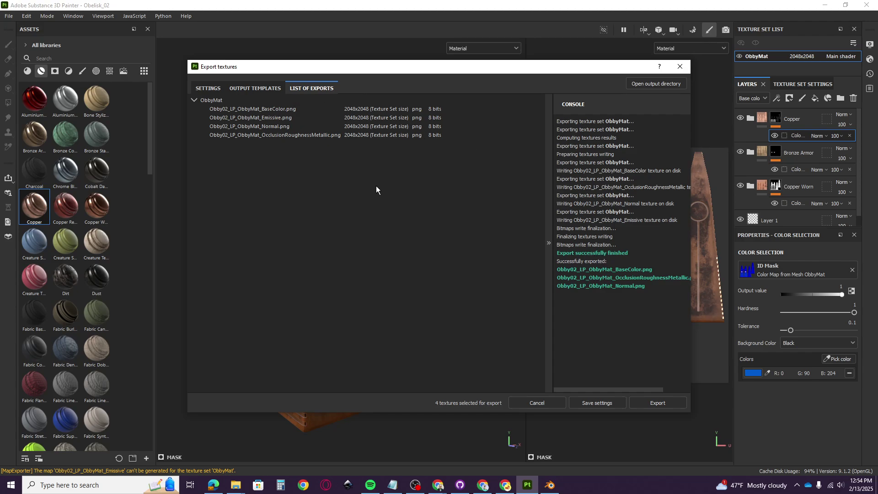
click(680, 67)
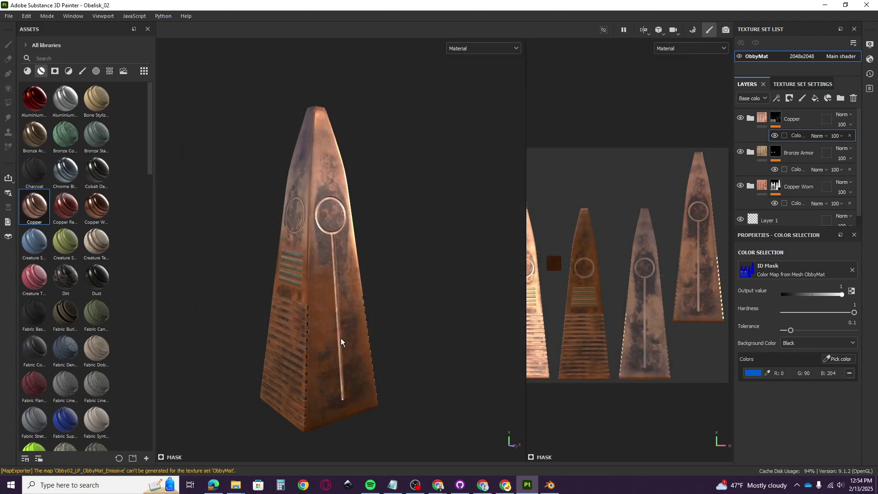
Inspect the obelisk's slats and grooves up close, toggle the Copper folder's visibility to find the parts it covers, and select that folder
alt+drag(373, 329, 325, 330)
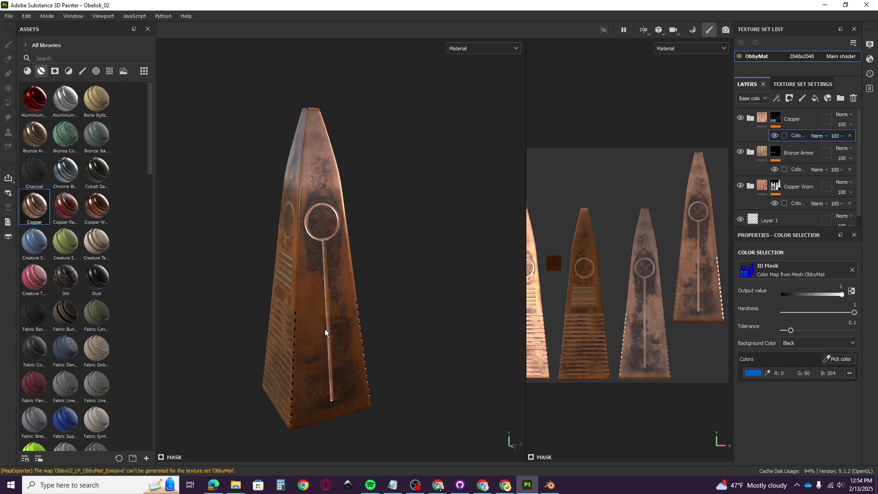
scroll(308, 338, up, 5)
scroll(307, 338, up, 3)
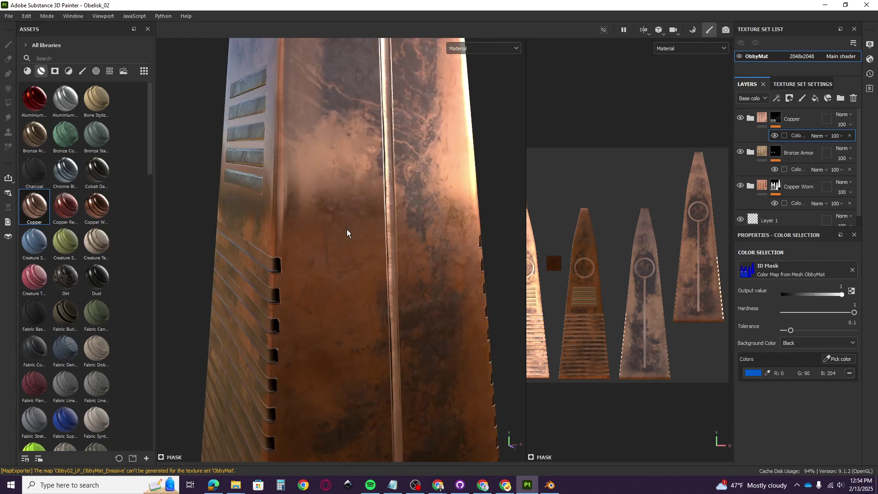
alt+middle_drag(350, 192, 350, 360)
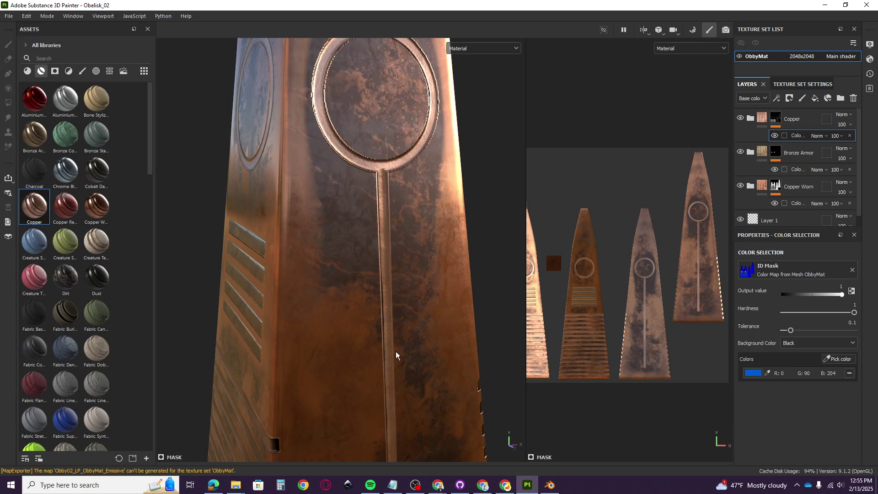
alt+drag(320, 360, 397, 376)
alt+middle_drag(340, 357, 393, 156)
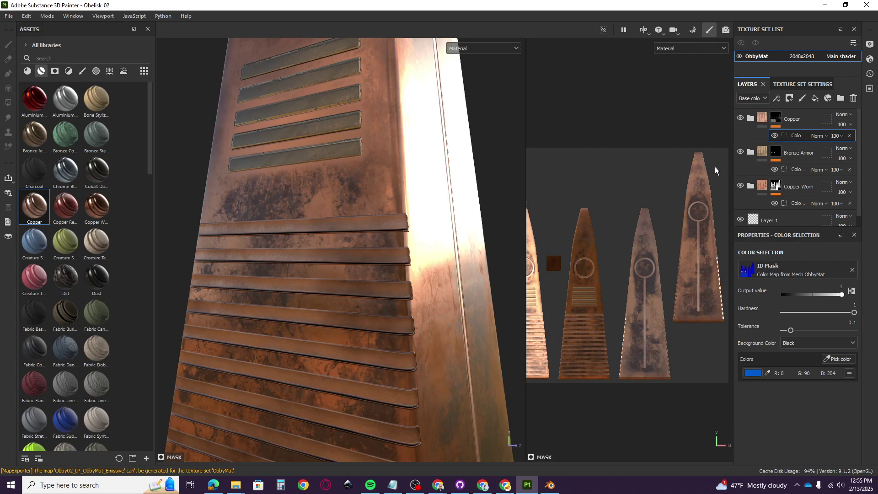
click(799, 155)
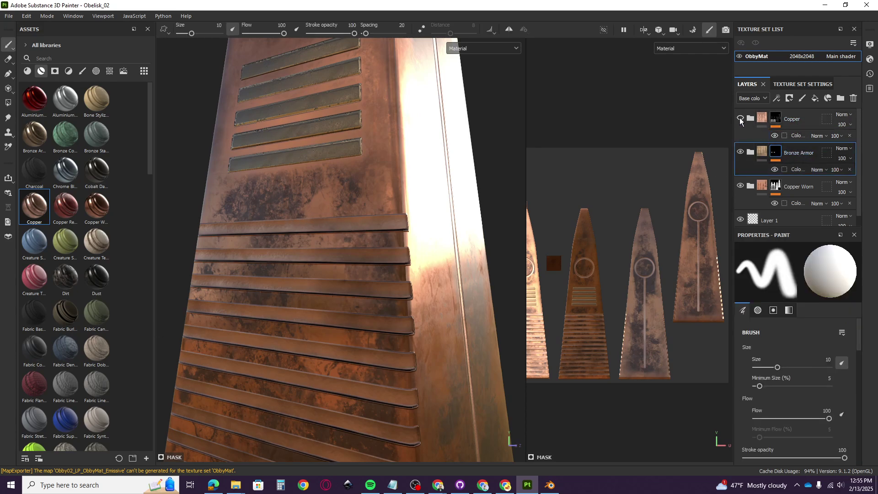
click(740, 119)
click(741, 119)
click(798, 118)
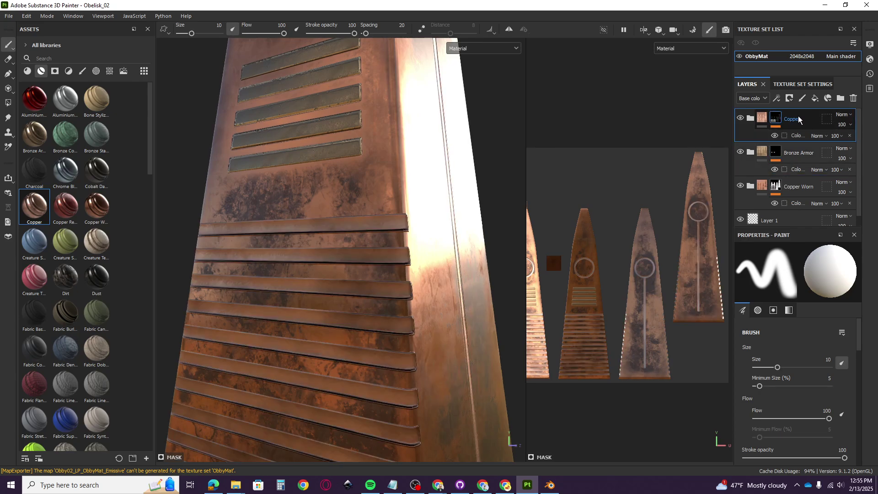
Start exporting the Copper folder's mask to a file and browse to Obelisk_class/Painter/FBXports
right_click(808, 118)
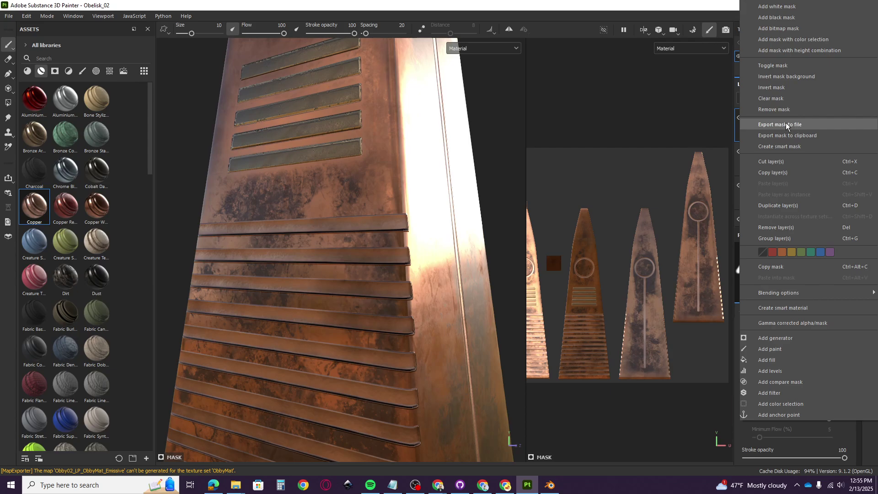
click(793, 125)
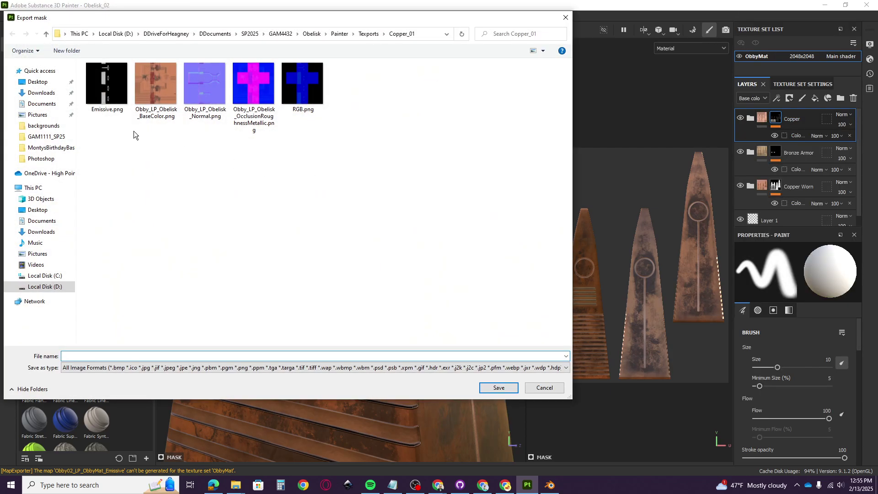
click(279, 33)
double_click(310, 98)
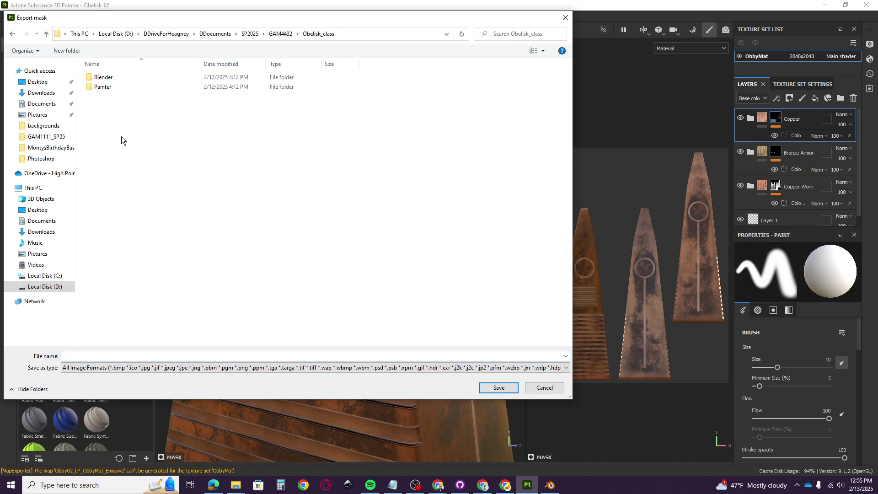
double_click(105, 88)
double_click(103, 77)
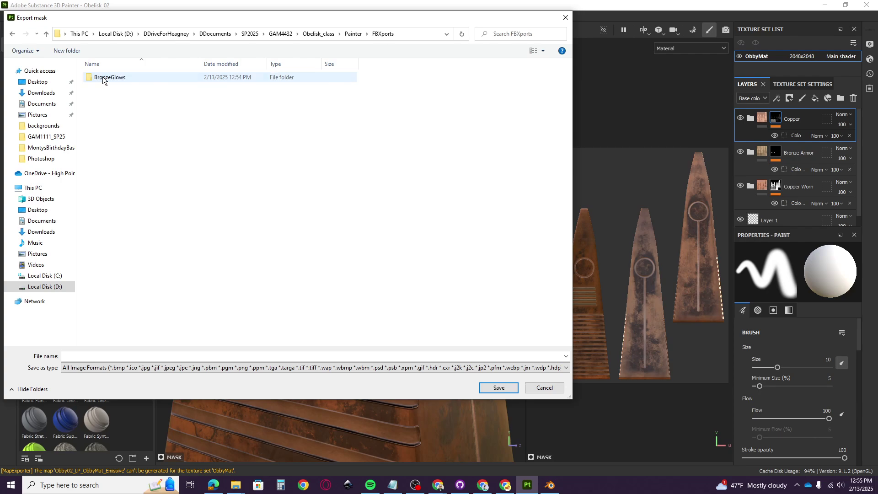
Check the Texports/Copper_01 folder for the exported textures, then return to the FBXports folder
click(353, 33)
double_click(109, 88)
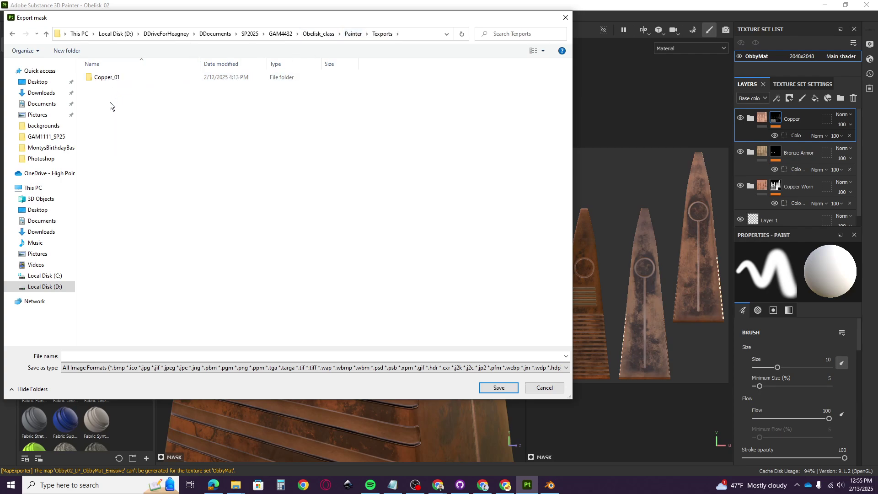
double_click(108, 78)
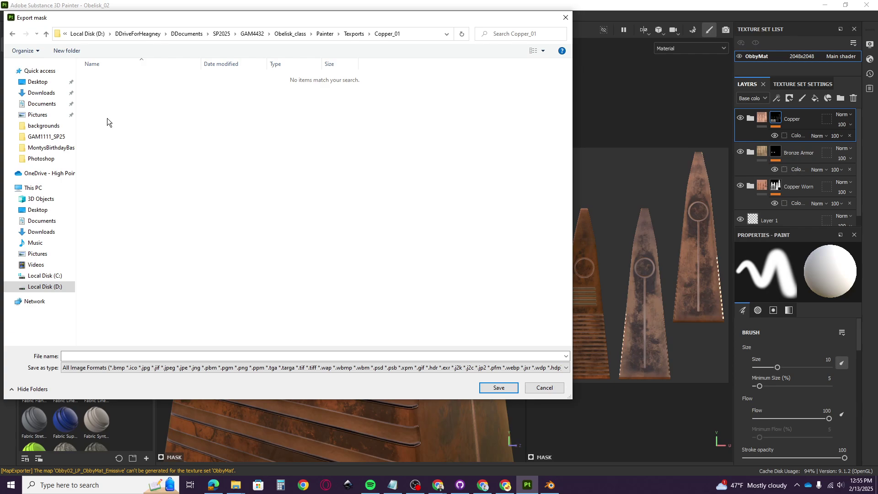
click(352, 34)
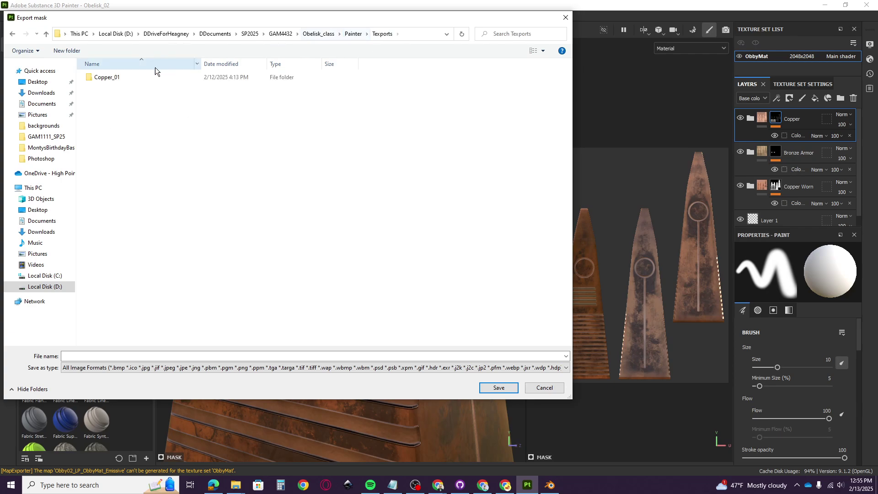
click(354, 33)
double_click(121, 80)
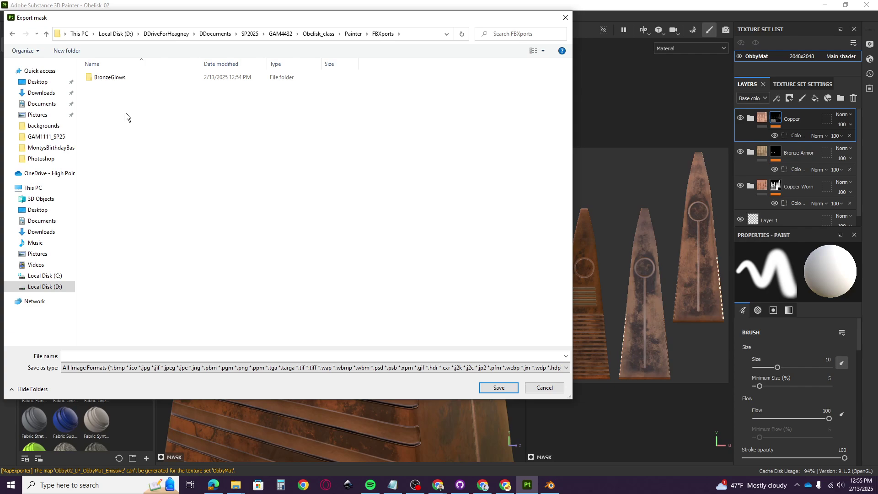
Open the BronzeGlows folder and take the existing BaseColor texture's name as the mask's file name
click(116, 79)
double_click(106, 79)
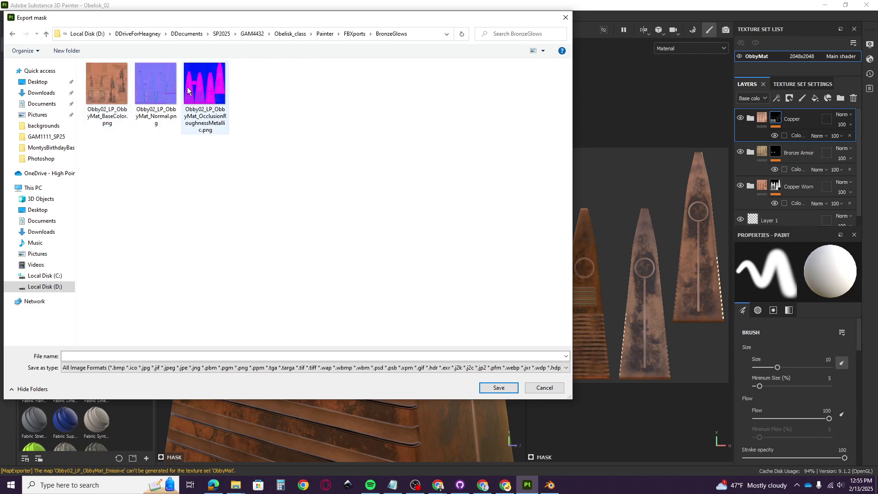
click(114, 96)
click(87, 358)
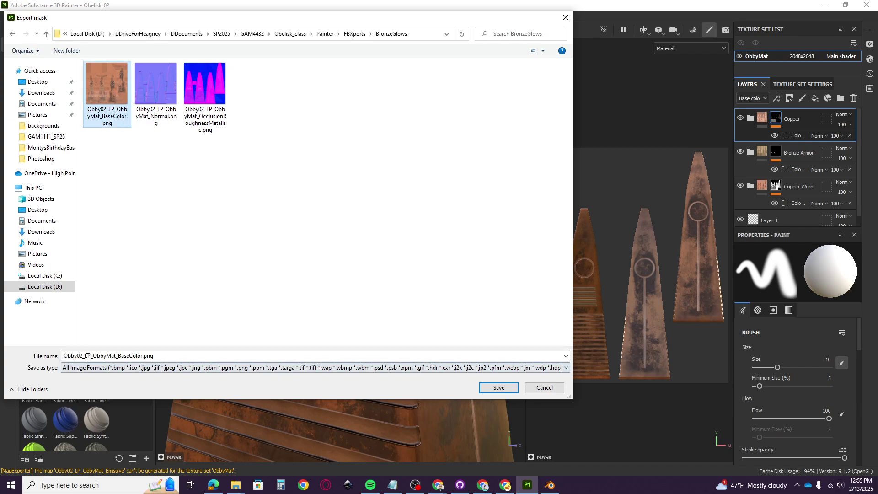
Replace BaseColor with EmisMask in the file name and save the mask as Obby02_LP_ObbyMat_EmisMask.png
click(143, 356)
click(132, 356)
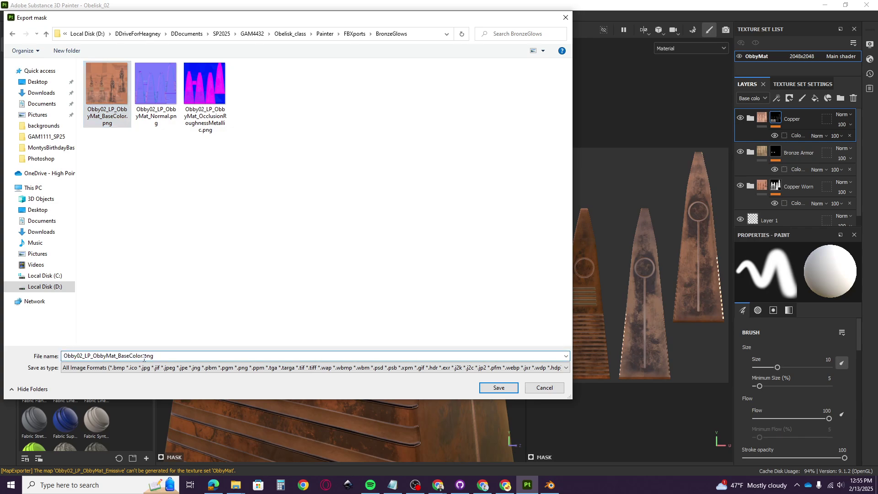
drag(143, 357, 121, 356)
text(G)
text(Emissi)
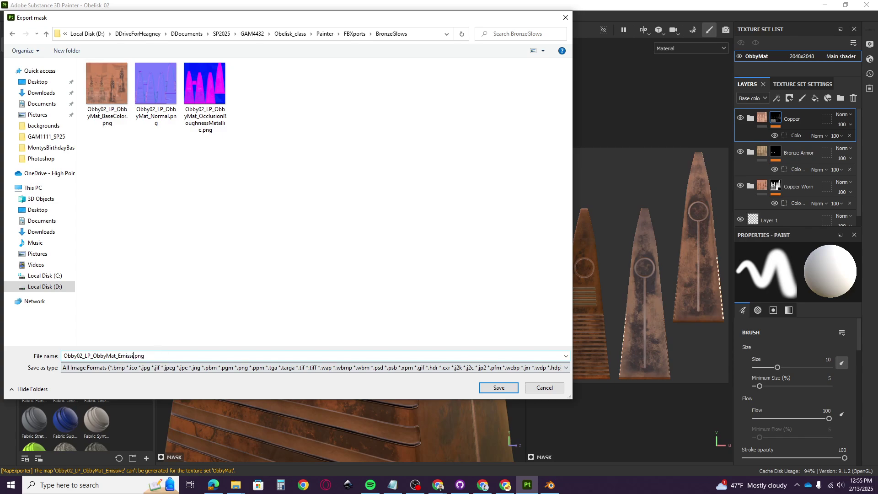
text(veMas)
key(BackSpace)
key(BackSpace)
key(BackSpace)
key(BackSpace)
key(BackSpace)
text(Mask)
key(Return)
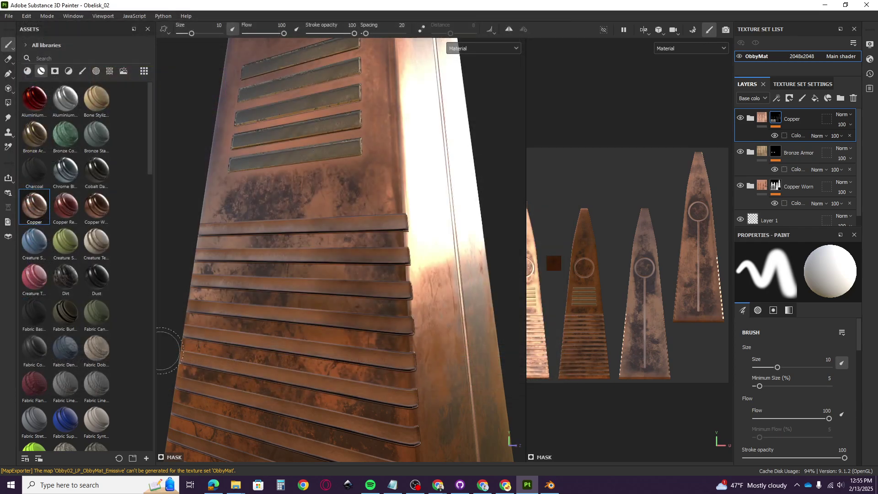
Switch to the FBXports window in File Explorer and open GAM4432/Obelisk_class/Painter/FBXports/BronzeGlows
click(235, 484)
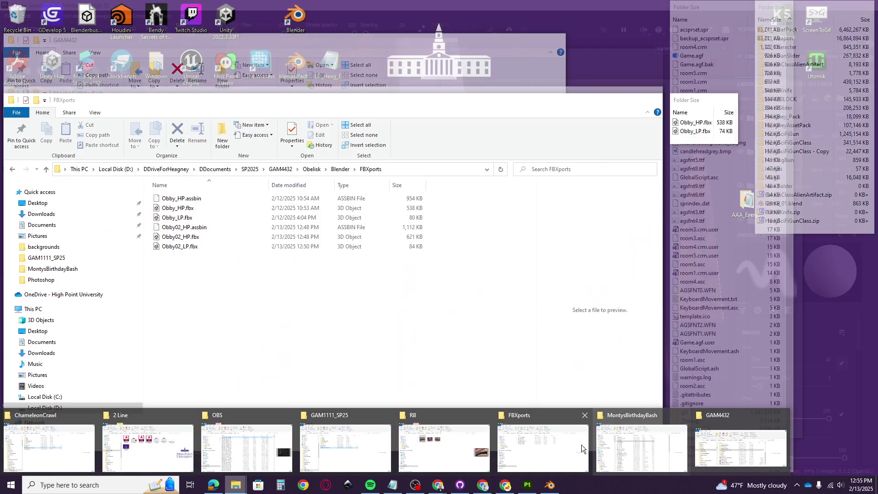
click(534, 451)
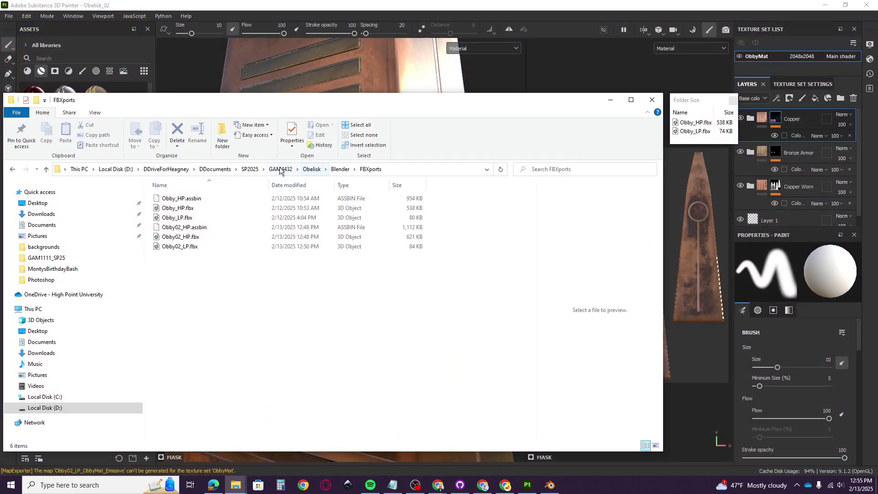
click(279, 169)
double_click(394, 209)
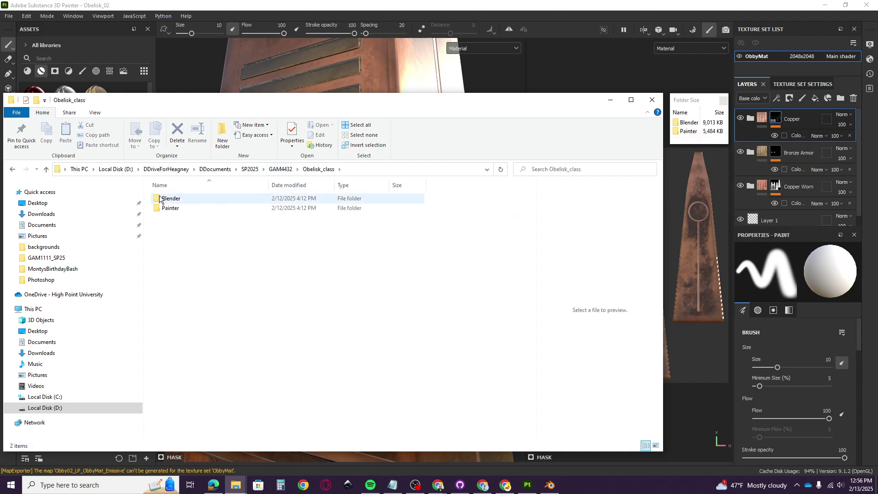
double_click(166, 208)
double_click(172, 198)
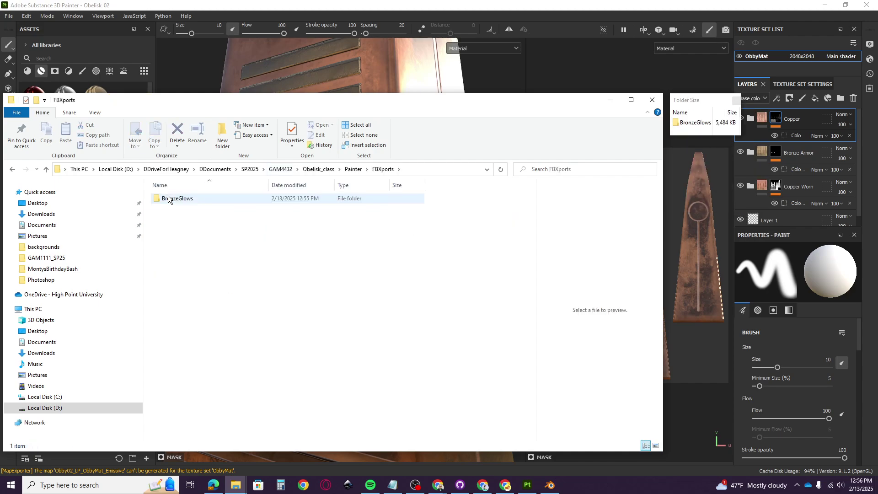
double_click(173, 198)
Preview the exported EmisMask image in an enlarged preview pane and move the window clear of the obelisk model
click(222, 221)
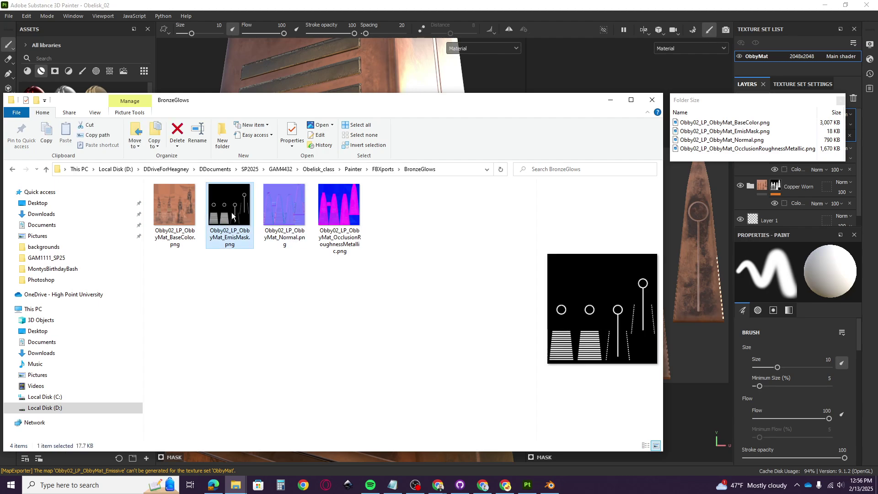
drag(538, 260, 369, 279)
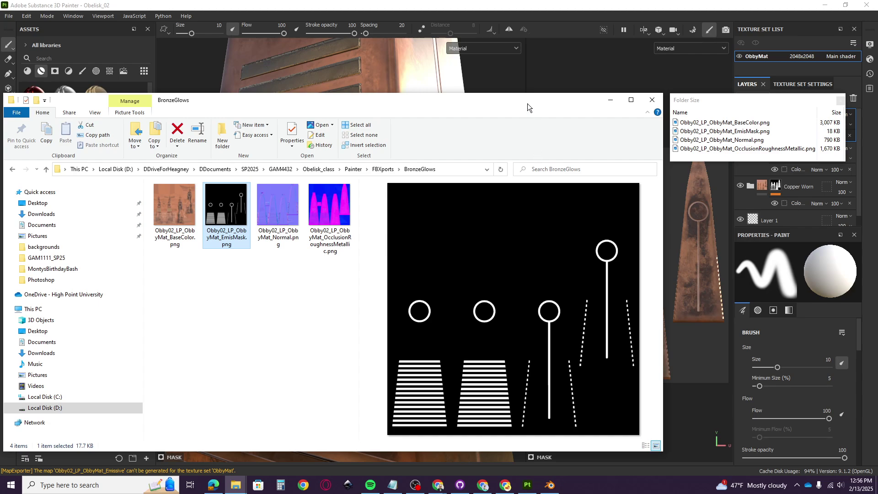
drag(528, 107, 437, 68)
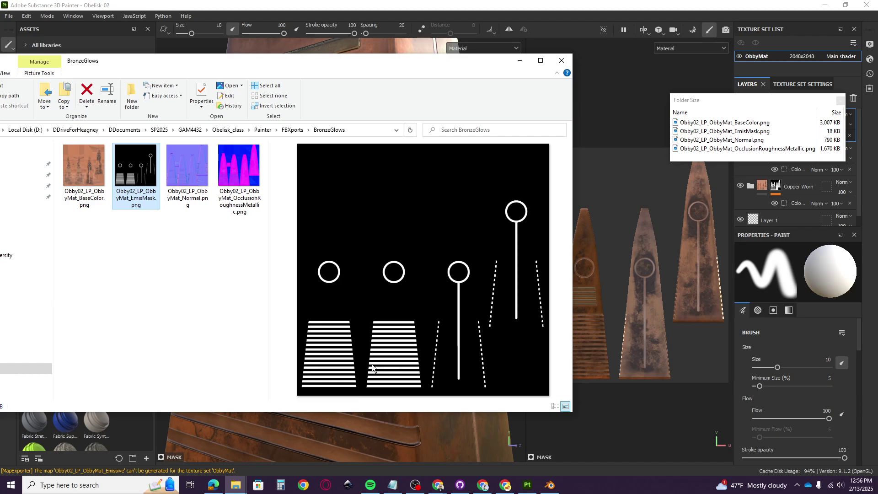
drag(399, 69, 470, 291)
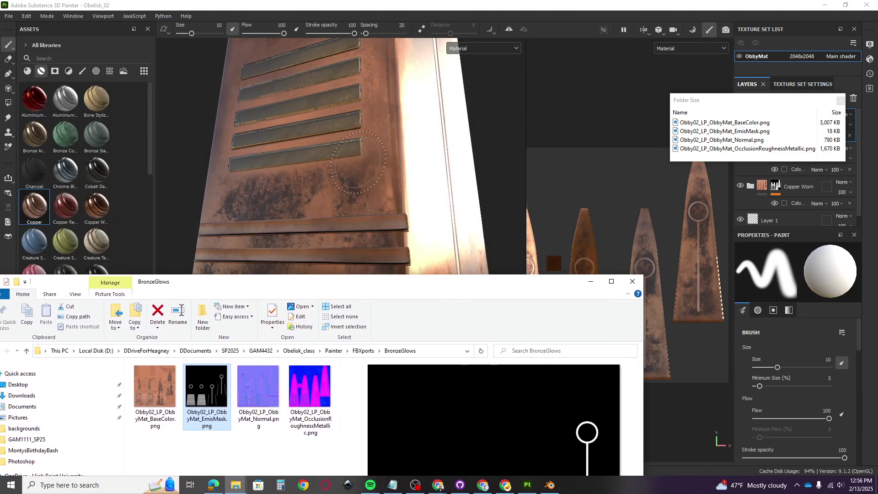
Return to Substance 3D Painter and inspect the obelisk's side groove, bronze slats and lower ridges
click(386, 186)
mouse_move(353, 198)
alt+mouse_down()
mouse_move(378, 224)
mouse_move(444, 234)
alt+mouse_up()
scroll(370, 271, down, 5)
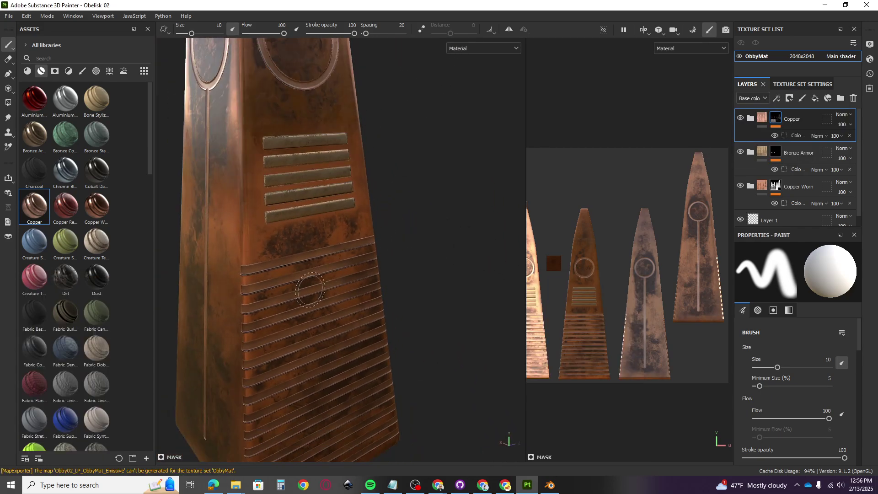
alt+middle_drag(311, 288, 386, 246)
scroll(348, 266, up, 2)
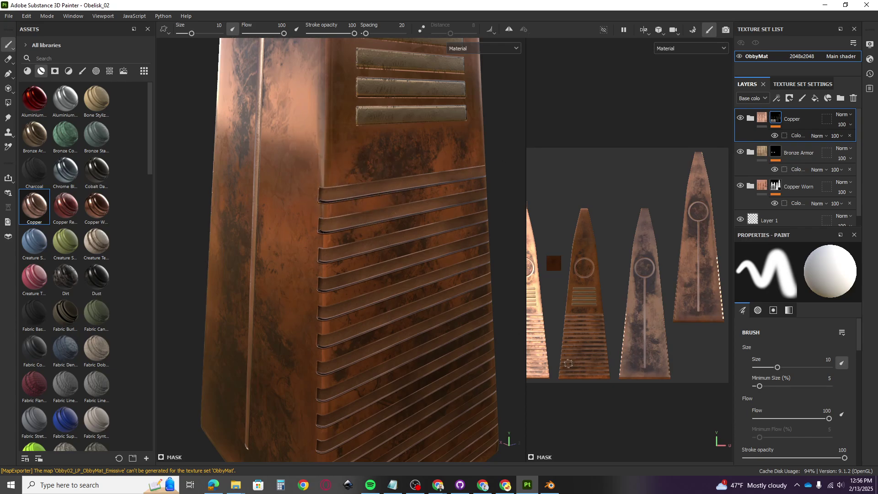
scroll(369, 305, down, 3)
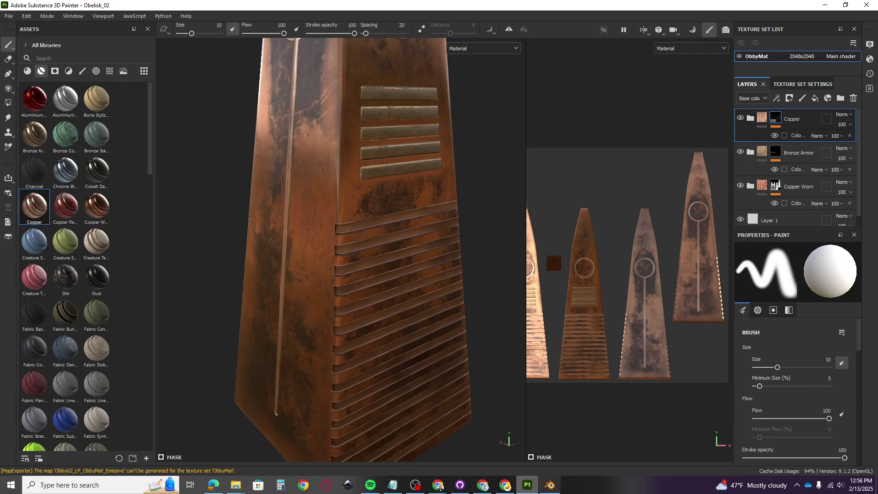
Switch to Unreal Editor, create a folder named Obby_02 in the current student folder, and open it
mouse_move(463, 487)
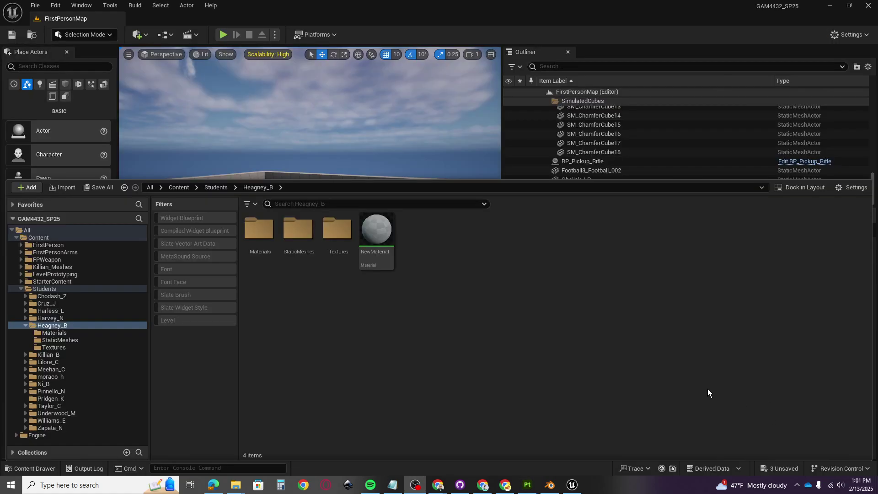
right_click(419, 332)
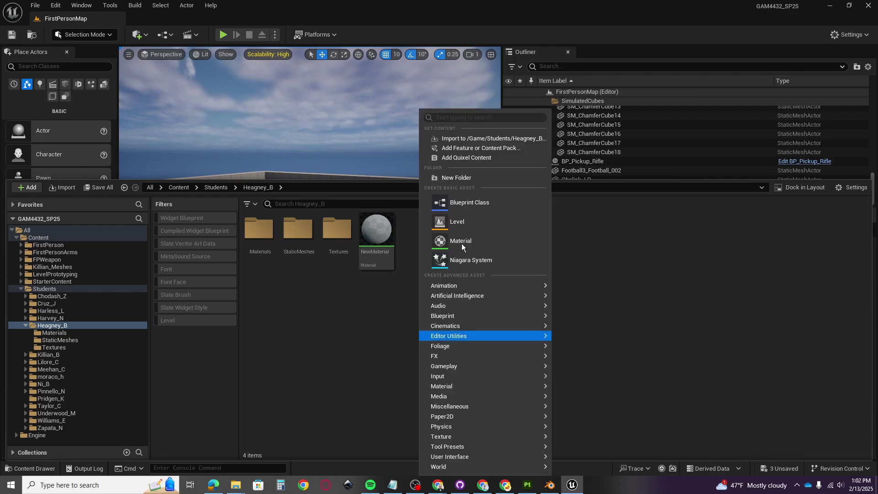
click(457, 179)
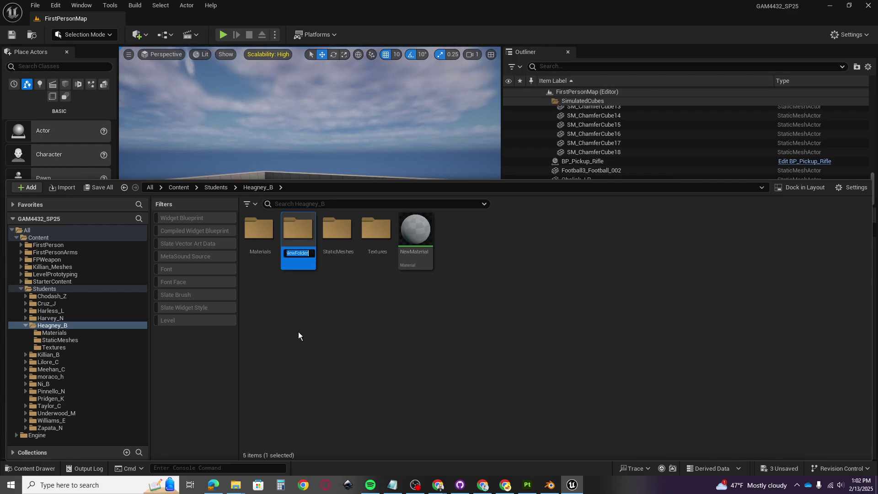
text(Obby)
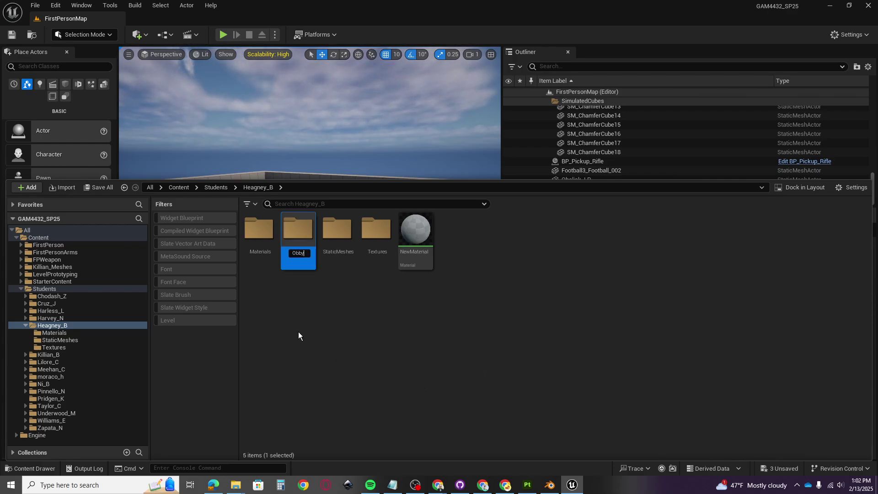
text(_02)
key(Return)
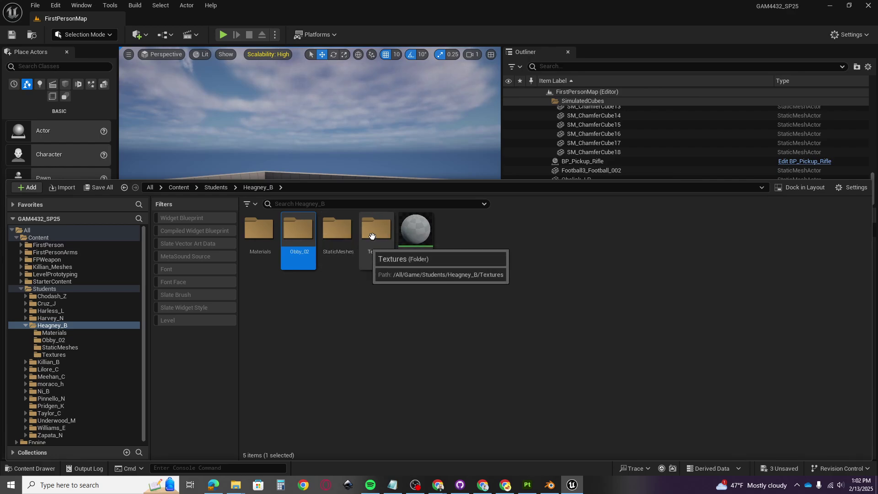
double_click(303, 234)
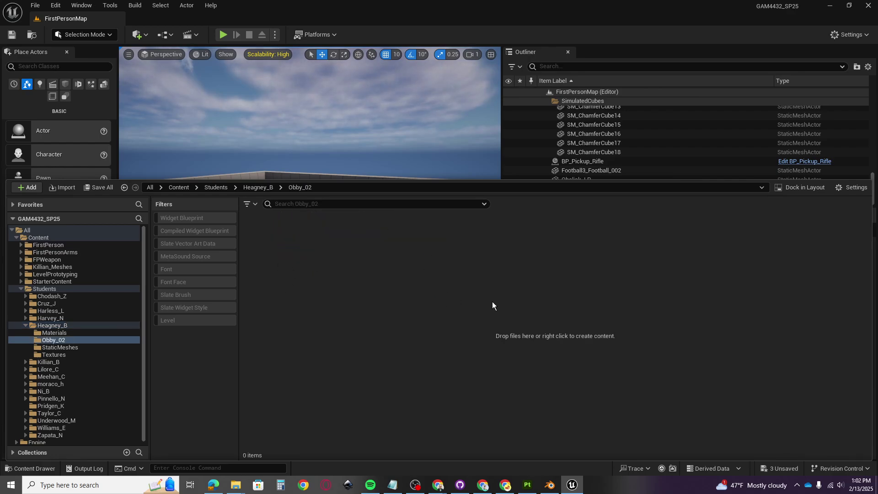
Start importing a file into the Obby_02 folder and browse to the GAM4432 folder
right_click(344, 314)
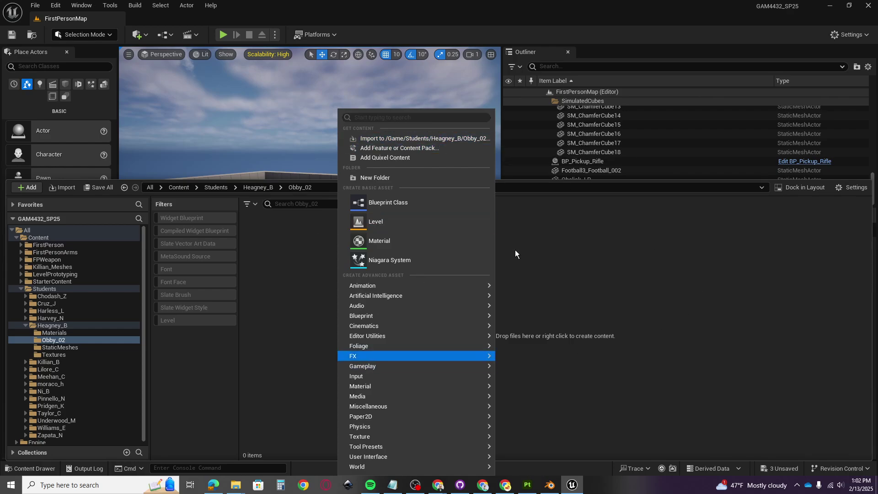
click(396, 140)
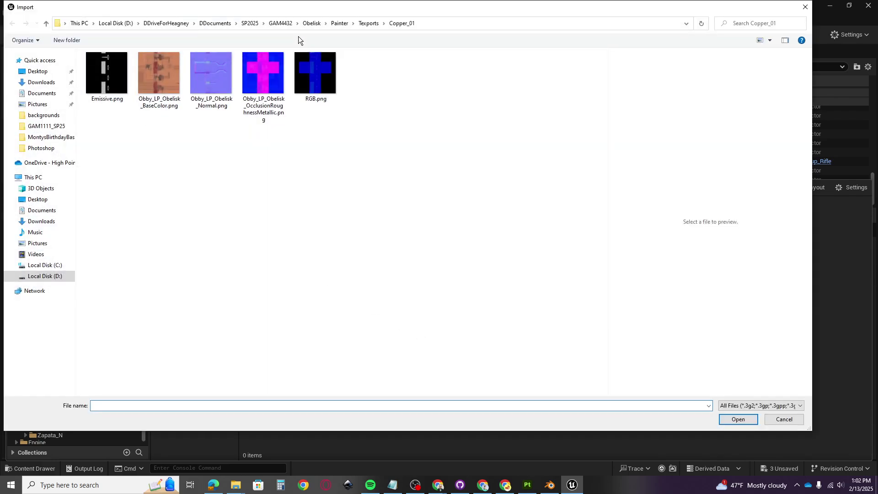
click(279, 24)
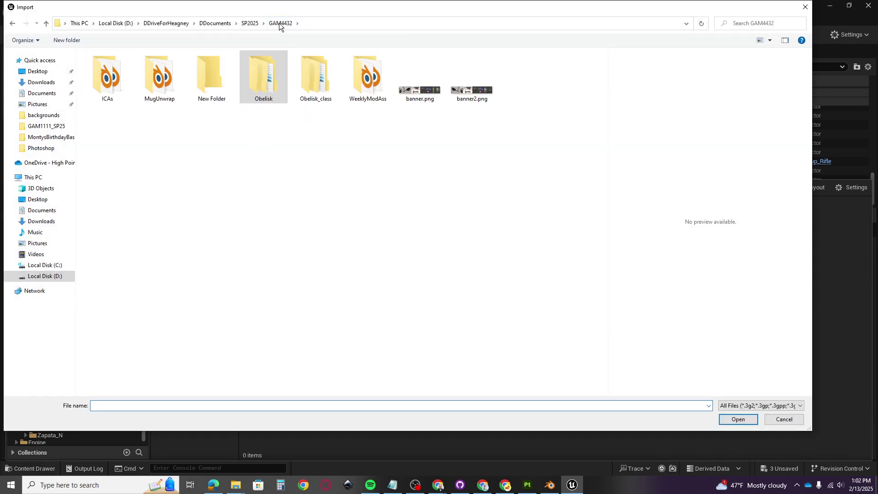
double_click(309, 79)
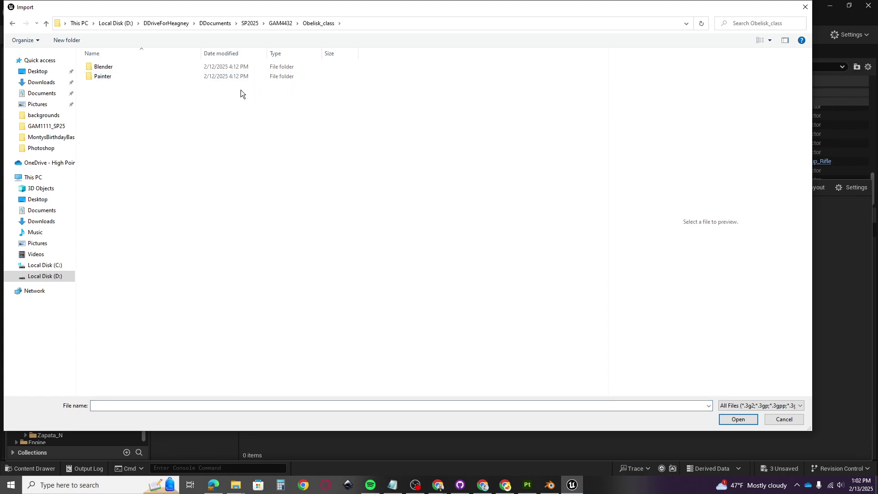
double_click(116, 65)
double_click(102, 67)
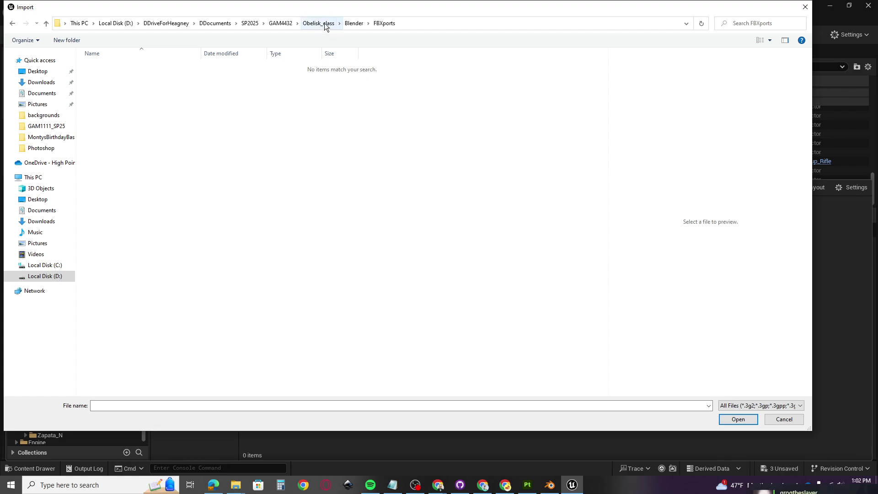
click(353, 24)
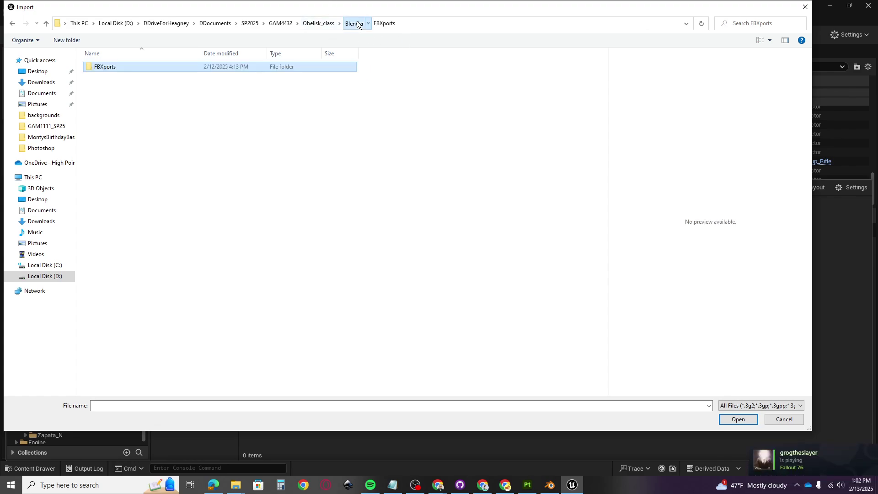
click(315, 26)
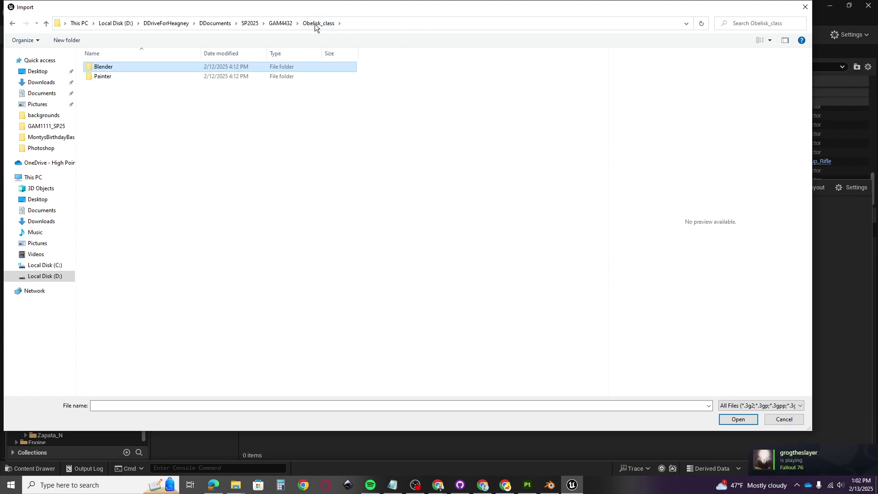
click(283, 24)
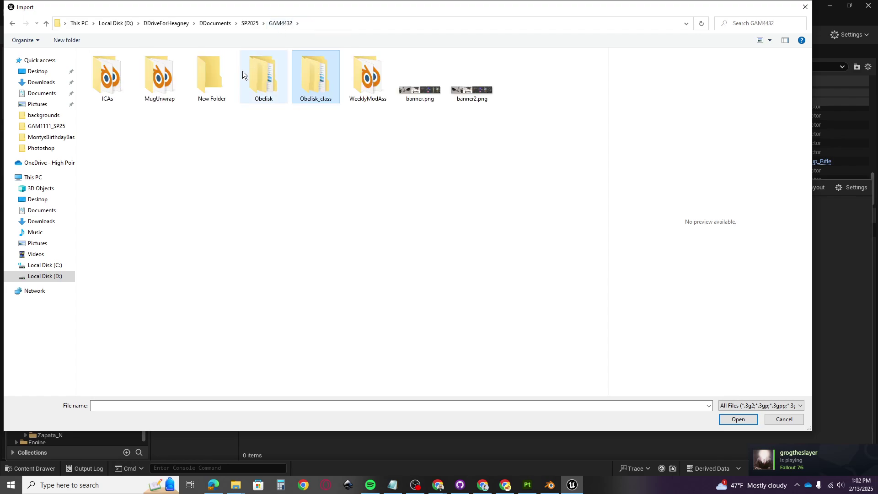
Choose Obby02_LP.fbx from the Obelisk/Blender/FBXports folder for import
double_click(269, 88)
click(107, 69)
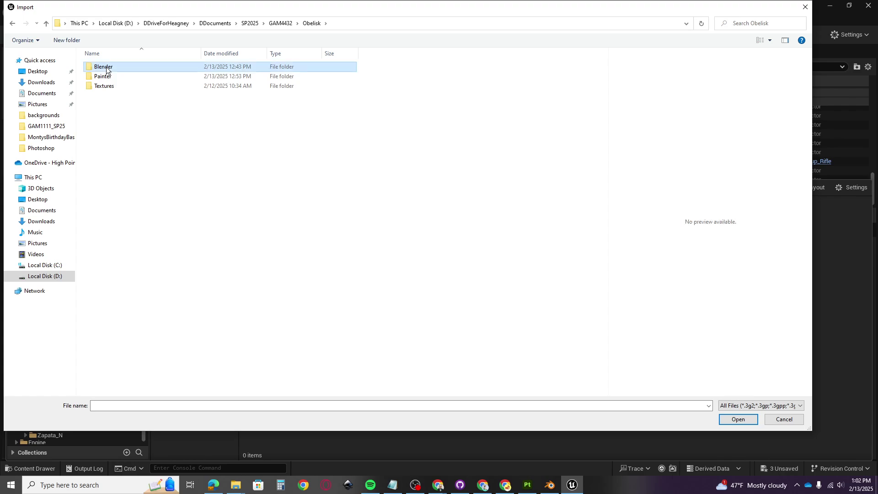
double_click(106, 67)
double_click(106, 67)
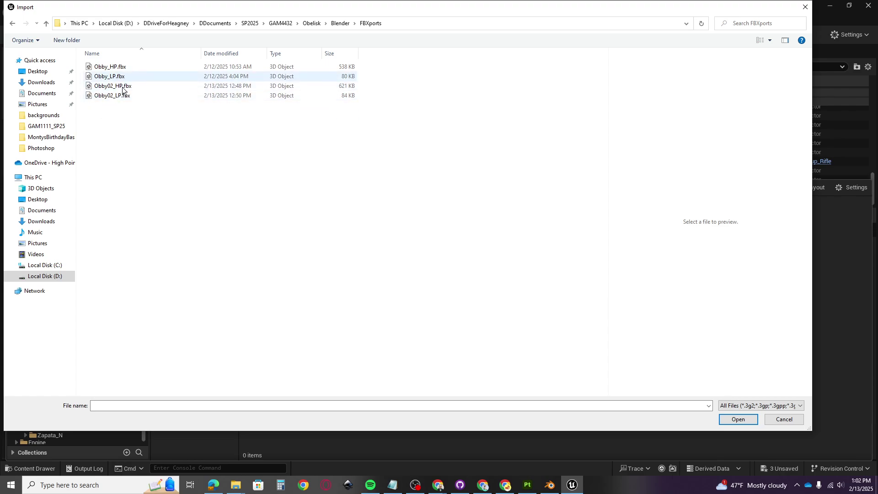
click(105, 95)
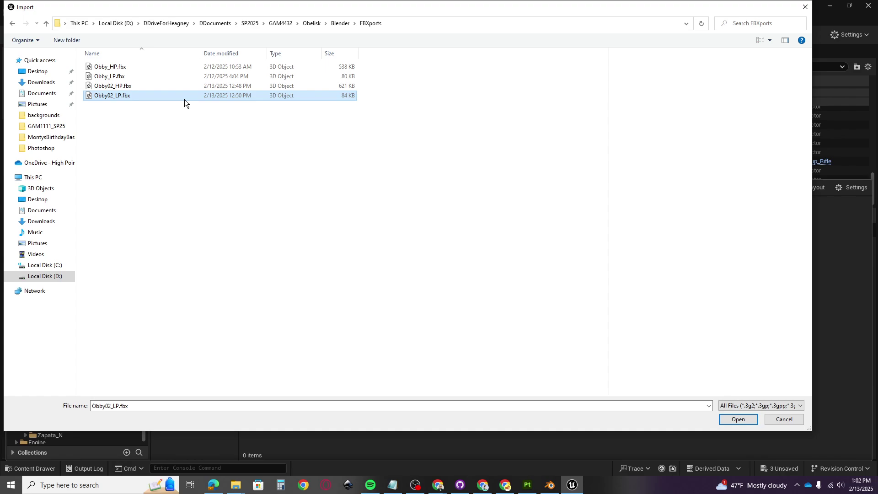
double_click(122, 96)
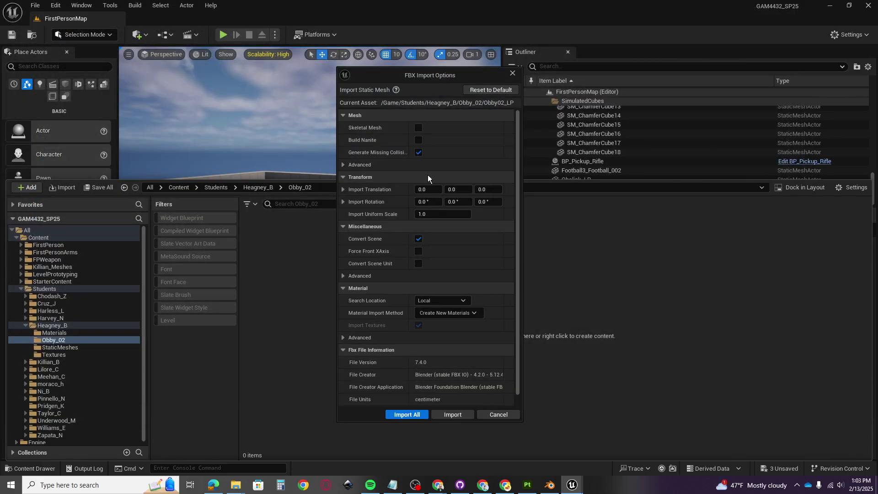
Enable Combine Meshes in the advanced mesh import options and import the obelisk as a static mesh
click(344, 165)
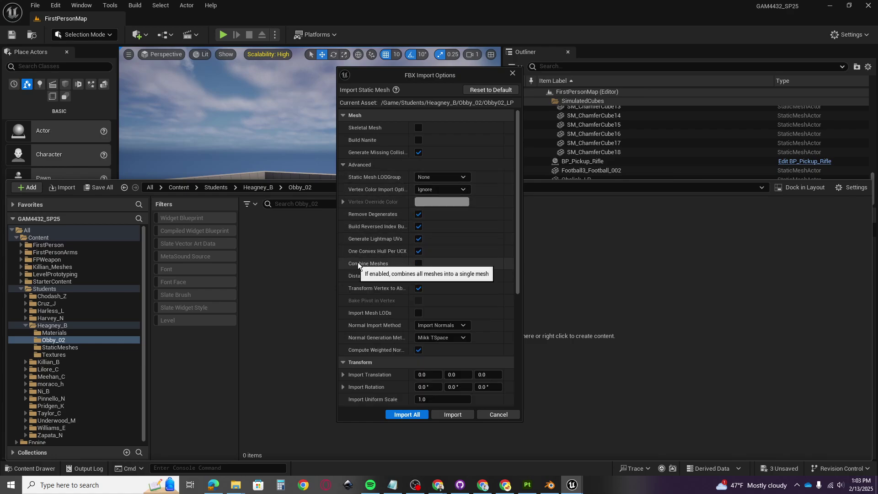
click(416, 263)
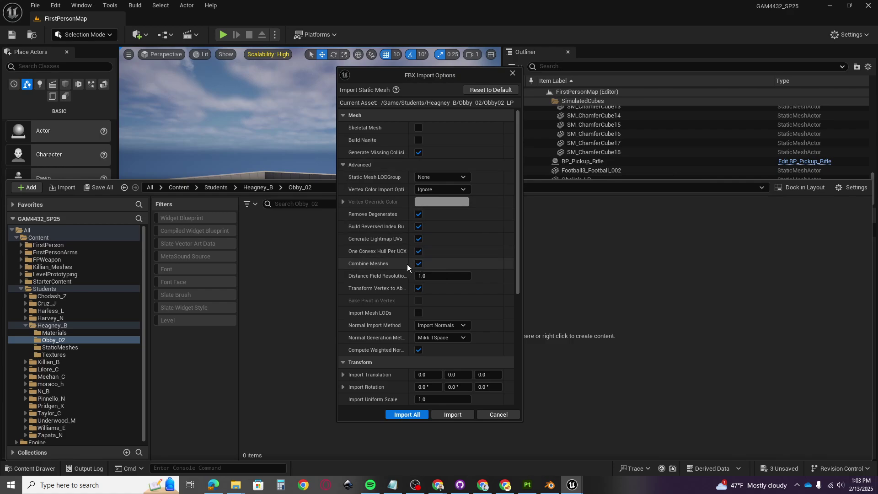
click(405, 415)
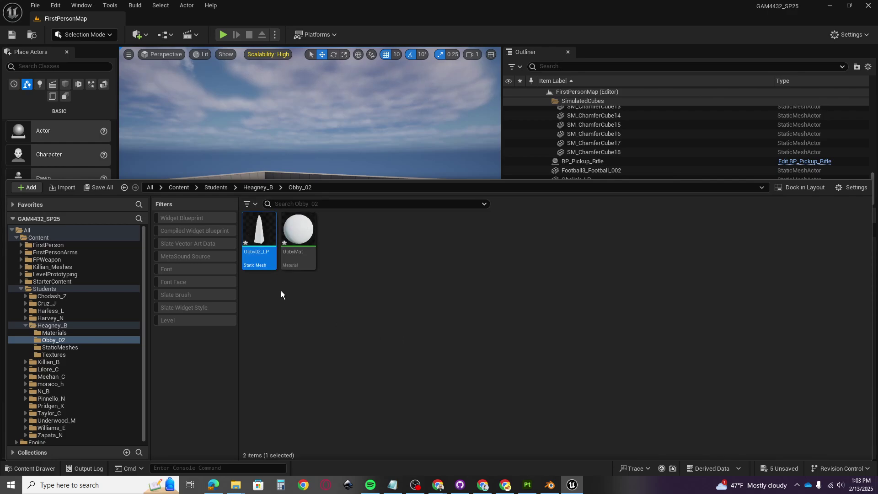
Enlarge the asset thumbnails, start another import into Obby_02, and browse to GAM4432/Obelisk_class/Painter/FBXports/BronzeGlows
ctrl+scroll(293, 256, up, 3)
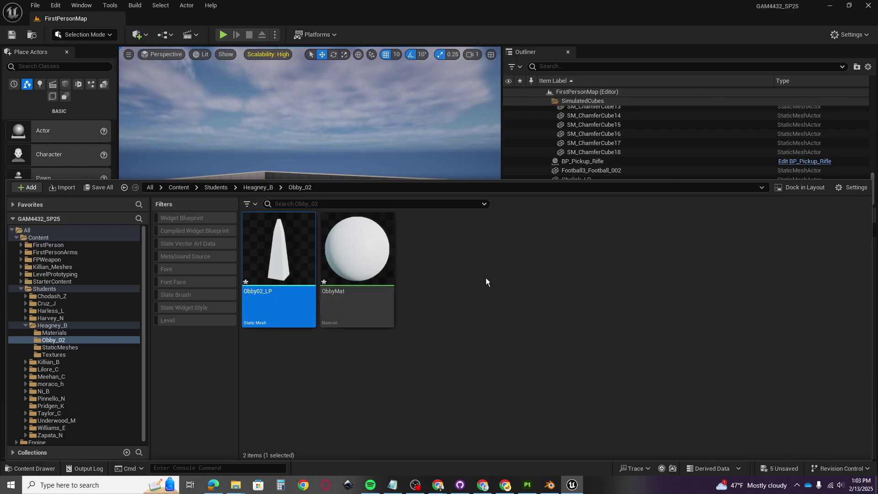
right_click(446, 269)
click(504, 138)
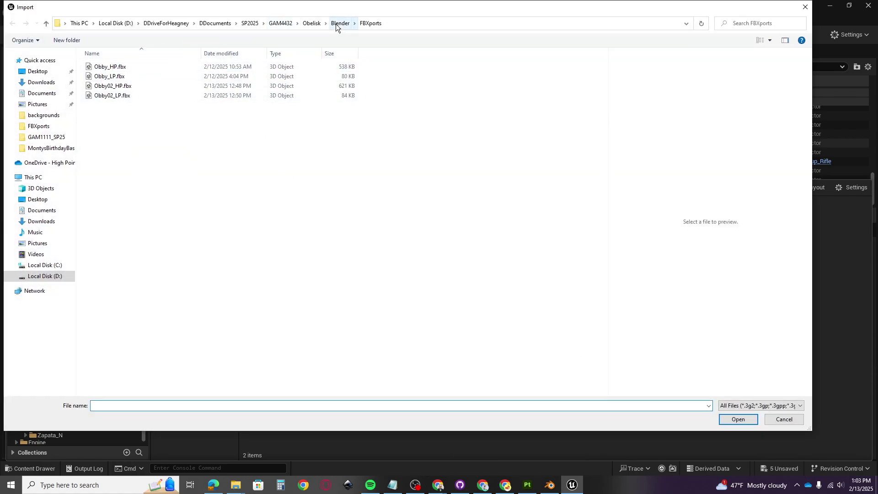
click(283, 25)
double_click(302, 78)
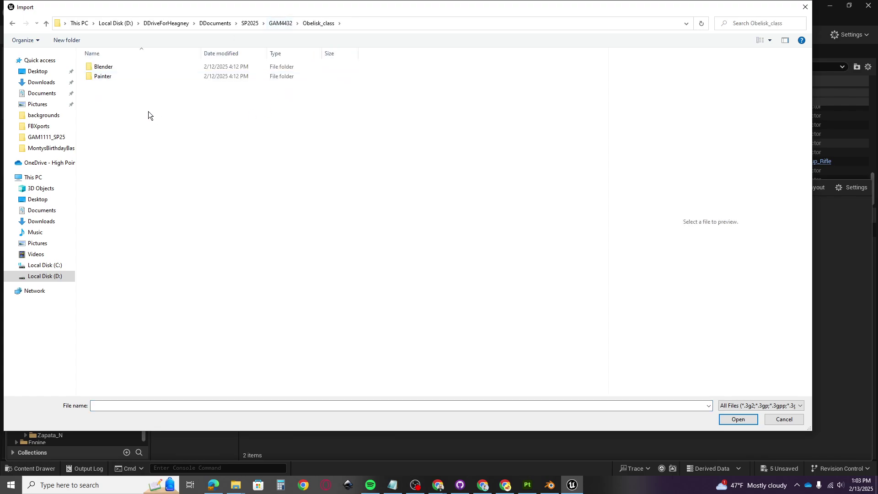
double_click(106, 77)
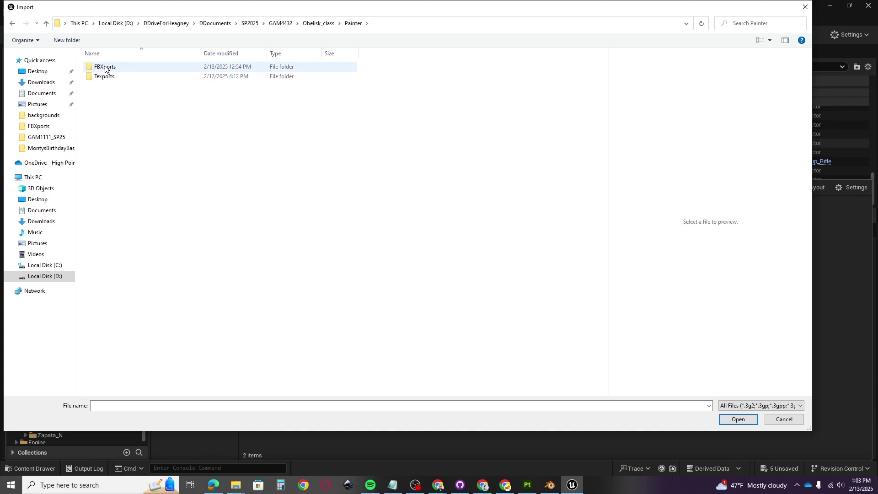
double_click(105, 67)
double_click(105, 67)
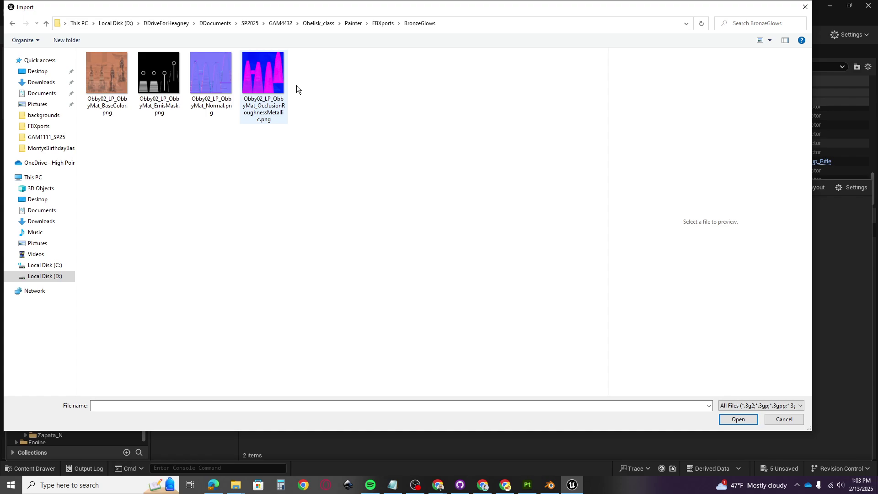
Import all four Obby02_LP_ObbyMat textures: BaseColor, EmisMask, Normal and OcclusionRoughnessMetallic
click(94, 79)
key(ctrl+a)
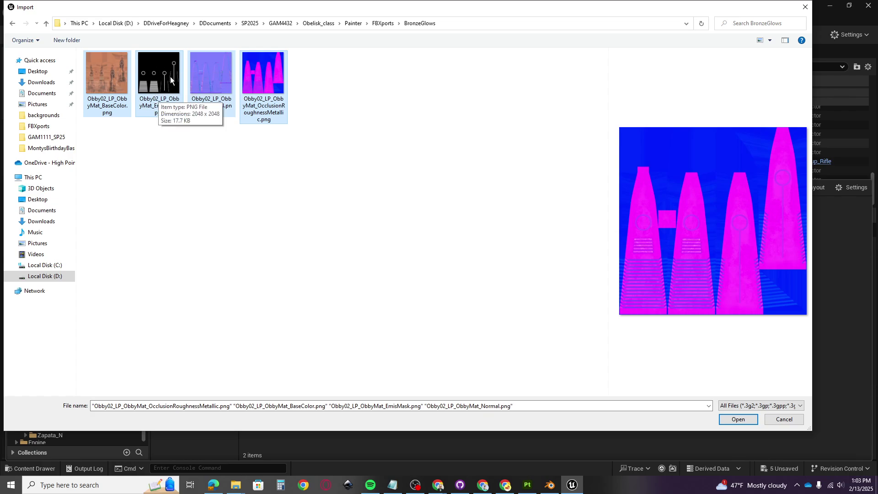
click(735, 420)
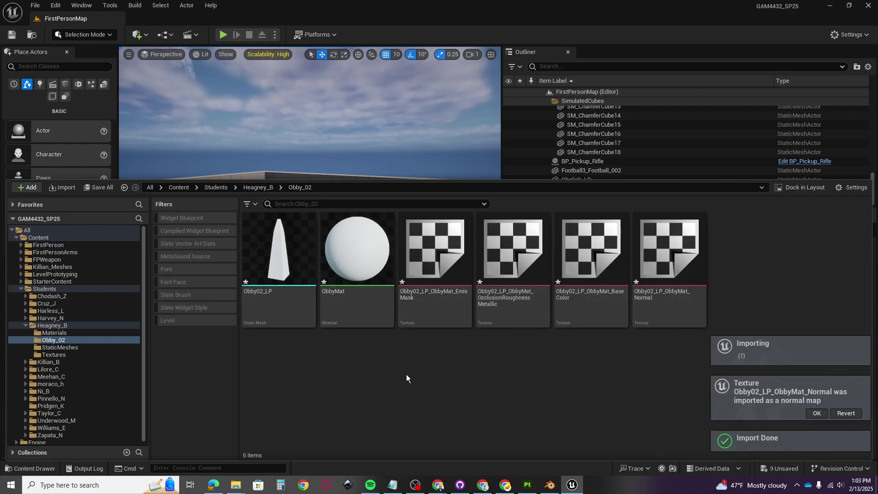
click(587, 252)
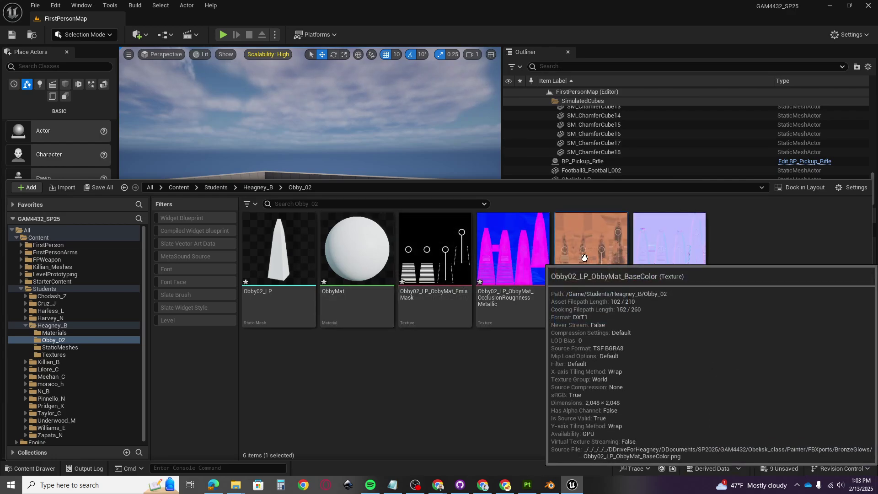
right_click(587, 251)
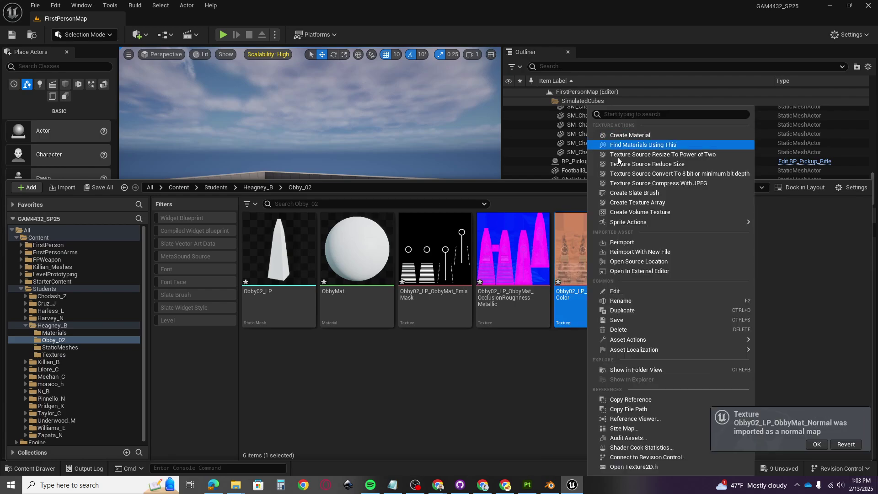
click(550, 364)
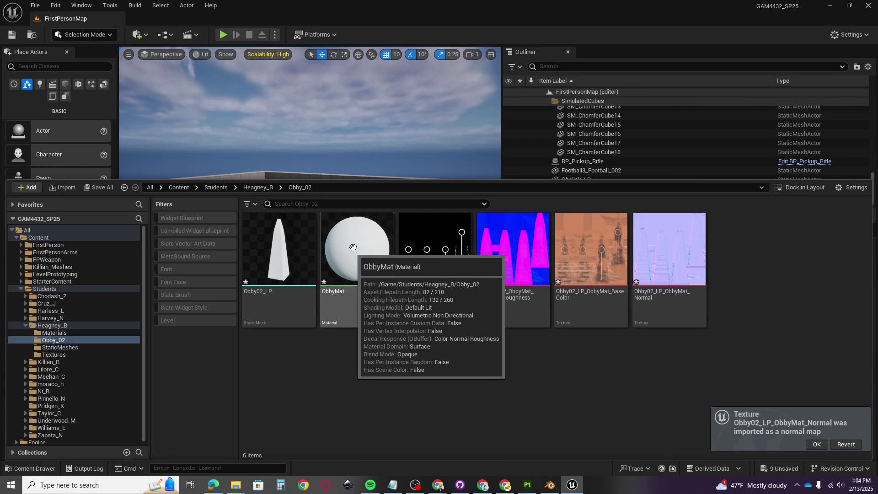
Open the ObbyMat material for editing and delete the Param node feeding its Base Color
click(355, 248)
double_click(356, 248)
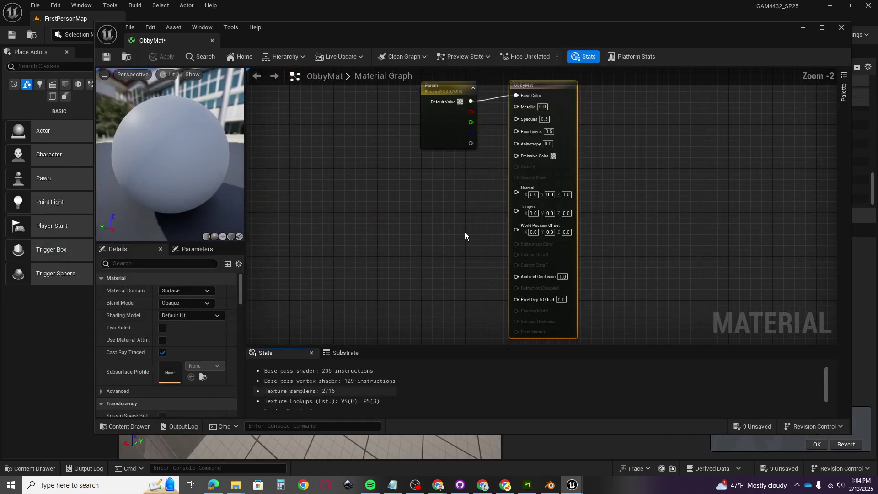
scroll(446, 240, down, 2)
right_drag(414, 252, 421, 230)
scroll(422, 230, up, 4)
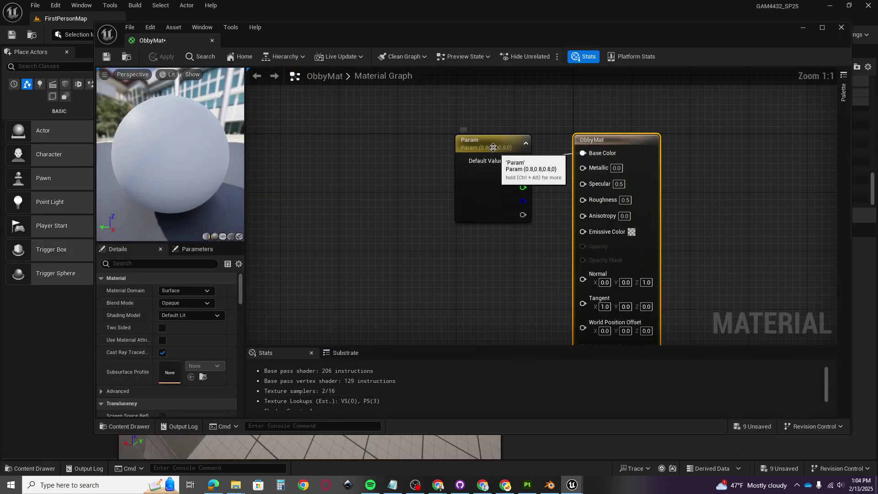
drag(488, 147, 435, 131)
key(Delete)
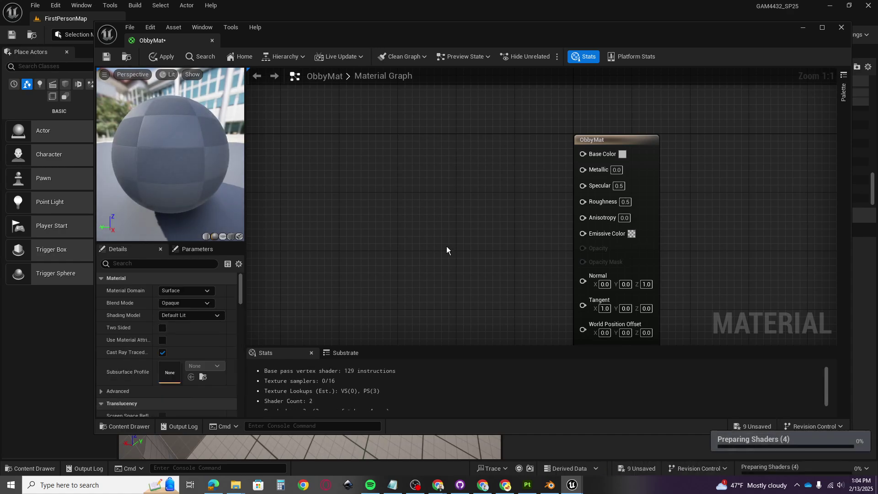
Add the BaseColor, EmisMask, Normal and OcclusionRoughnessMetallic textures to the ObbyMat graph as Texture Sample nodes
key(ctrl+space)
click(446, 327)
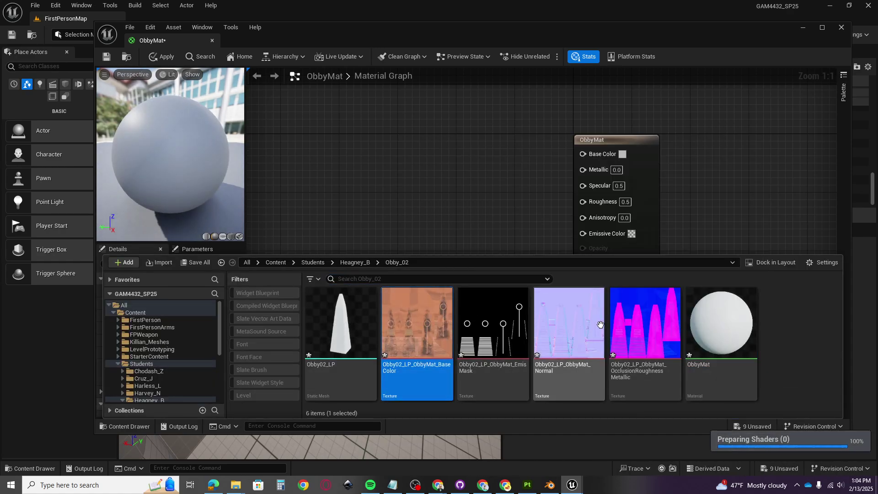
shift+click(633, 328)
drag(635, 342, 388, 143)
right_drag(346, 258, 316, 296)
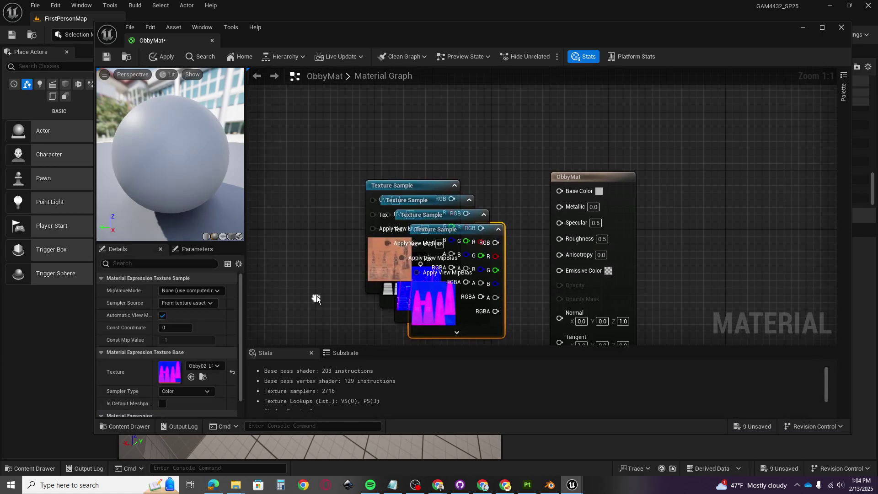
Move the BaseColor sample above the stacked nodes and shift the other three texture samples down, leaving space between them
drag(383, 189, 408, 87)
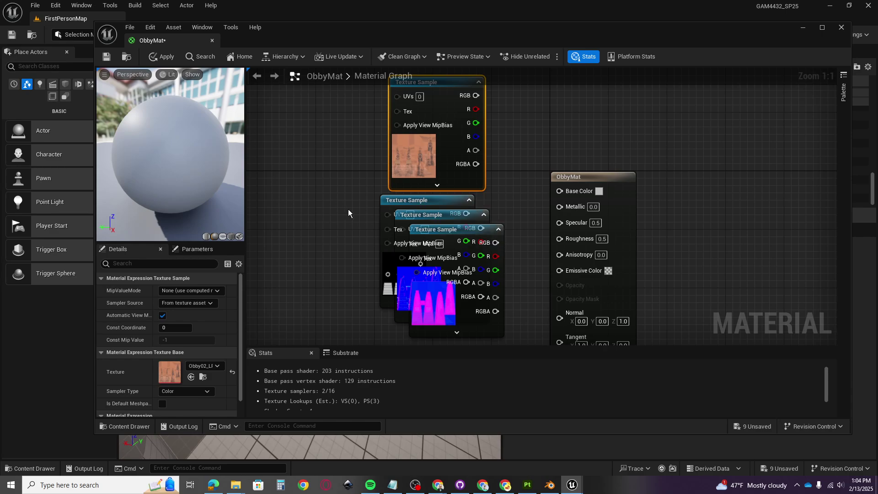
drag(324, 208, 419, 338)
right_drag(373, 218, 379, 254)
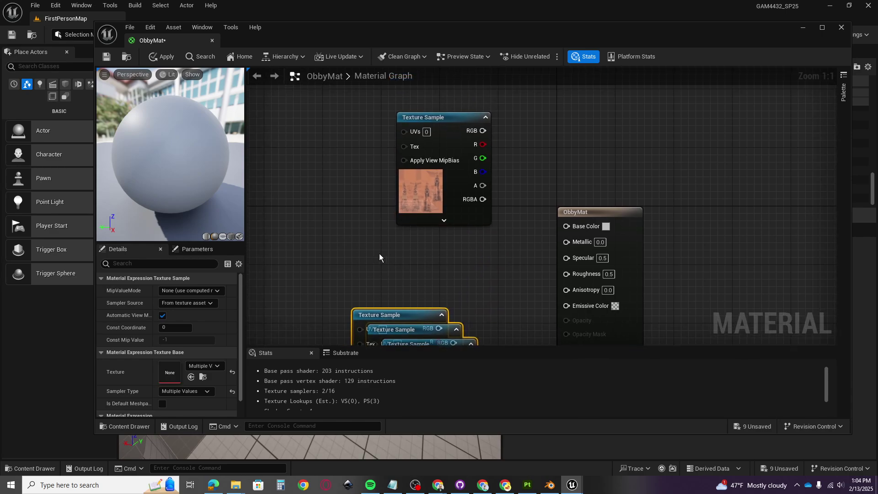
Use the Obby02_LP static mesh as the material's preview mesh, widen the preview viewport, and frame the obelisk in it
key(ctrl+space)
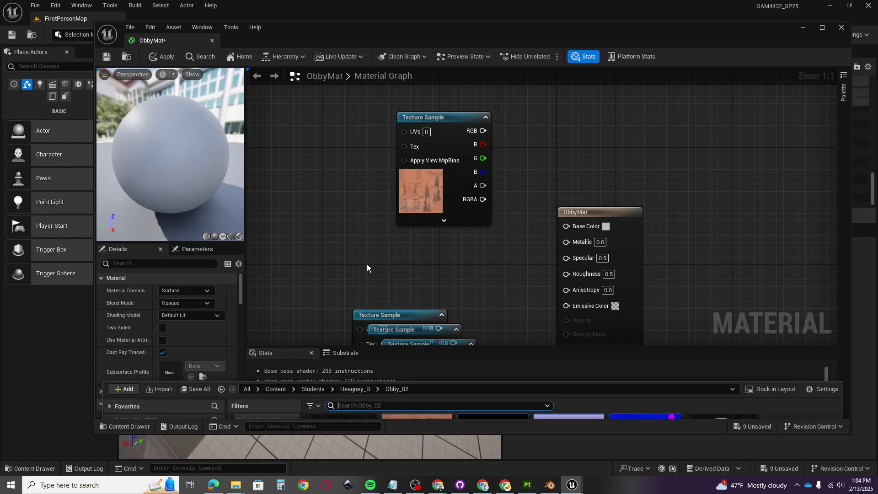
click(346, 326)
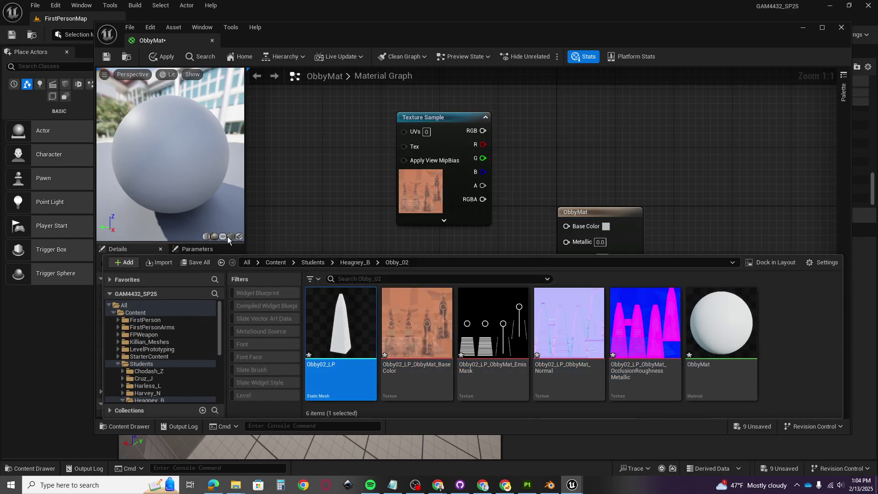
drag(245, 216, 326, 224)
click(319, 236)
drag(256, 143, 226, 153)
middle_drag(225, 153, 256, 204)
drag(240, 183, 222, 188)
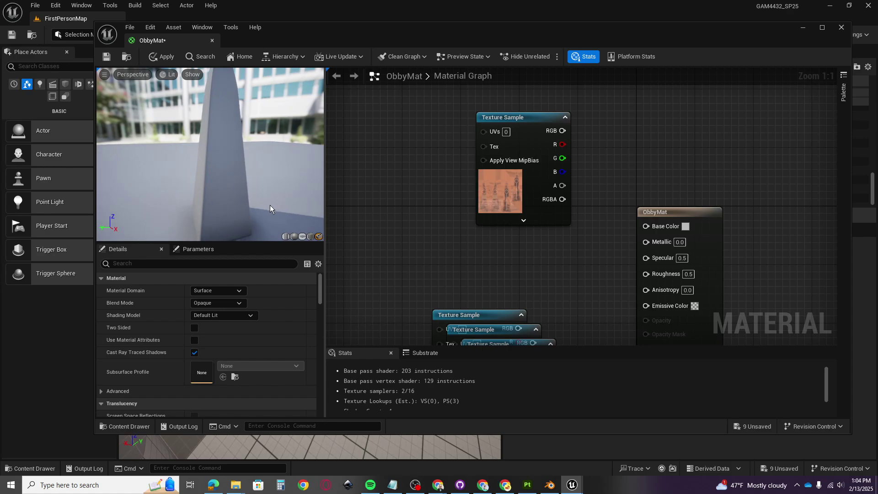
Connect the BaseColor texture sample's RGB output to the ObbyMat Base Color input and orbit the preview to the obelisk's patterned faces
key(ctrl+space)
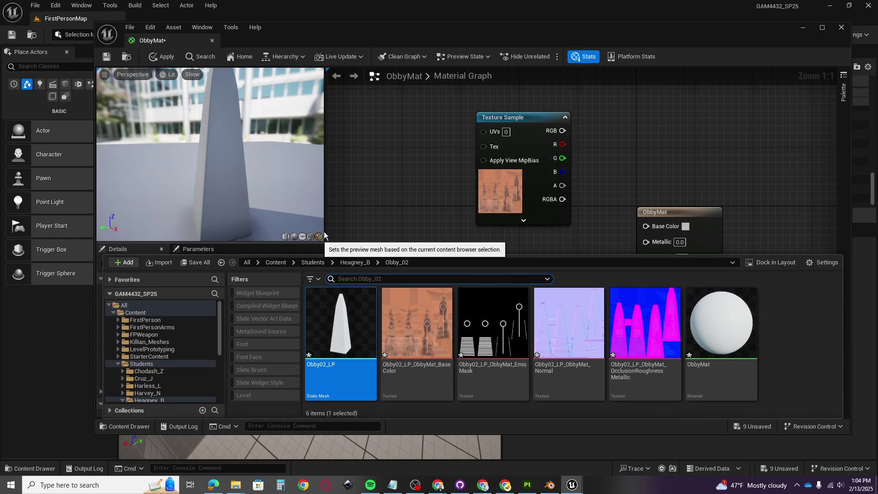
click(385, 199)
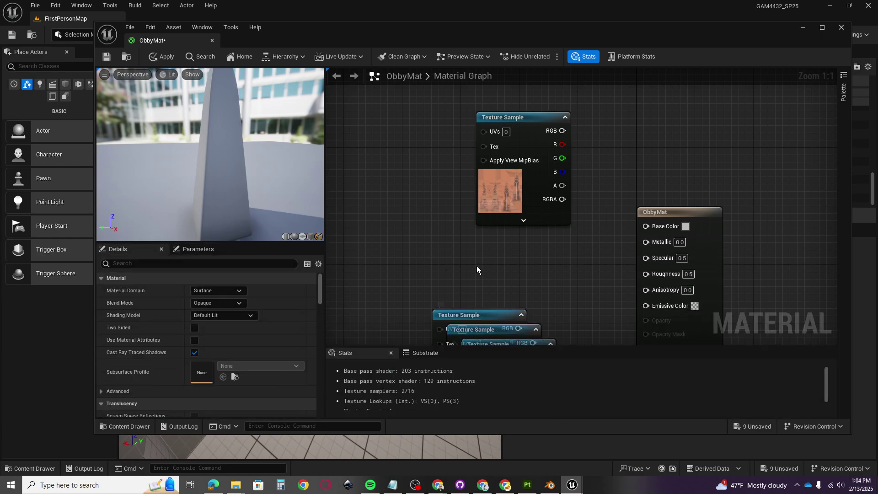
right_drag(476, 265, 392, 260)
drag(476, 132, 560, 227)
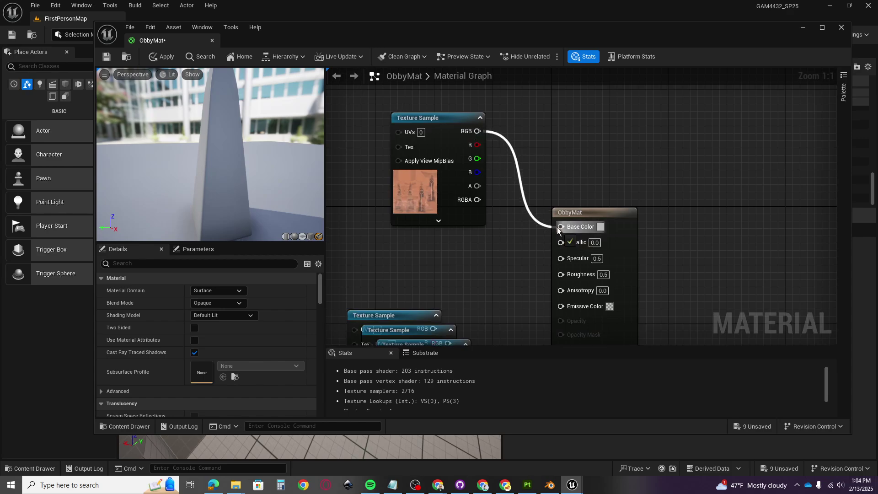
drag(255, 170, 186, 156)
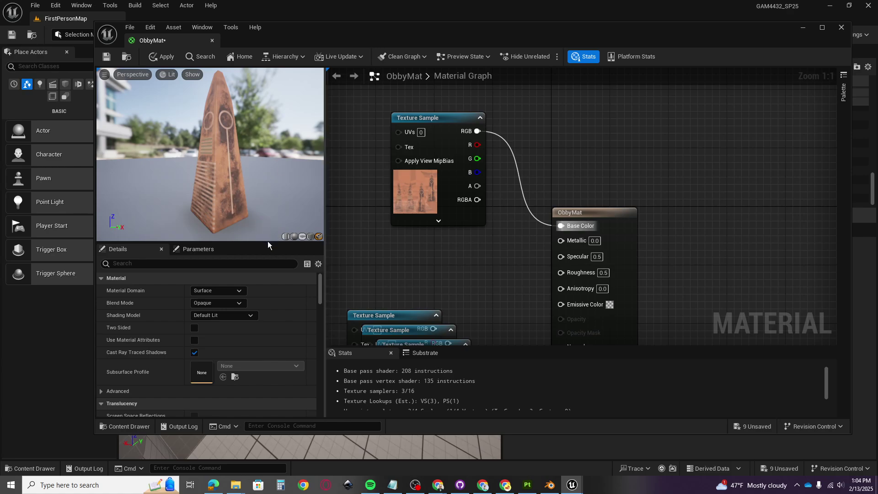
Enlarge the preview viewport in height and width and maximize the material editor window
drag(268, 242, 283, 344)
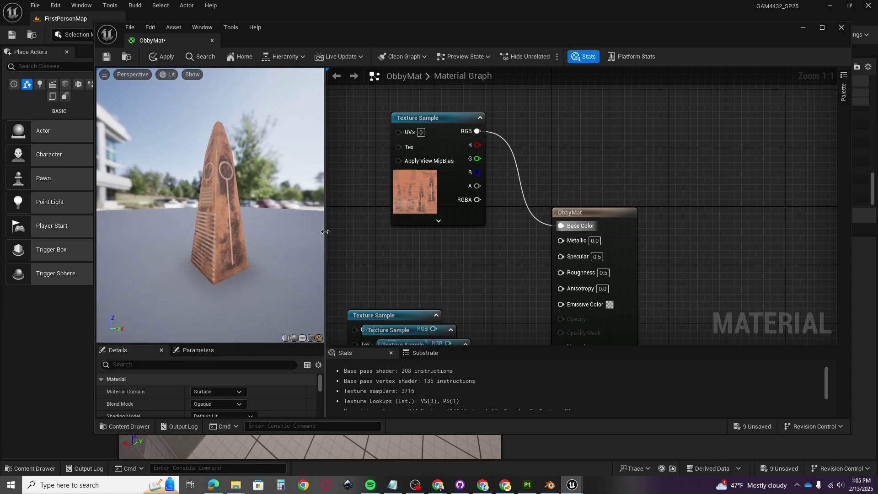
drag(326, 232, 460, 222)
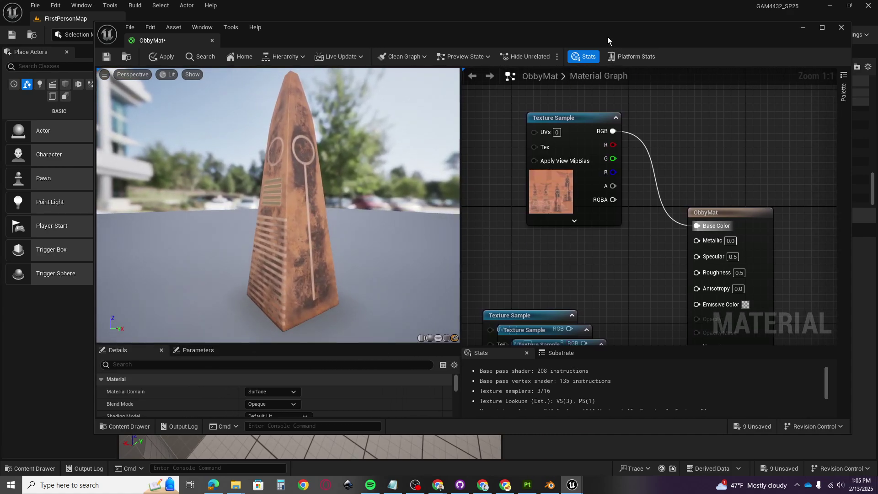
drag(607, 36, 603, 24)
click(797, 10)
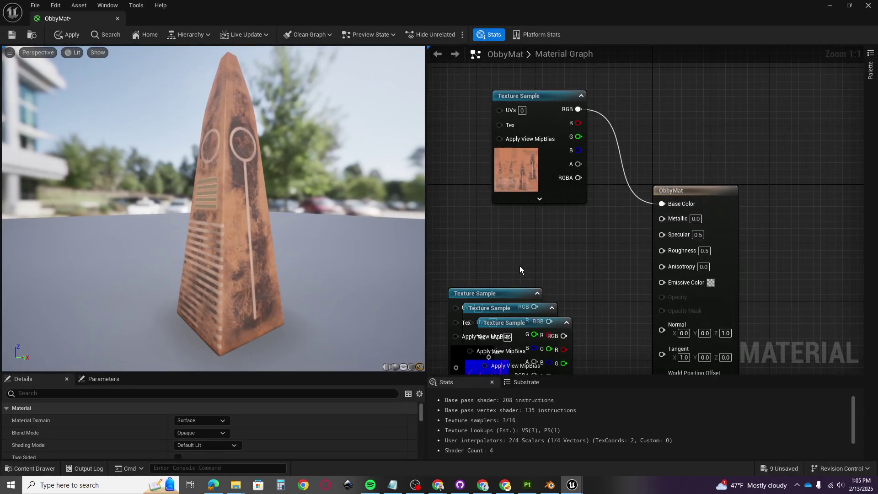
Separate the stacked samples, setting EmisMask aside and OcclusionRoughnessMetallic beneath Normal, and connect the Normal sample's RGB output to the Normal input
scroll(519, 266, down, 2)
right_drag(557, 245, 544, 183)
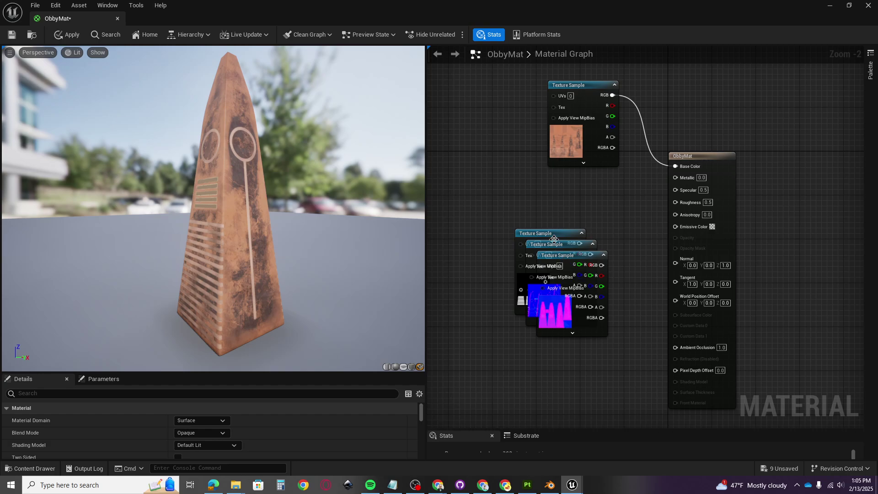
drag(540, 234, 462, 161)
drag(552, 245, 676, 263)
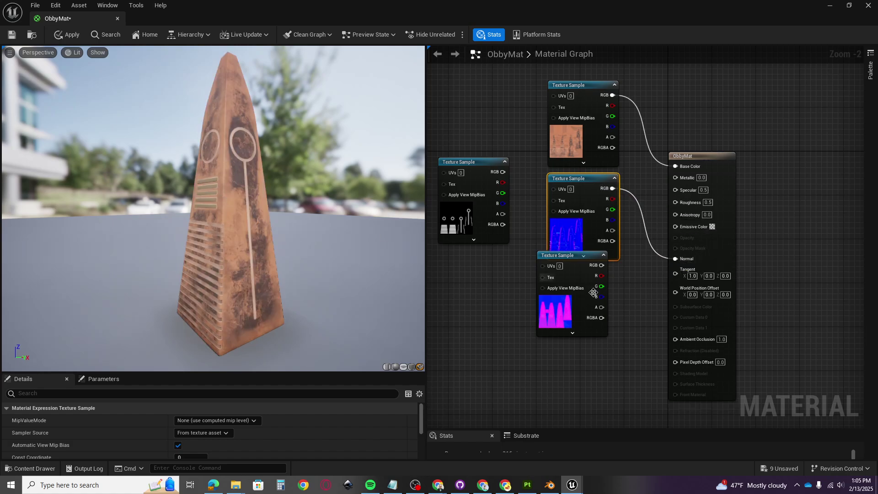
drag(573, 255, 589, 271)
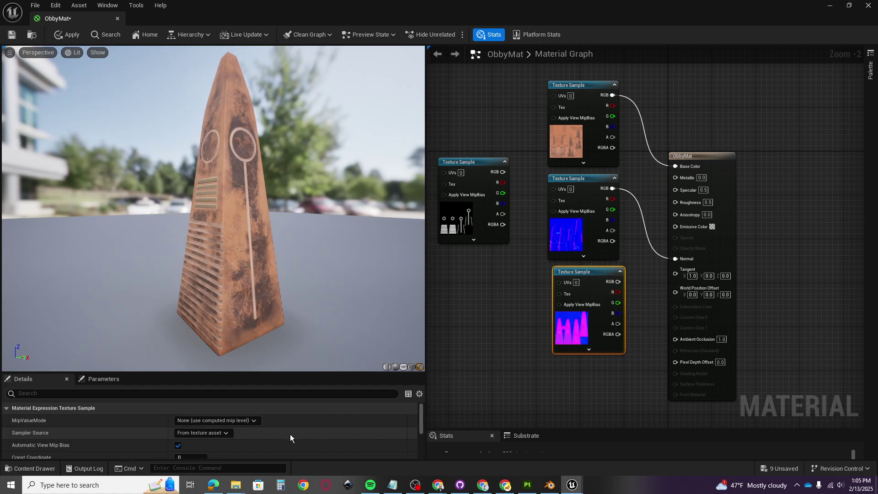
Wire the OcclusionRoughnessMetallic sample's R output to Ambient Occlusion, G to Roughness and B to Metallic
scroll(249, 443, down, 5)
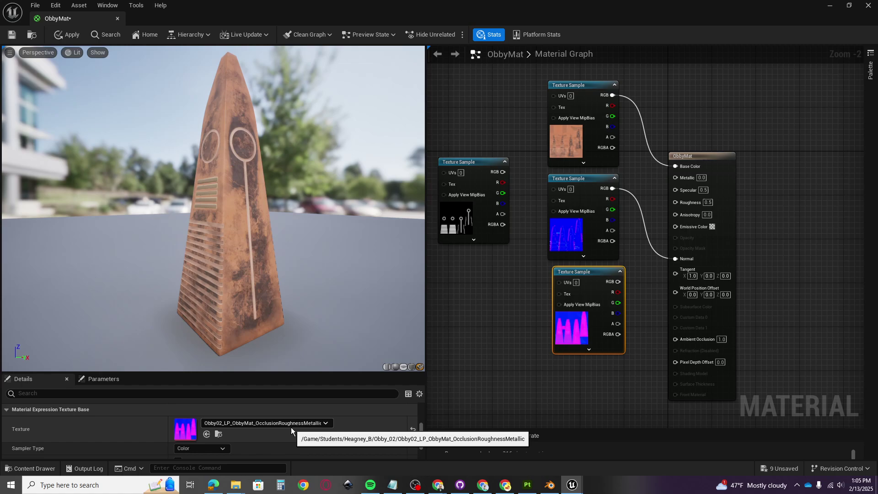
drag(618, 292, 674, 342)
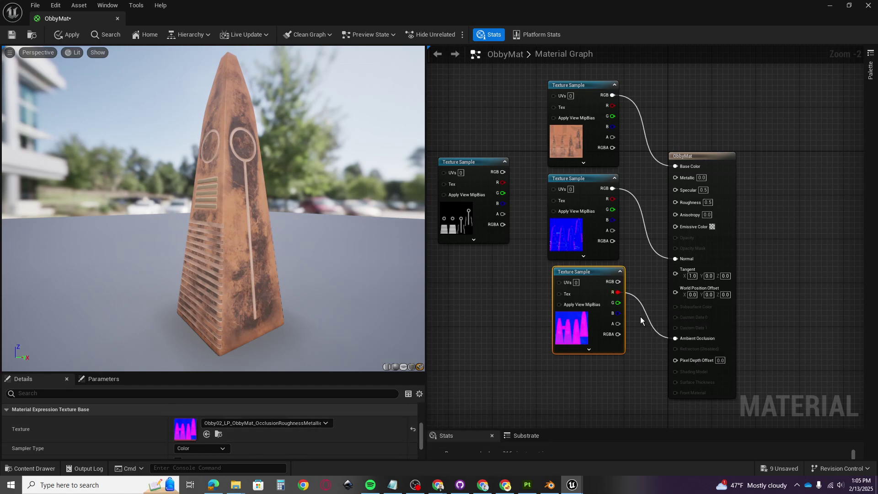
drag(618, 304, 675, 202)
drag(618, 314, 677, 179)
drag(235, 198, 306, 200)
Move the ObbyMat node away from the samples and insert a Multiply node with B set to 0.6 between the blue channel and Metallic
drag(711, 161, 799, 160)
drag(618, 313, 675, 180)
text(mult)
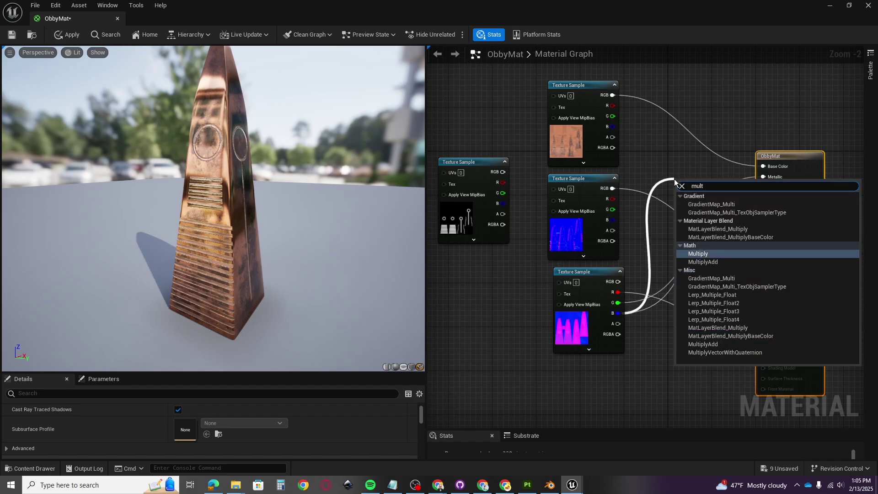
key(Return)
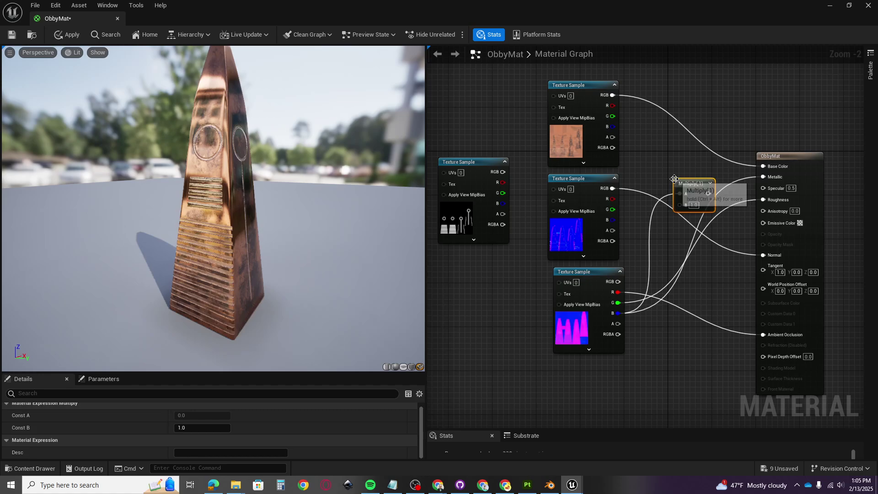
click(695, 204)
text(0.6)
key(Return)
drag(711, 194, 765, 177)
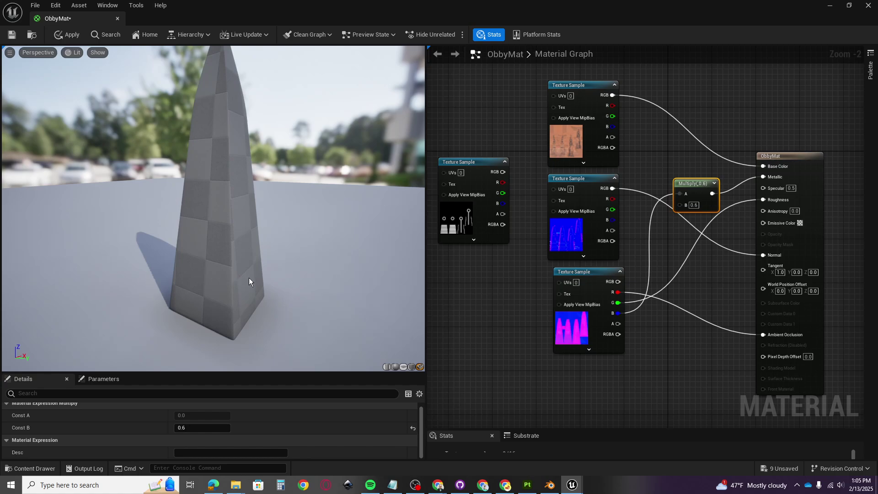
drag(218, 273, 421, 273)
drag(199, 229, 215, 229)
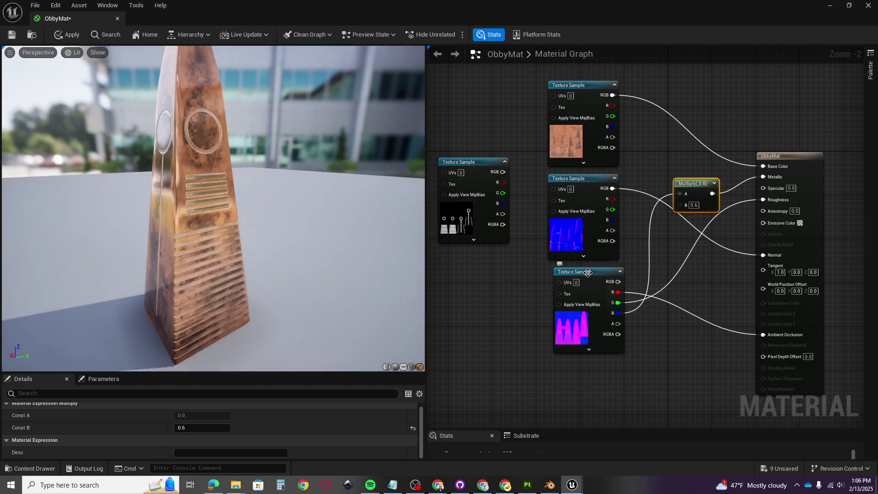
Align the OcclusionRoughnessMetallic sample beneath the Normal sample
drag(588, 273, 582, 283)
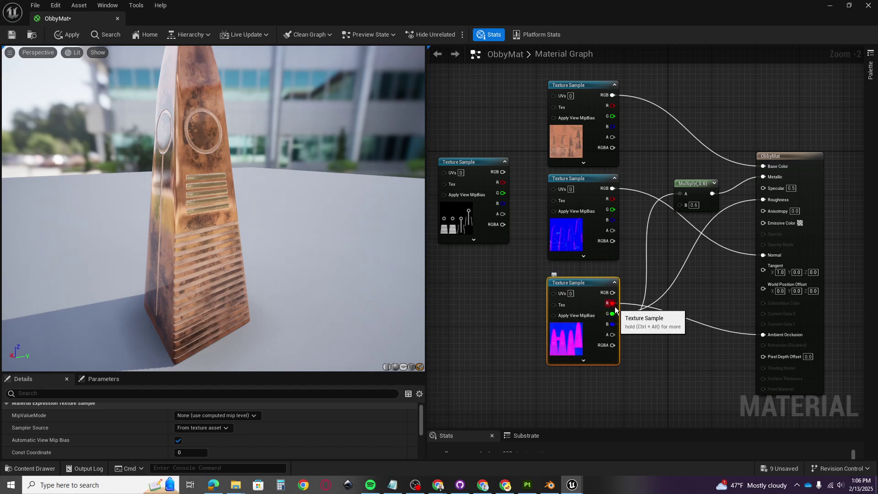
drag(613, 303, 657, 138)
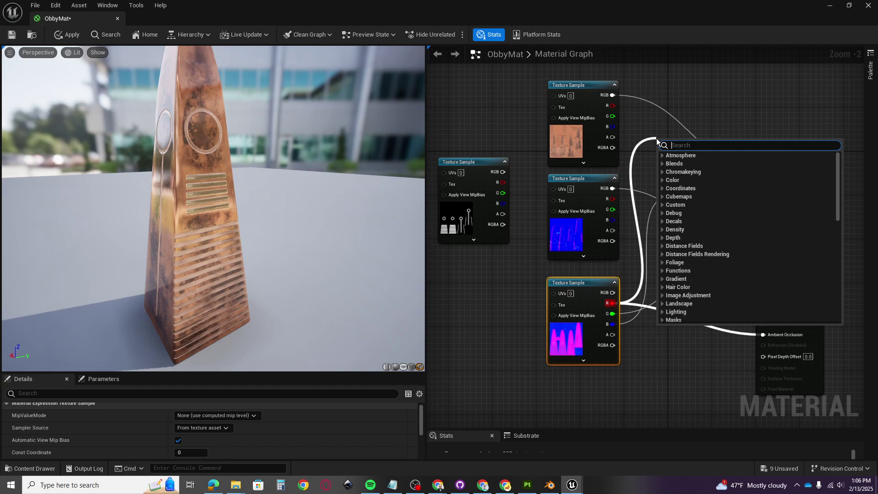
key(Escape)
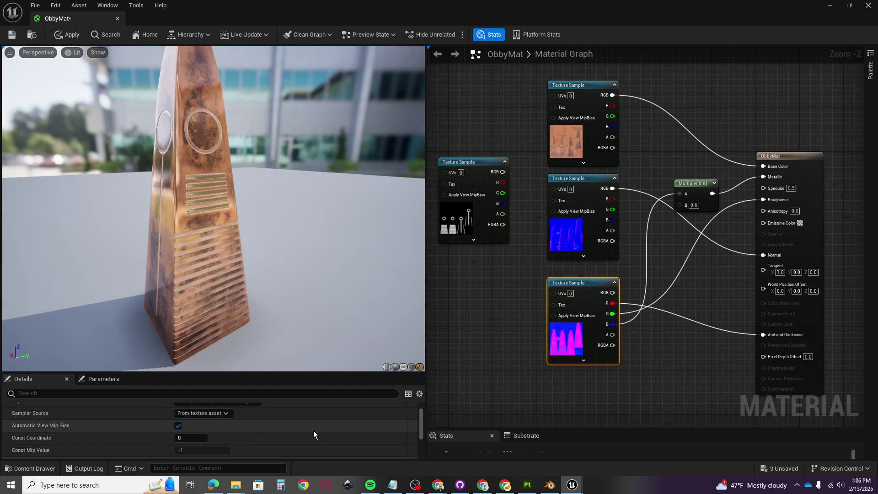
Open the OcclusionRoughnessMetallic texture, isolate its red channel, and examine the occlusion around the grooves and circles before returning to ObbyMat
scroll(309, 432, up, 1)
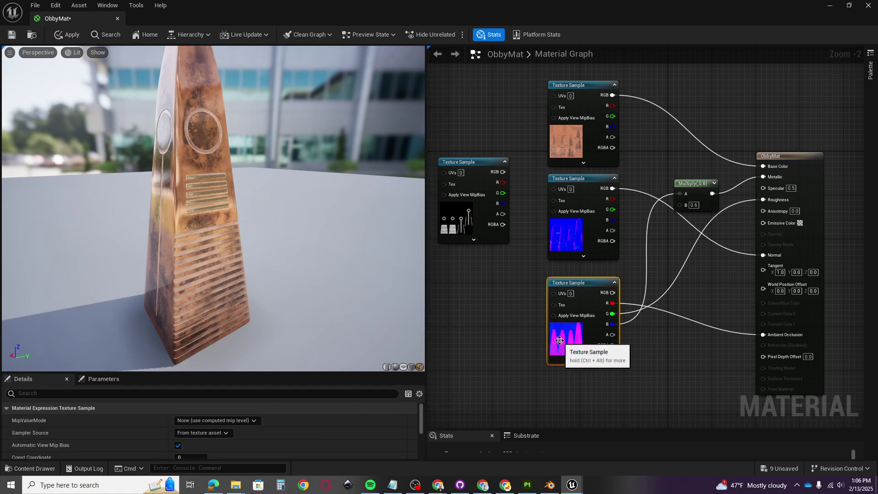
scroll(148, 437, down, 3)
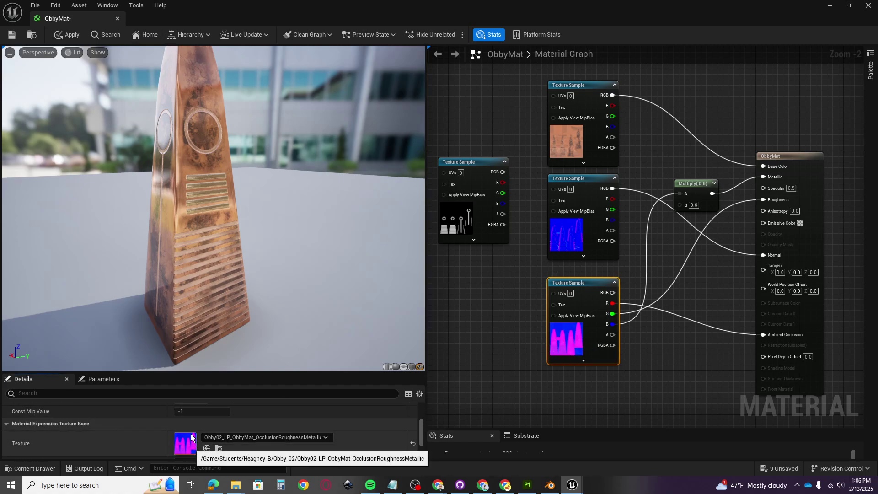
double_click(182, 435)
click(182, 35)
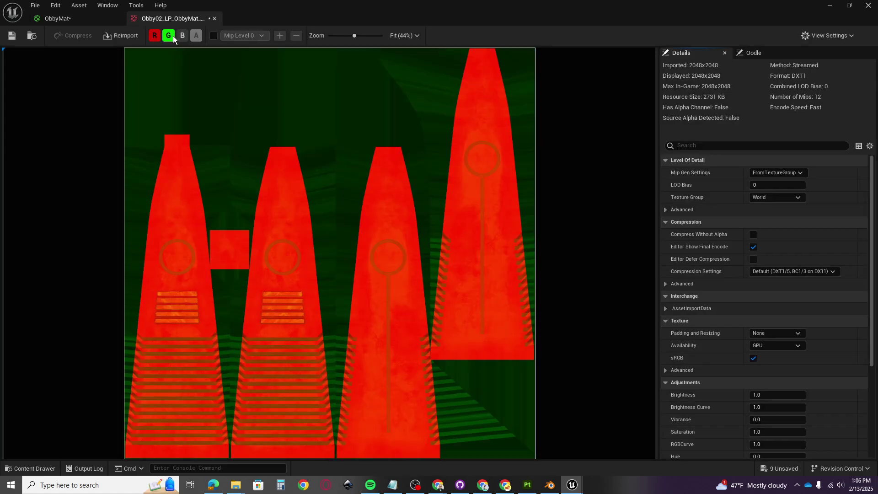
click(169, 35)
scroll(263, 399, up, 6)
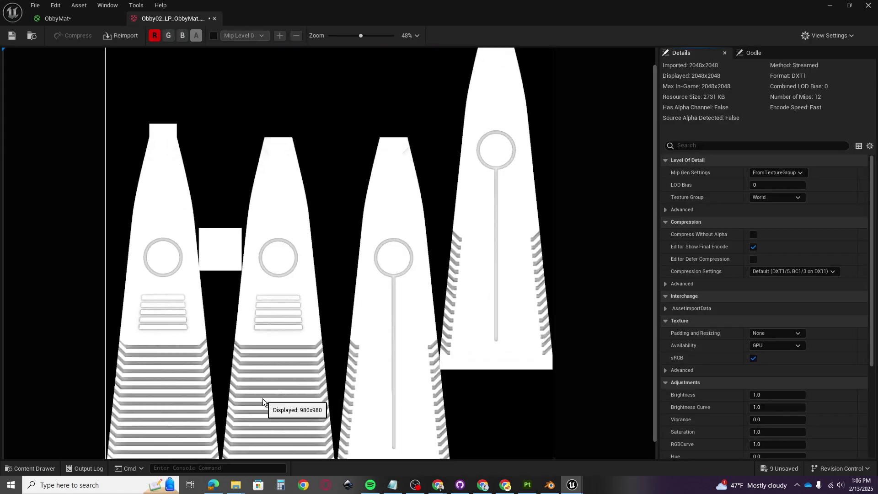
scroll(270, 397, up, 1)
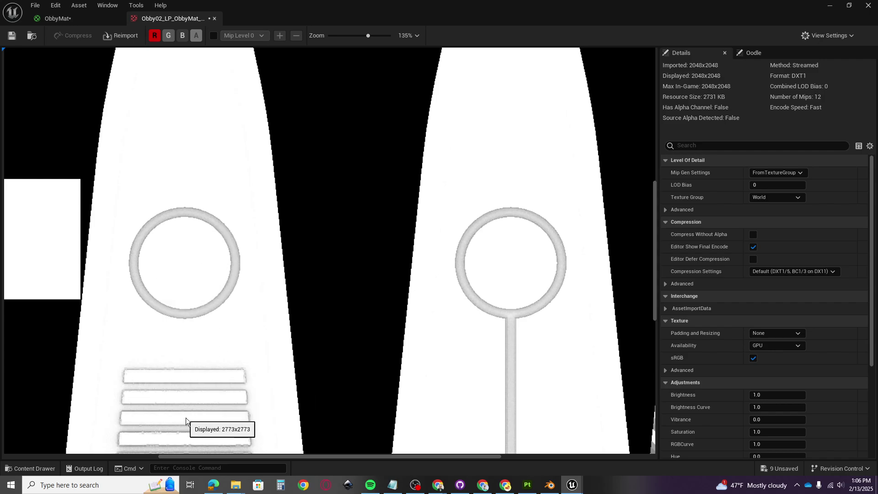
scroll(260, 412, down, 10)
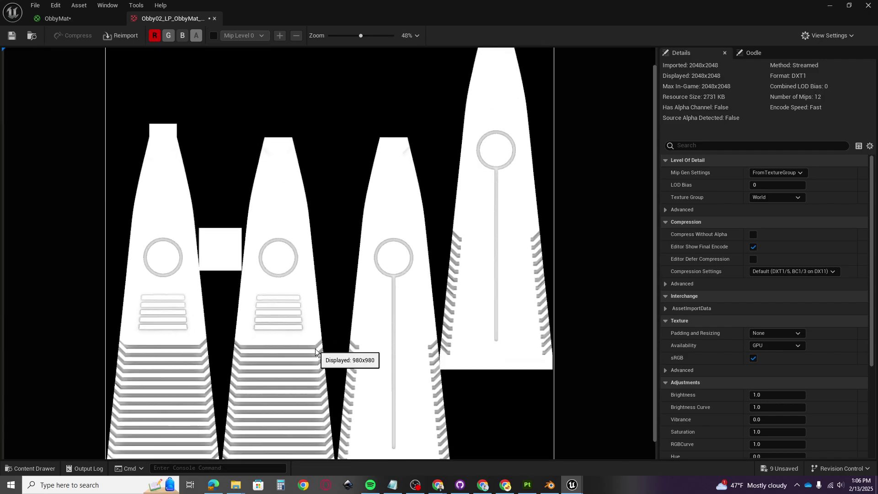
click(79, 17)
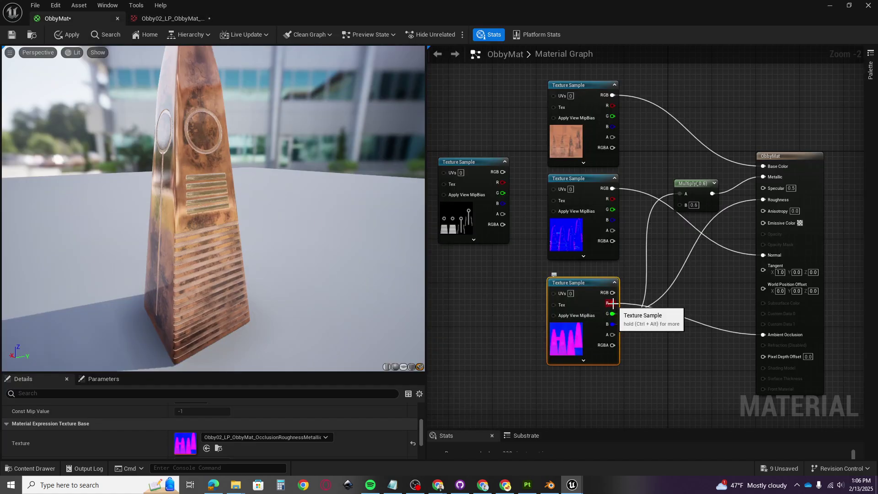
Insert a Multiply node with B set to 10 between the OcclusionRoughnessMetallic sample's R output and Ambient Occlusion
drag(613, 304, 658, 350)
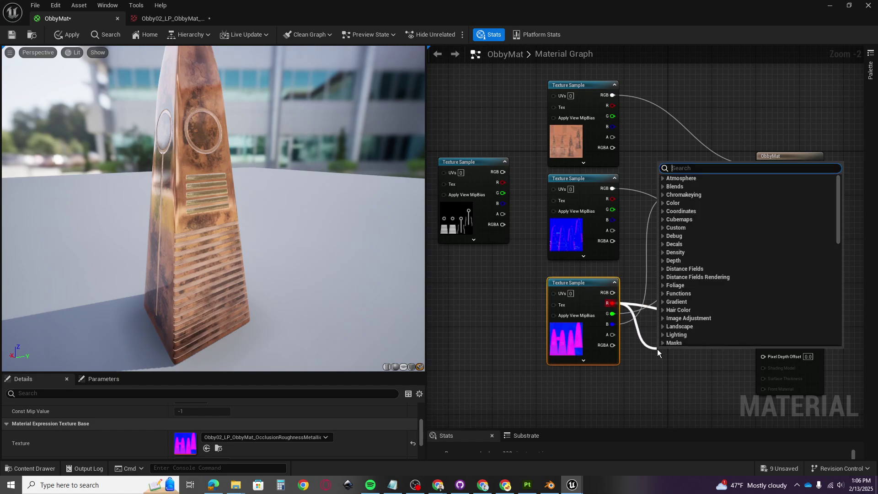
text(multip)
key(Return)
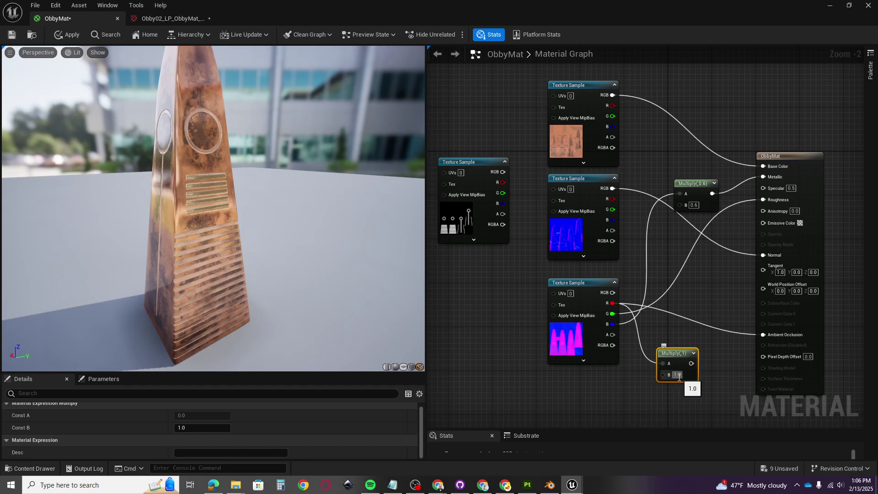
text(10)
key(Return)
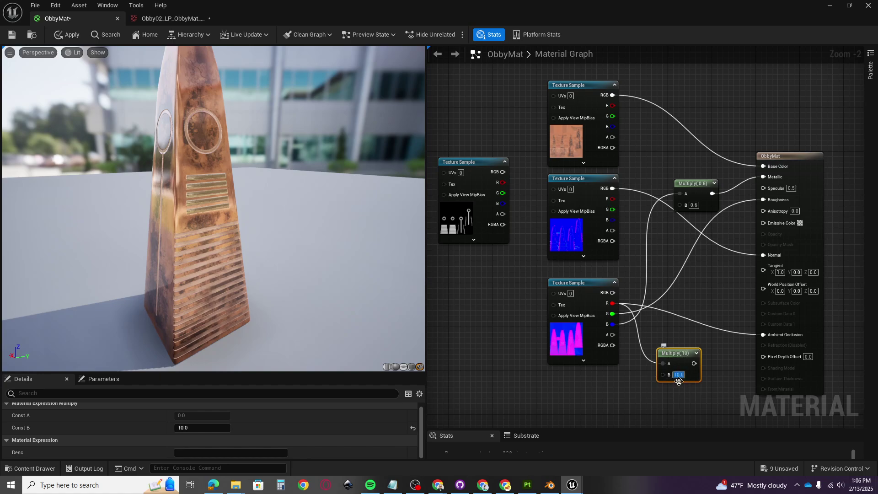
drag(694, 363, 762, 335)
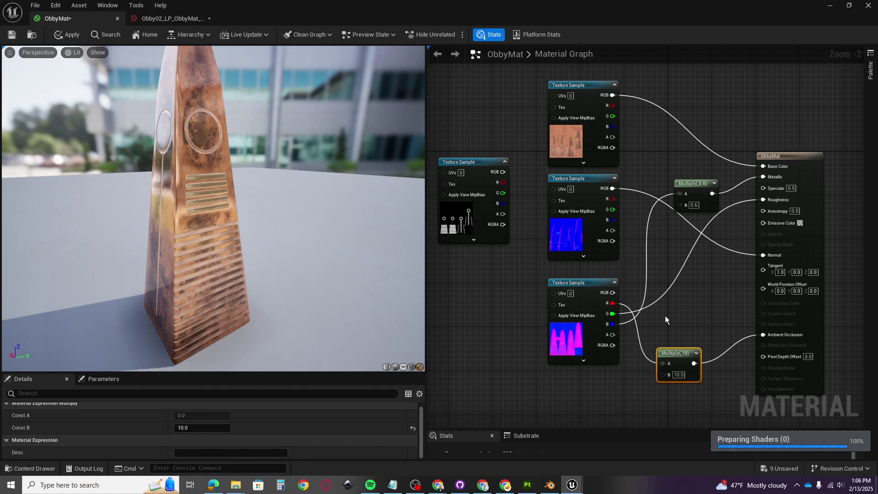
Move the occlusion Multiply node up near the BaseColor sample, feeding BaseColor's RGB into A and the occlusion red channel into B
right_drag(678, 327, 650, 356)
drag(652, 385, 646, 163)
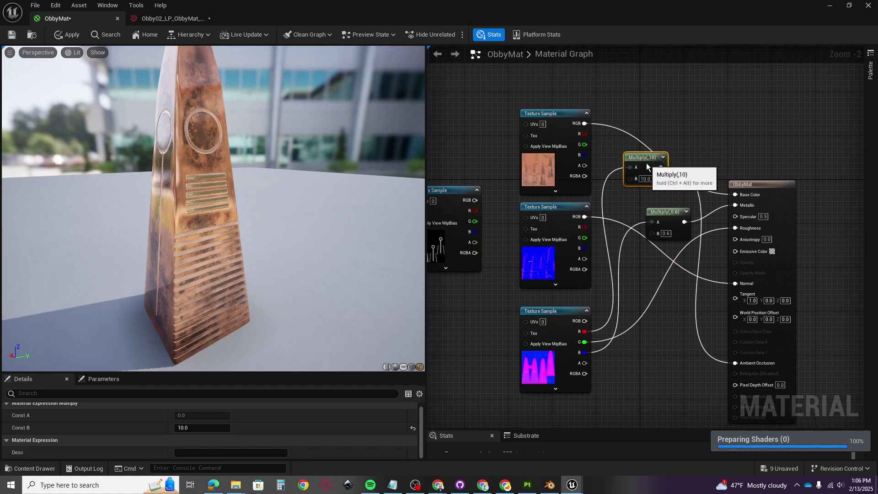
drag(555, 118, 555, 91)
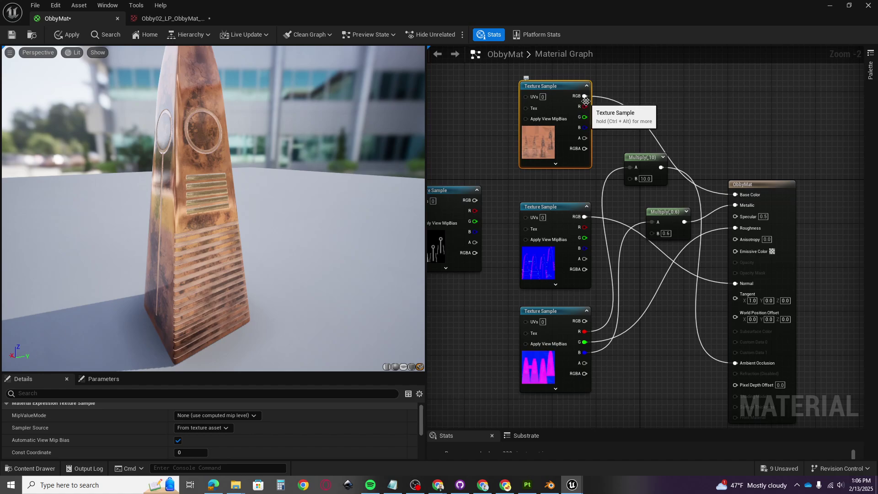
drag(587, 333, 630, 177)
drag(586, 106, 630, 167)
drag(556, 90, 551, 85)
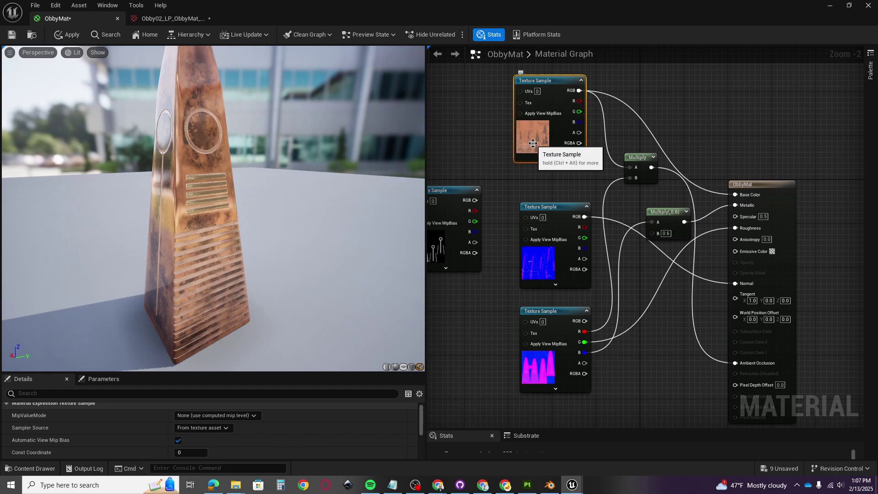
Examine the grooves and circles in the red channel of the OcclusionRoughnessMetallic texture, then return to the ObbyMat graph
click(169, 18)
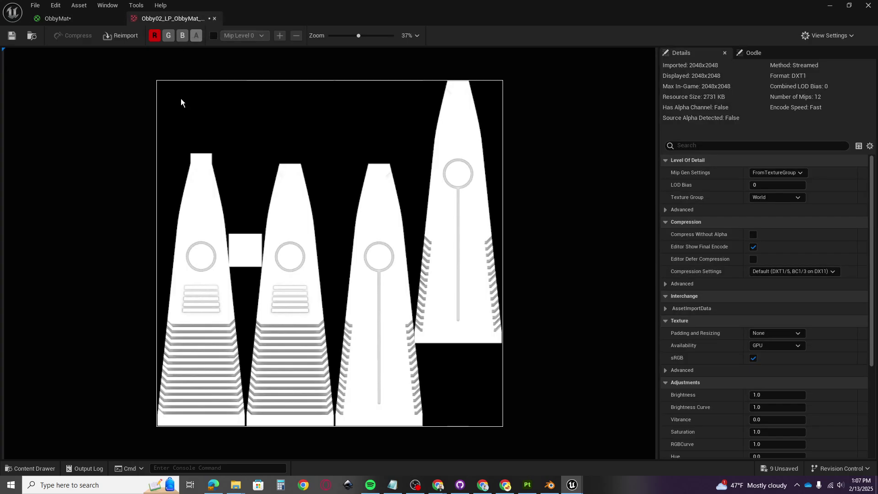
scroll(200, 226, up, 2)
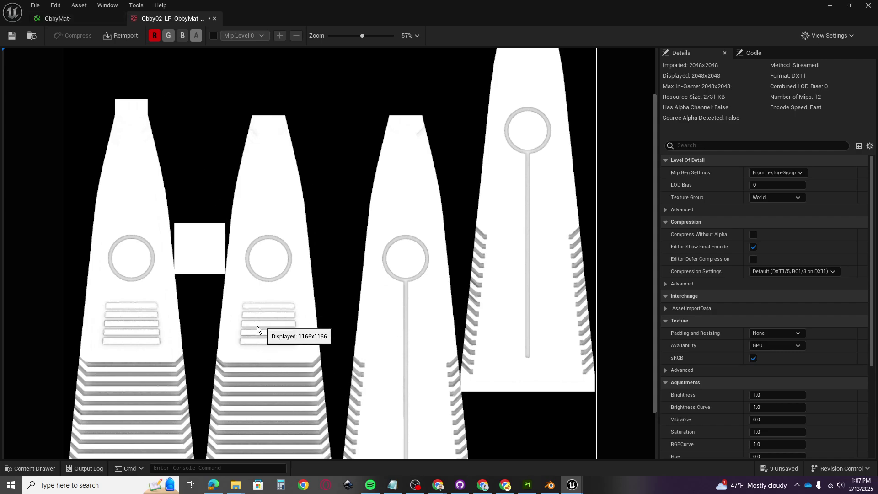
scroll(238, 350, up, 2)
scroll(238, 350, down, 2)
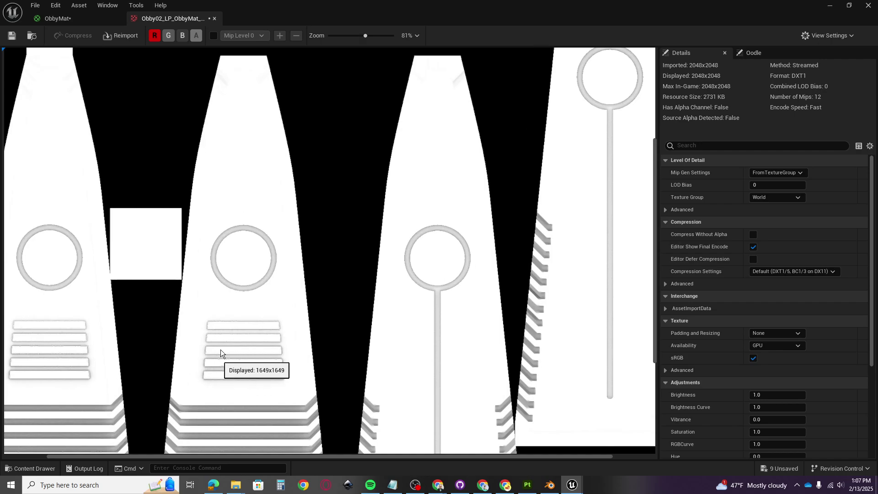
click(57, 18)
Connect the occlusion Multiply node's output to Base Color, disconnect Ambient Occlusion, and inspect the grooves up close in the preview
scroll(644, 359, down, 1)
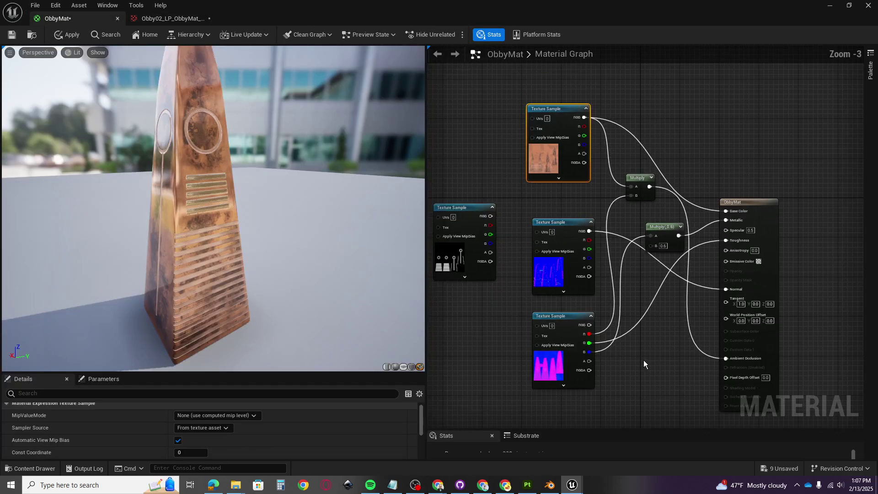
right_drag(644, 360, 523, 355)
drag(527, 181, 602, 205)
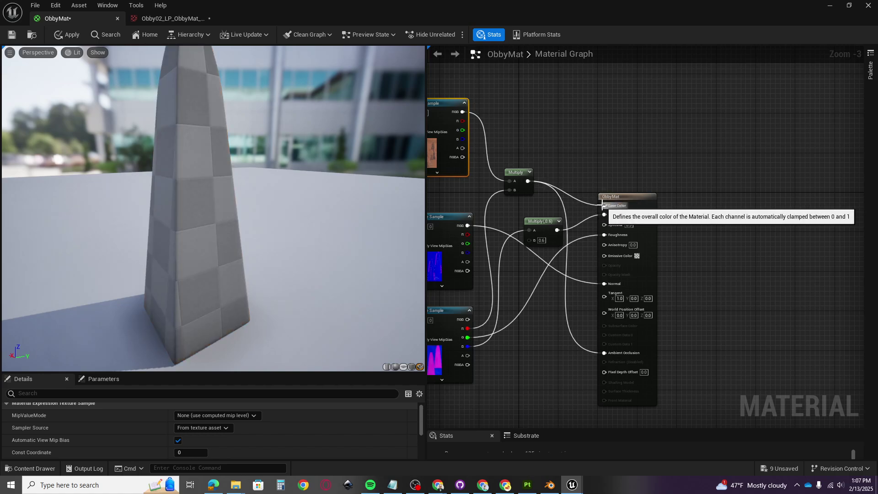
alt+click(605, 354)
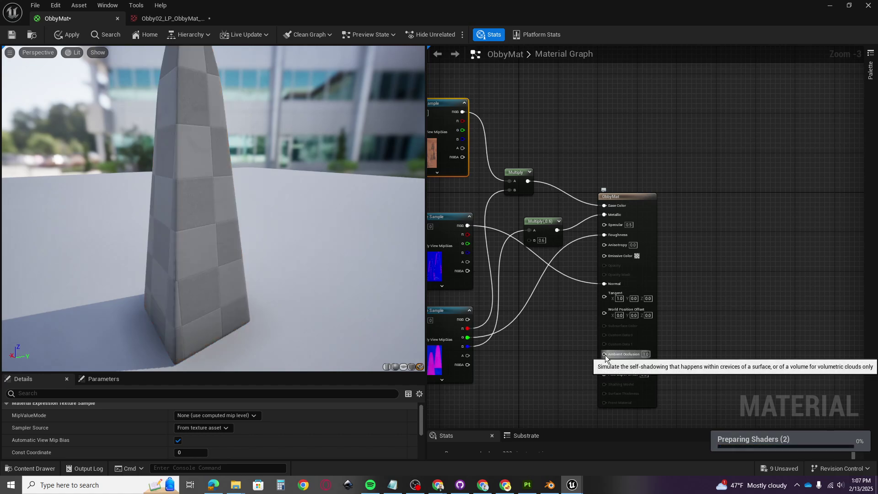
drag(223, 296, 188, 307)
scroll(210, 306, up, 3)
scroll(209, 306, down, 1)
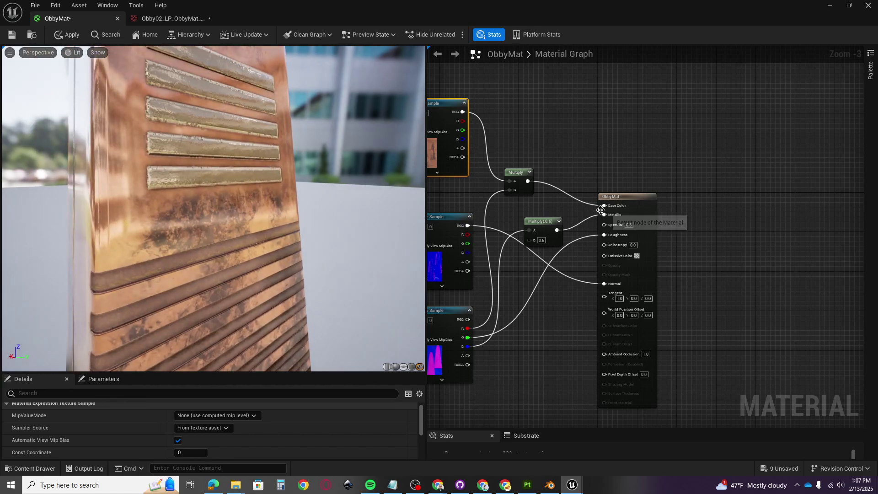
Disconnect the occlusion red channel from the Base Color Multiply node's B input and set B to 1
drag(509, 189, 492, 194)
click(503, 191)
alt+click(508, 190)
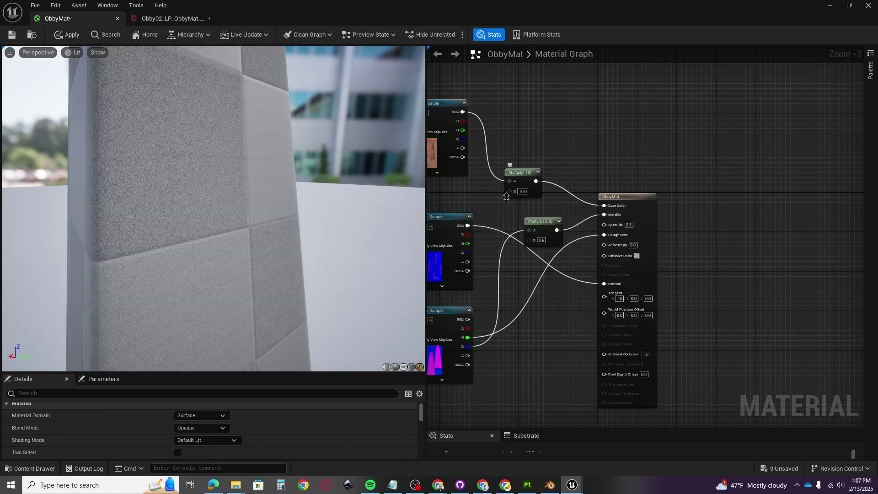
click(525, 190)
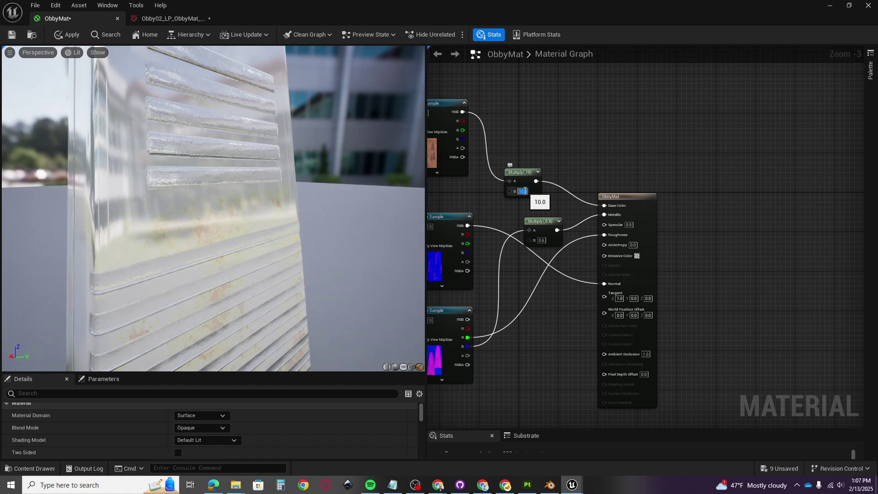
text(1)
key(Return)
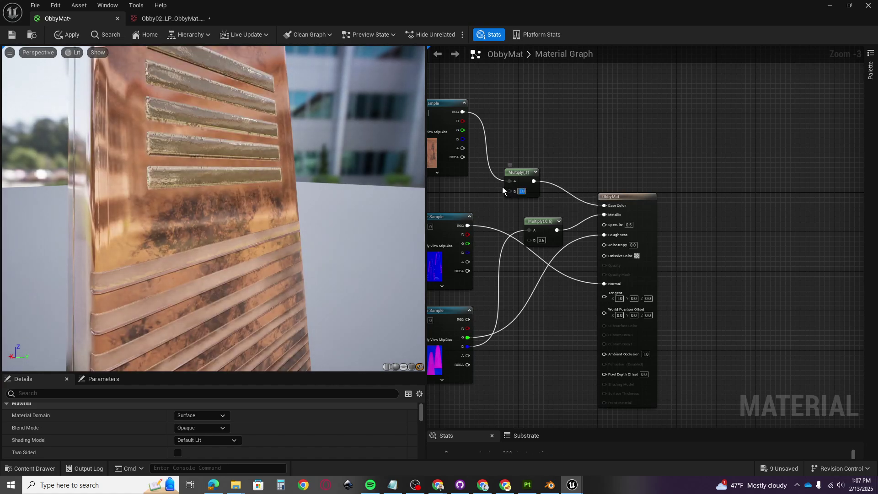
Reconnect the OcclusionRoughnessMetallic sample's R output to the Base Color Multiply node's B input and inspect the whole obelisk
click(471, 328)
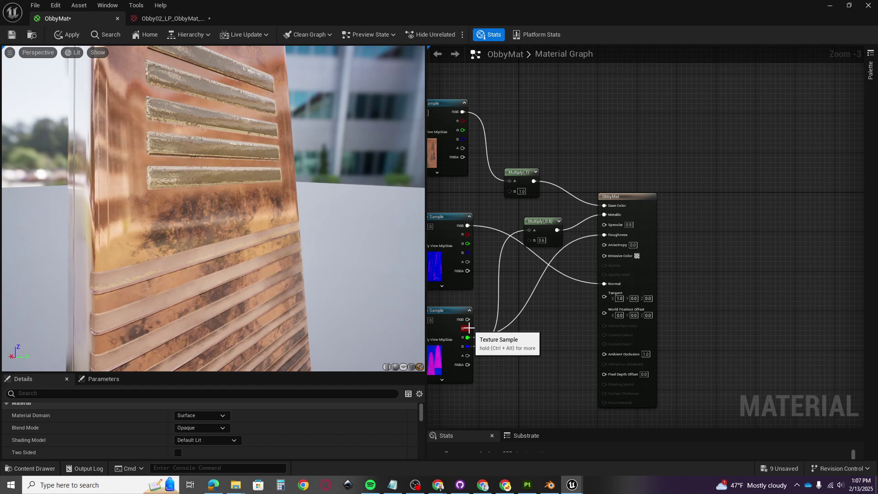
drag(467, 328, 512, 191)
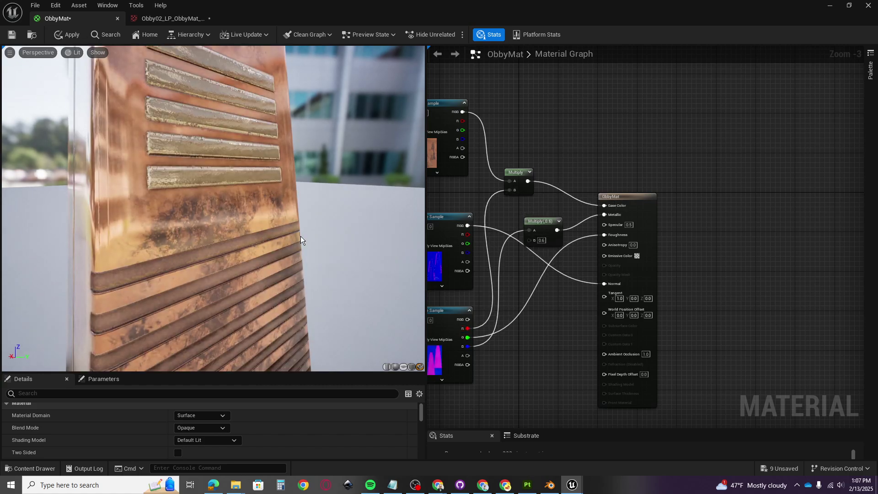
scroll(171, 254, down, 10)
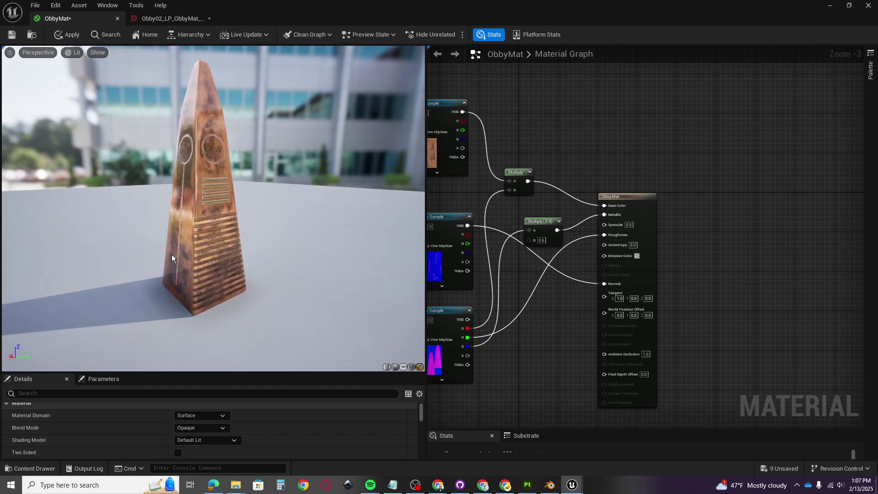
drag(171, 254, 307, 259)
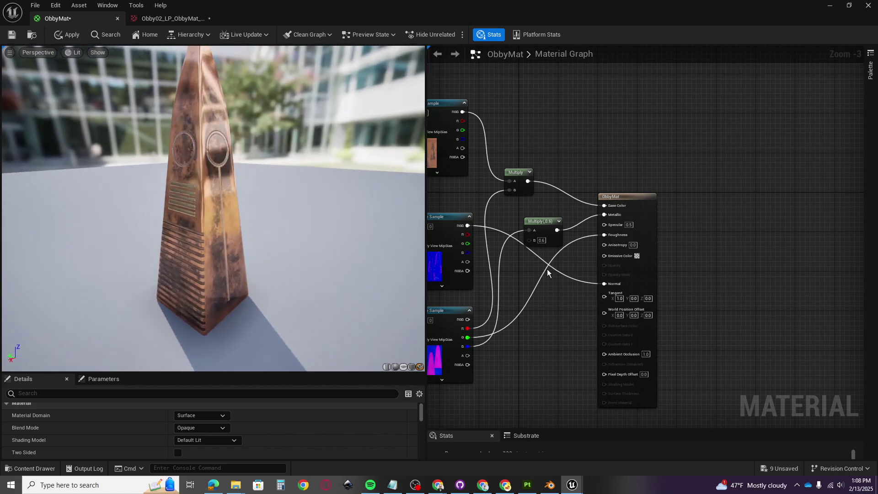
Try a Specular value of 0 on the ObbyMat node, then restore it to 0.5
click(629, 225)
click(629, 224)
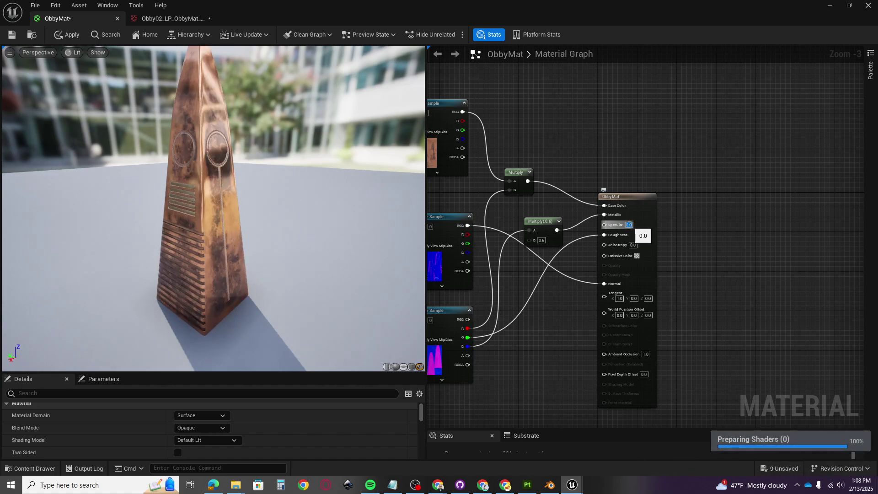
text(.5)
key(Return)
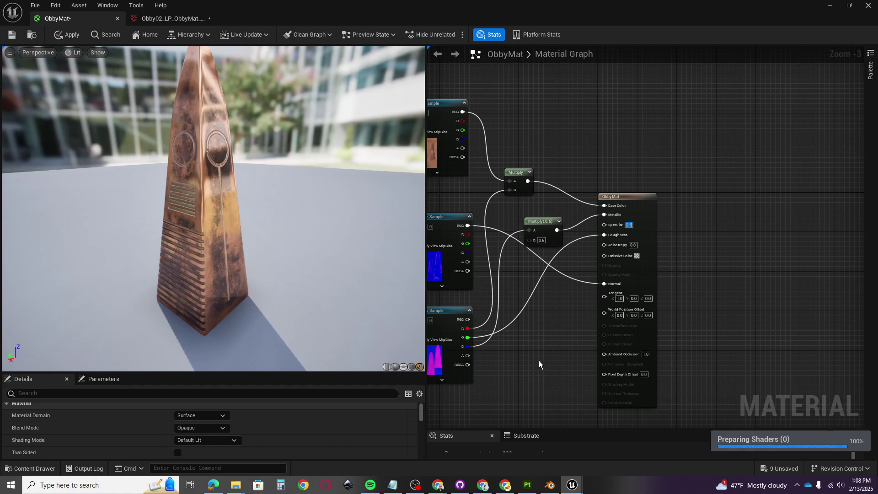
Move the emissive mask sample farther from the other nodes and place the BaseColor sample directly above it
scroll(544, 362, up, 1)
scroll(548, 349, down, 1)
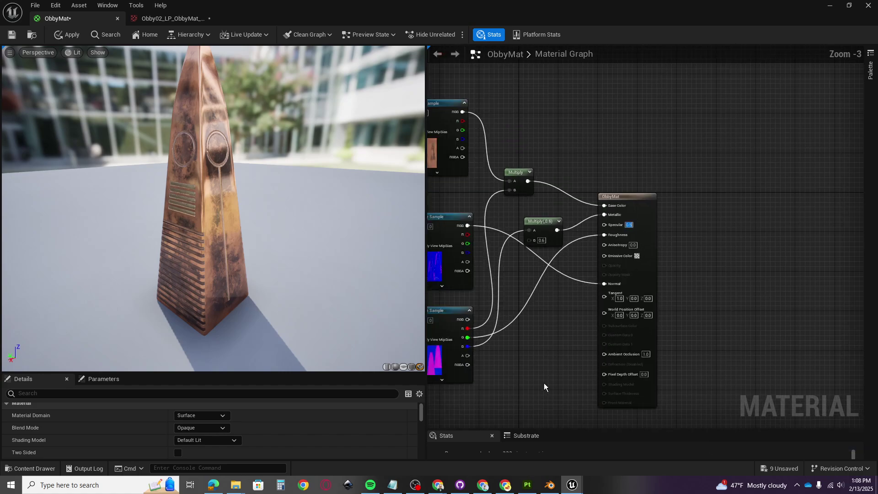
right_drag(544, 383, 653, 366)
right_drag(470, 331, 543, 346)
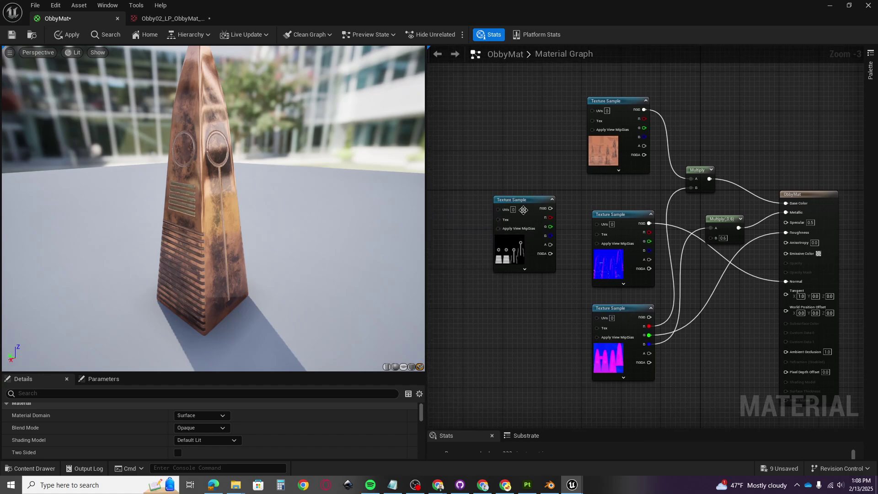
drag(525, 198, 503, 187)
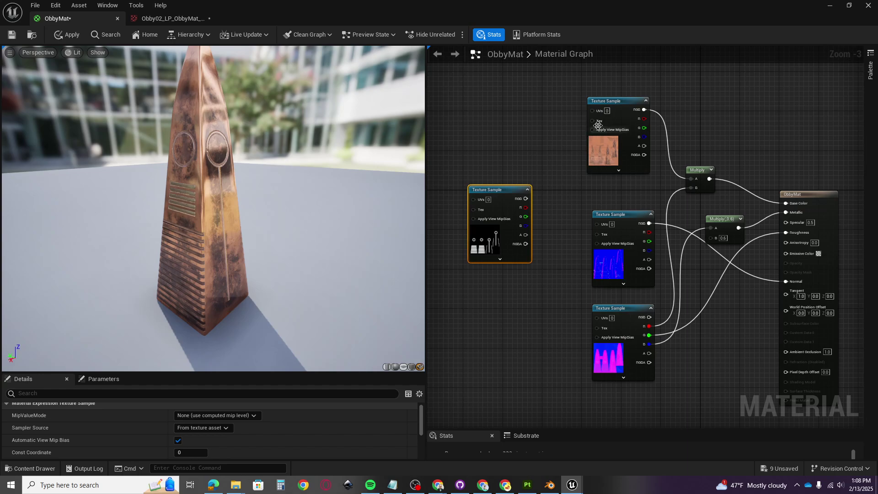
drag(598, 125, 474, 120)
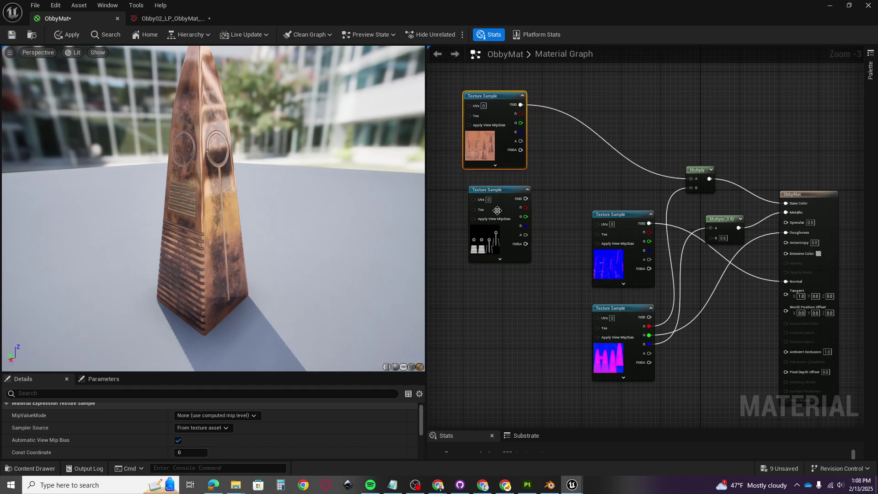
Turn the green and blue channels back on in the OcclusionRoughnessMetallic texture view and return to ObbyMat
scroll(497, 211, up, 3)
right_drag(494, 173, 493, 170)
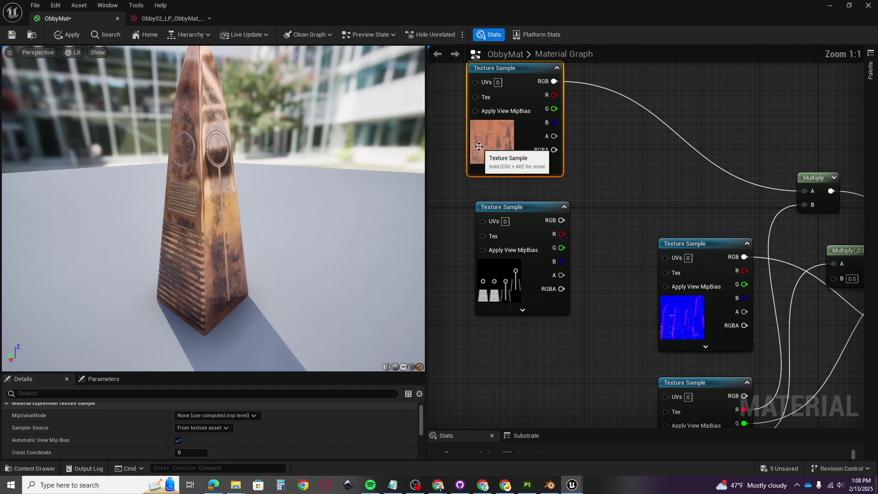
click(163, 18)
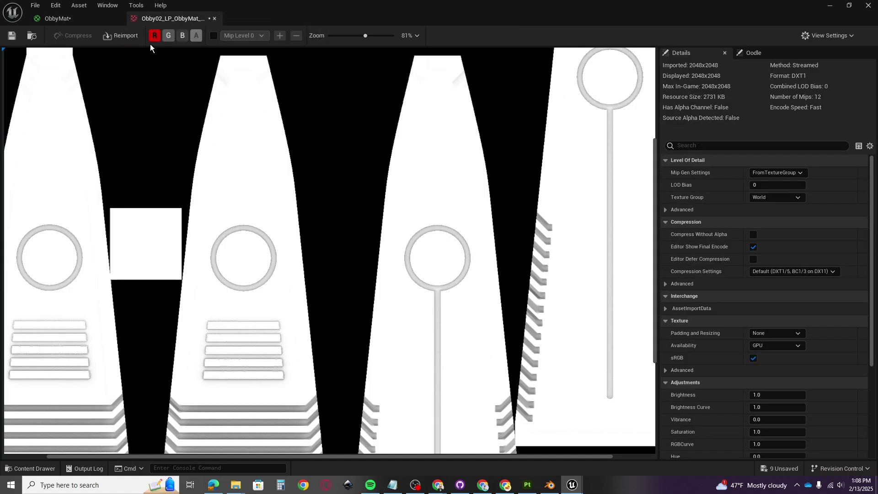
click(168, 35)
click(183, 36)
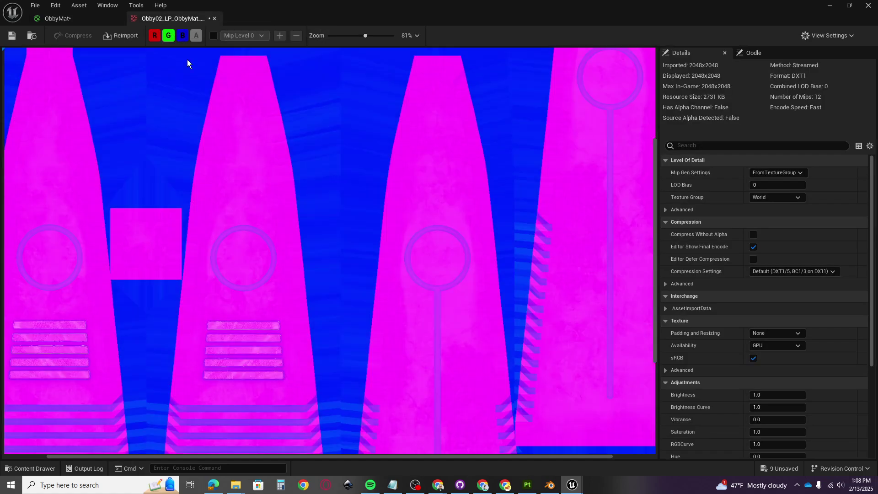
click(68, 19)
Open the BaseColor texture and examine the color of the circle and vertical groove before returning to ObbyMat
scroll(238, 436, up, 3)
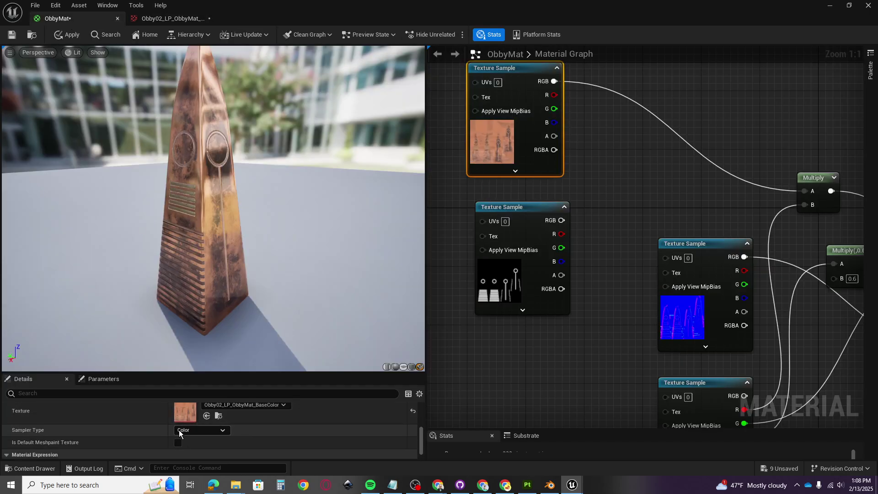
double_click(185, 417)
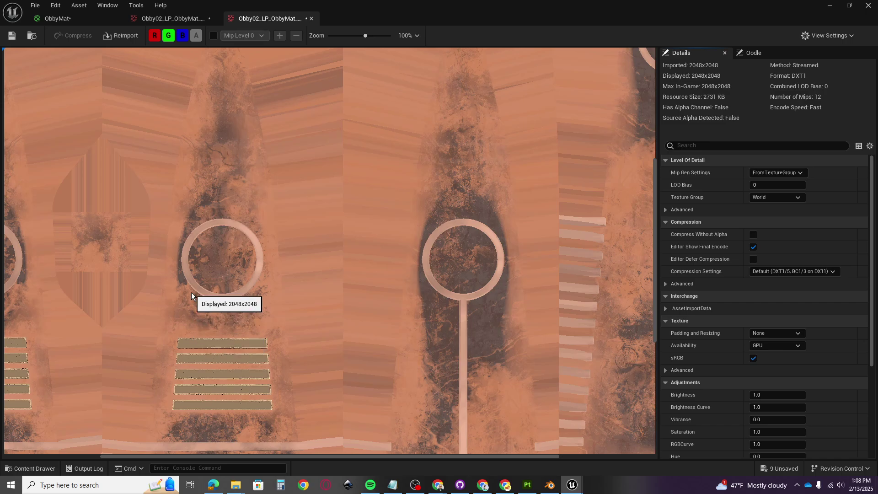
scroll(254, 273, up, 3)
scroll(130, 273, up, 3)
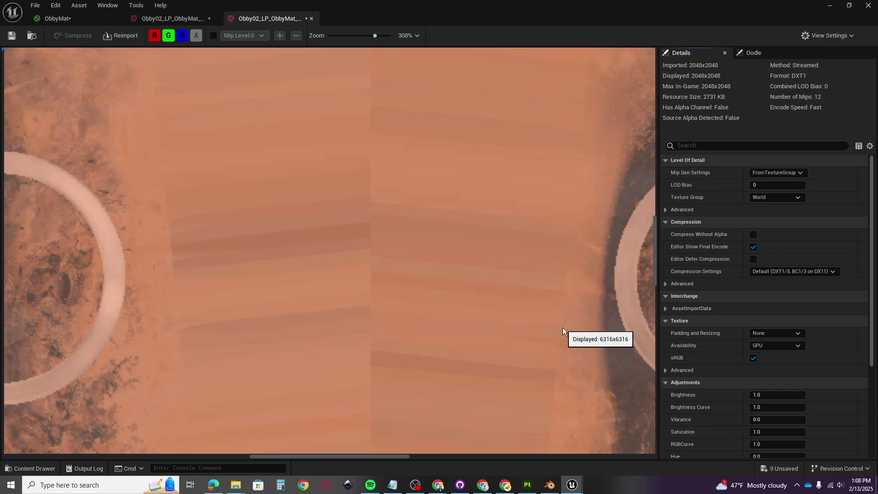
right_drag(525, 305, 172, 106)
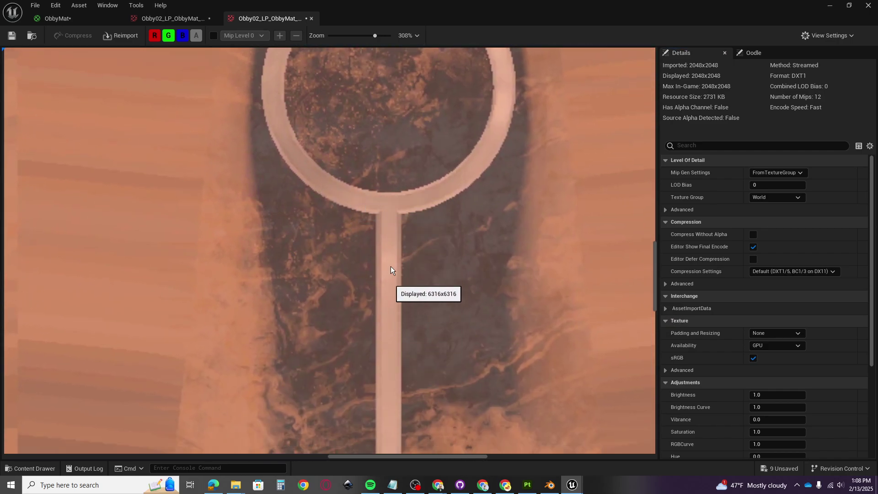
click(78, 17)
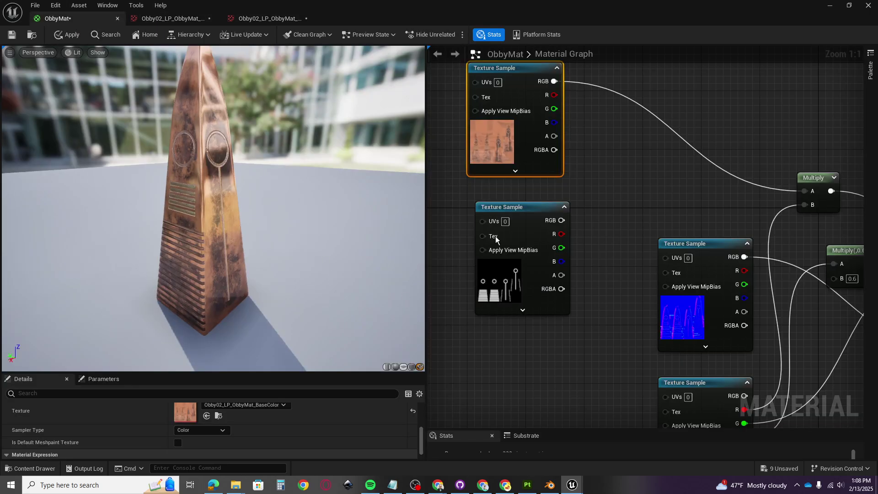
Open the EmisMask texture and compare its white circles, lines and stripes with the matching grooves in the BaseColor texture
click(482, 289)
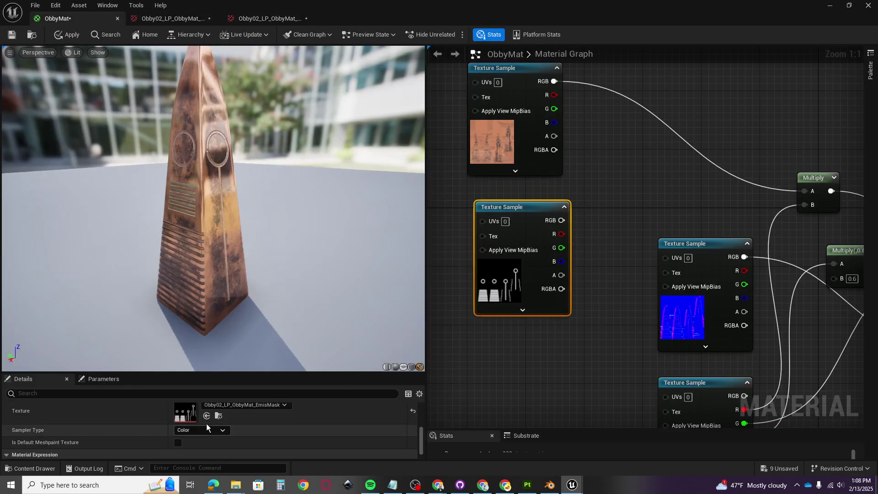
double_click(181, 417)
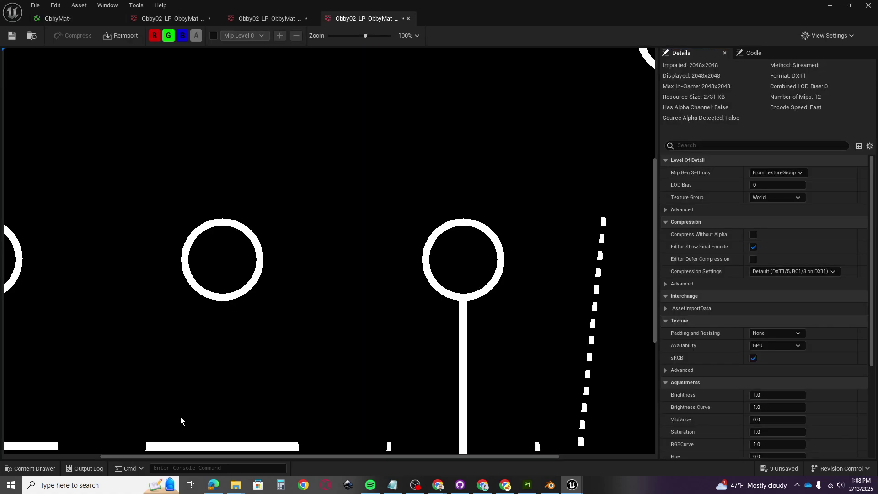
click(265, 21)
scroll(359, 248, down, 3)
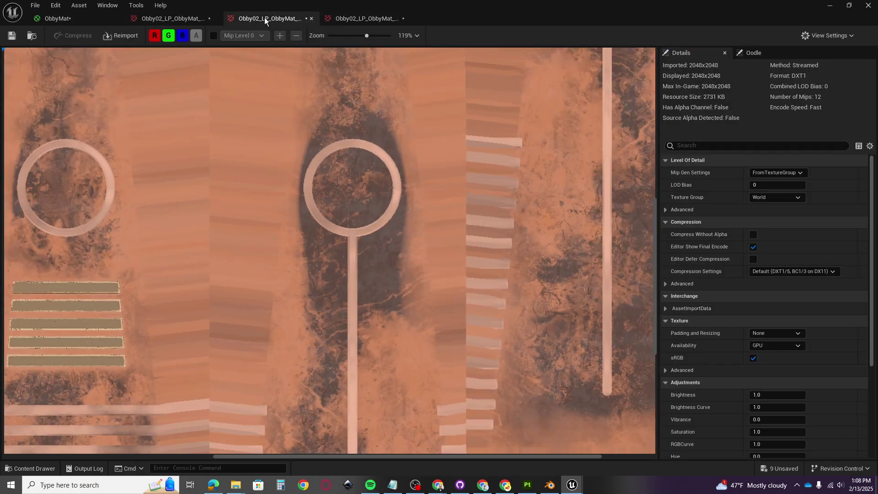
click(344, 19)
scroll(412, 256, down, 3)
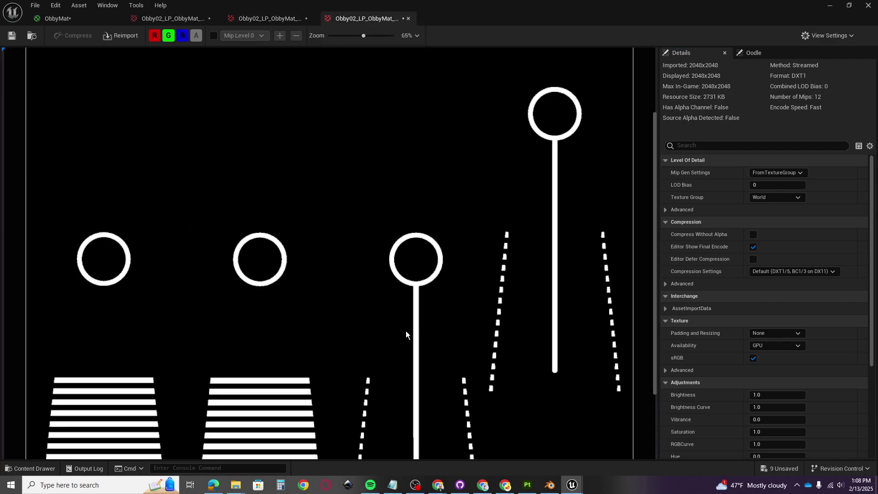
right_drag(433, 319, 405, 238)
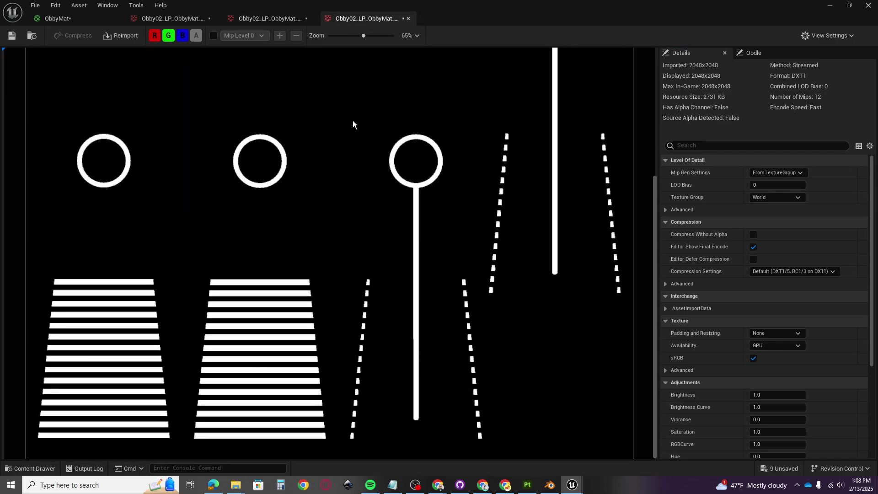
click(266, 20)
scroll(387, 256, down, 5)
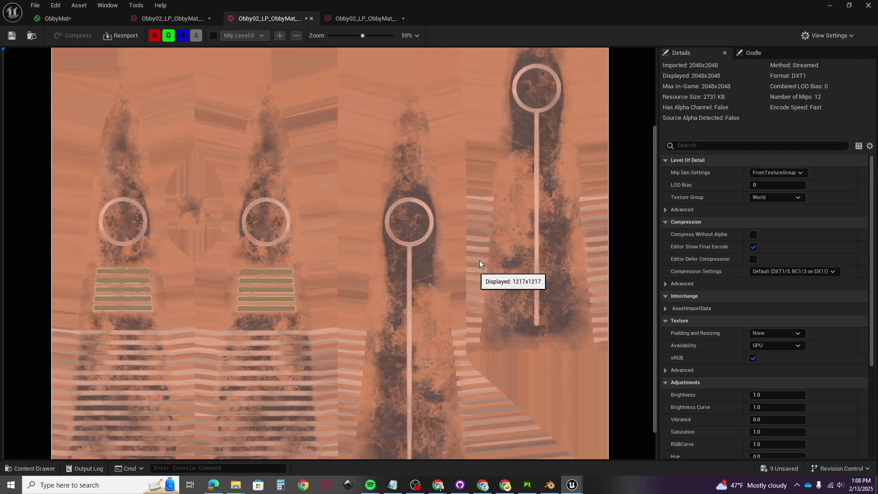
click(345, 20)
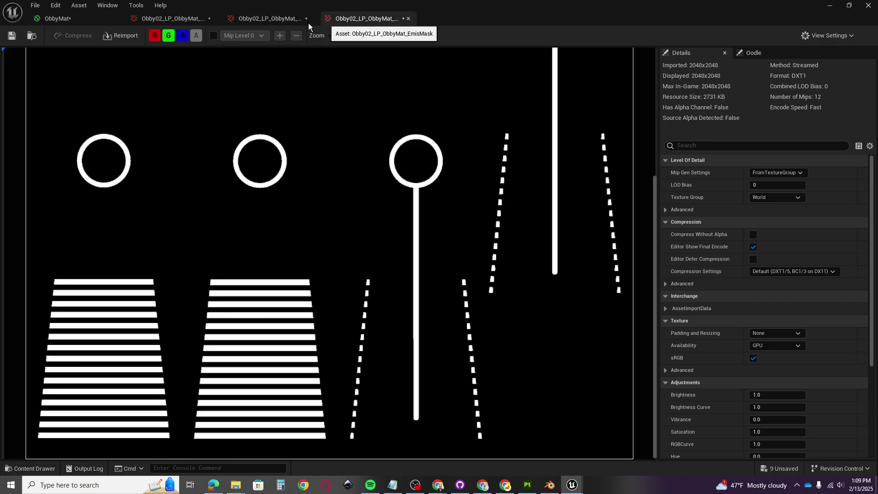
Return to ObbyMat and multiply the BaseColor sample's RGB by the emissive mask sample's RGB with a new Multiply node
click(284, 20)
click(81, 24)
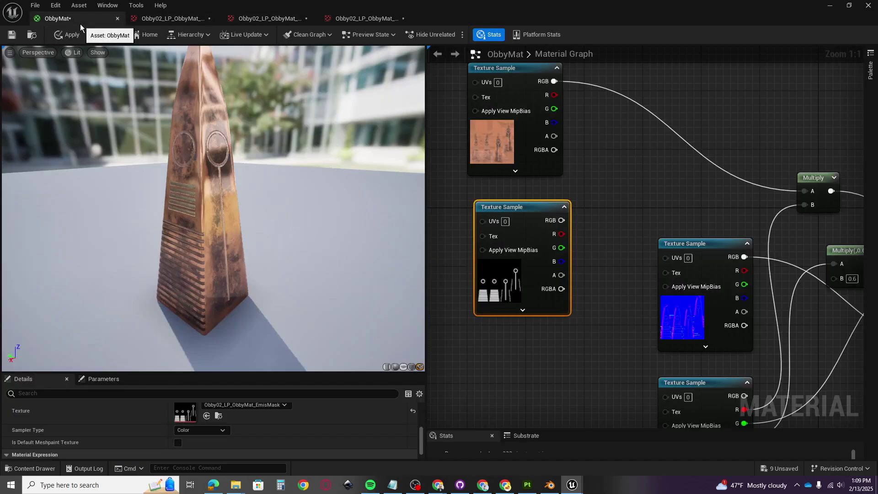
right_drag(596, 219, 565, 226)
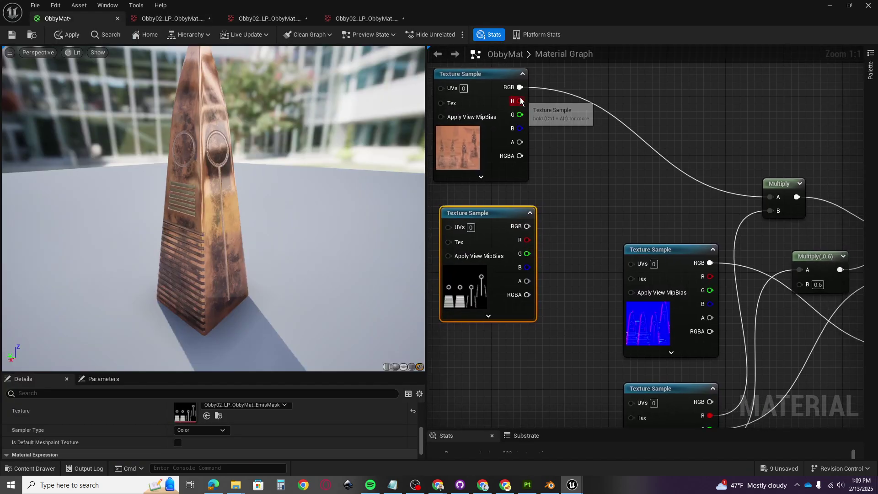
drag(520, 87, 586, 169)
text(multiply)
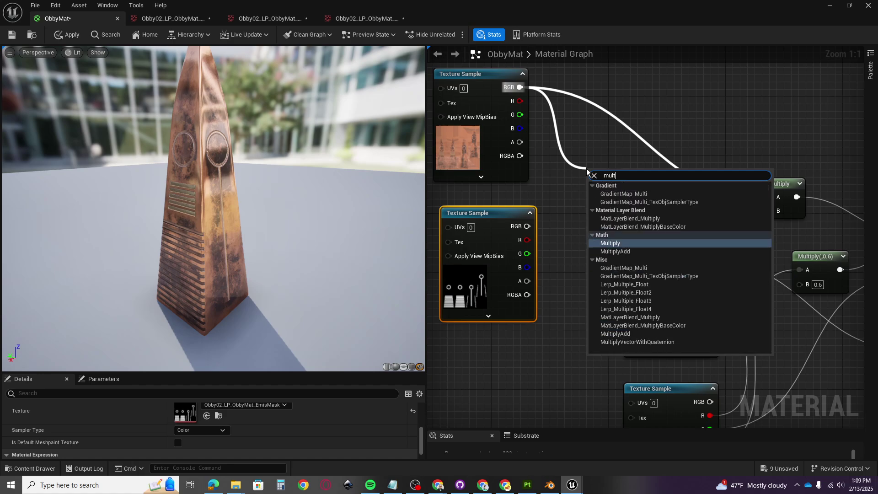
key(Return)
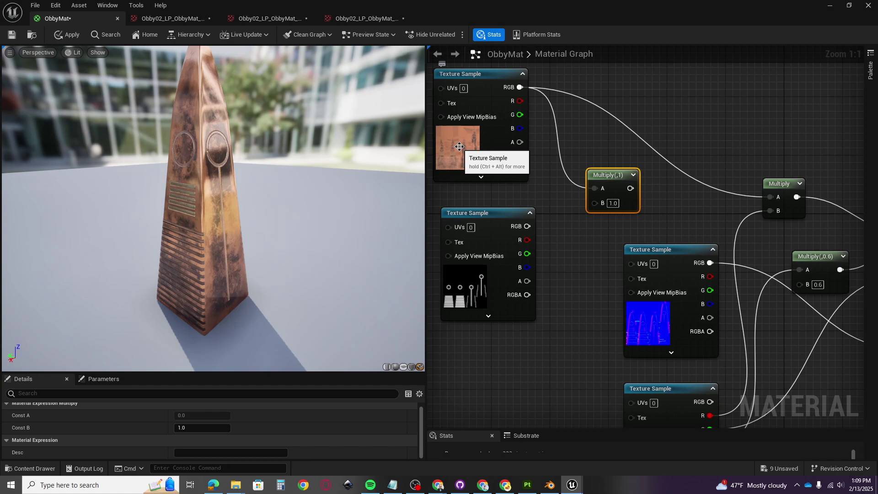
scroll(465, 191, up, 5)
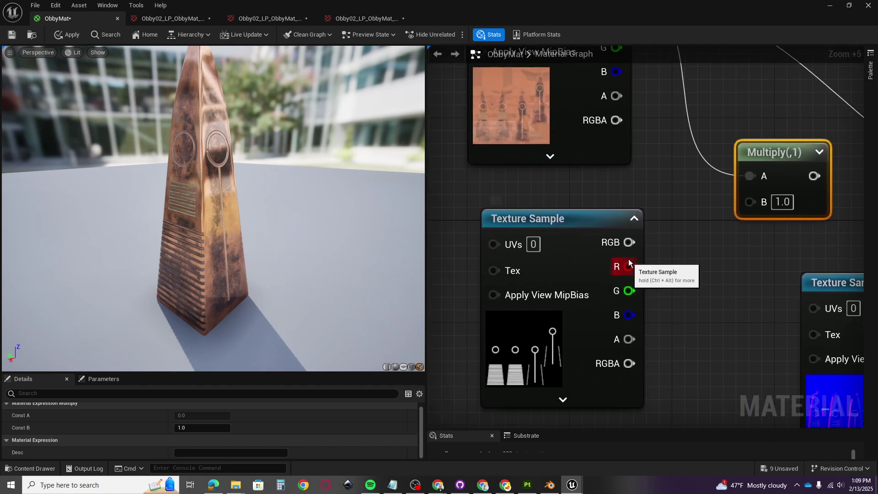
drag(630, 244, 750, 201)
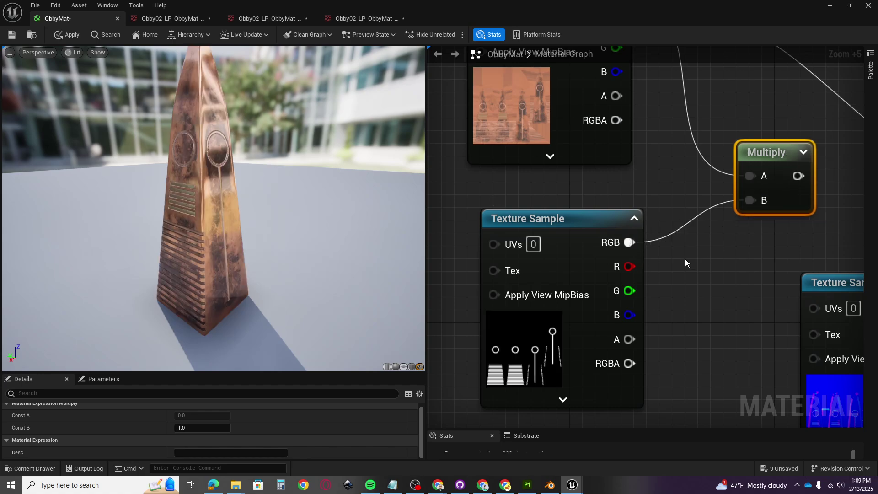
Move the new Multiply node closer to the BaseColor and emissive mask samples
scroll(682, 307, down, 5)
right_drag(720, 328, 553, 247)
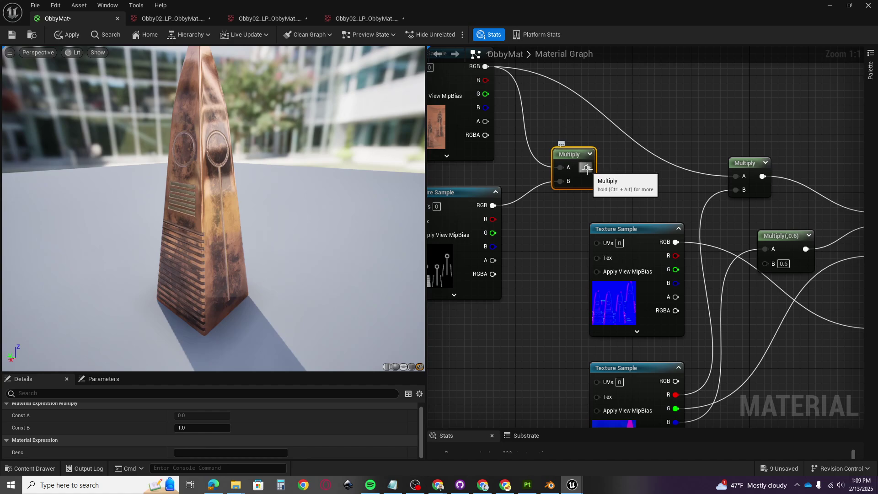
drag(563, 177, 539, 171)
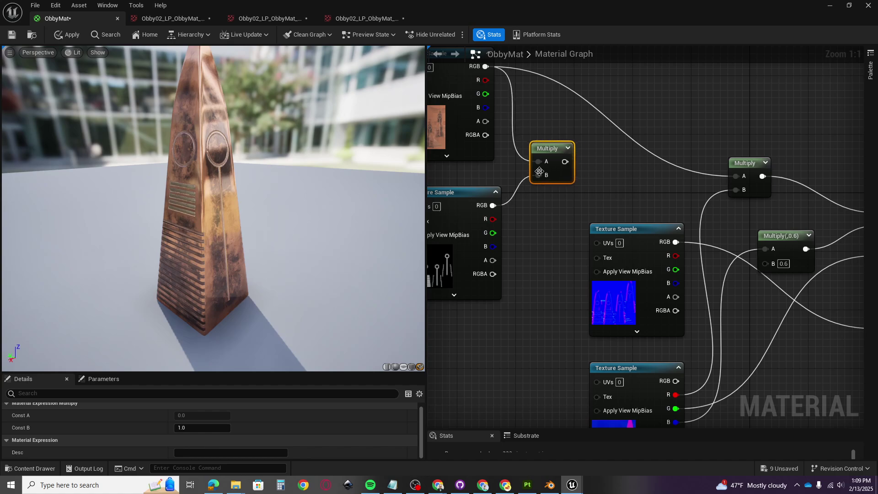
right_drag(531, 227, 681, 335)
scroll(604, 265, up, 4)
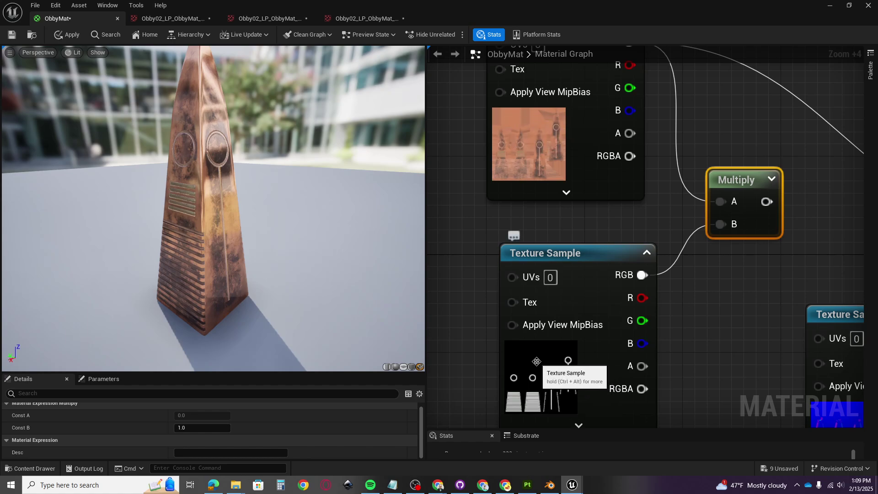
right_drag(537, 362, 529, 309)
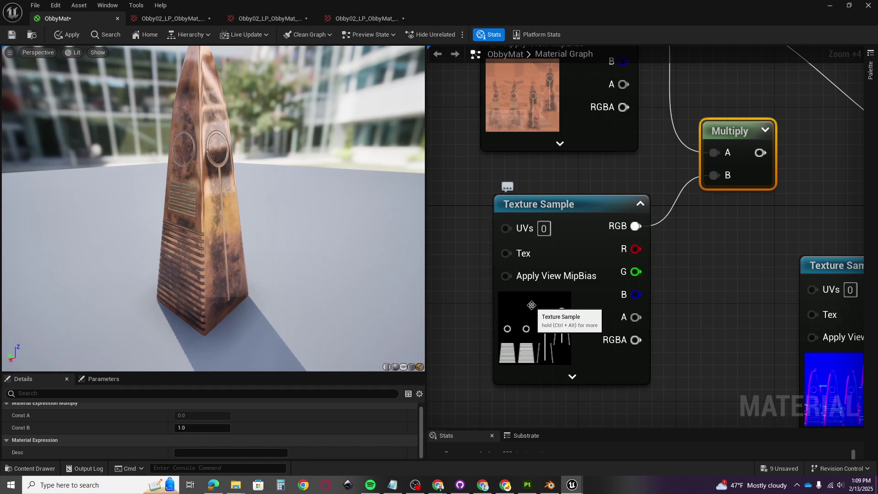
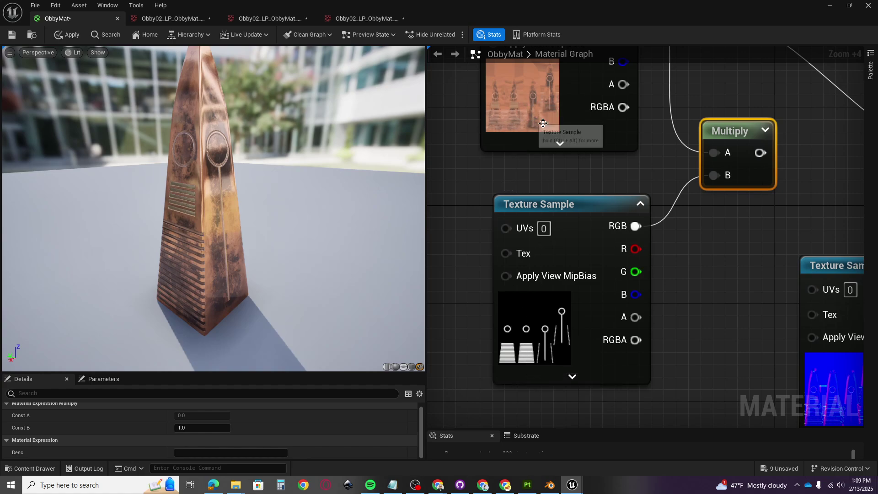
Feed the mask product into input A of a second Multiply node beside it and connect that node's output to Emissive Color
right_drag(681, 280, 547, 289)
drag(625, 161, 703, 177)
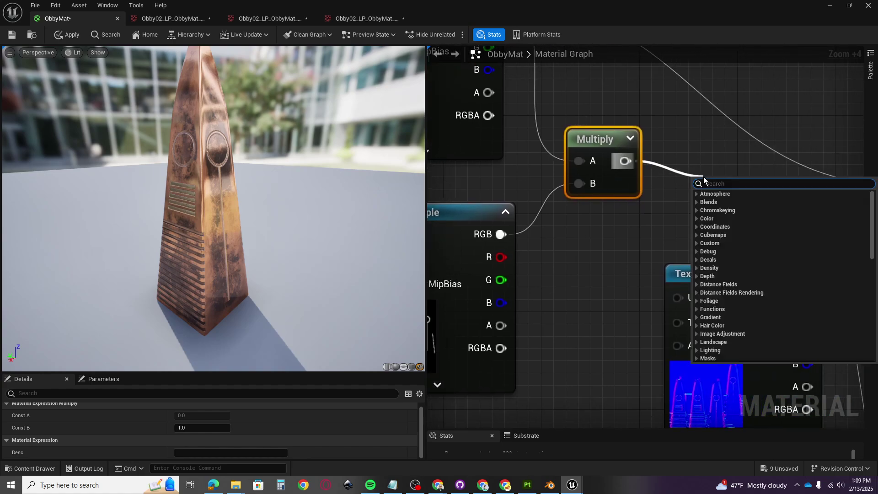
text(multiply)
key(Return)
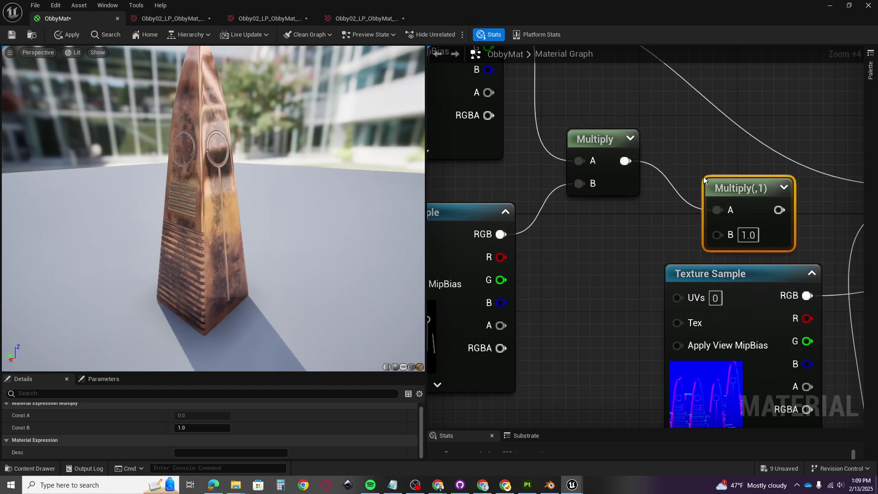
drag(746, 247, 694, 223)
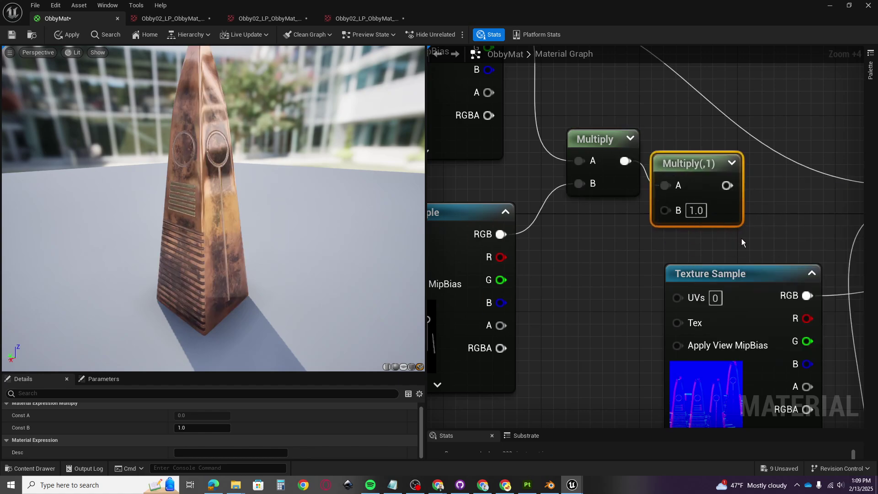
right_drag(750, 240, 563, 217)
scroll(643, 234, down, 2)
drag(504, 157, 760, 266)
scroll(681, 252, down, 3)
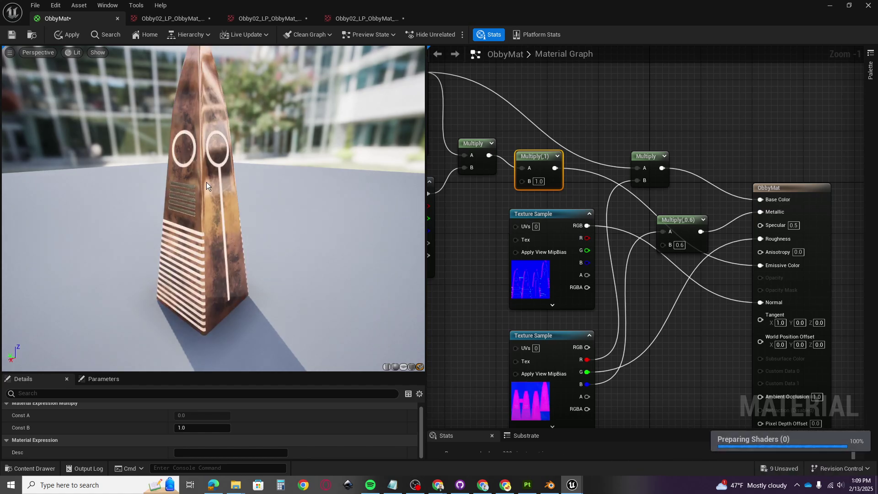
Tidy the graph: raise the occlusion Multiply, move the normal and OcclusionRoughnessMetallic samples lower, and set the 0.6 Multiply beside the latter's blue output
drag(646, 156, 653, 143)
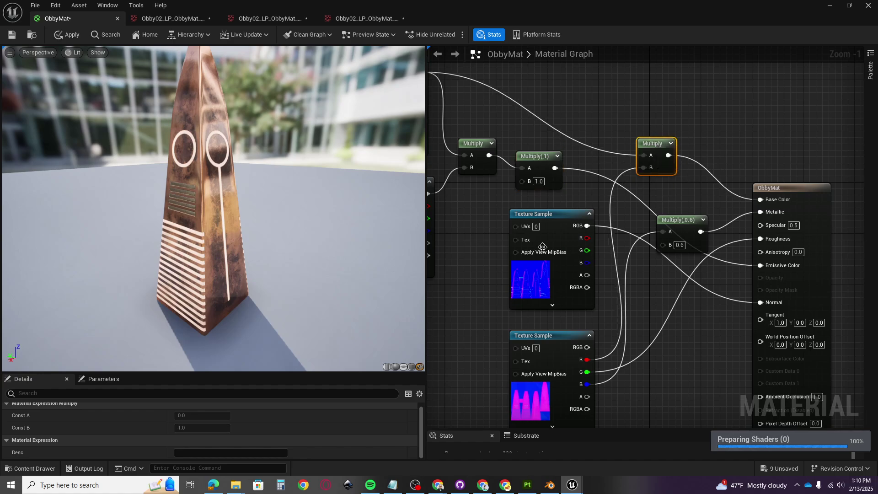
right_drag(526, 302, 602, 253)
drag(559, 206, 618, 323)
drag(627, 178, 571, 327)
drag(761, 184, 754, 416)
right_drag(759, 425, 729, 294)
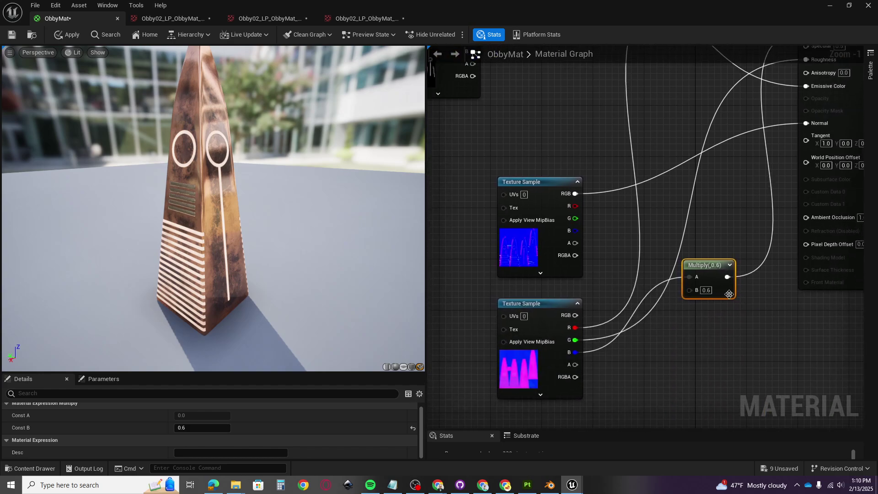
drag(712, 275, 647, 352)
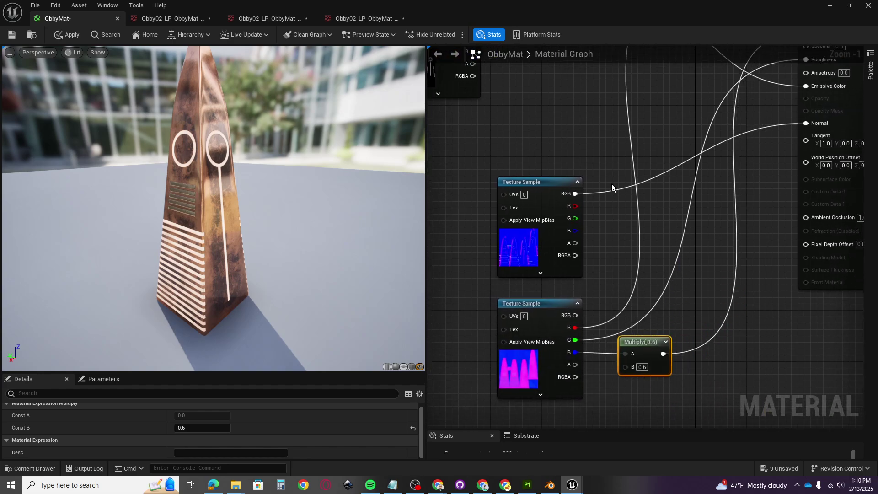
Set the B value of the emissive strength Multiply to 10 and save ObbyMat
scroll(669, 306, down, 2)
scroll(657, 231, up, 4)
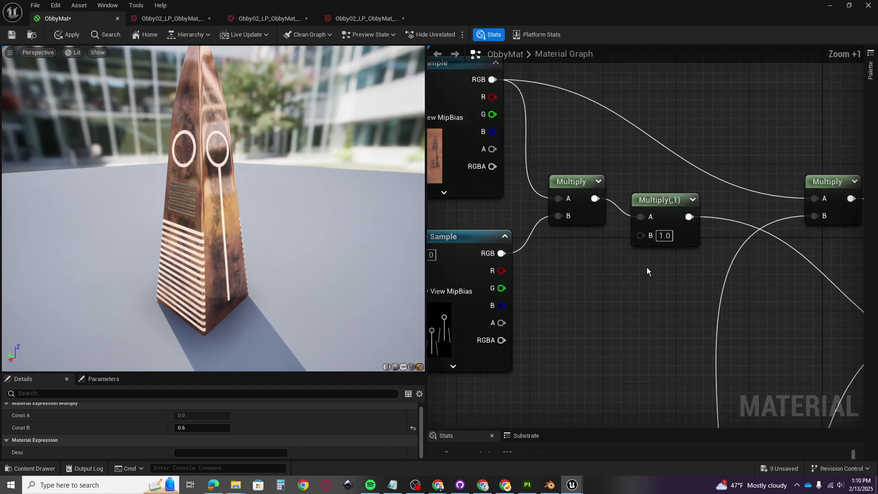
click(664, 236)
text(10)
key(Return)
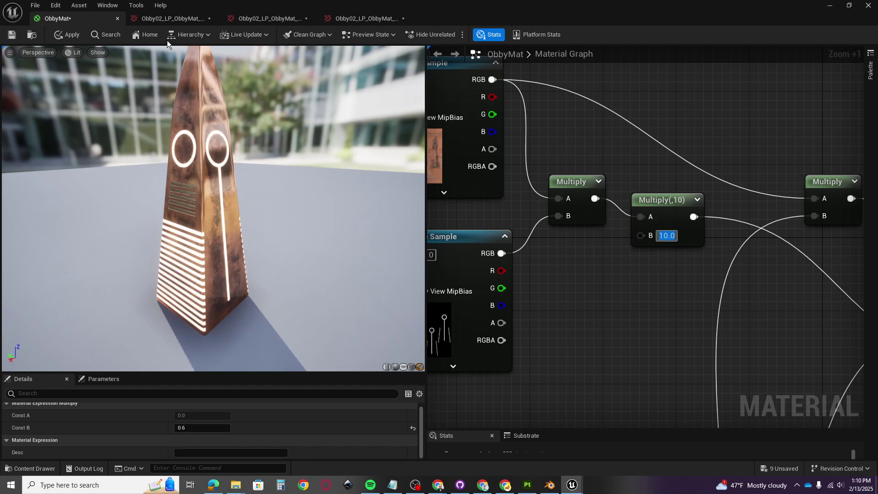
click(11, 39)
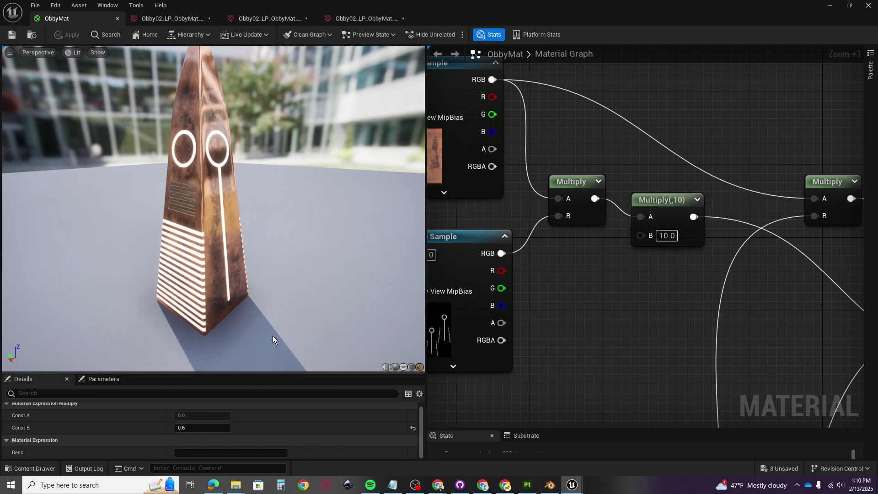
Orbit the material preview, open the Obby02_LP static mesh and examine its glowing grooves and assigned material
mouse_move(284, 329)
mouse_down()
mouse_move(215, 326)
mouse_move(281, 326)
mouse_up()
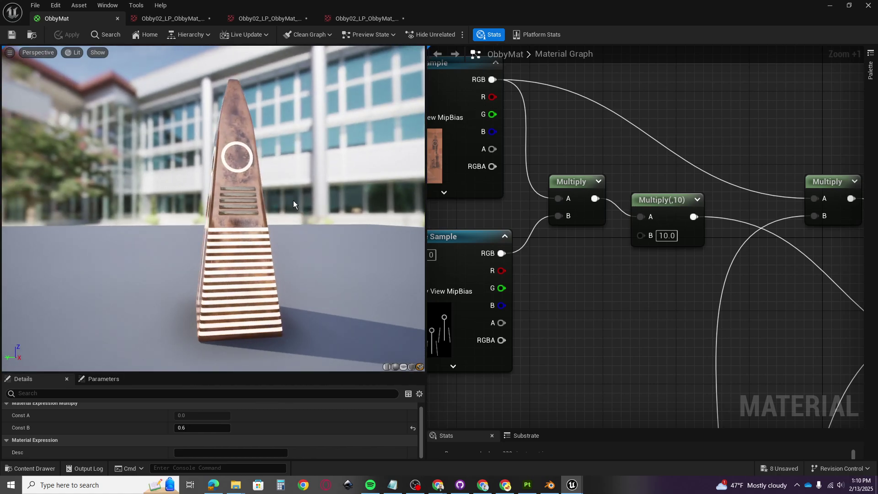
key(ctrl+space)
mouse_move(277, 344)
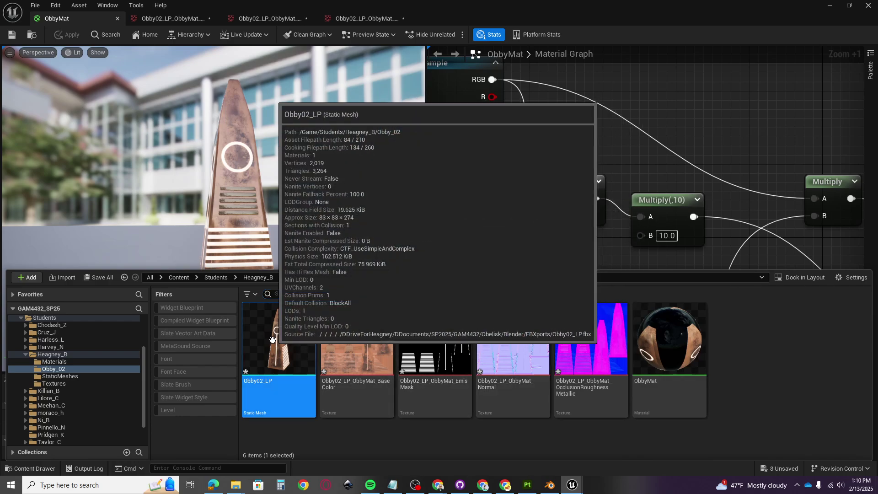
double_click(274, 341)
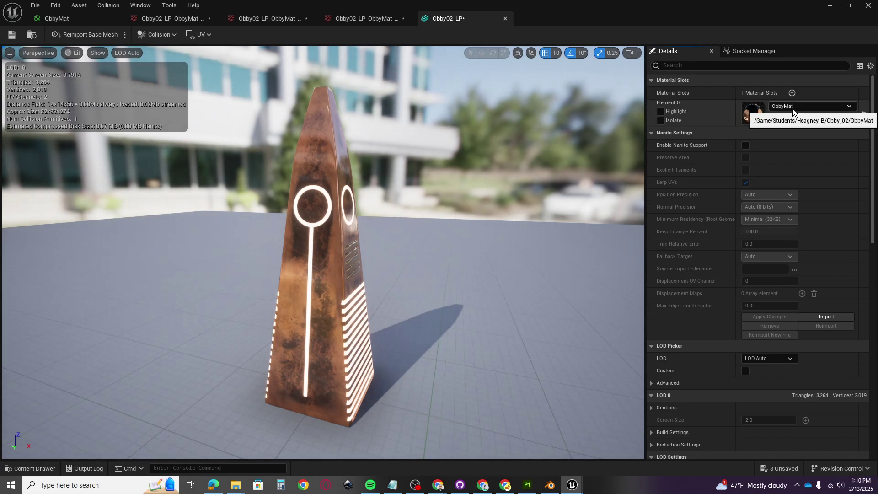
mouse_move(438, 310)
mouse_down()
mouse_move(405, 304)
mouse_move(437, 310)
mouse_up()
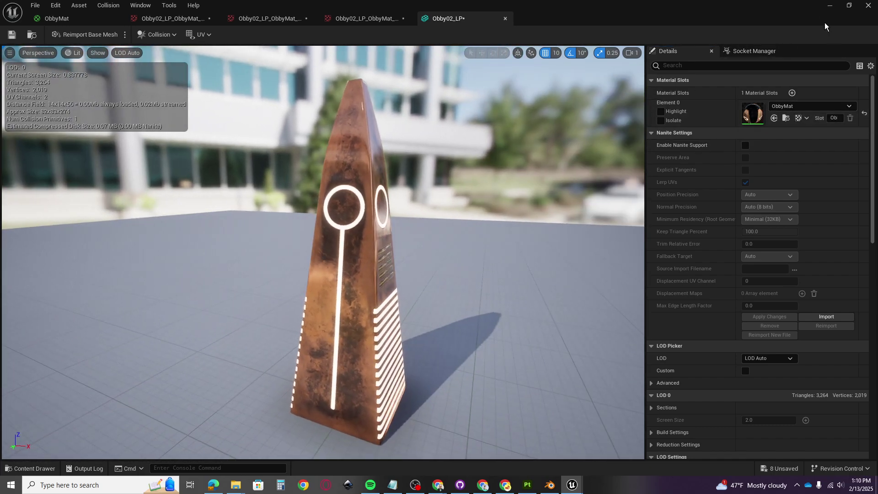
Switch to FirstPersonMap, place Obby02_LP in the level and move it beside the large cylinder, at X 1500, Y 2710
click(829, 5)
key(ctrl+space)
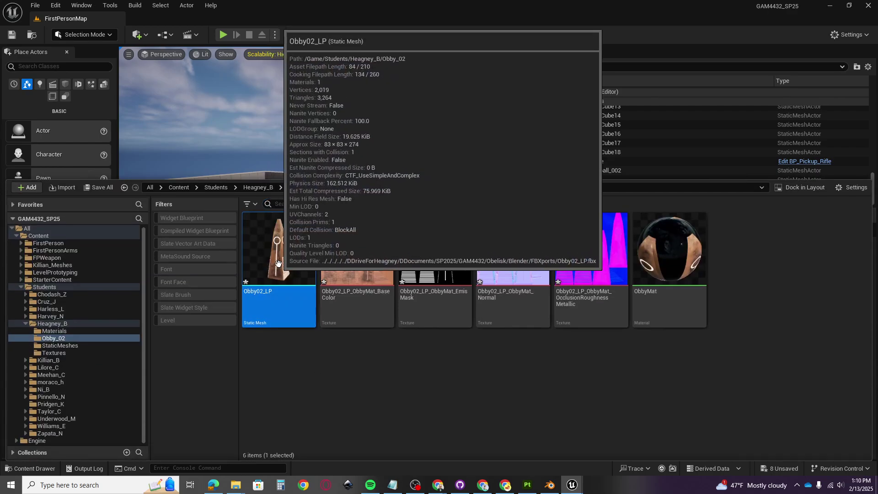
drag(278, 263, 313, 297)
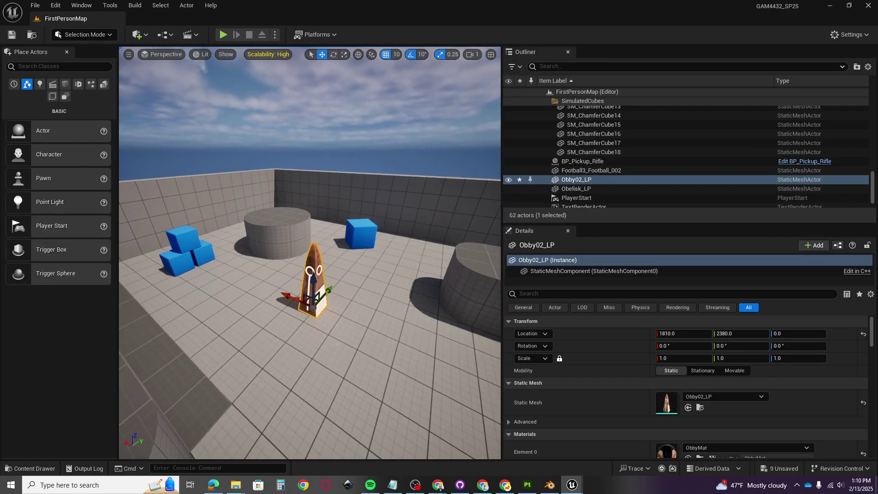
key(w)
mouse_move(340, 377)
right_down()
mouse_move(339, 389)
mouse_move(339, 377)
right_up()
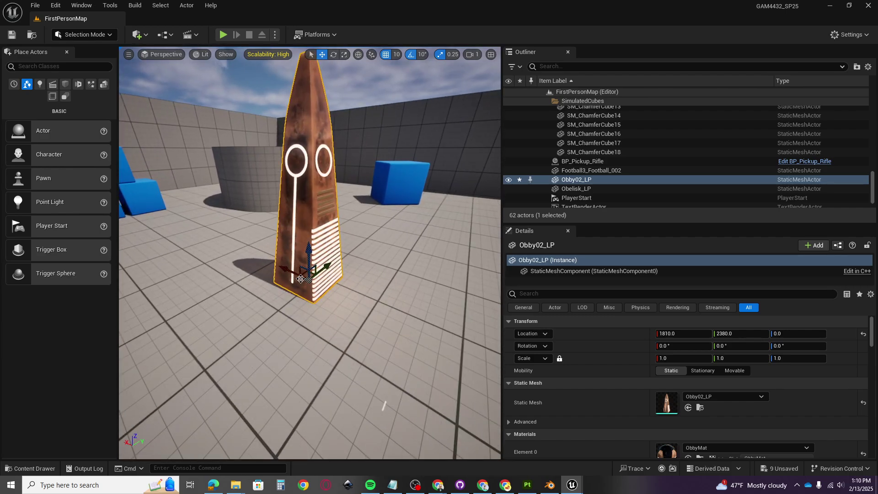
drag(305, 275, 440, 287)
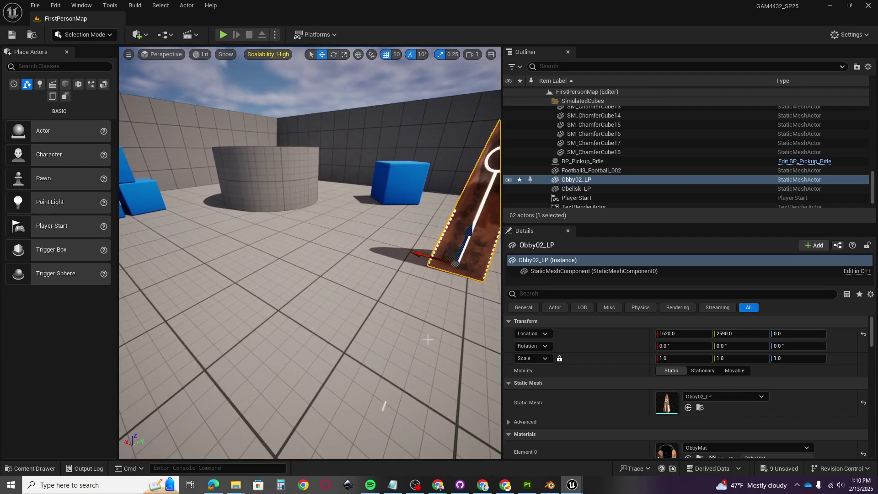
right_drag(428, 340, 472, 324)
drag(344, 260, 385, 246)
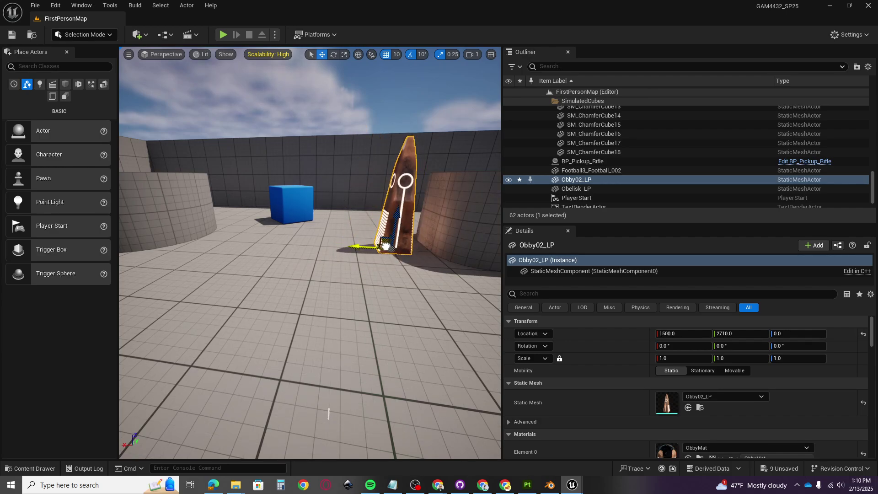
Play the level from the floor near the obelisk, walk around its glowing grooves to examine them, and stop the play session
right_drag(402, 285, 384, 291)
right_click(312, 322)
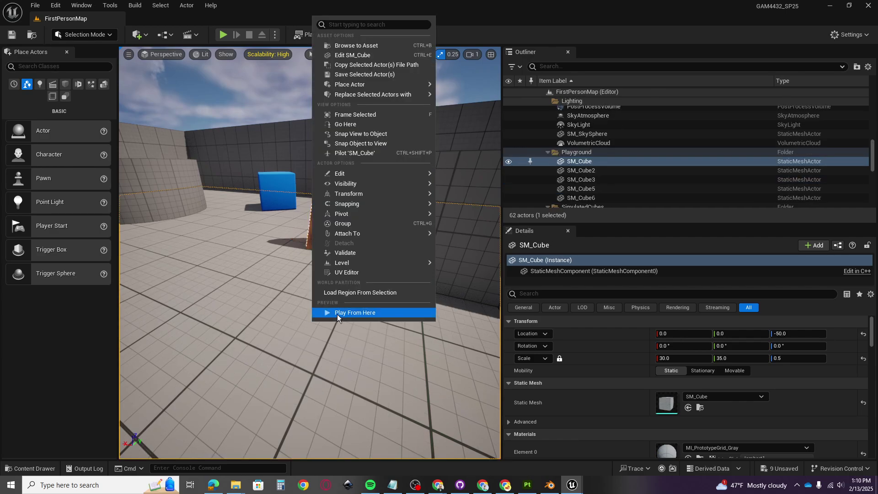
click(337, 314)
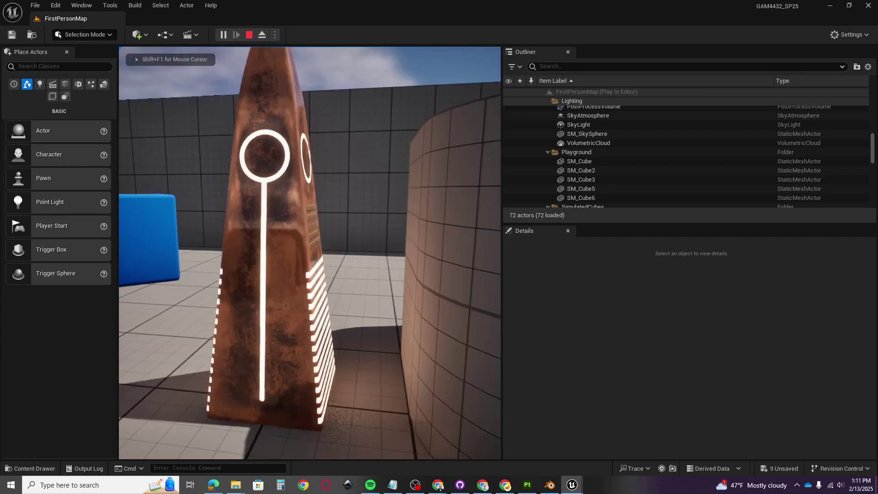
key(a)
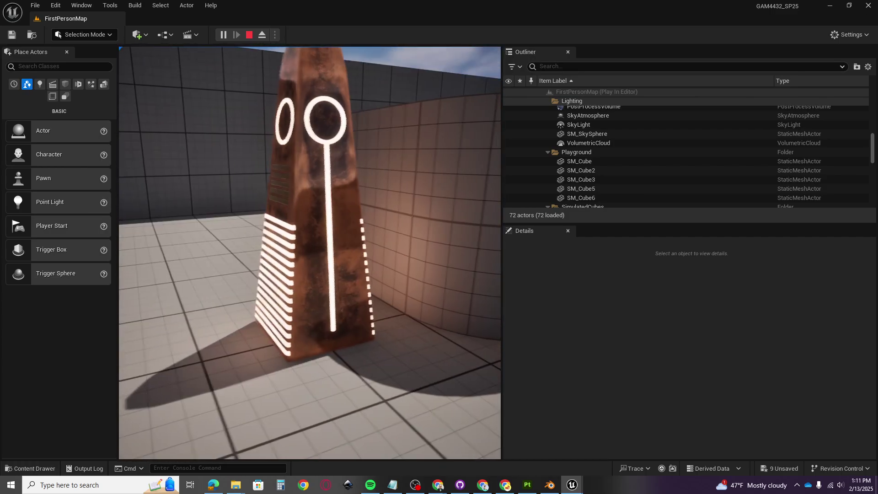
key(d)
key(d)
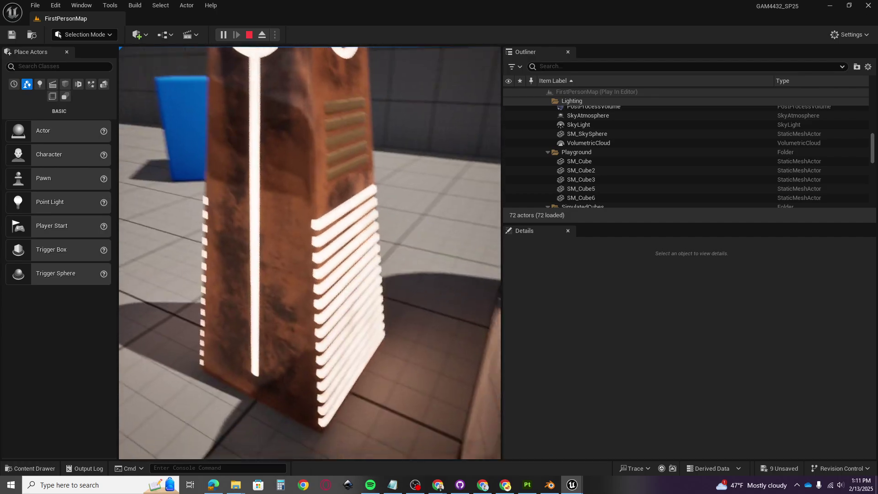
key(a)
key(a)
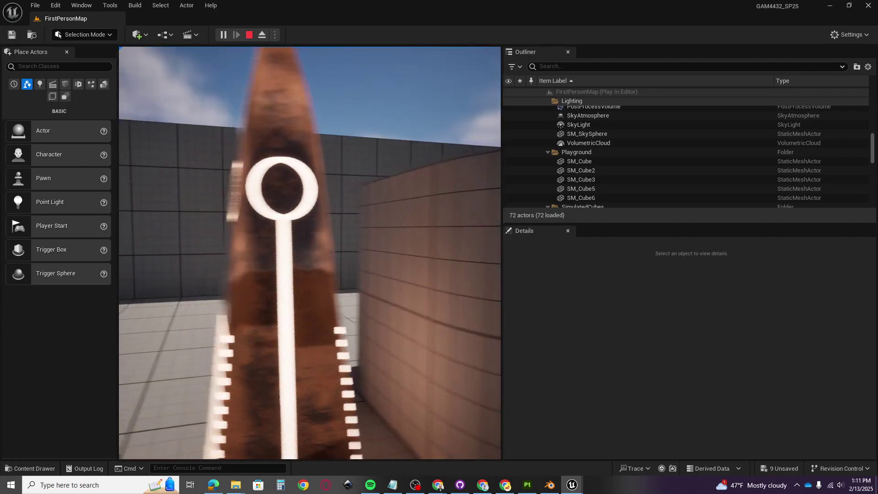
key(d)
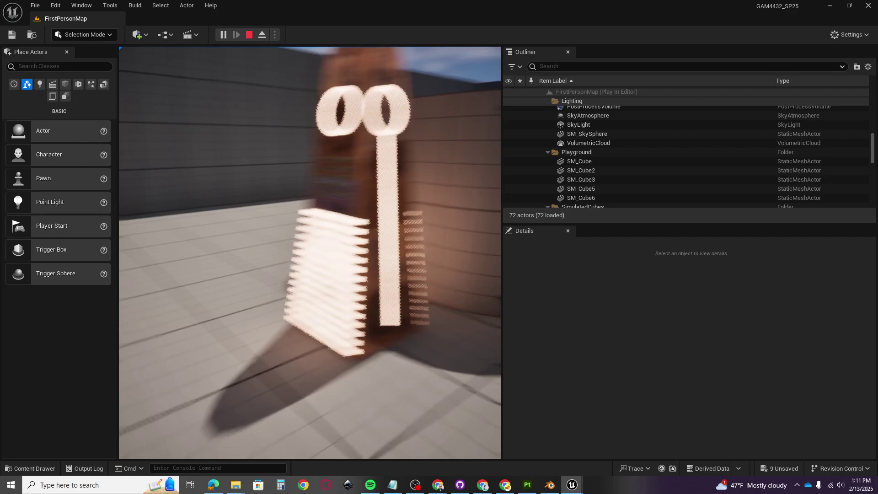
key(w)
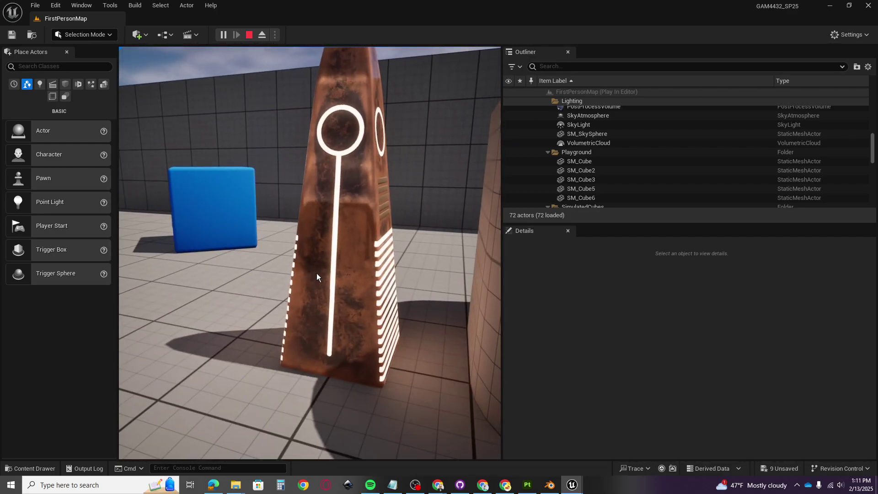
key(Escape)
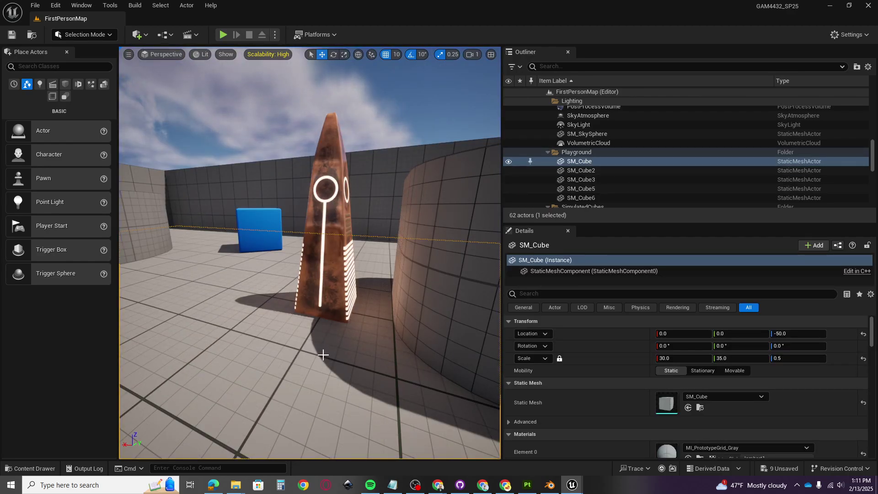
Reopen the ObbyMat material, widen its graph area and select the emissive strength Multiply node
key(ctrl+space)
double_click(670, 265)
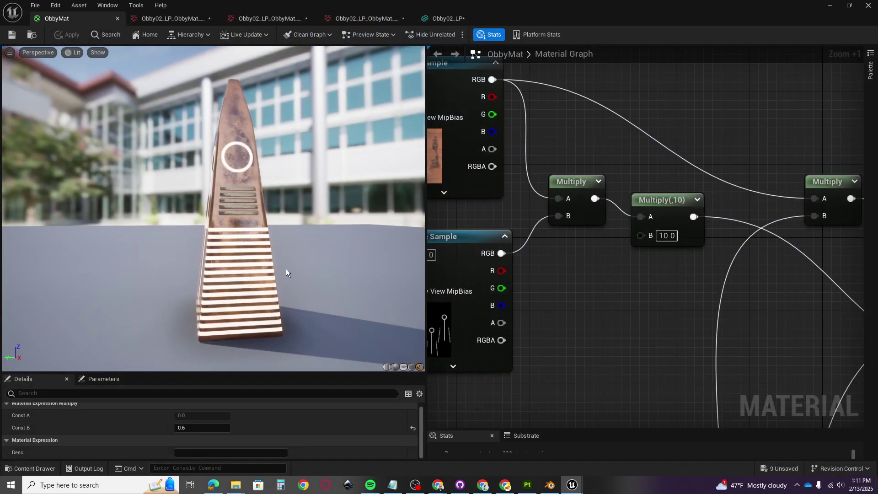
right_drag(636, 318, 614, 296)
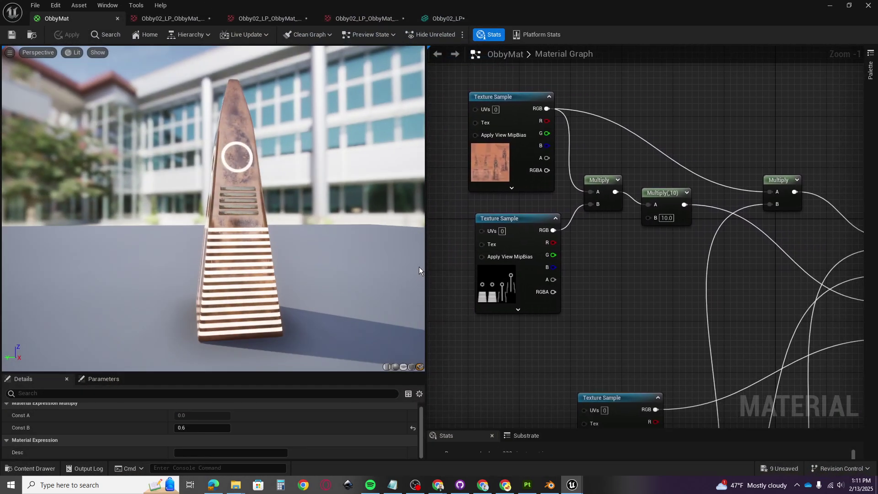
drag(411, 266, 188, 270)
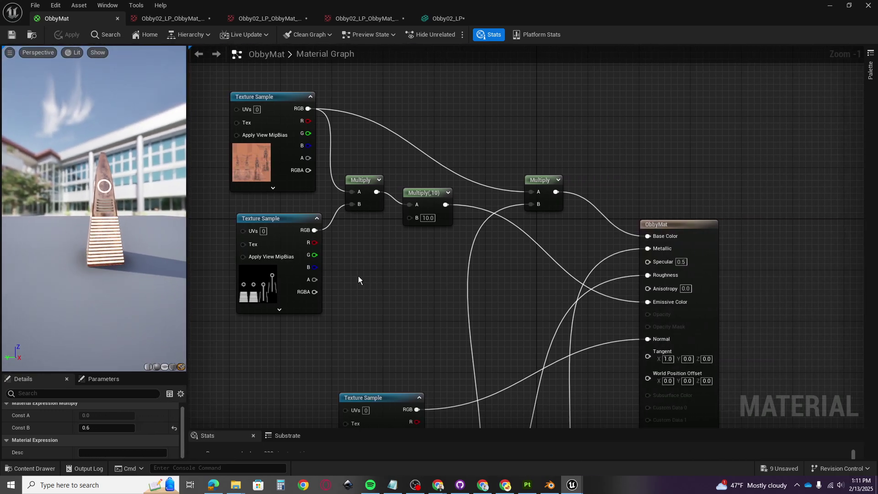
scroll(359, 277, up, 6)
right_drag(364, 283, 460, 320)
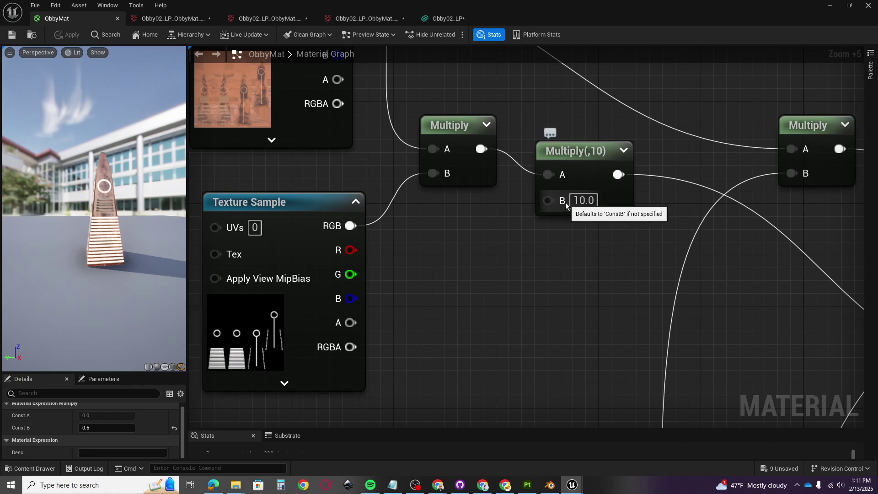
click(578, 163)
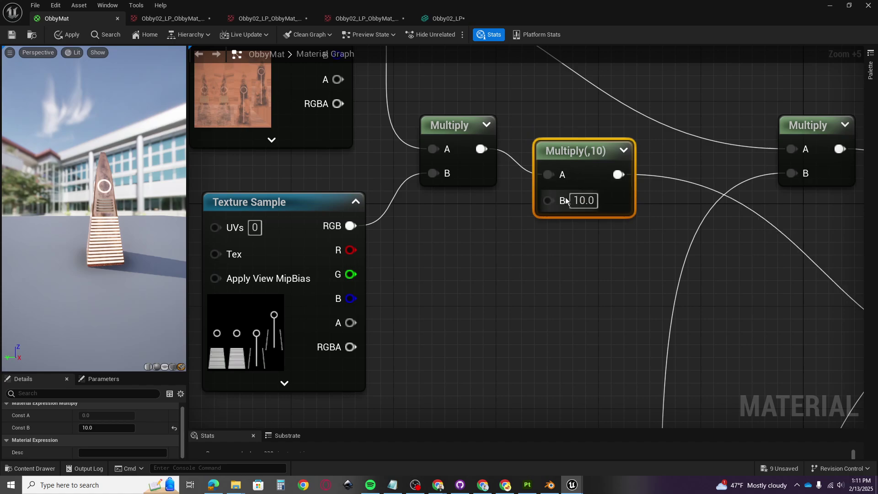
Add a Time node below the emissive strength Multiply and enlarge the area showing the node's details
right_click(465, 274)
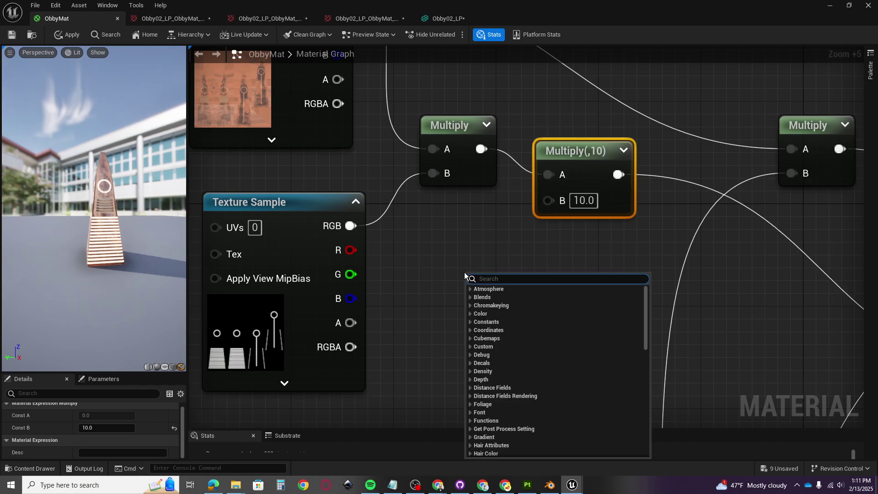
text(time)
key(Return)
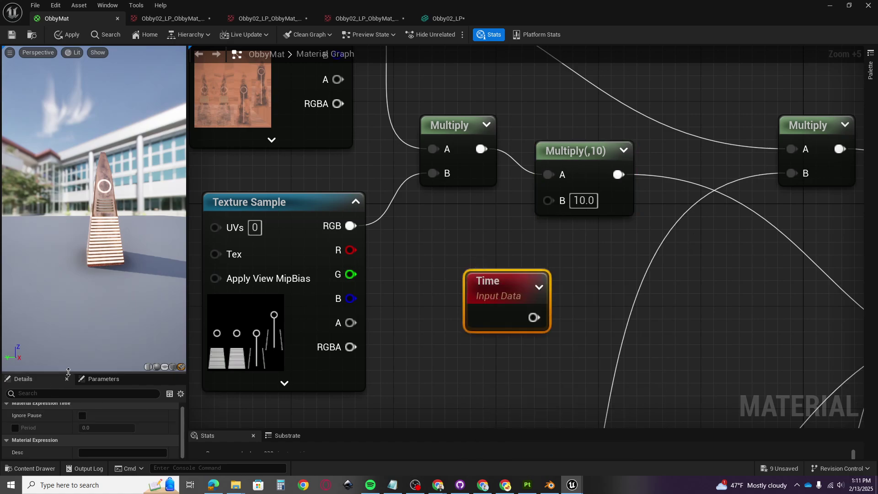
drag(68, 372, 69, 330)
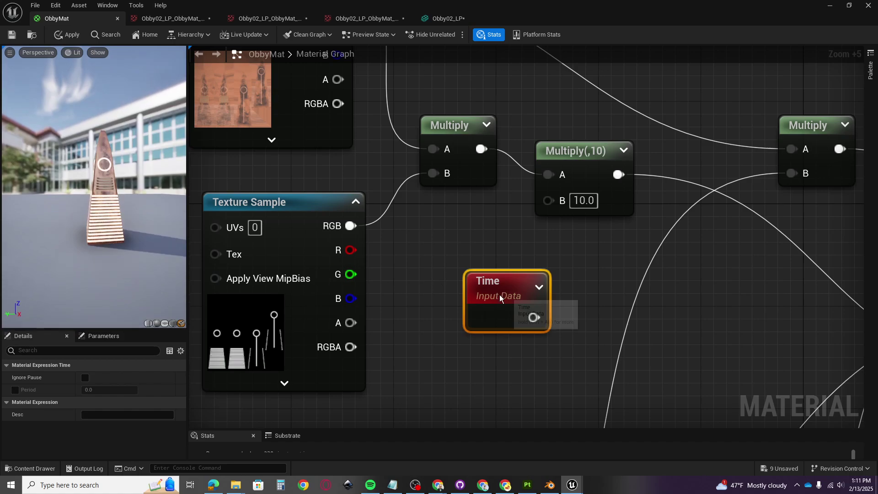
scroll(535, 375, down, 3)
right_drag(526, 363, 455, 308)
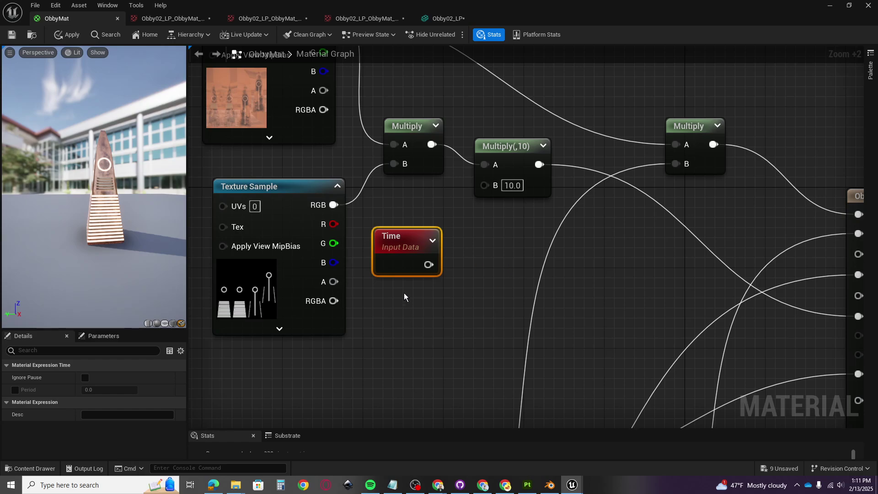
Add a Sine node fed by the Time output, place it beside the Time node and expand it to show its Period
drag(429, 265, 486, 284)
text(ine)
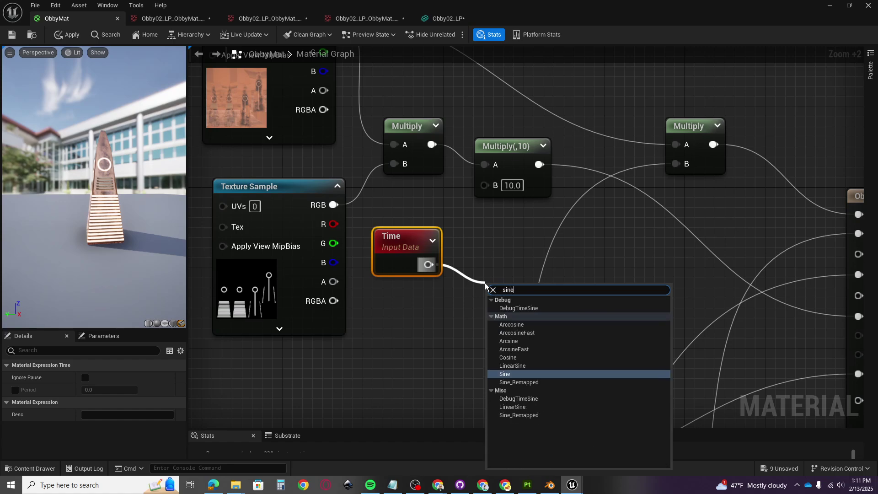
key(Return)
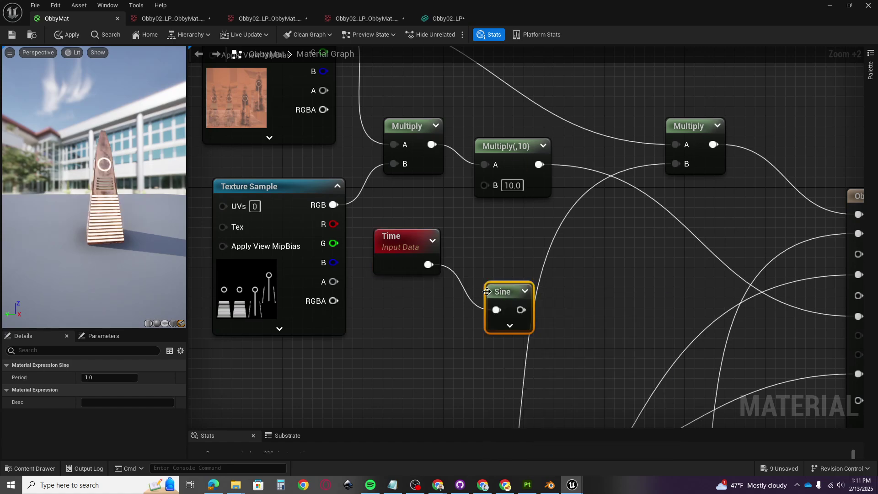
drag(503, 286, 480, 242)
click(488, 281)
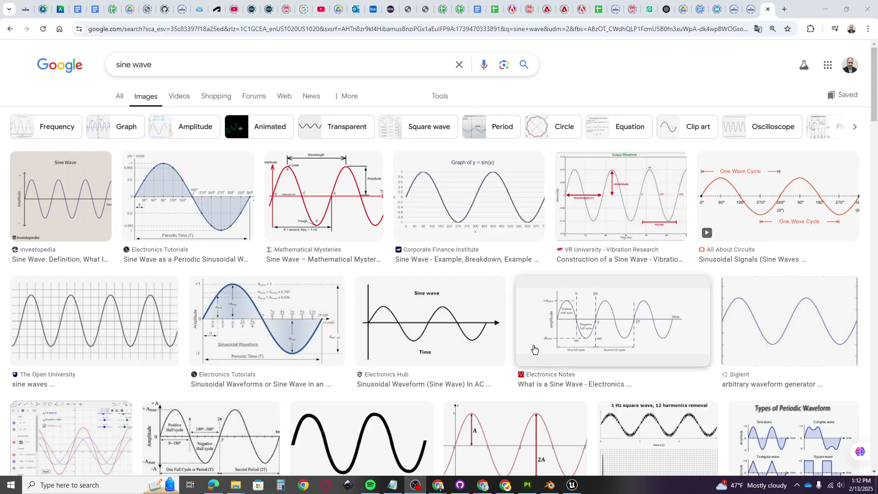
Open the Electronics Hub sine wave image in Chrome, study the curve over time and return to the Unreal material graph
click(432, 332)
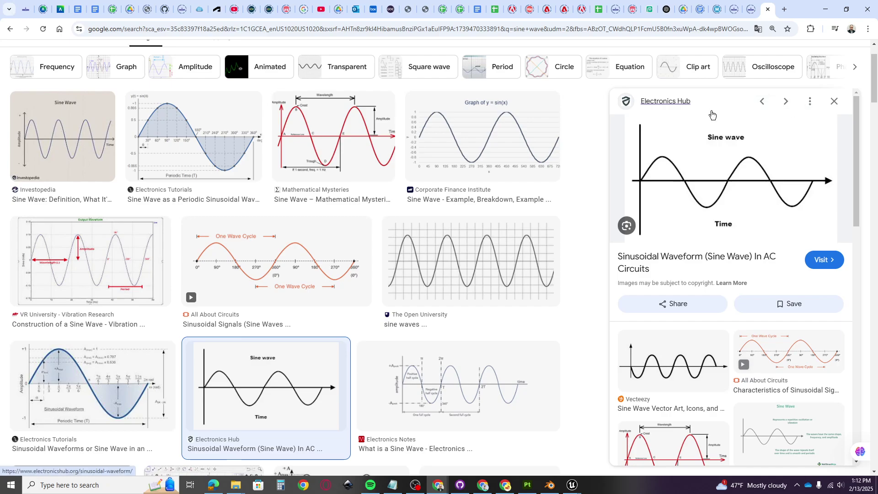
mouse_move(572, 485)
click(614, 460)
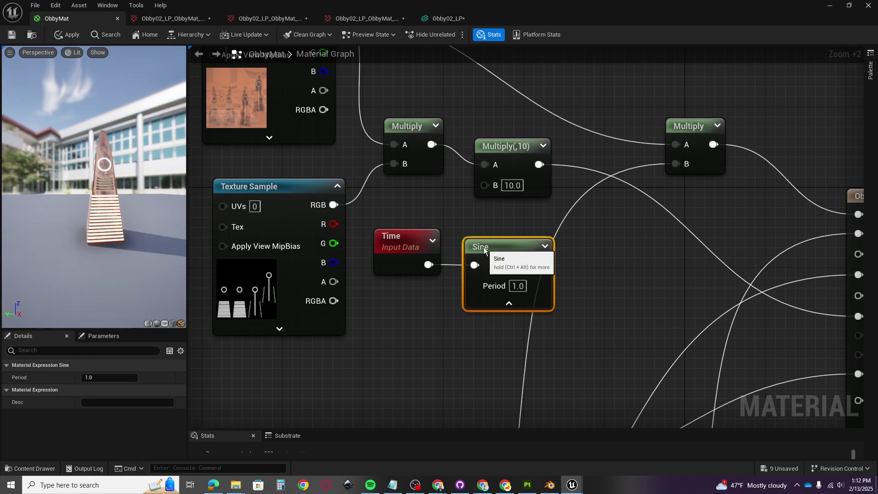
Move the Sine node slightly closer to the Time node
drag(484, 247, 473, 247)
scroll(455, 370, down, 1)
right_drag(455, 369, 380, 343)
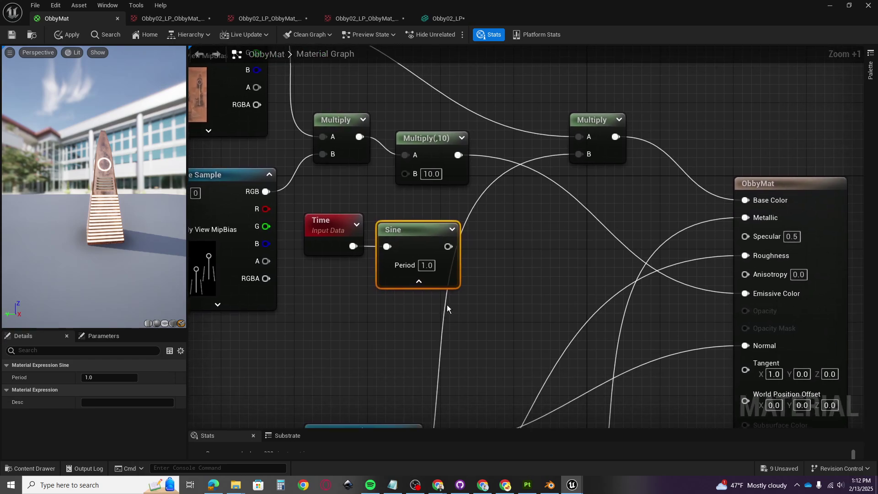
scroll(448, 303, up, 3)
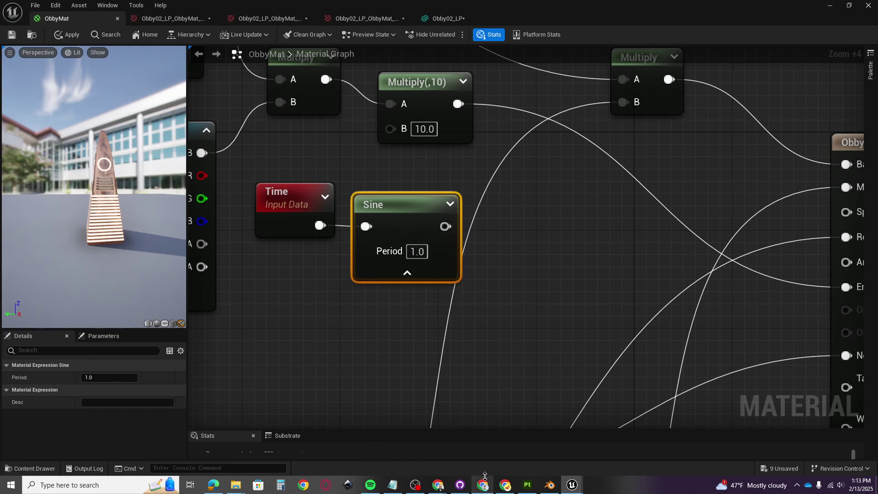
Switch to the sine wave diagrams in Chrome to examine the wave's upper and lower range, and return to Unreal's ObbyMat graph
mouse_move(446, 486)
click(289, 443)
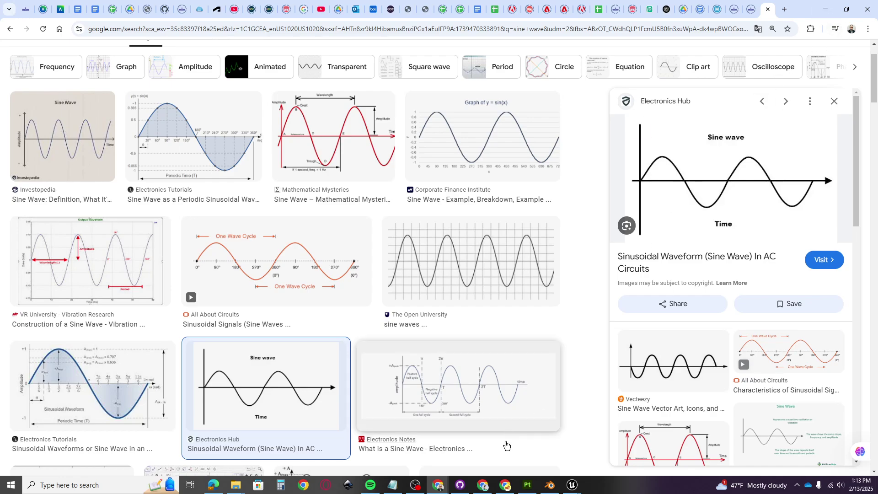
mouse_move(572, 485)
click(615, 449)
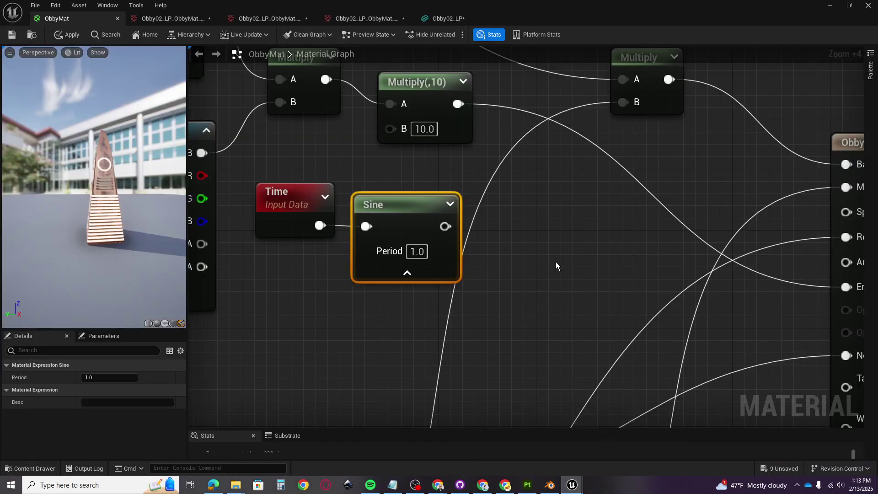
Add an Add node with B at 1.0 fed by the Sine output, and place it beside the Sine node
drag(445, 226, 522, 219)
text(+)
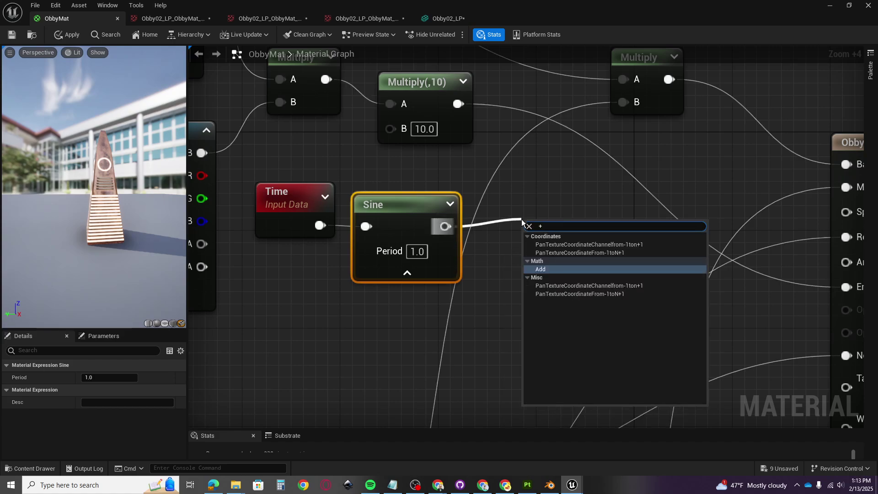
click(541, 270)
drag(546, 242, 503, 208)
scroll(547, 290, down, 1)
right_drag(569, 272, 484, 287)
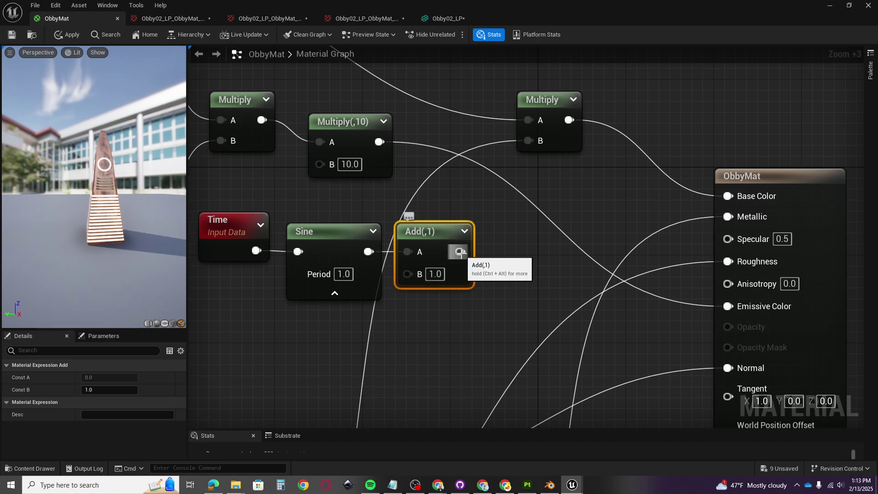
Create a Multiply node fed by the Add node's output
drag(459, 252, 511, 247)
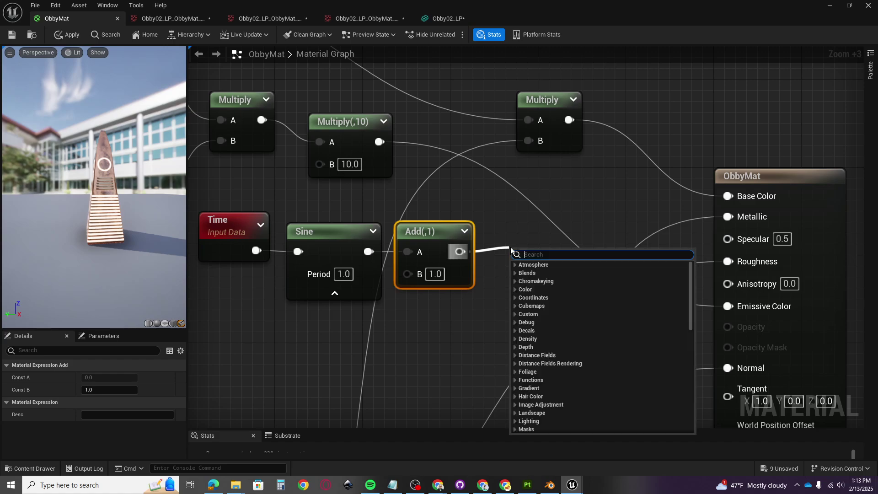
text(8)
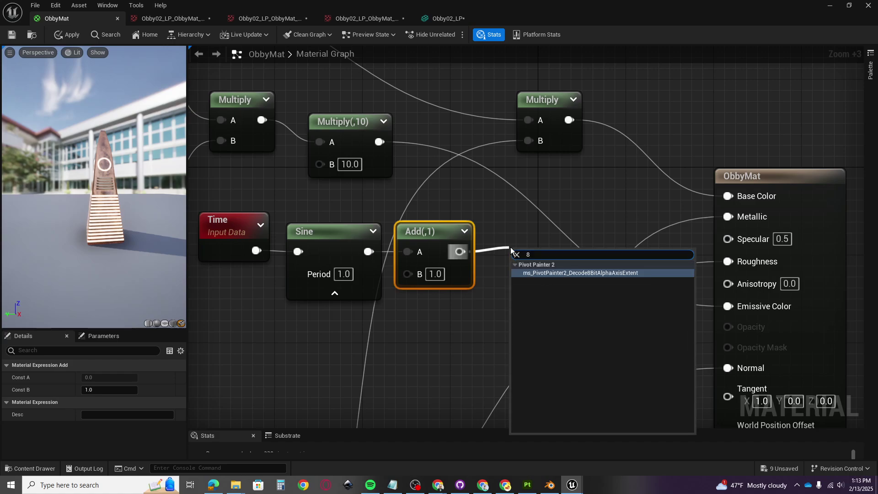
key(BackSpace)
text(*)
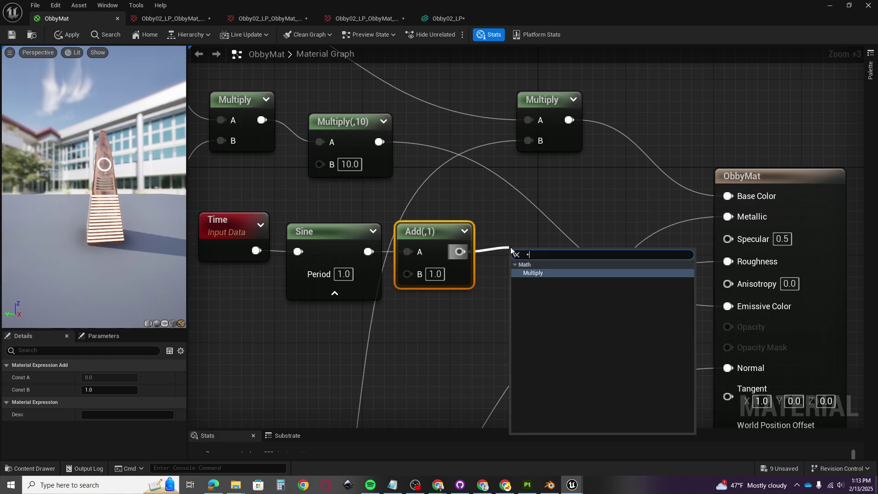
click(527, 275)
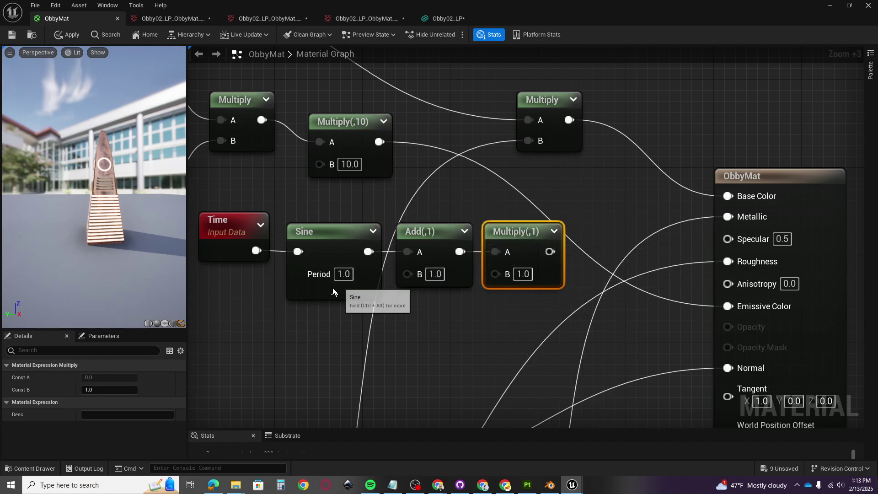
Set the new Multiply's B value to 5 and connect its output to the emissive strength Multiply's B input
click(524, 274)
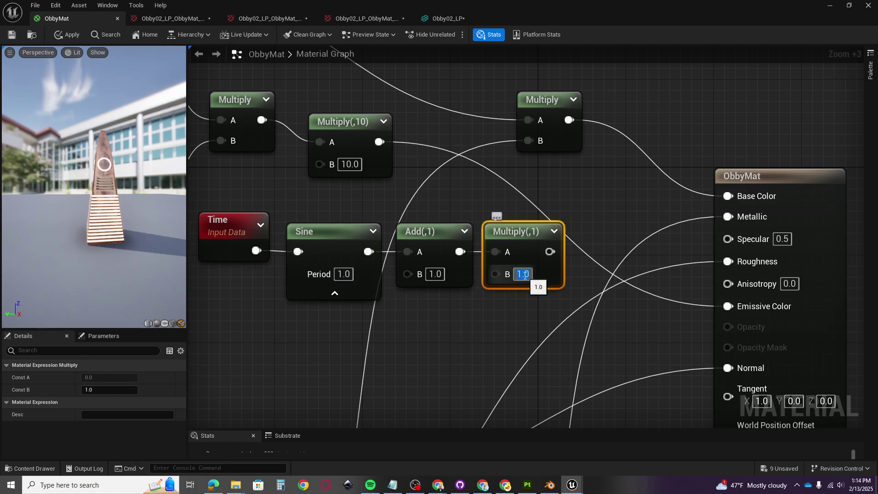
text(5)
key(Return)
click(501, 331)
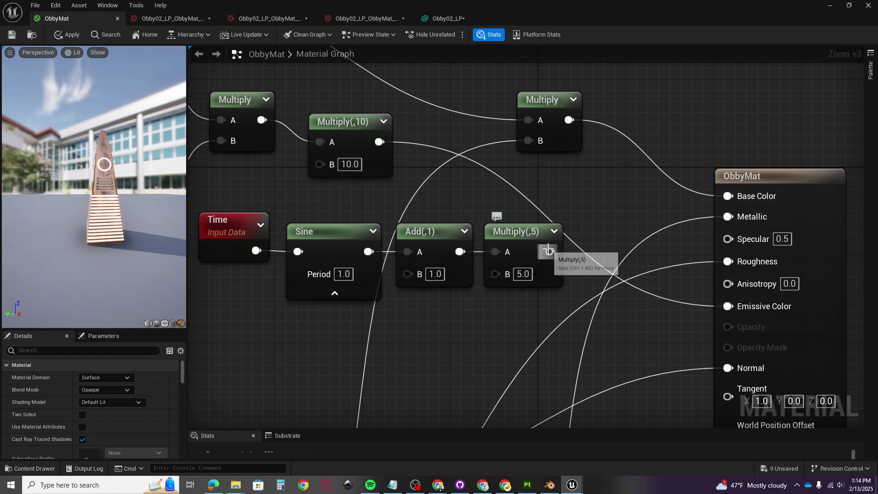
drag(549, 251, 320, 165)
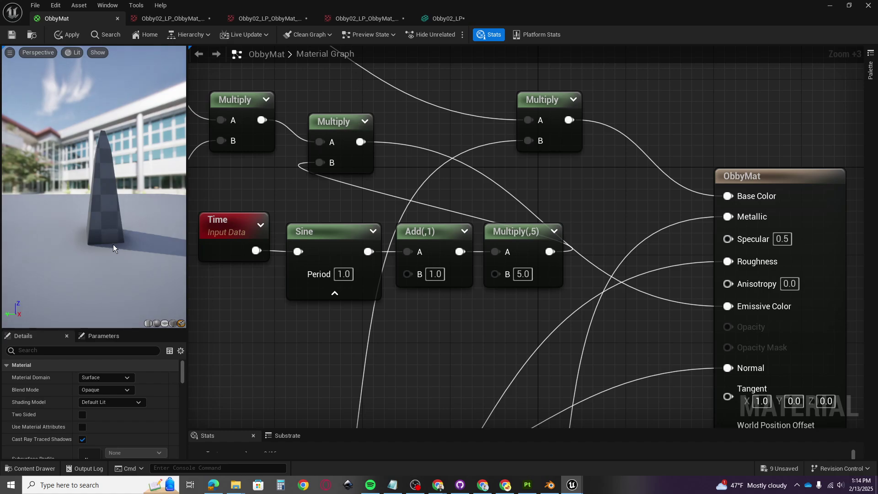
Examine the obelisk's grooved sides in the material preview up close and widen the preview area
drag(113, 245, 171, 244)
scroll(73, 219, up, 5)
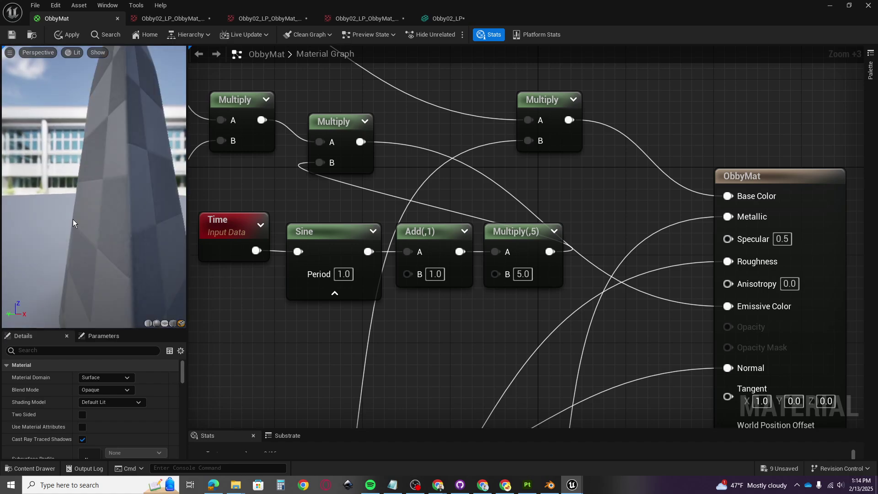
scroll(97, 232, down, 5)
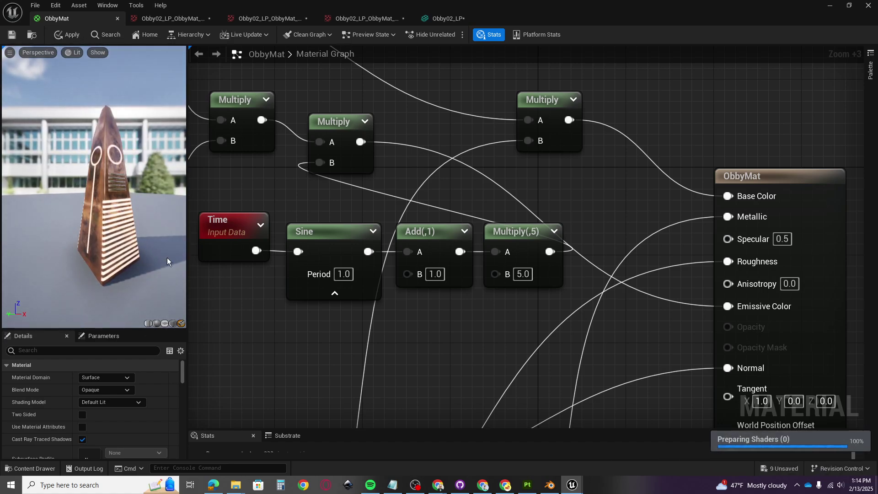
drag(187, 259, 288, 259)
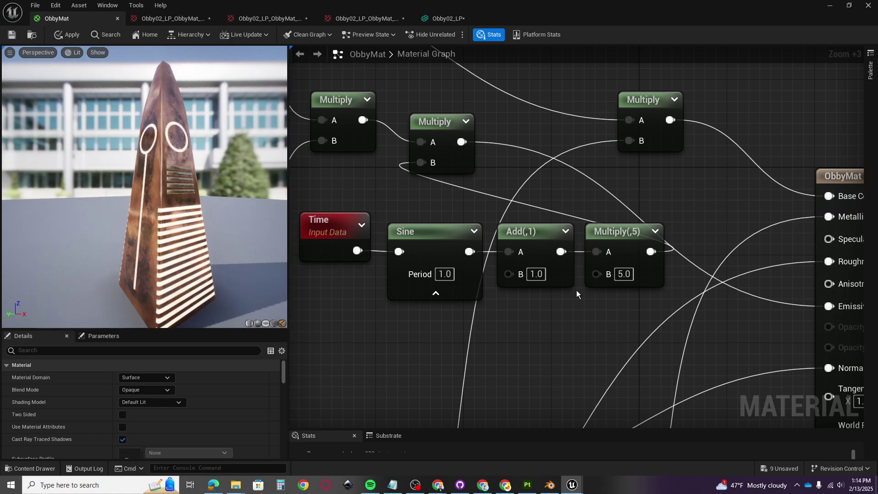
Try a period of 10 on the Sine node
click(624, 274)
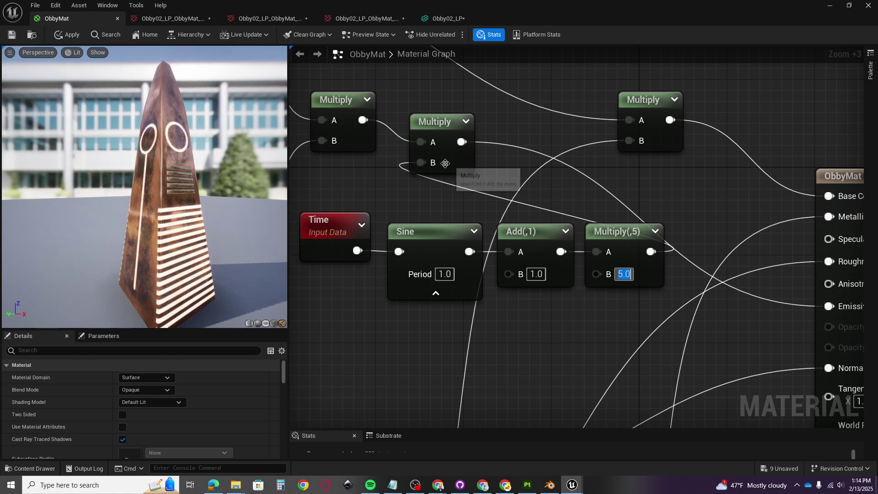
click(442, 274)
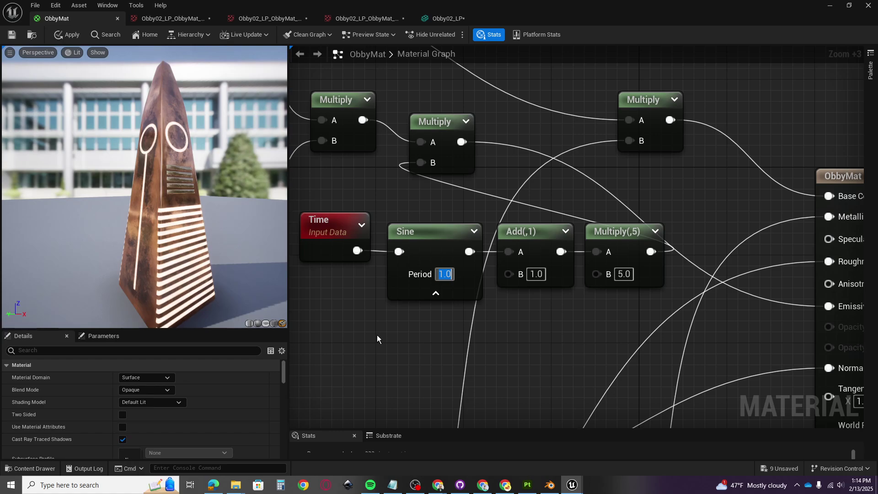
text(10.0)
key(Return)
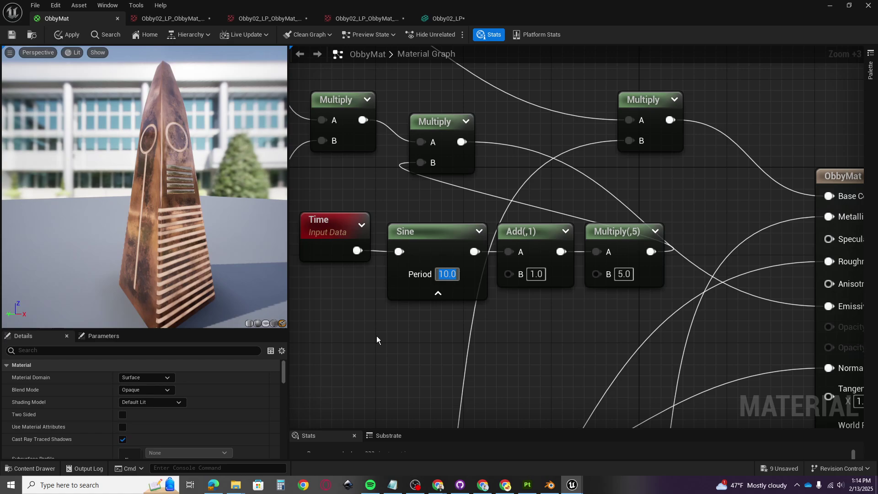
Set the Sine node's period to 5
click(447, 275)
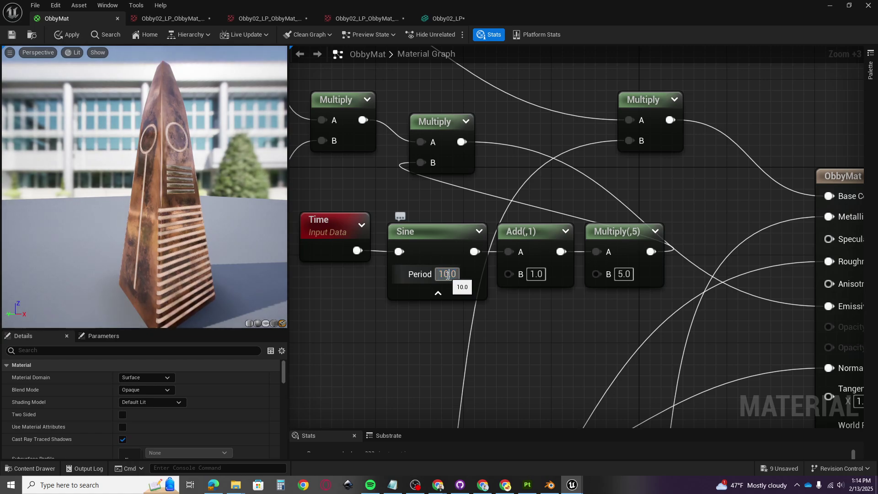
double_click(448, 275)
text(5)
key(Return)
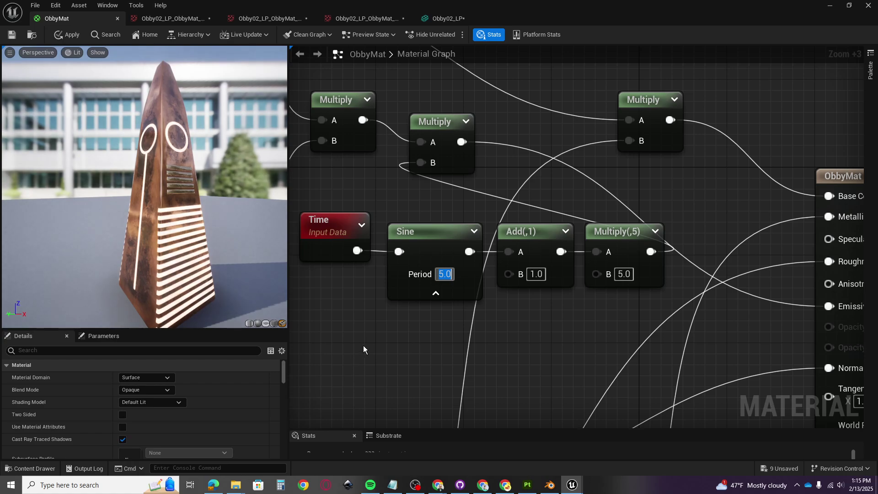
Create a Cosine node fed by Time, expand it and connect its output to the Add node's A input
drag(358, 251, 402, 324)
text(cos)
key(Return)
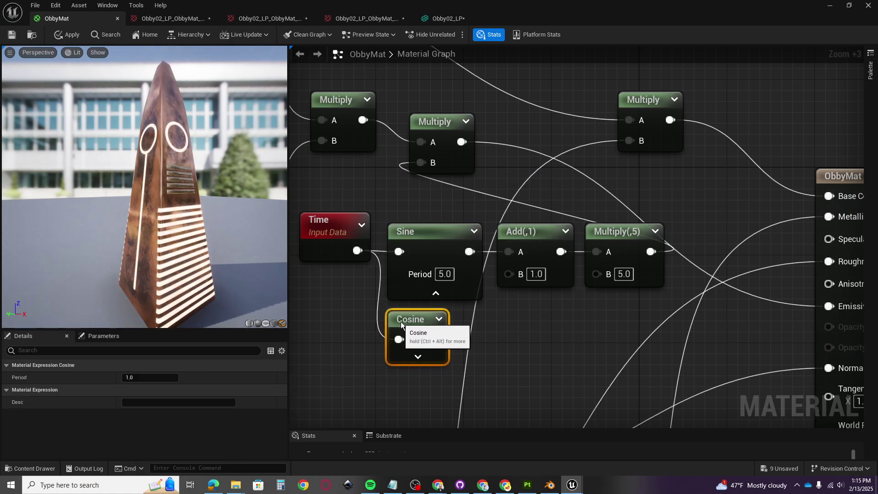
click(417, 357)
drag(467, 337, 508, 252)
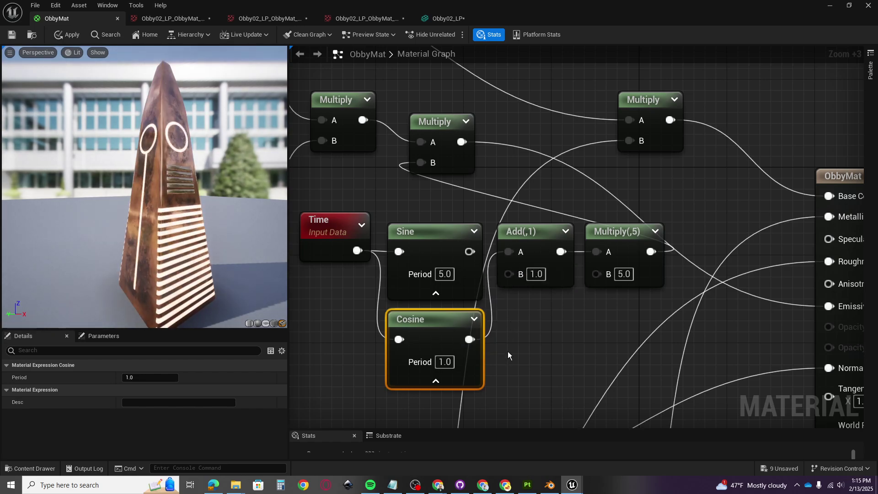
Set the Cosine node's period to 5
click(442, 362)
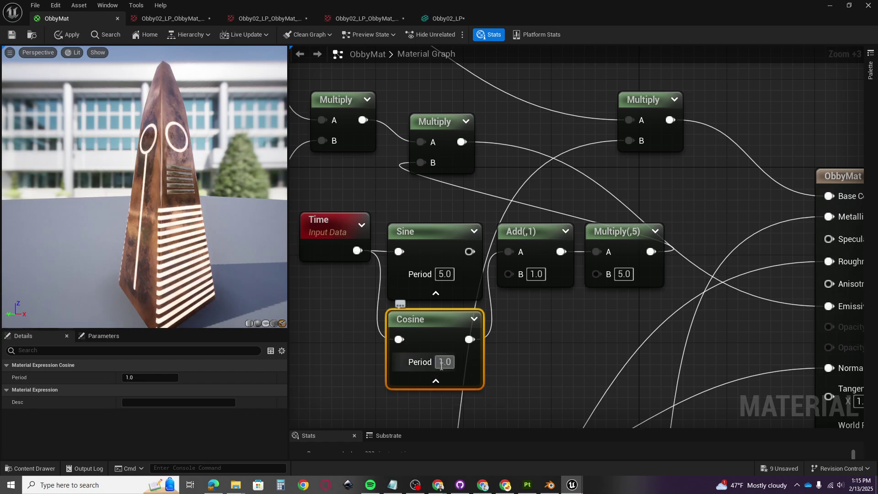
text(5)
key(Return)
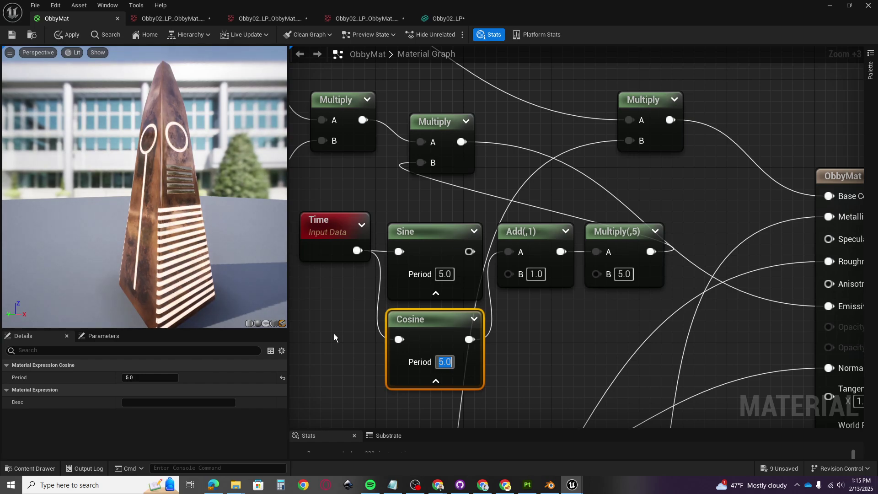
click(334, 353)
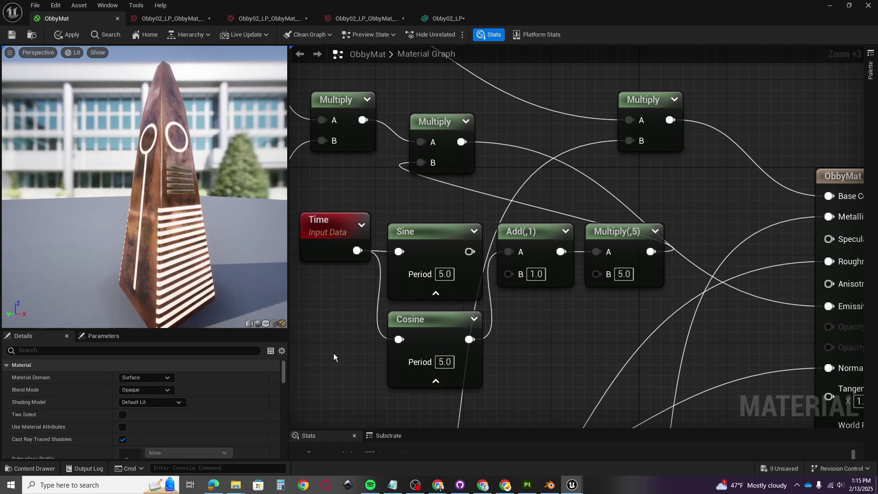
Delete the Cosine node and reconnect the Sine output to the Add node's A input
scroll(542, 325, down, 3)
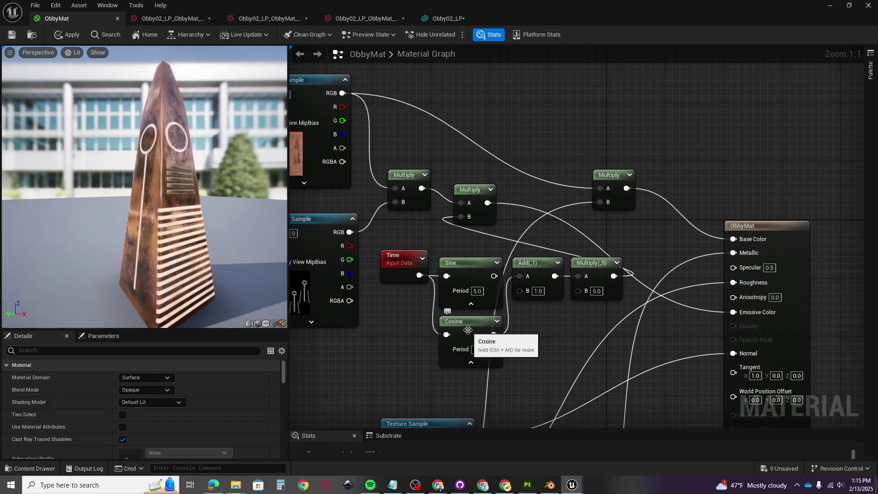
click(473, 343)
key(Delete)
drag(494, 277, 522, 278)
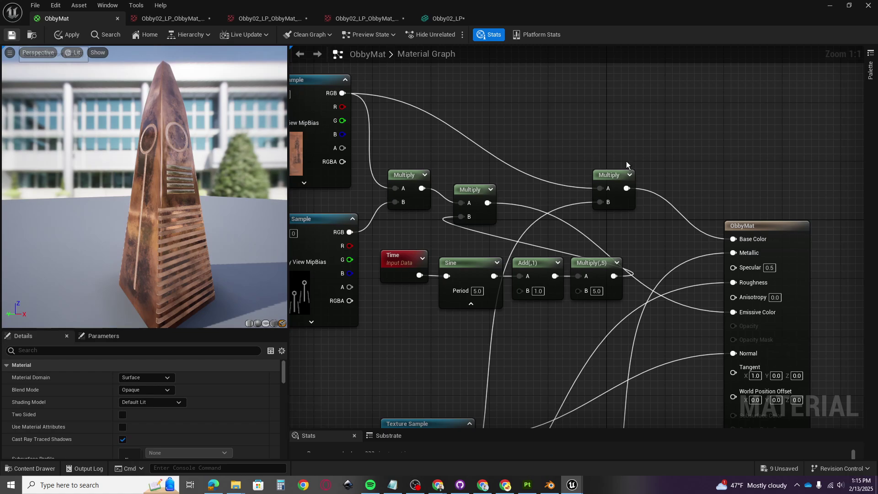
Save the ObbyMat material and return to FirstPersonMap to play the level from the floor beside the obelisk
key(ctrl+s)
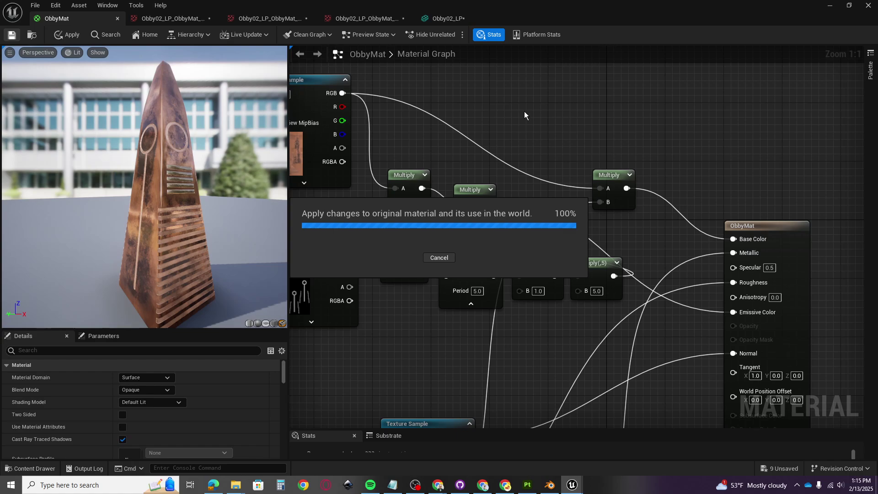
click(825, 5)
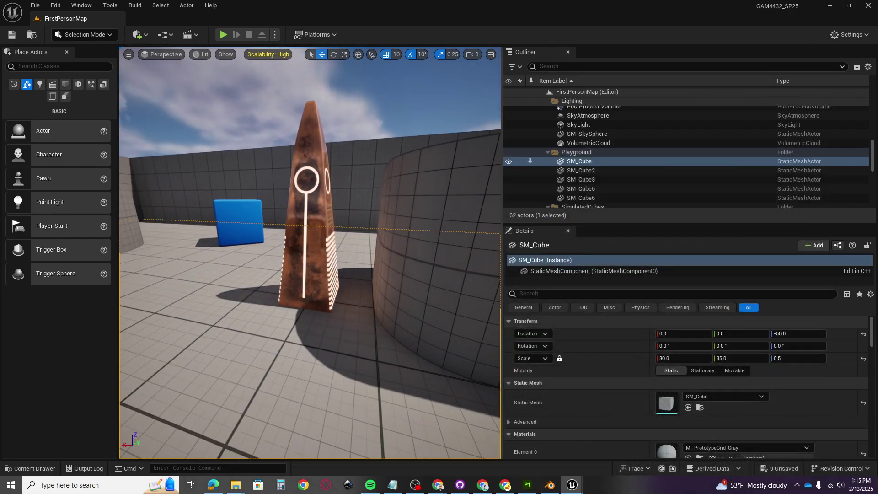
right_click(293, 343)
click(307, 364)
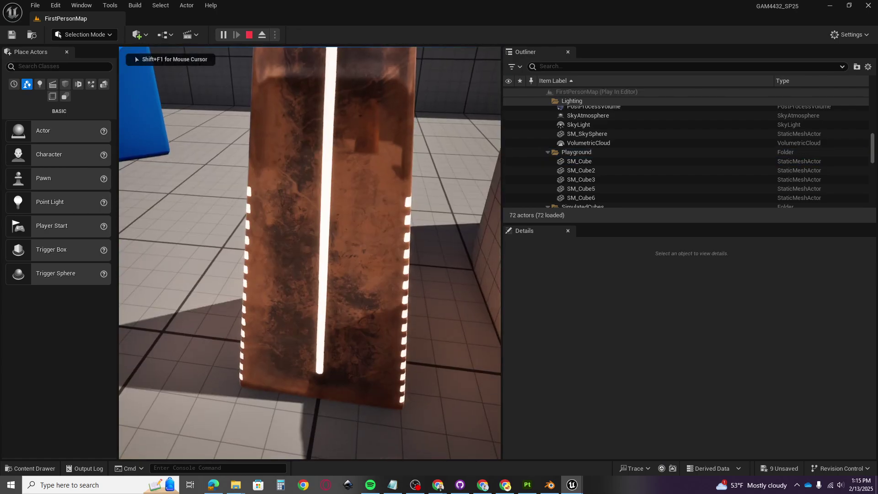
Walk around the obelisk in the running level to examine the emissive grooves on its sides
key(s)
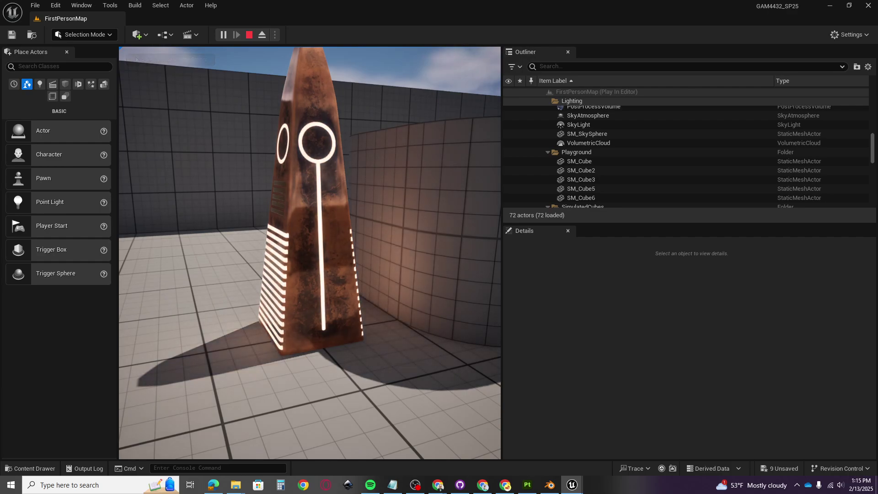
key(a)
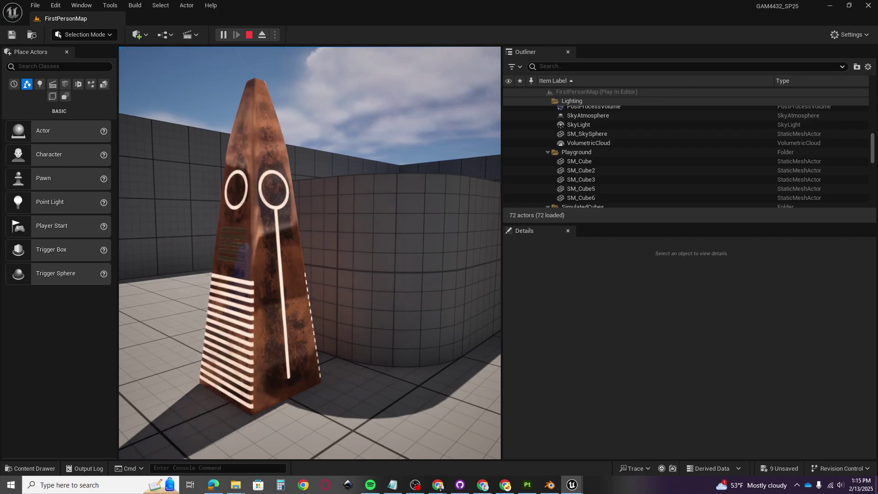
key(w)
key(w)
key(a)
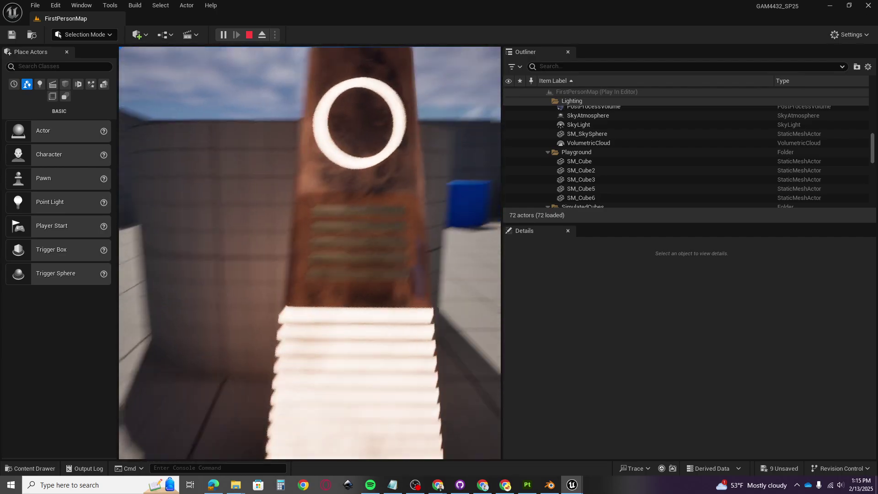
Walk over to the obelisk with yellow grooves near the stacked blue cubes and examine it up close
key(w)
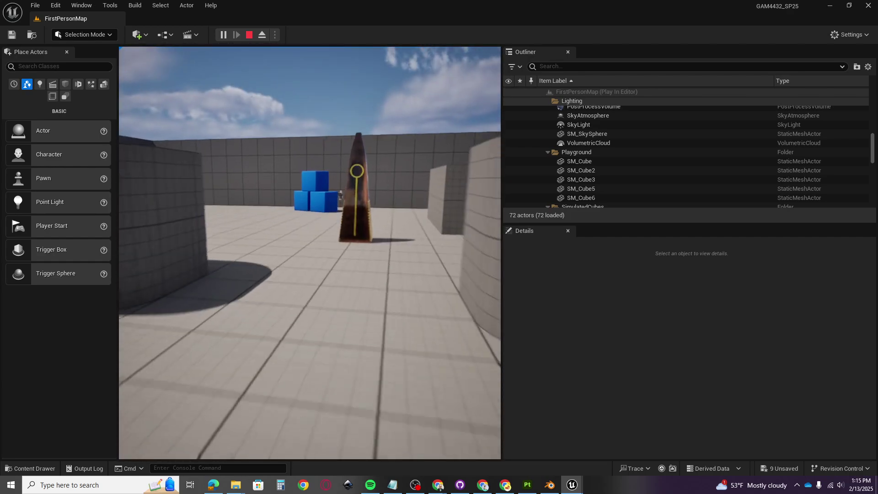
key(w)
key(d)
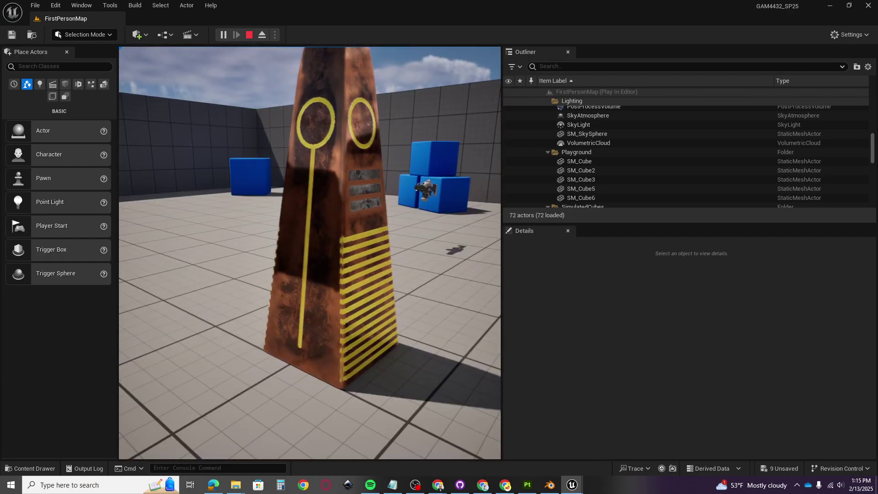
key(w)
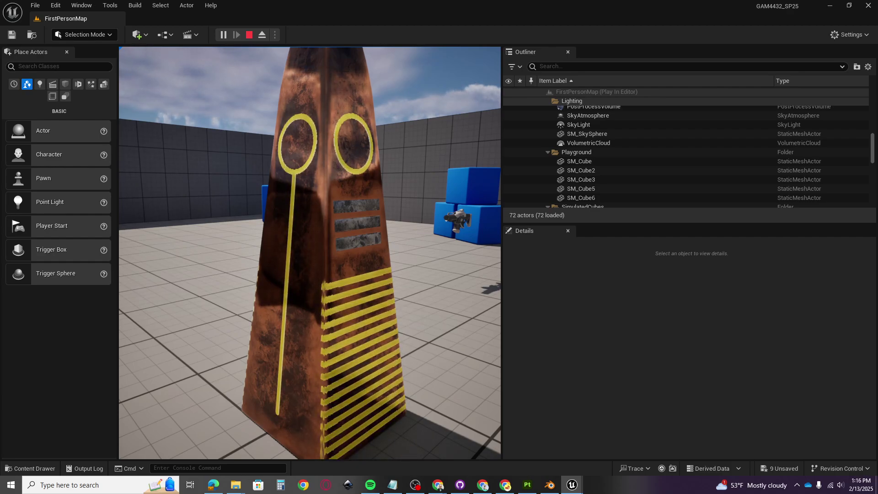
key(w)
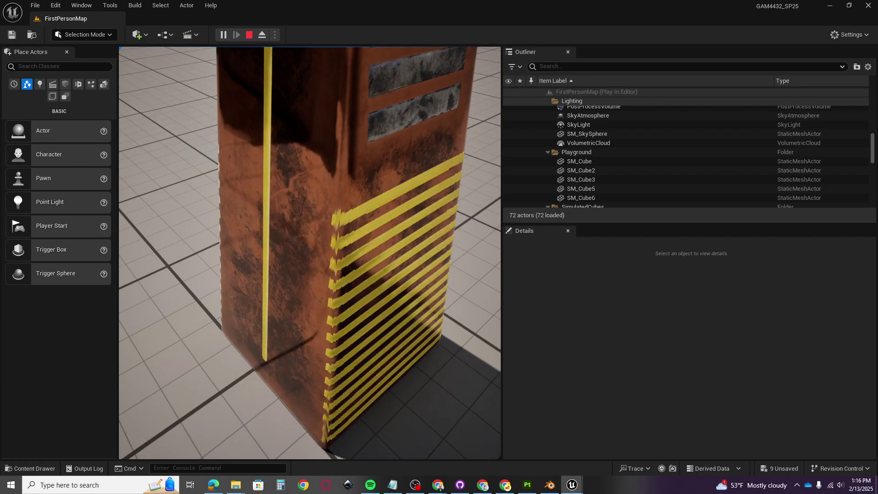
Return to the ObbyMat obelisk, examine its glowing grooves from several sides, and stop the play session
key(s)
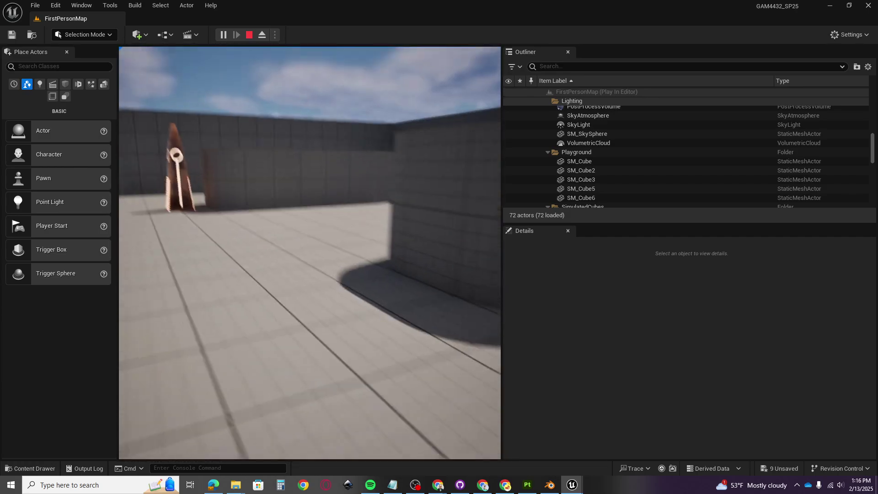
key(w)
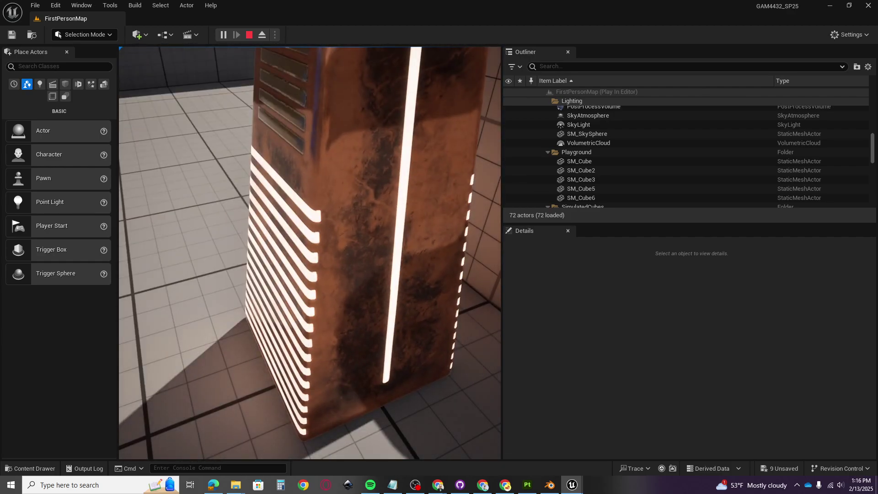
key(d)
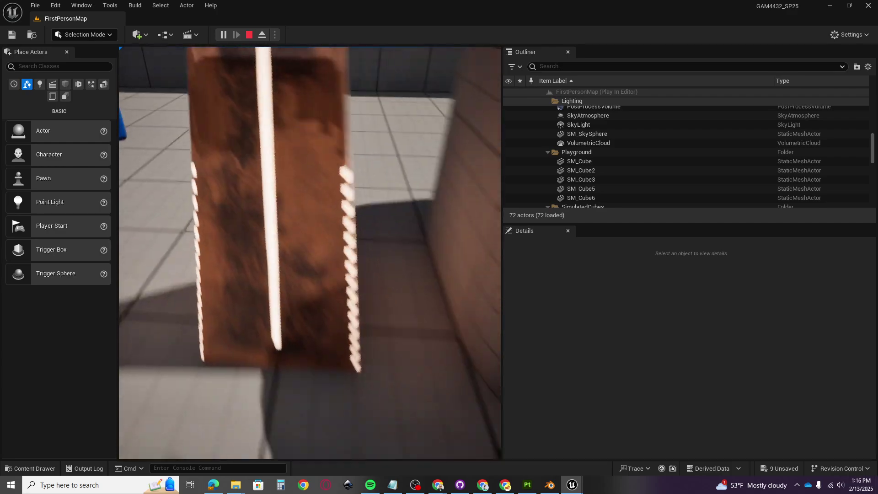
key(s)
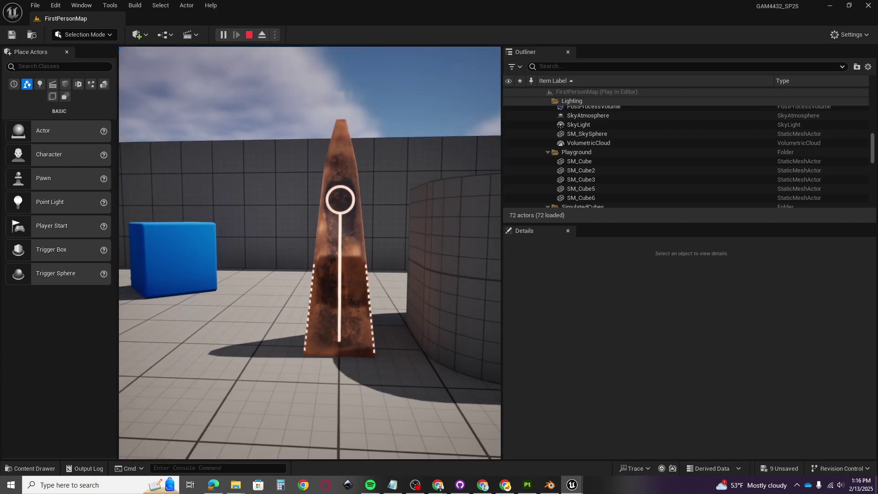
key(w)
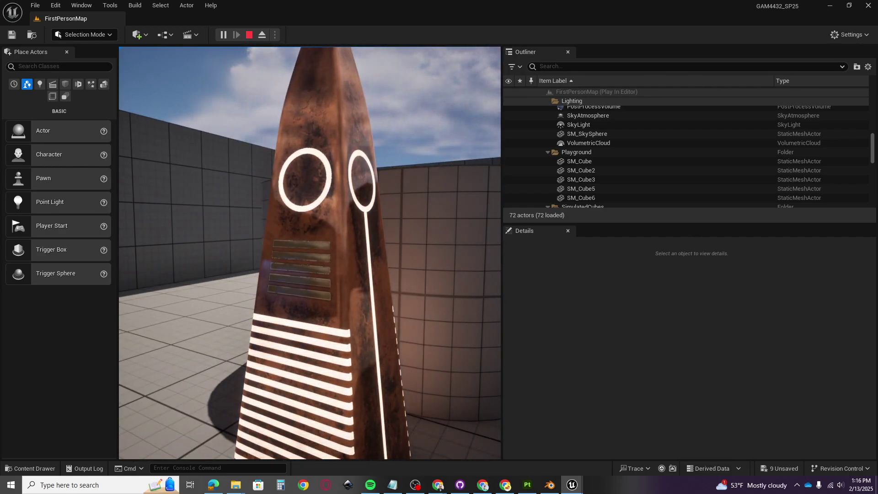
key(w)
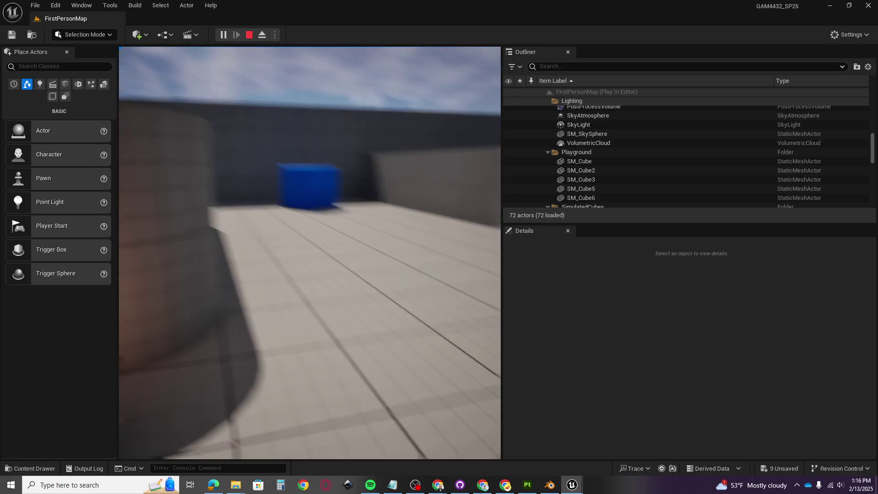
key(w)
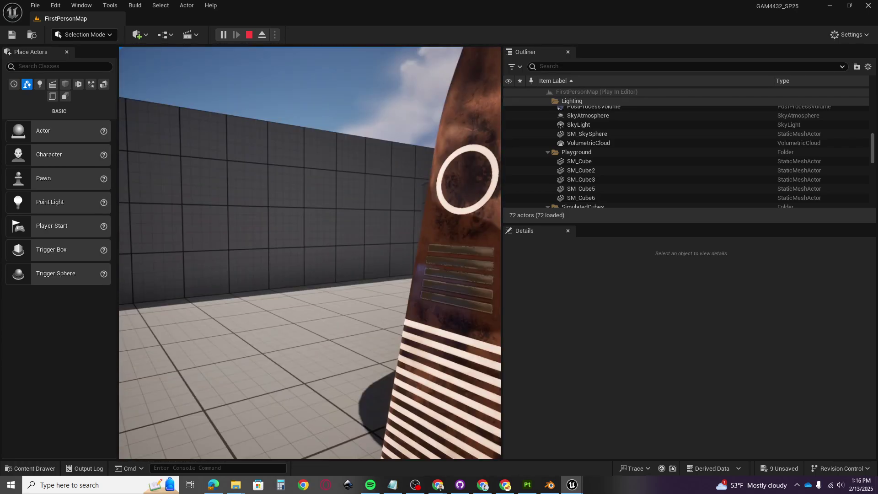
key(d)
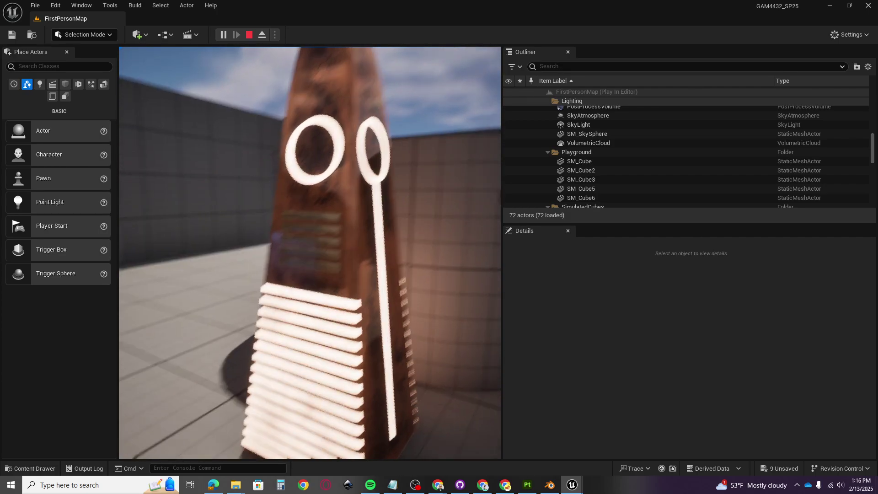
key(a)
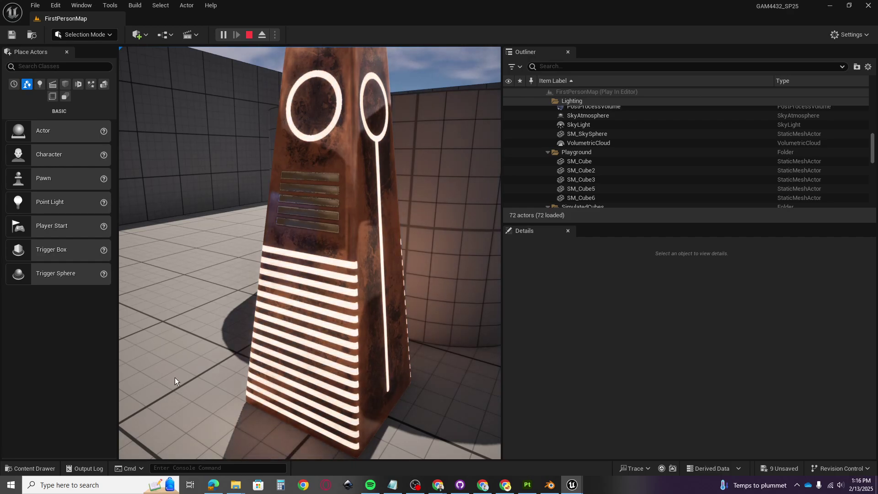
key(Escape)
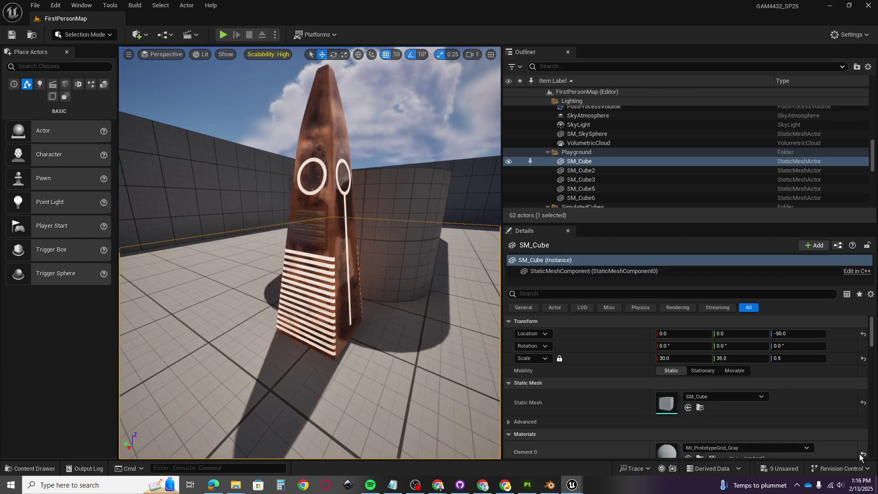